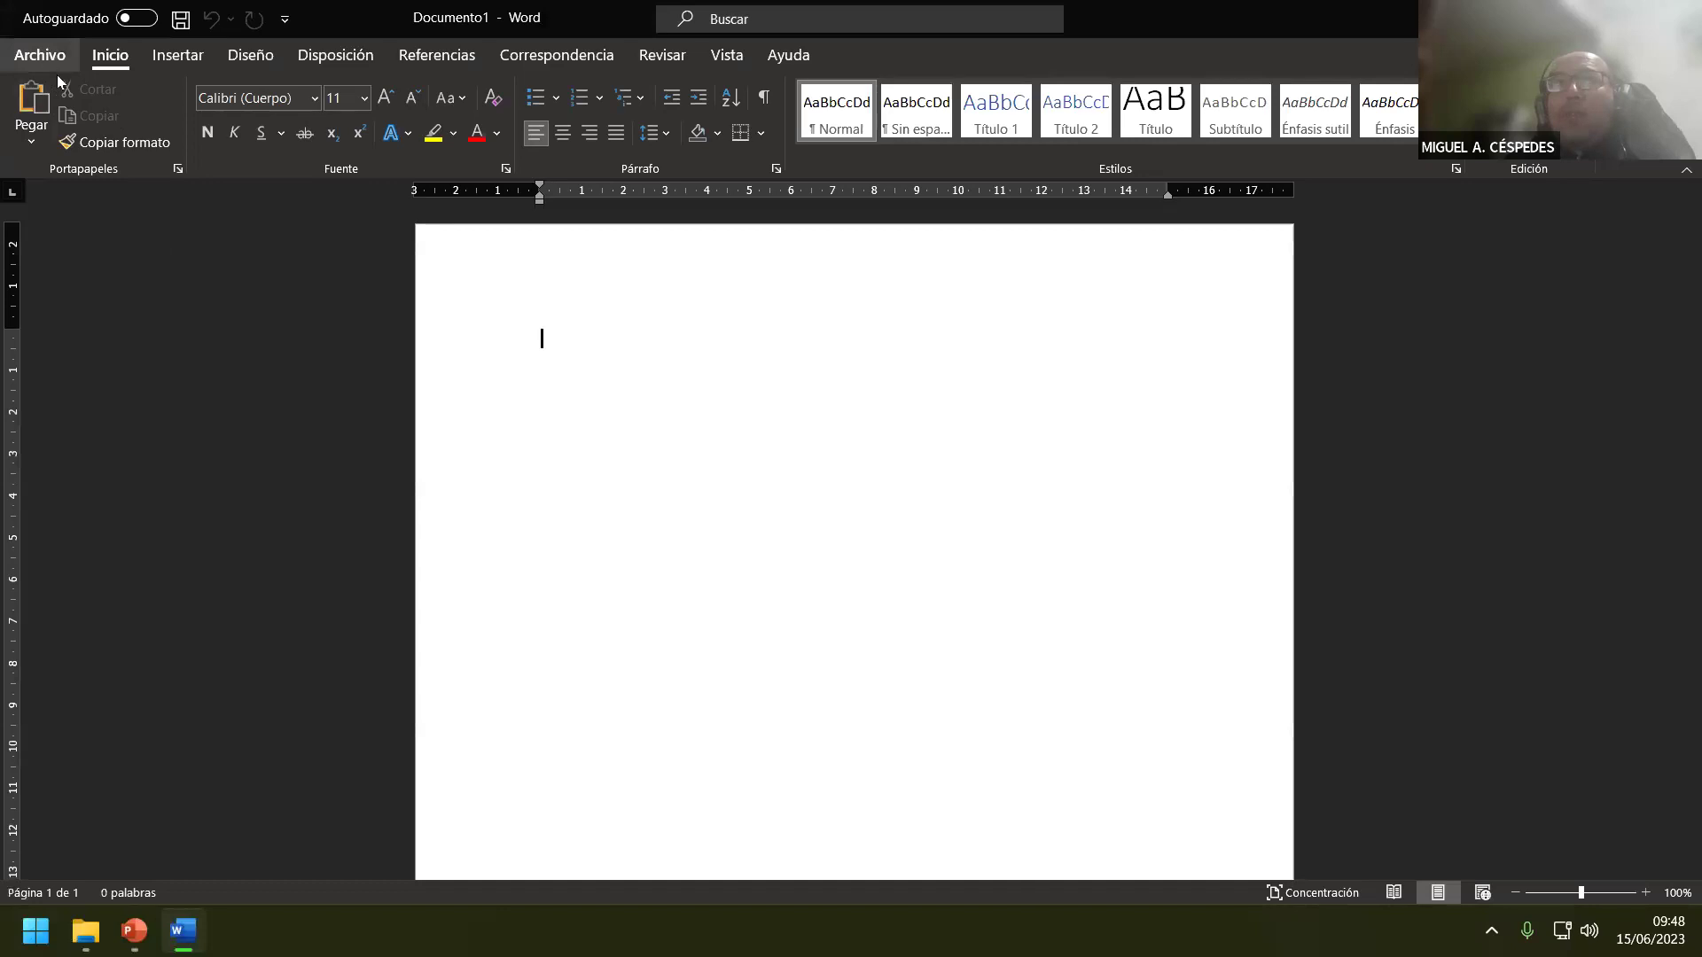
# - Remove all unpinned folders from the recent save locations and return to the blank document
pyautogui.click(110, 338)
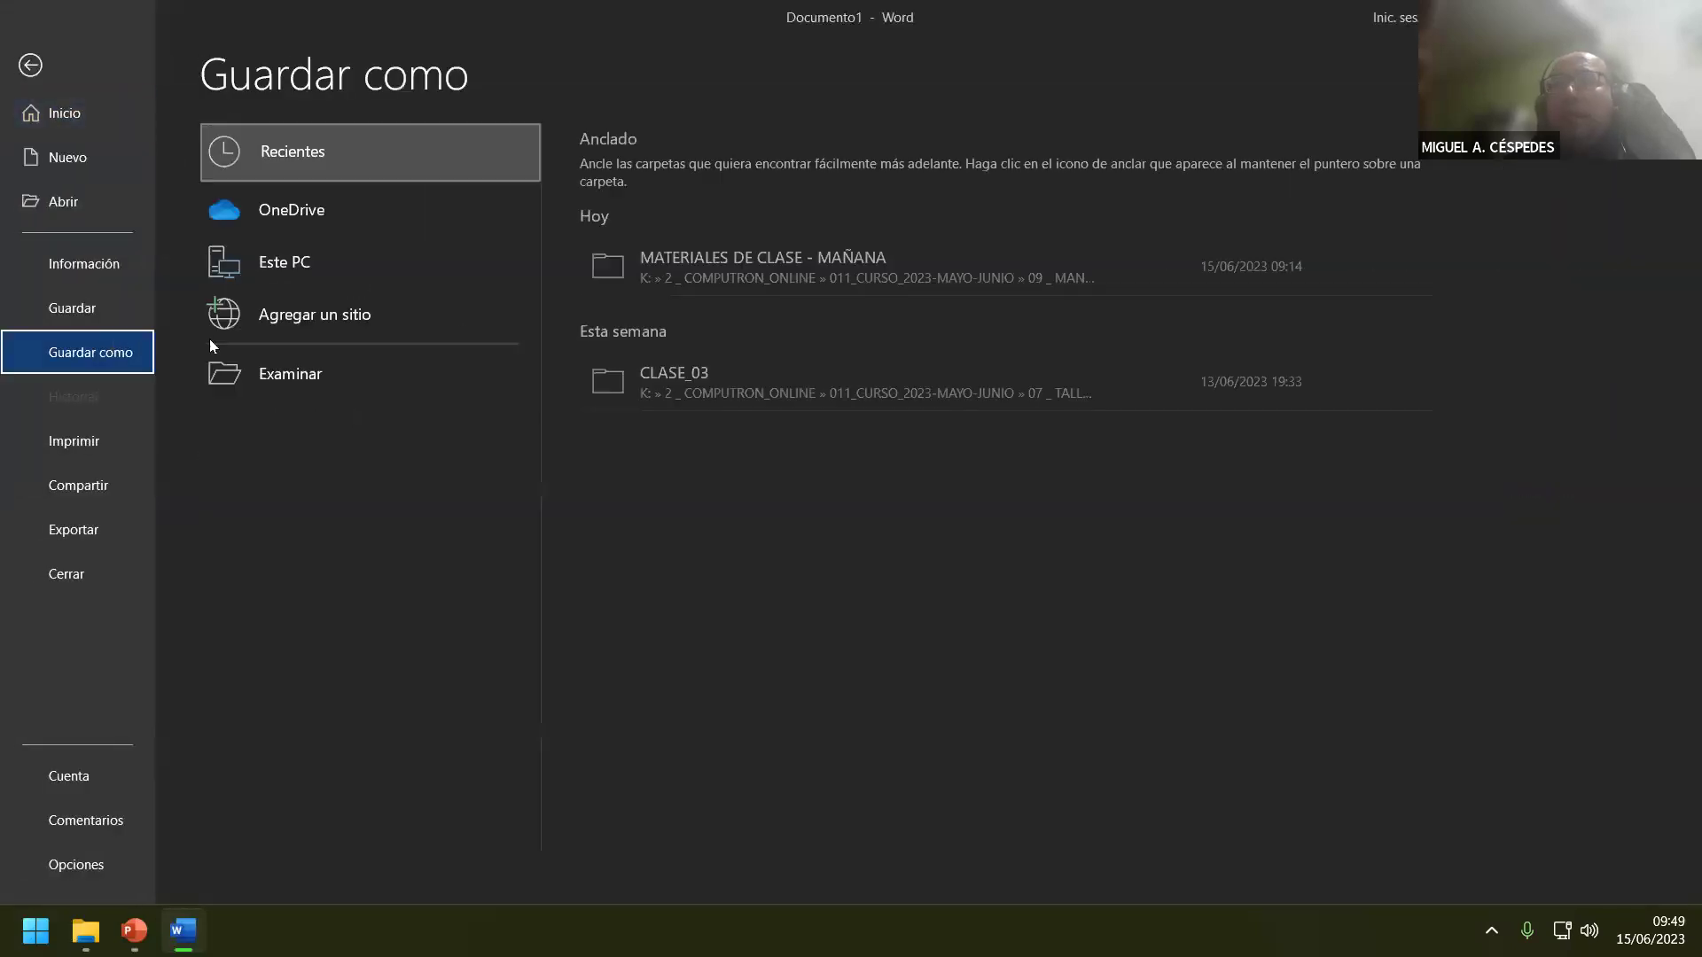
pyautogui.rightClick(842, 250)
pyautogui.click(943, 391)
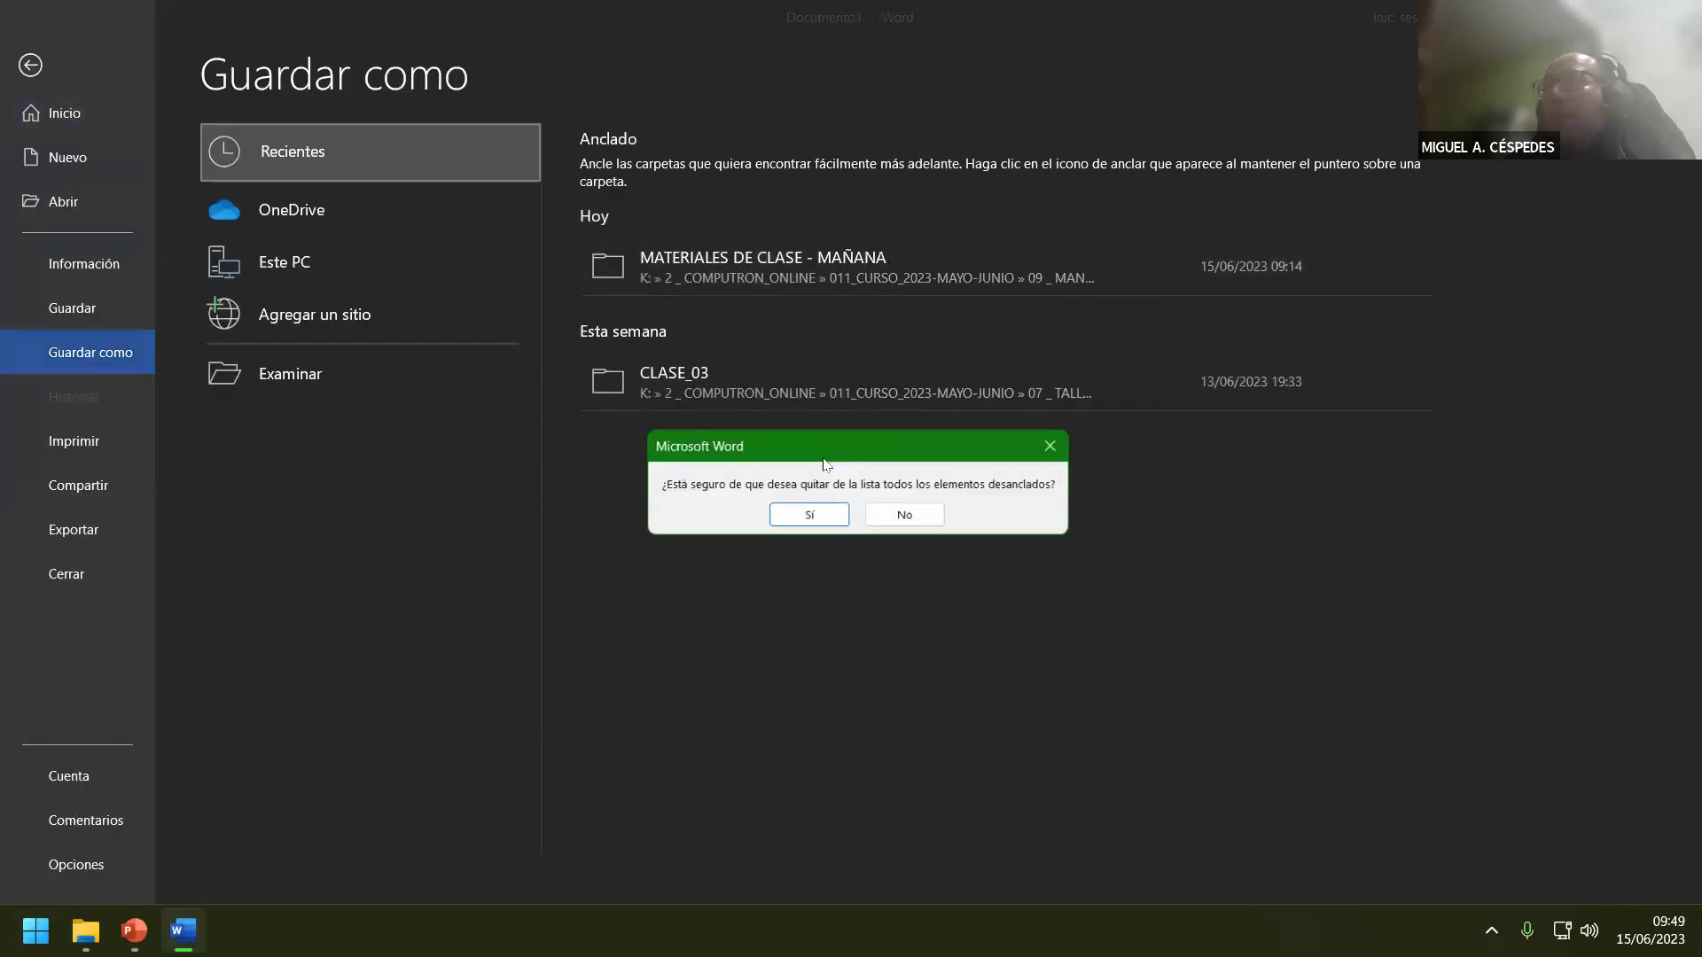
pyautogui.click(776, 509)
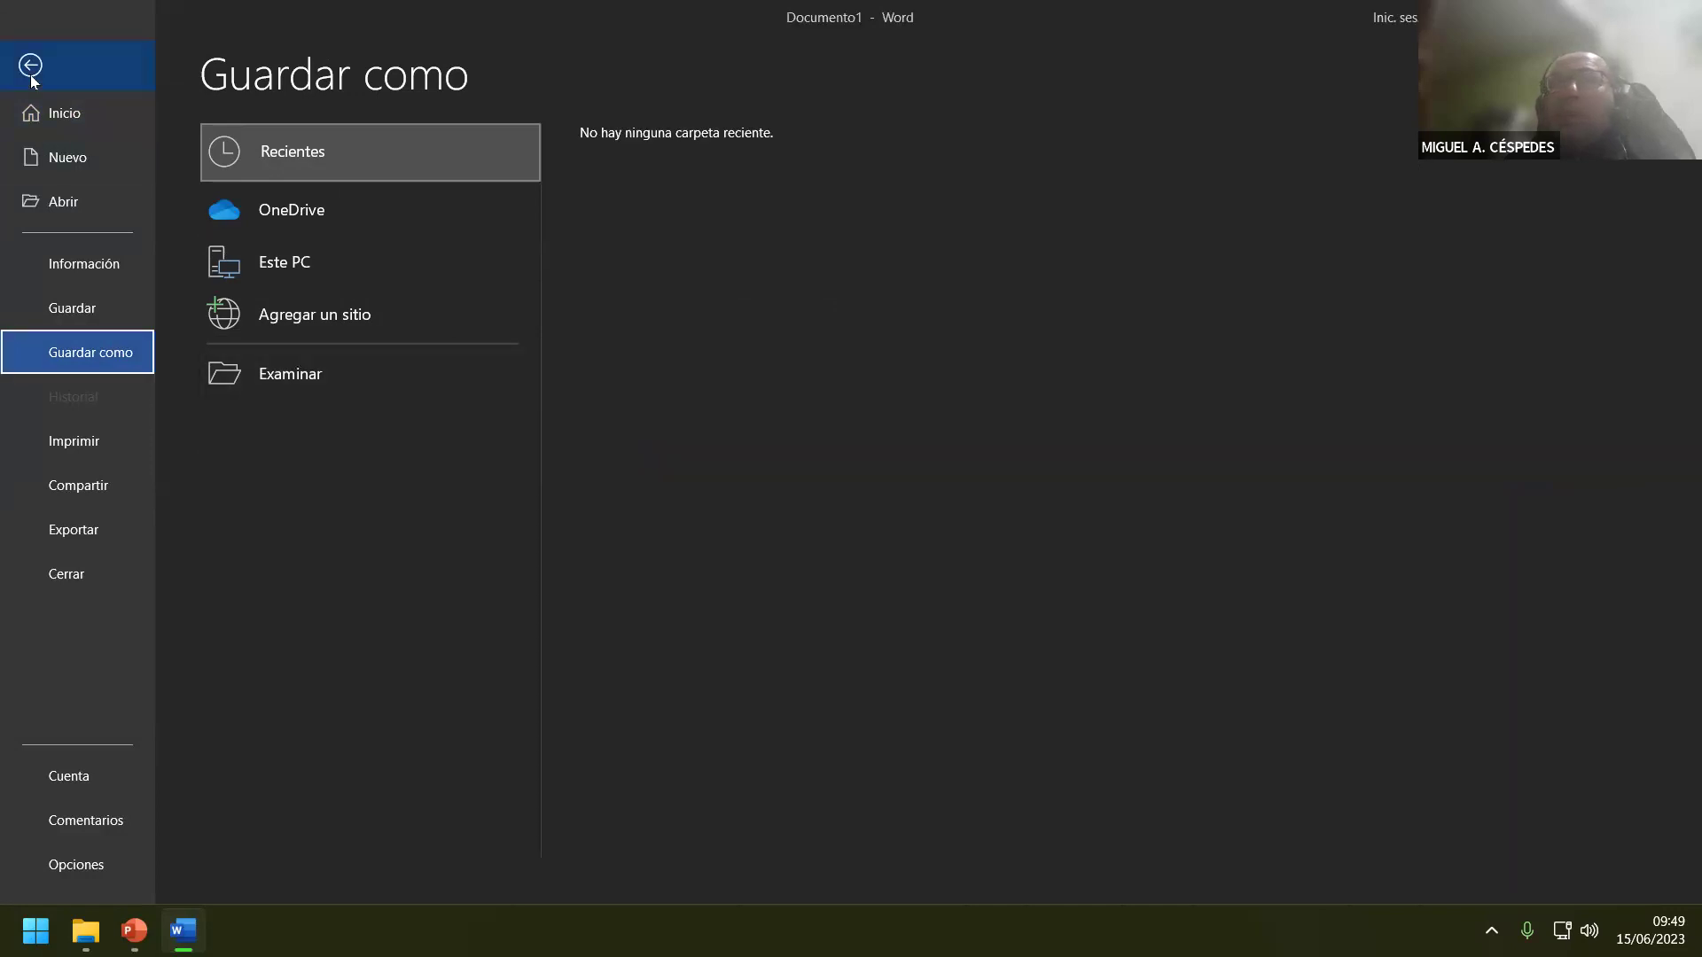
pyautogui.click(31, 78)
# - Start an immediate Office update from the account page, minimize the download window and return to the document
pyautogui.click(41, 42)
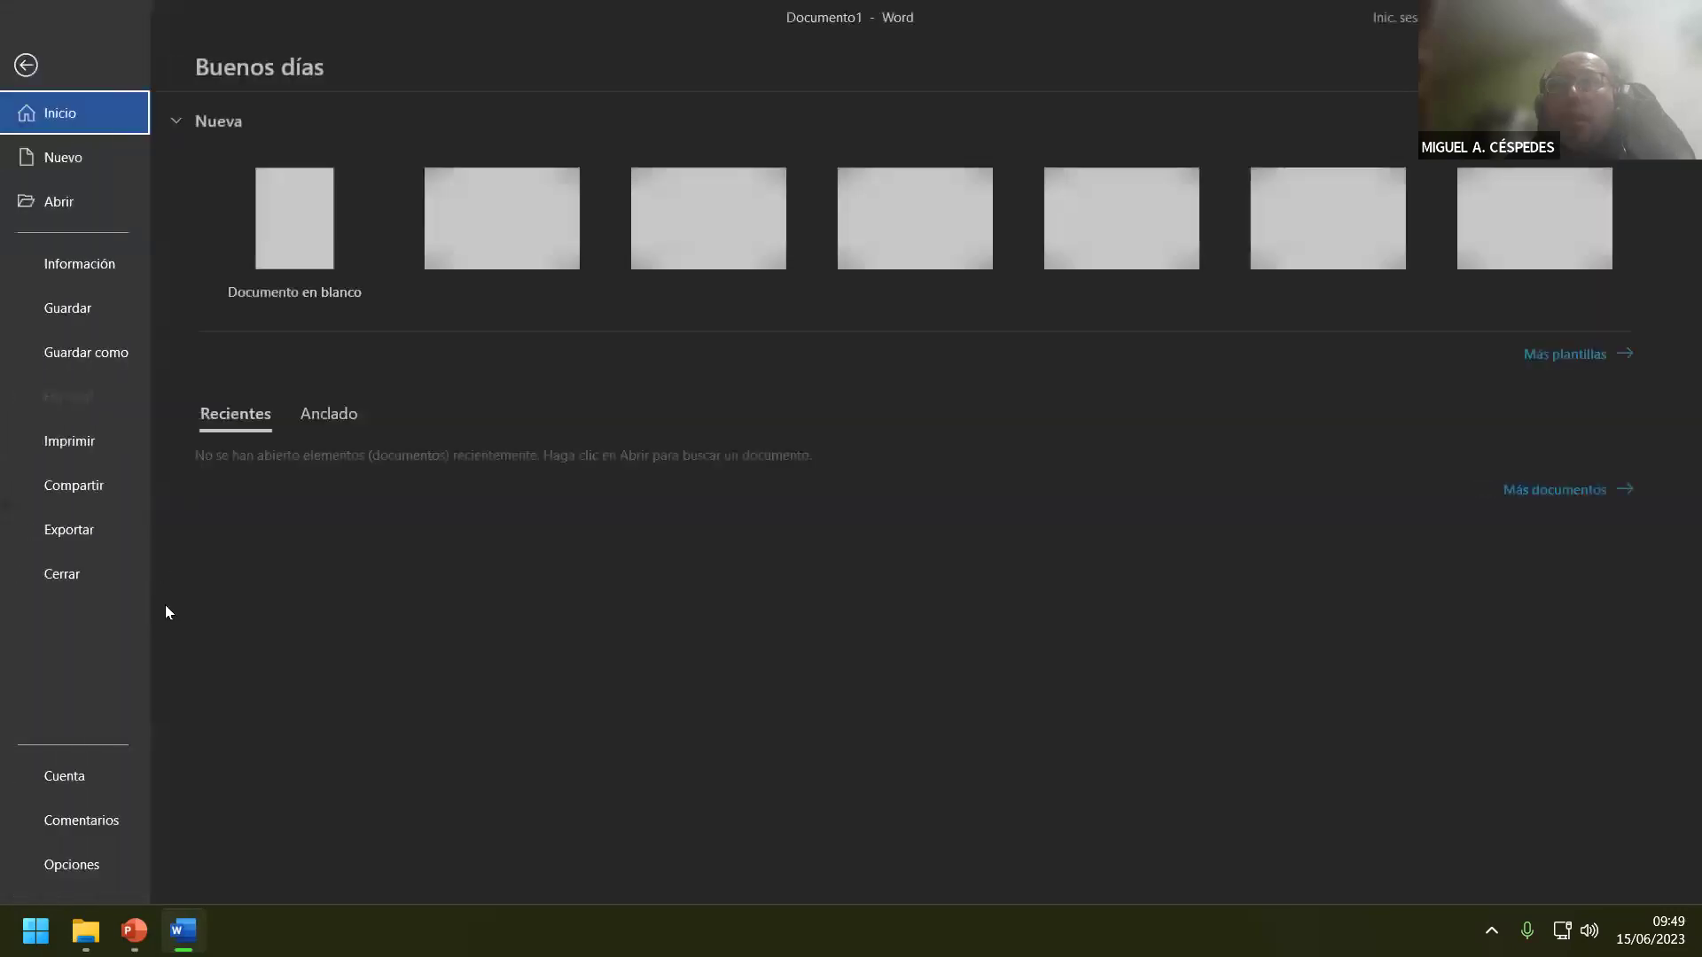
pyautogui.click(87, 762)
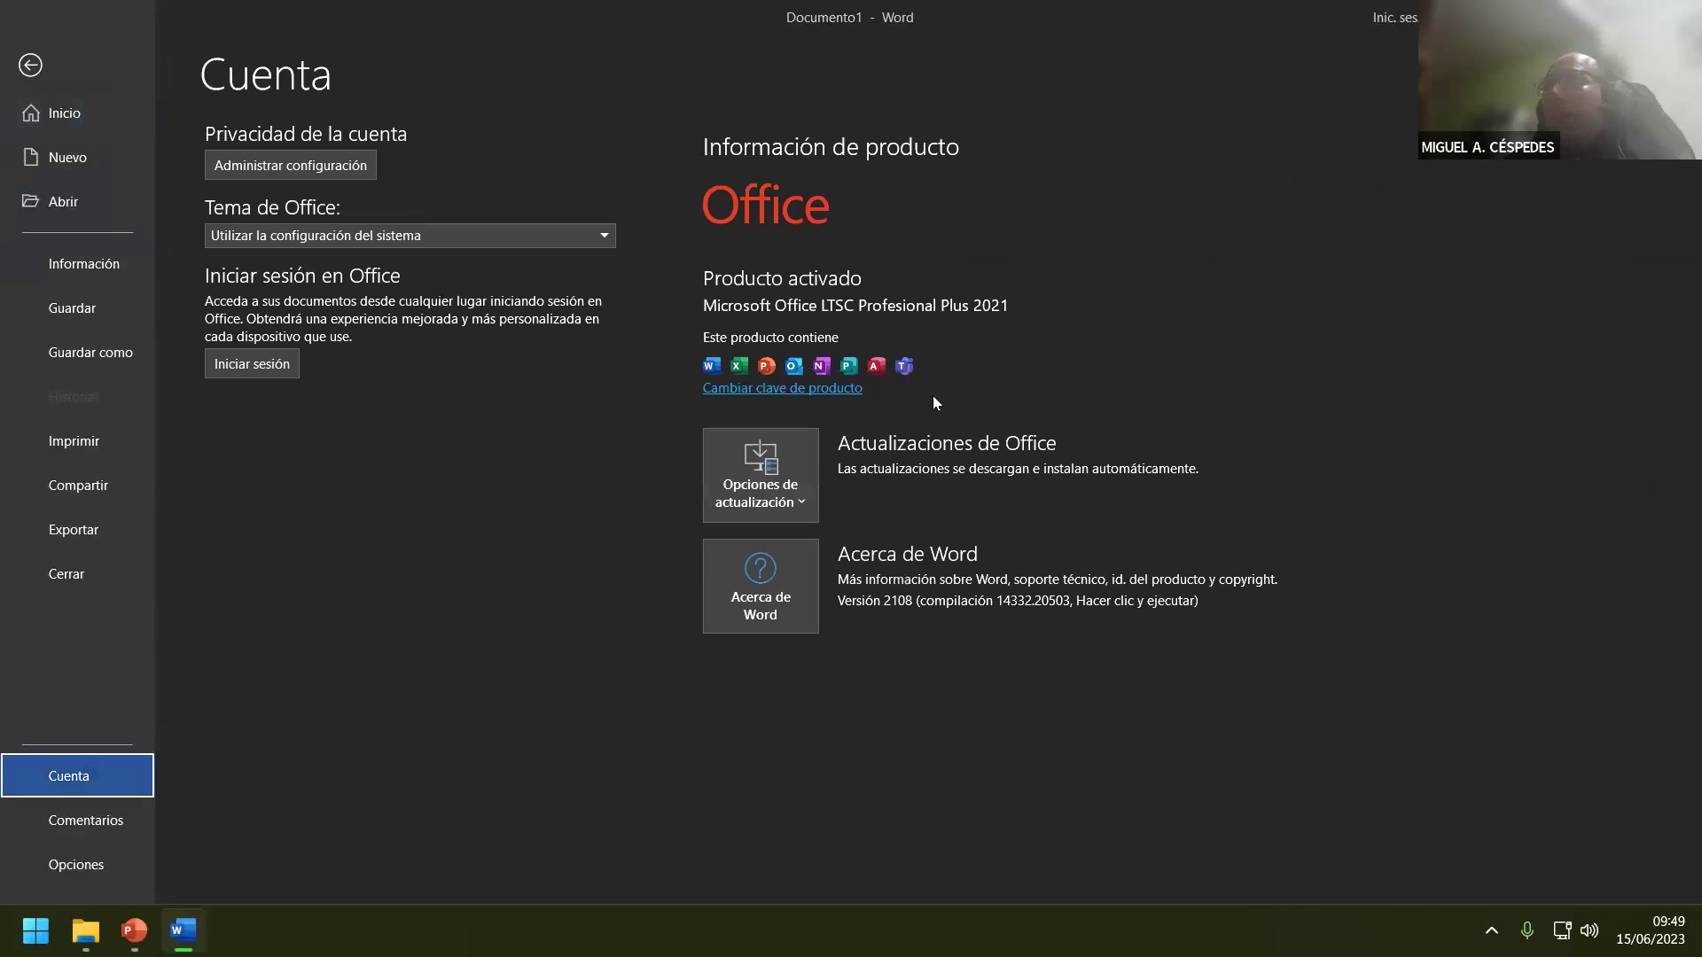
pyautogui.click(789, 511)
pyautogui.click(993, 564)
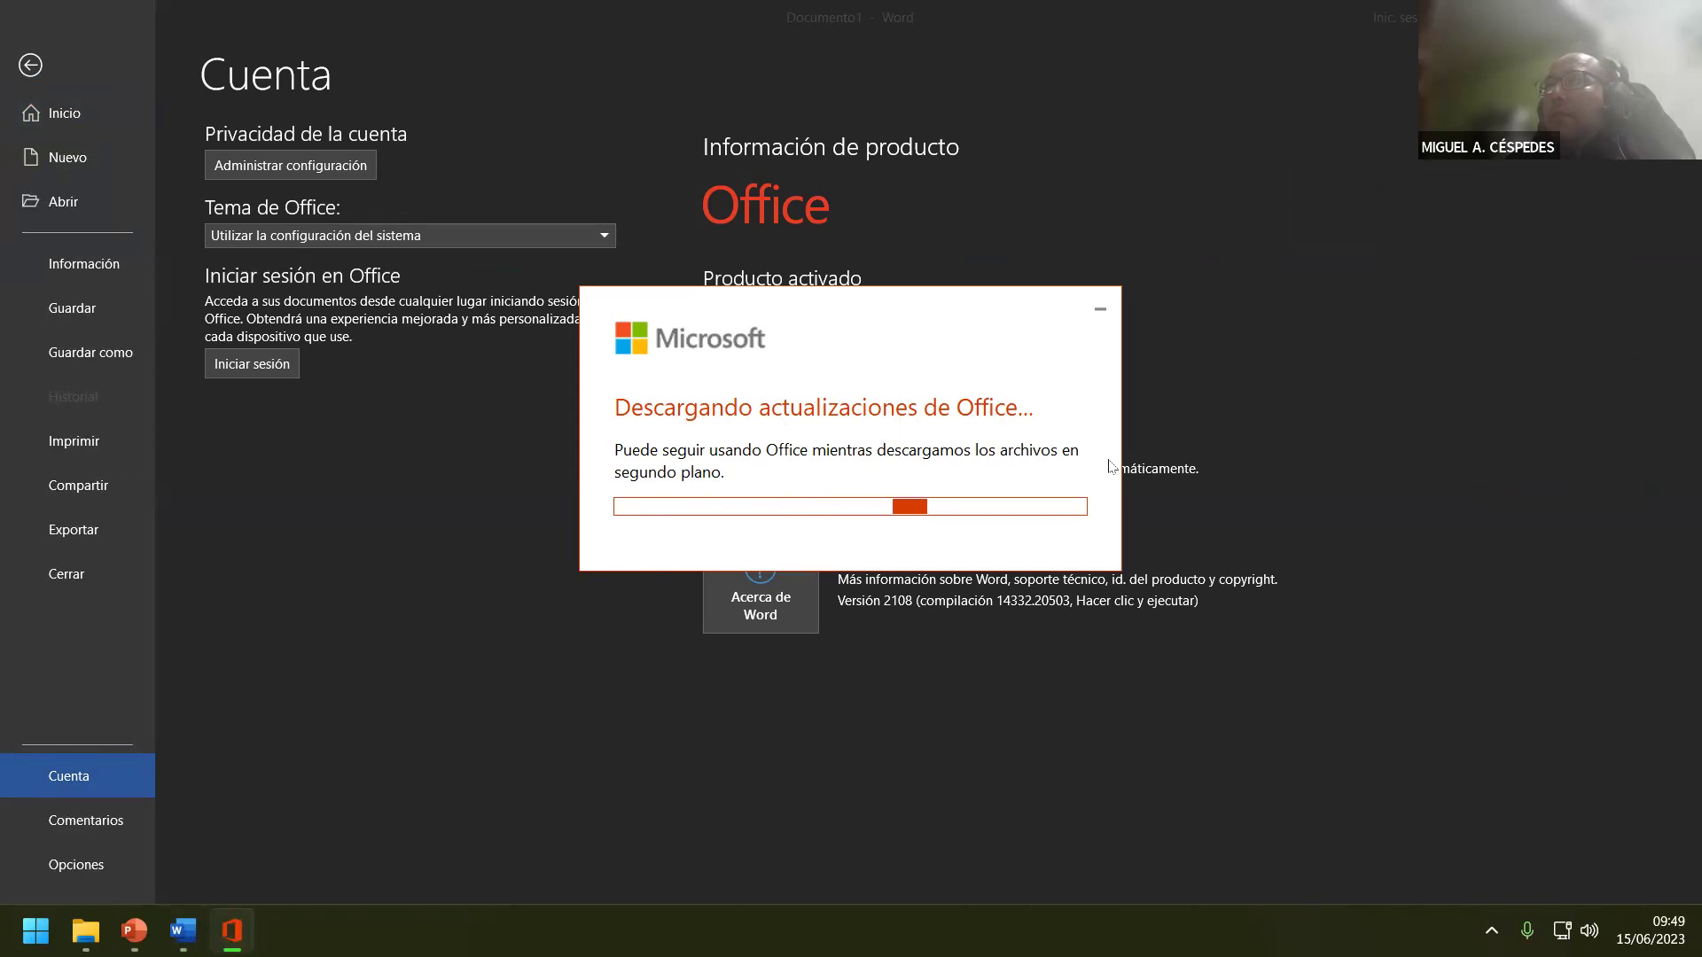
pyautogui.click(1099, 310)
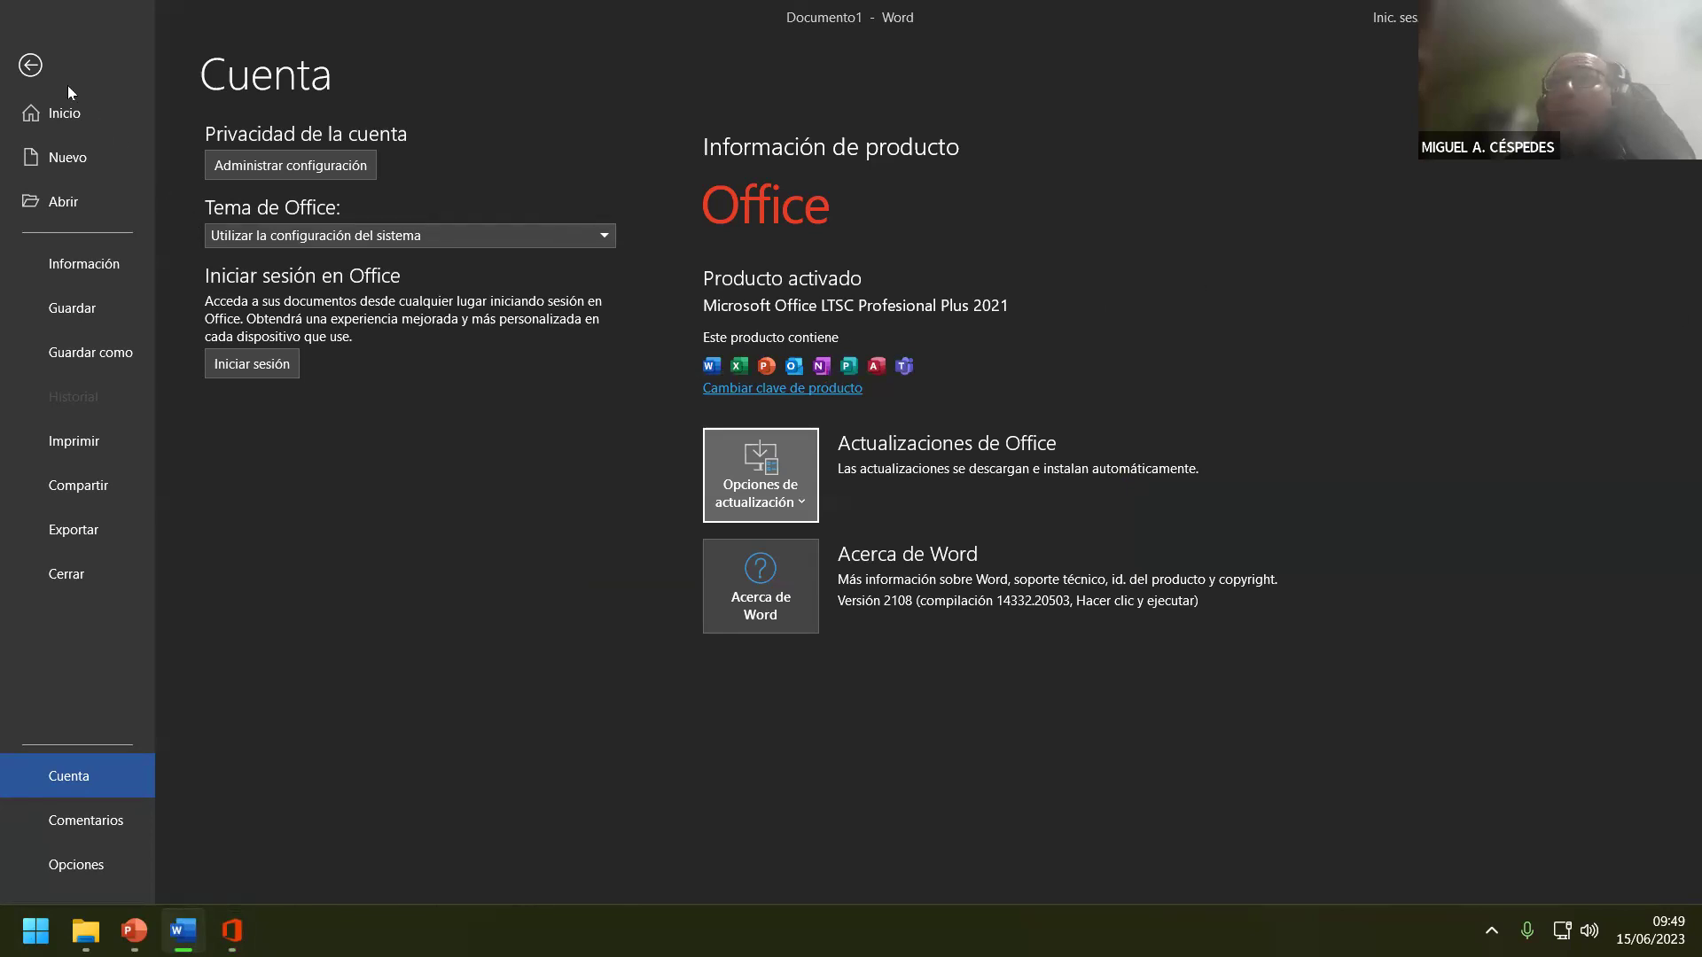
pyautogui.click(31, 65)
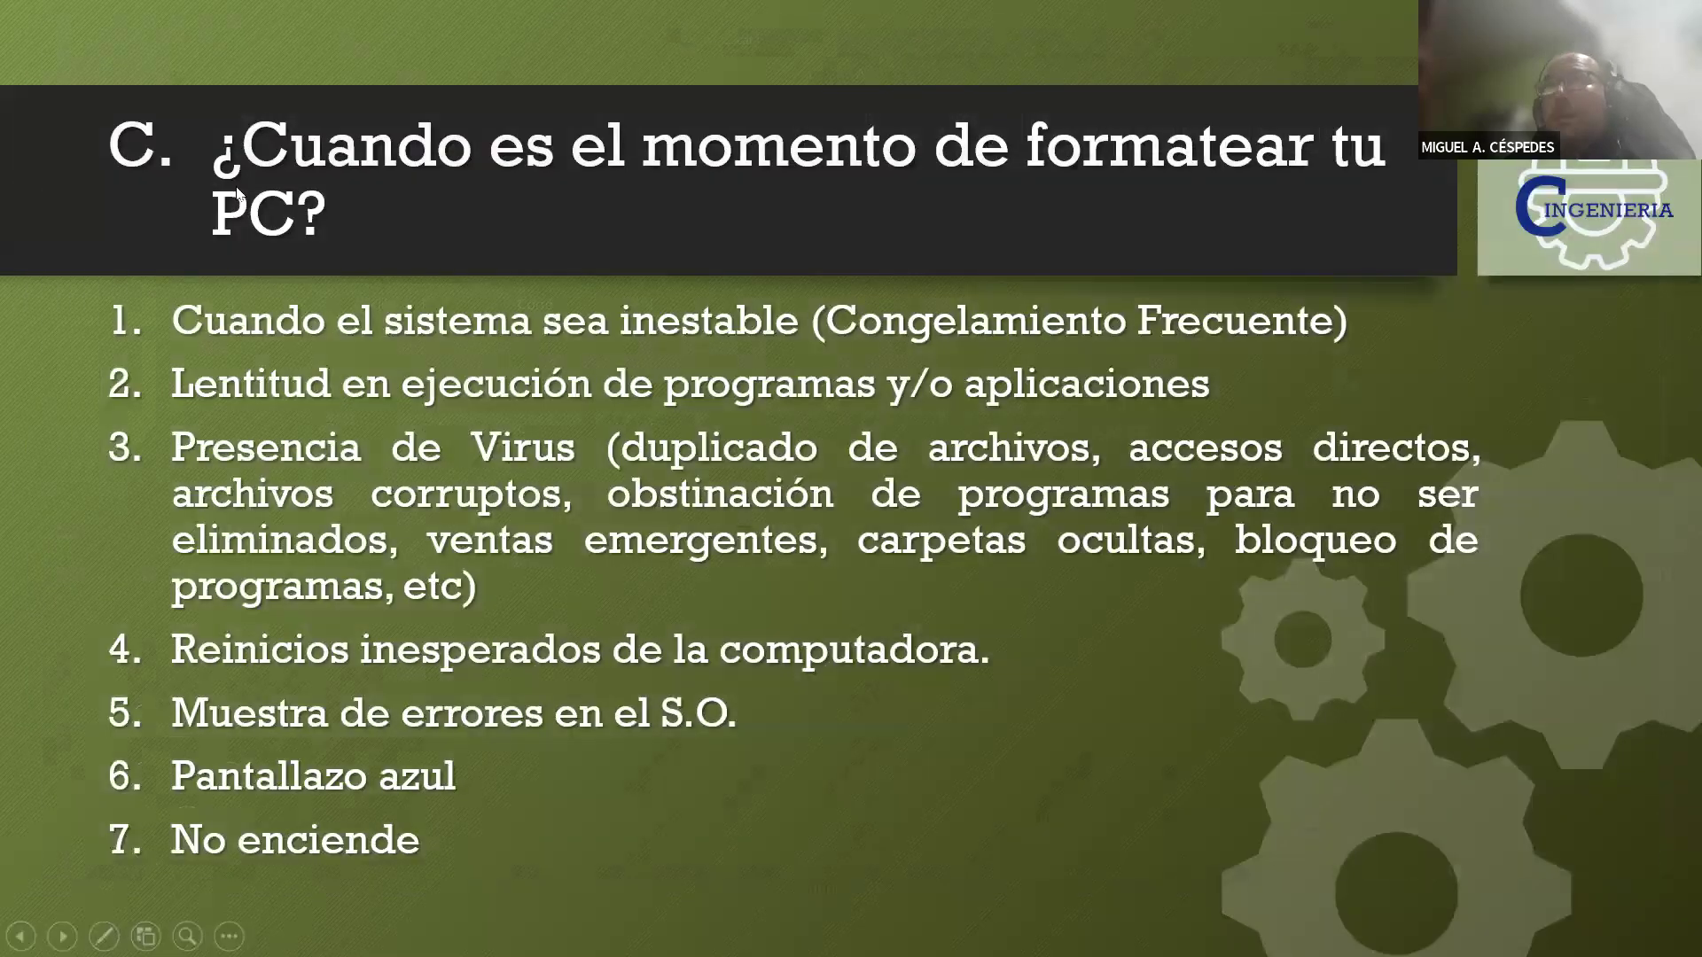
# - Advance two slides in the PowerPoint slide show, end the show, and go back to slide 8 in the editor
pyautogui.click(238, 193)
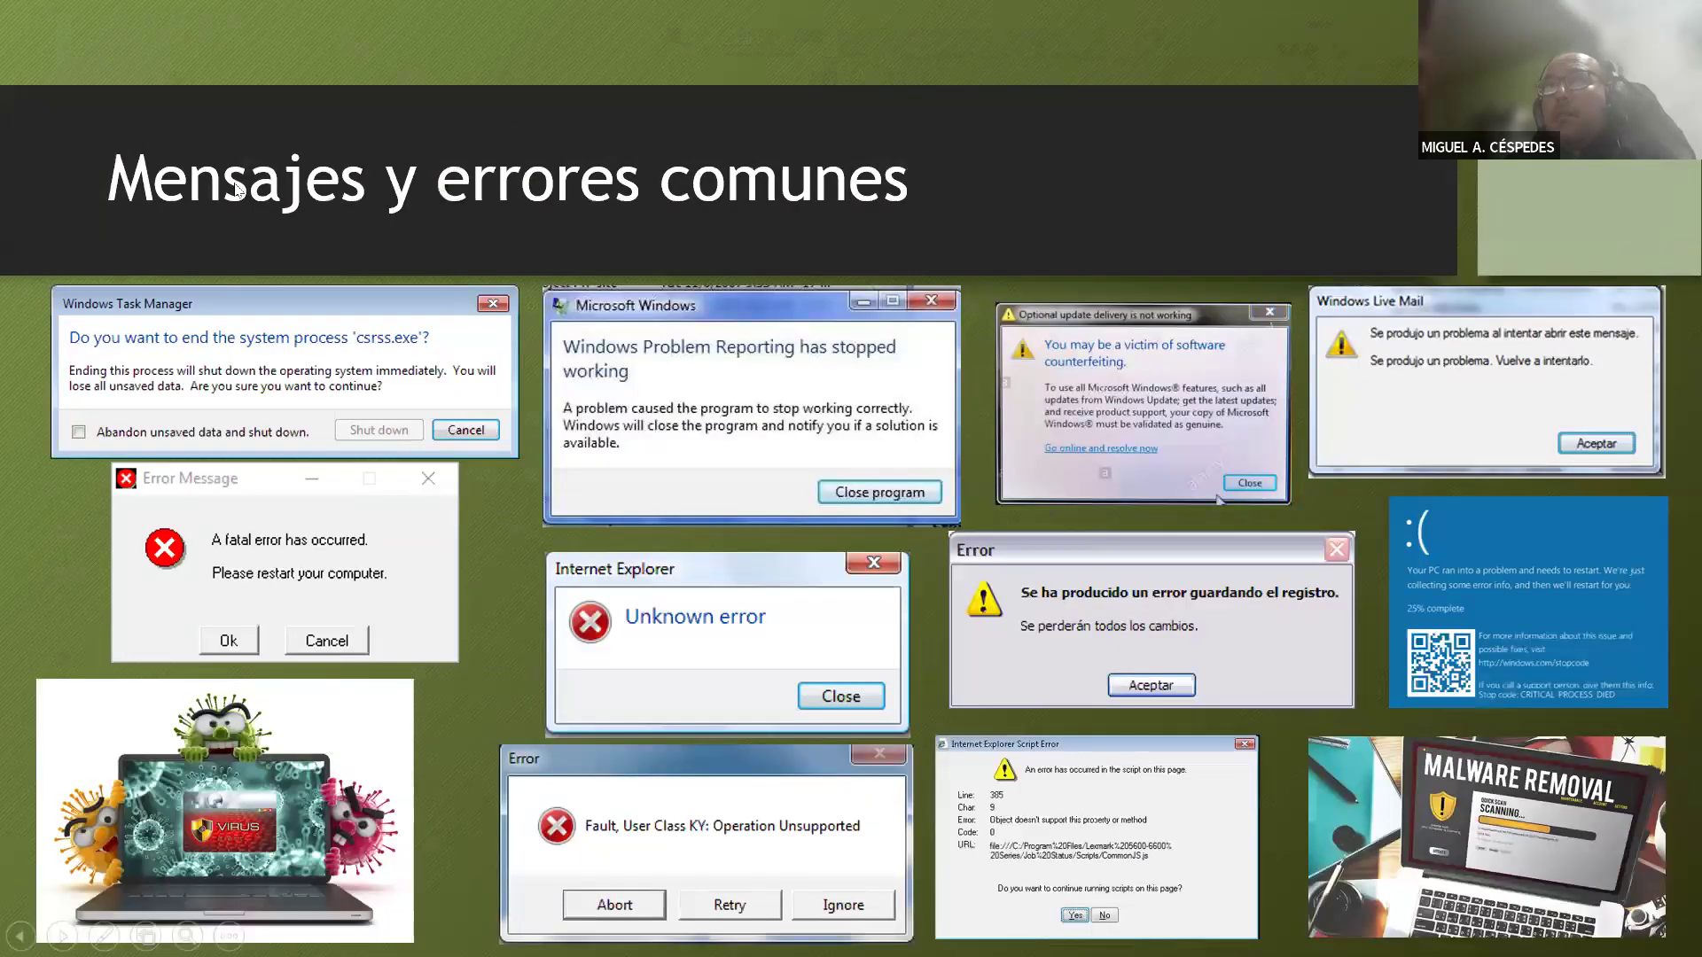
pyautogui.click(238, 193)
pyautogui.rightClick(236, 185)
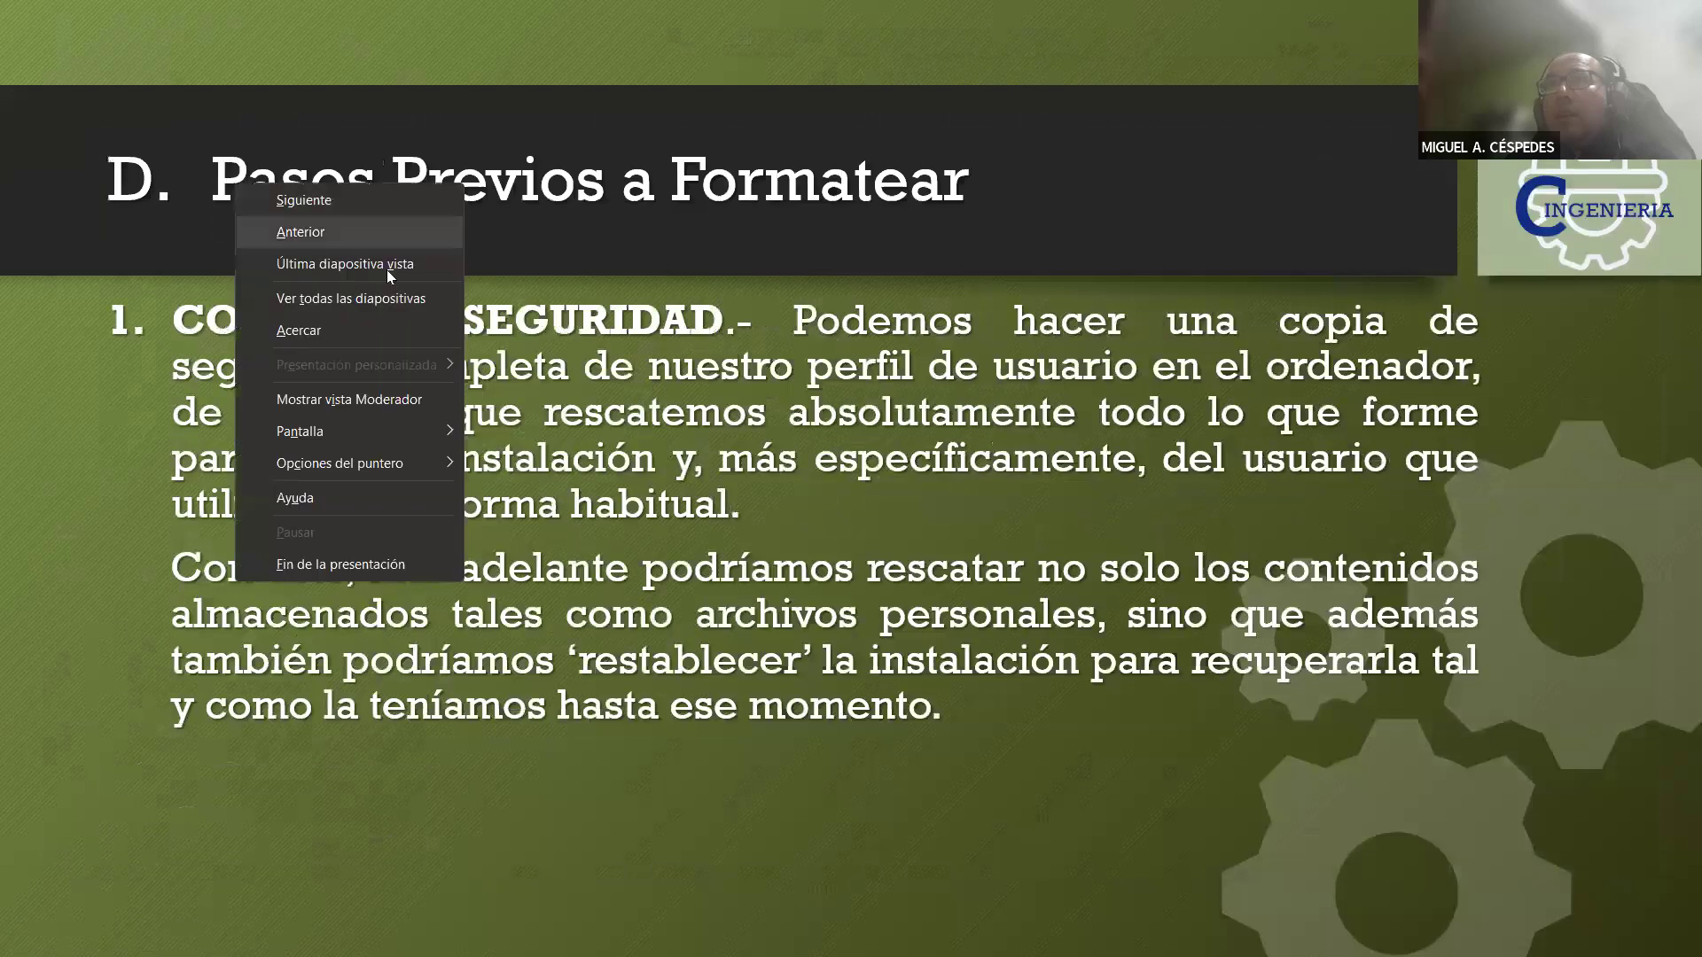
pyautogui.click(385, 566)
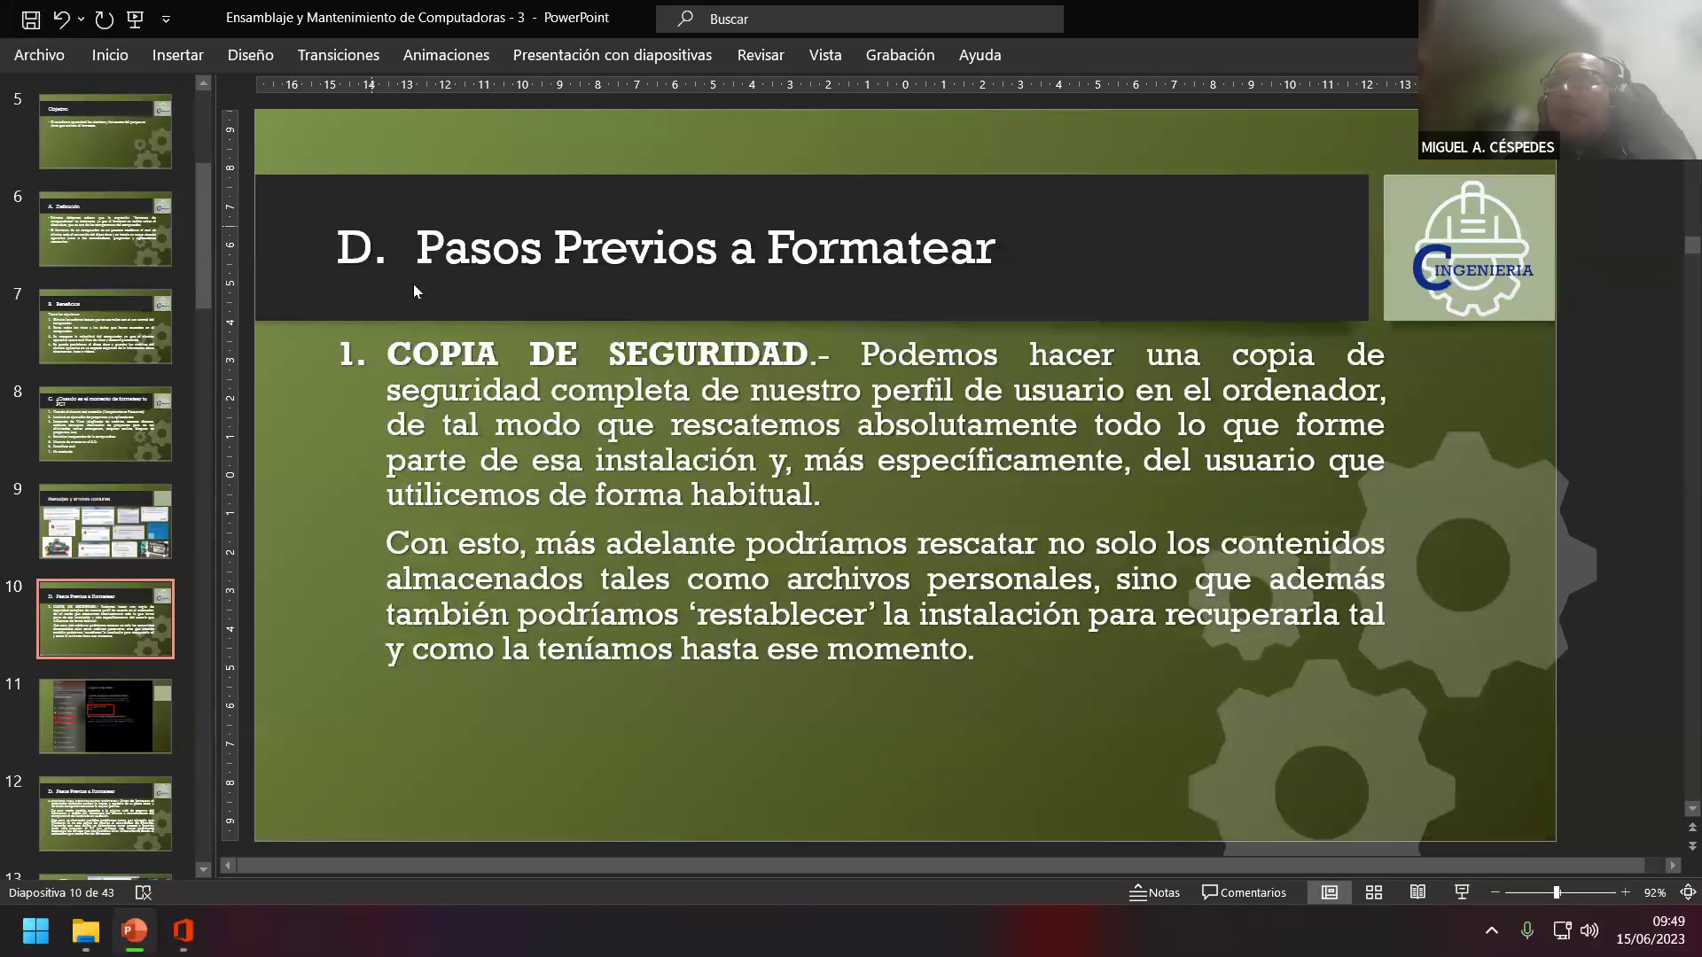
pyautogui.scroll(1, 440, 355)
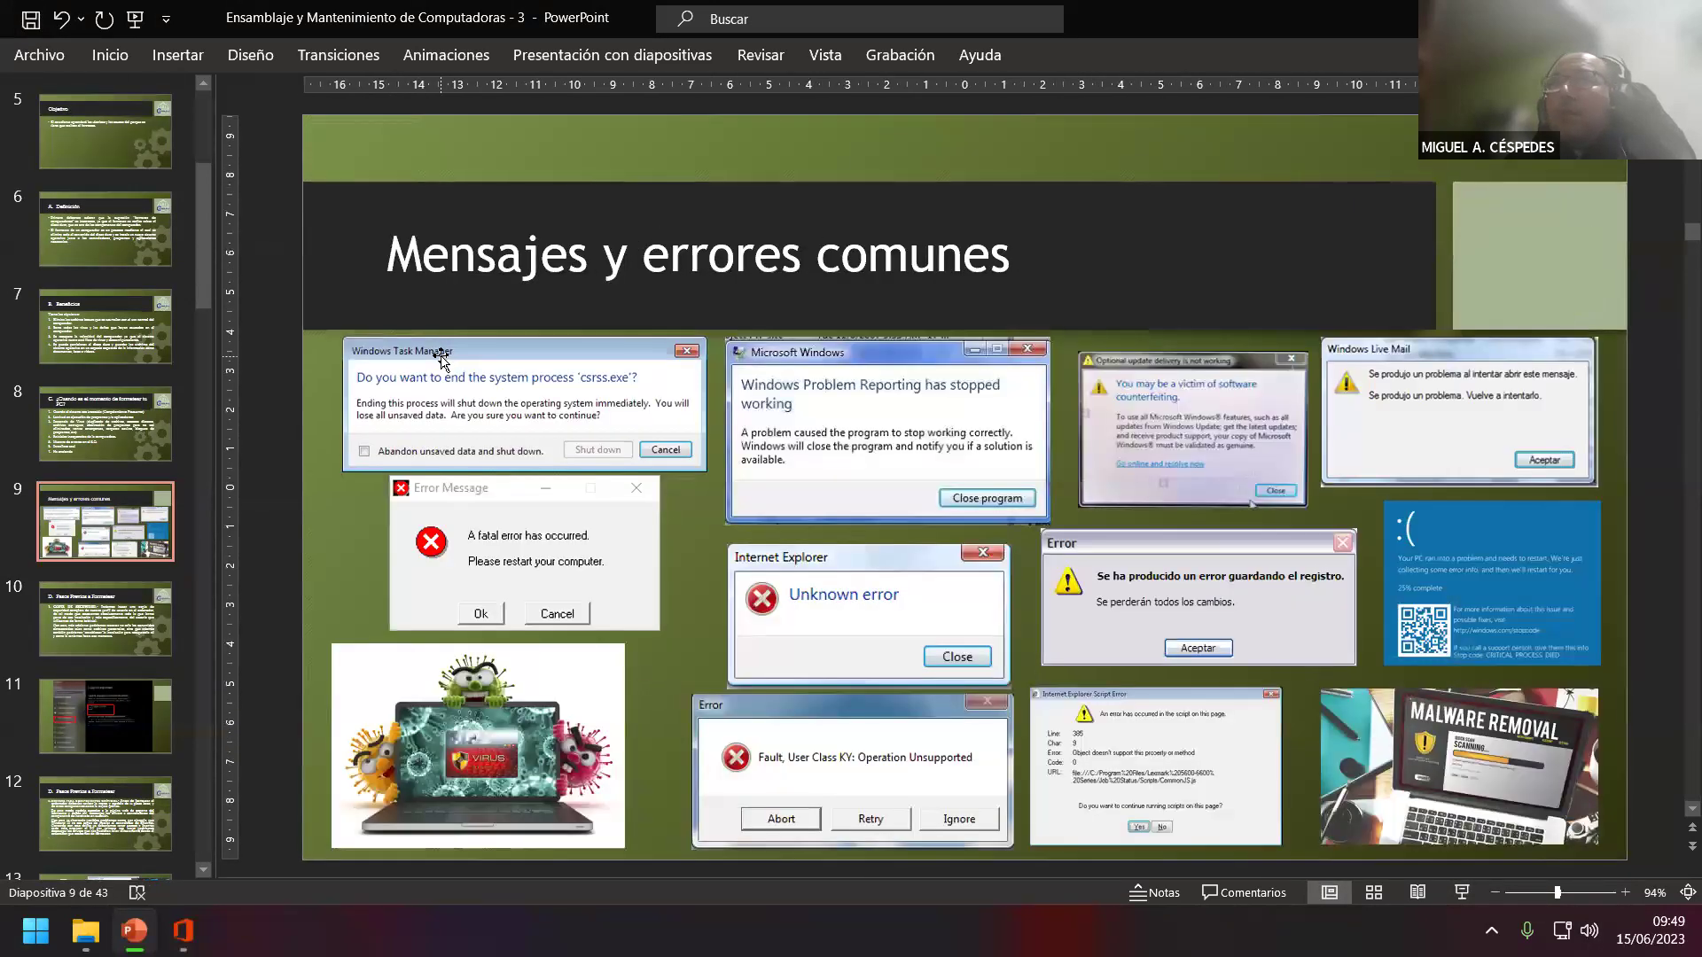
pyautogui.scroll(1, 441, 358)
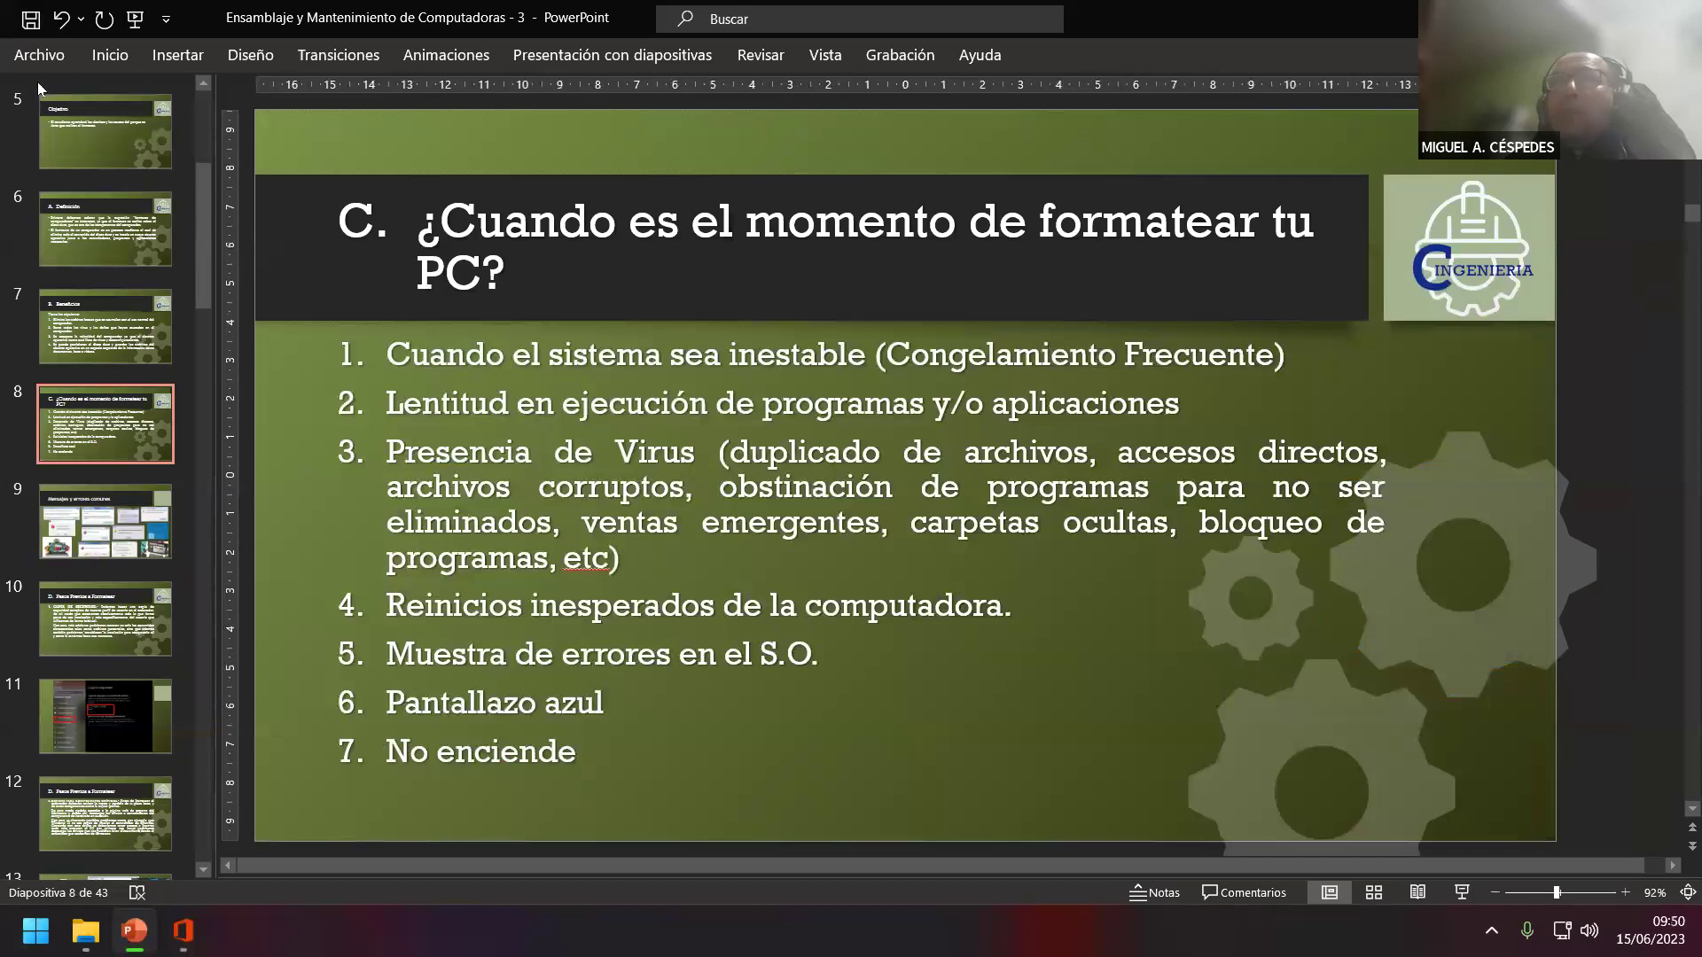
# - Clear the unpinned entries from the recent presentations list and from the recent save folders
pyautogui.click(39, 55)
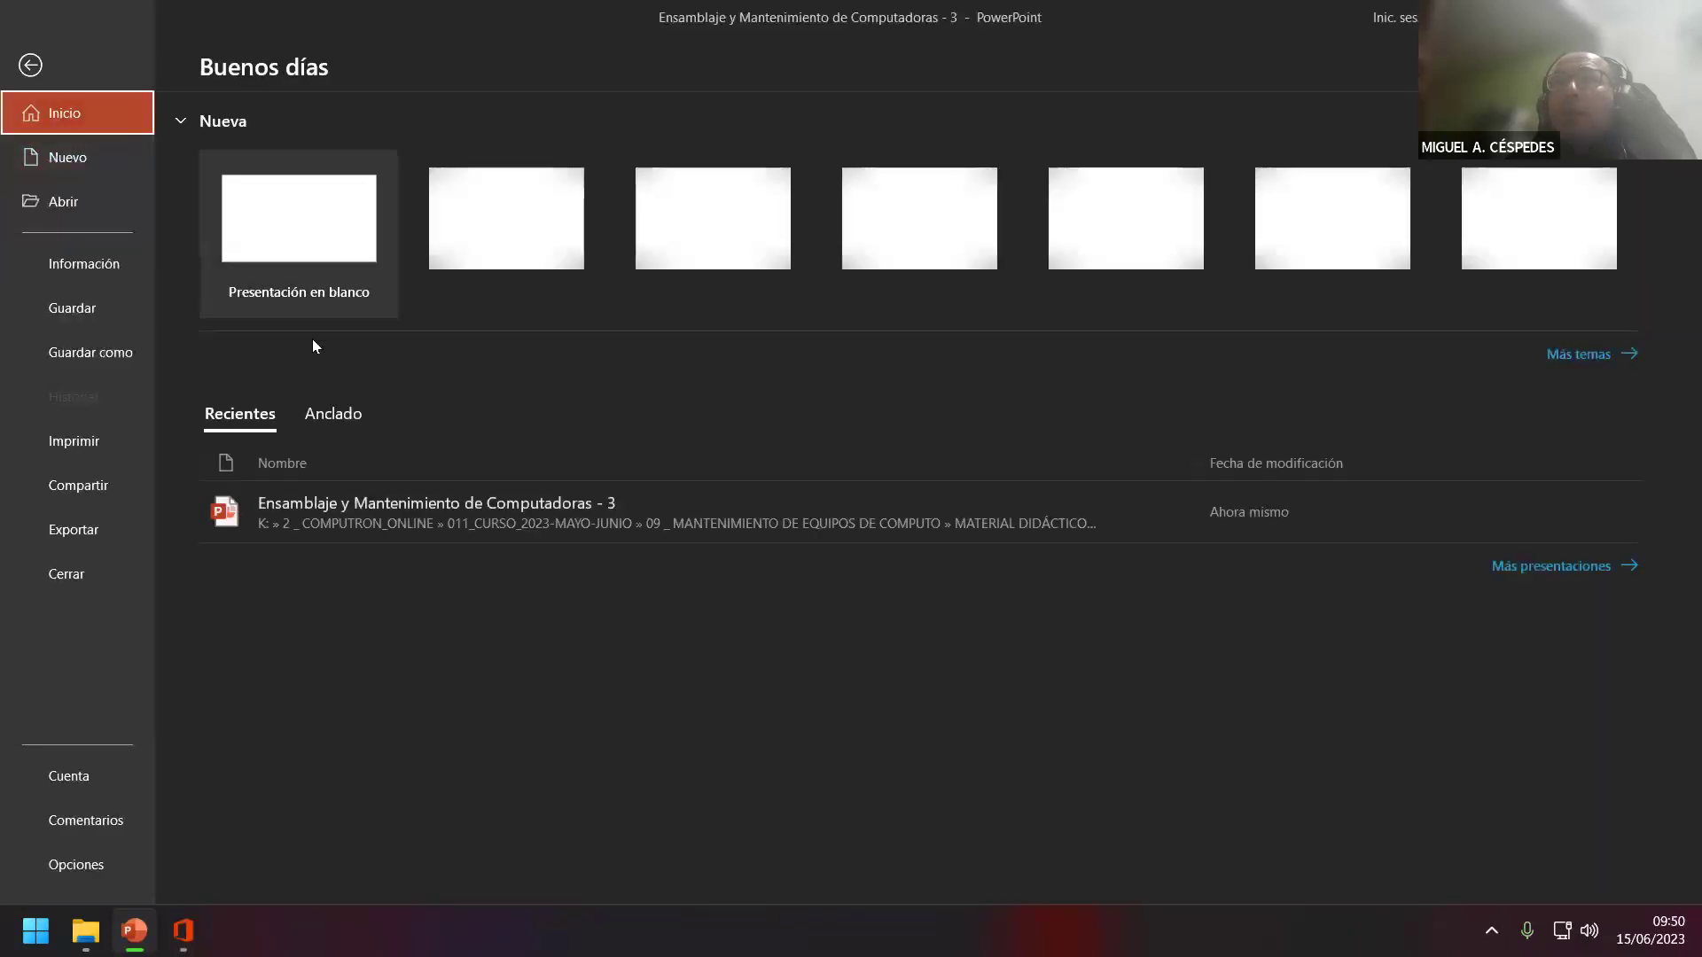
pyautogui.rightClick(480, 509)
pyautogui.click(619, 683)
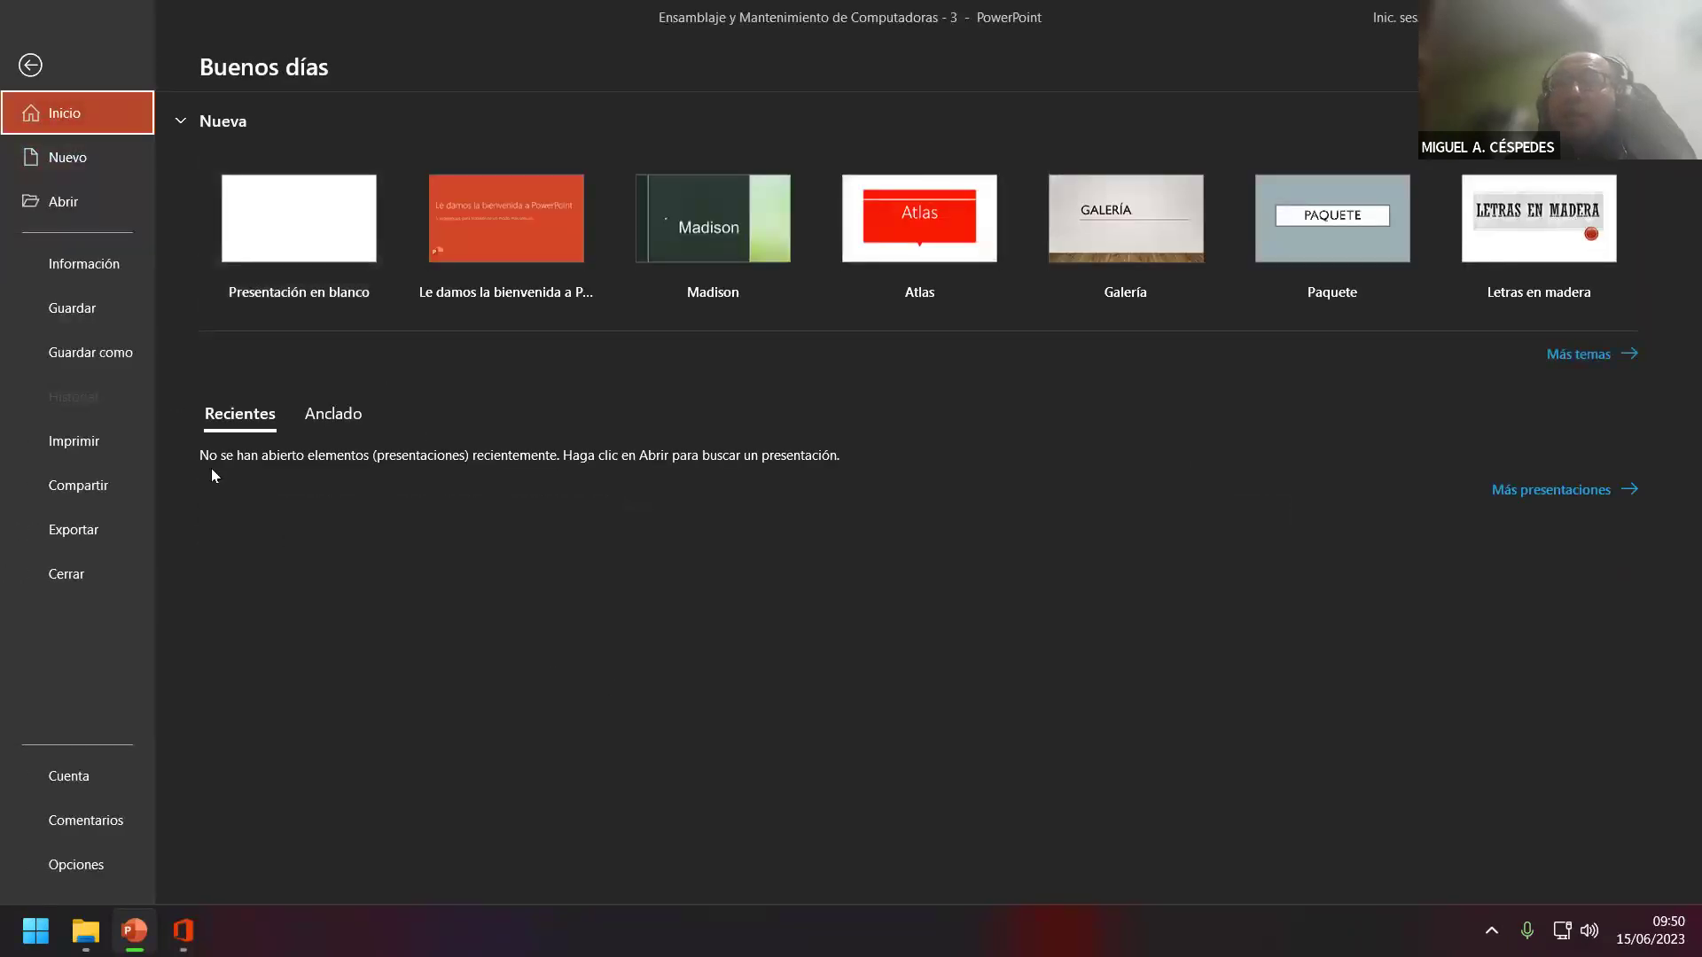
pyautogui.click(122, 352)
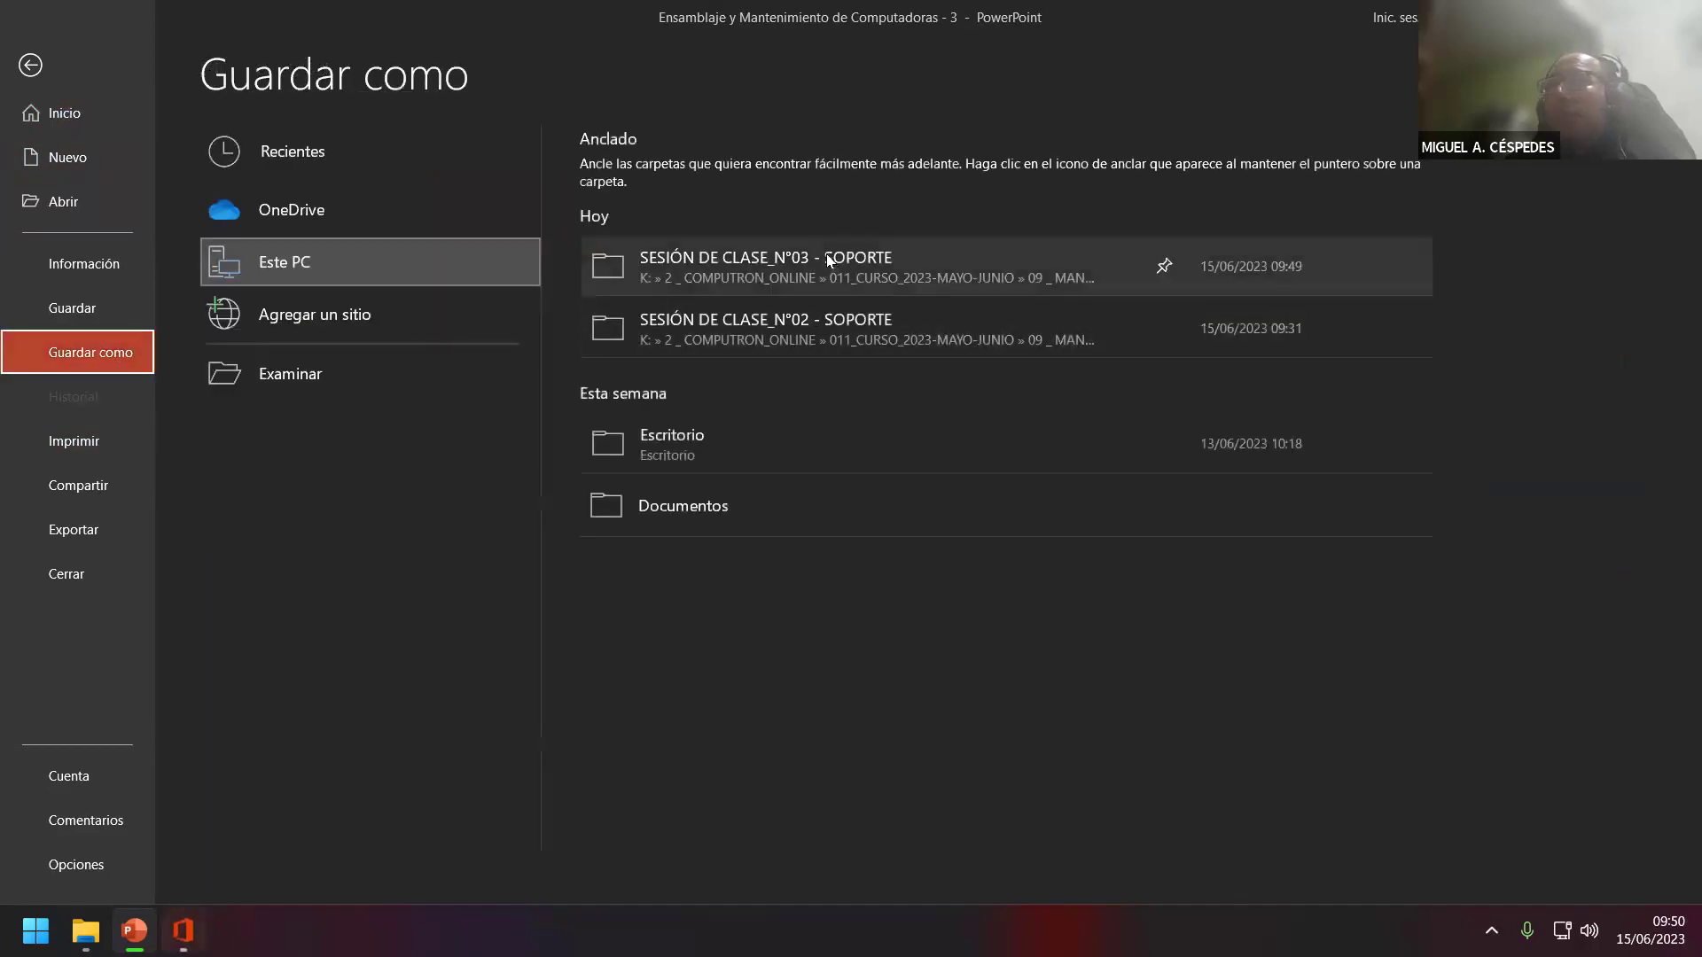
pyautogui.rightClick(831, 258)
pyautogui.click(961, 406)
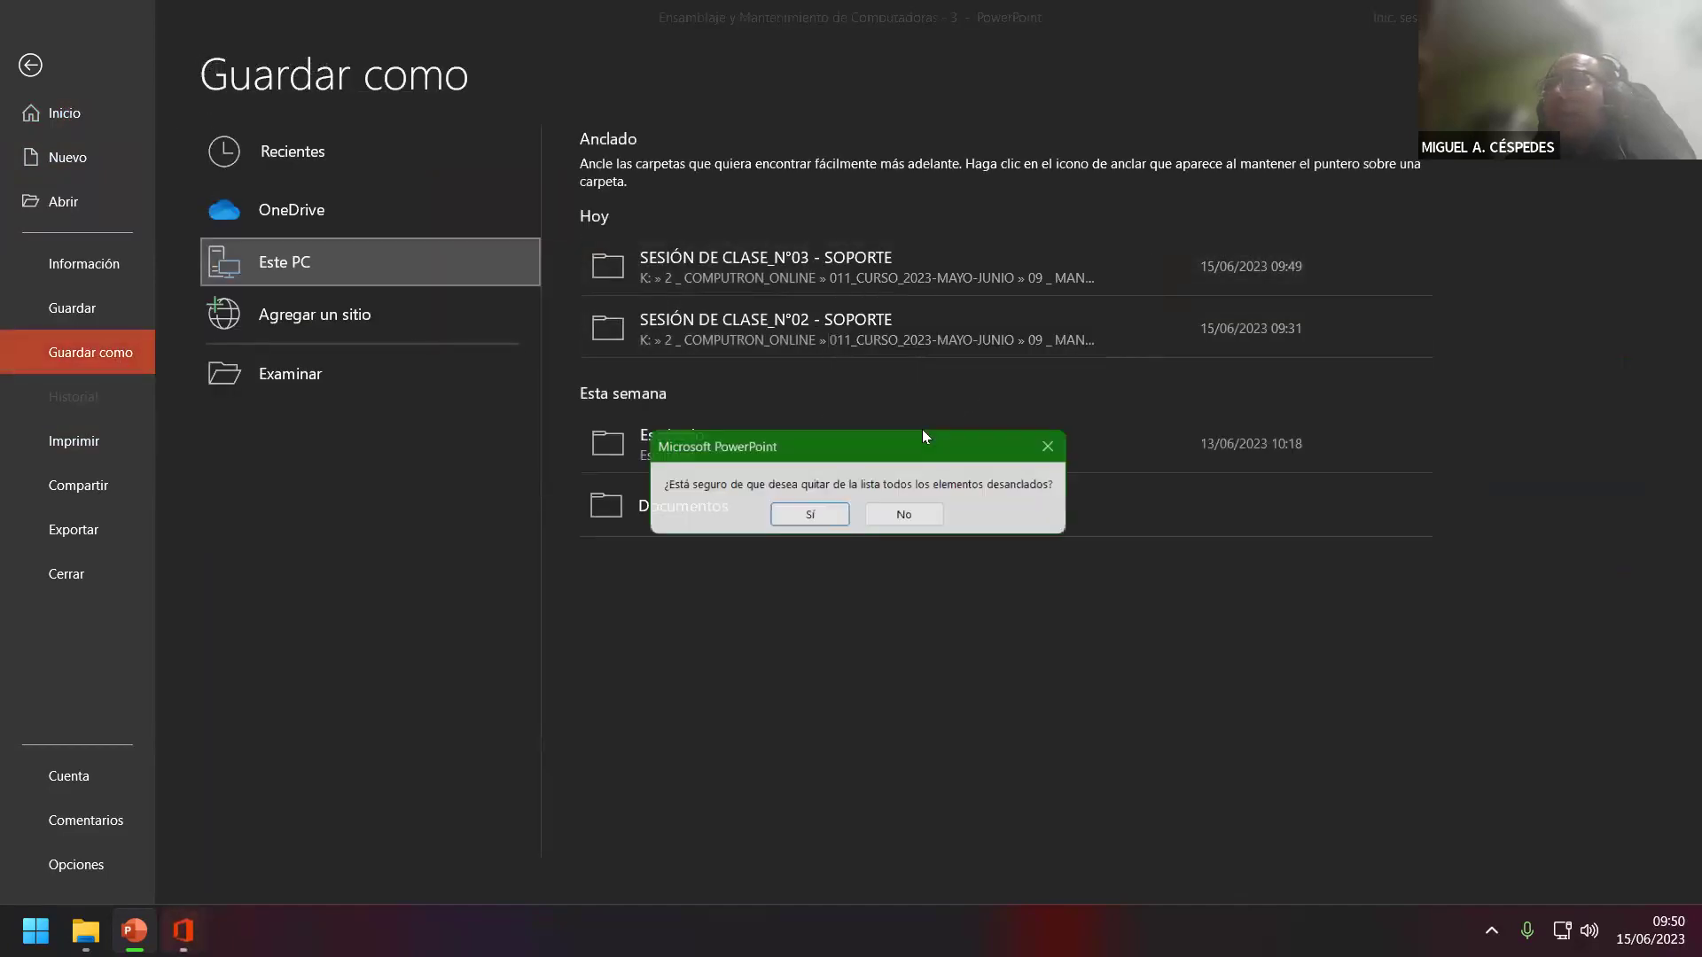
pyautogui.click(808, 514)
# - Check the Office update status on the account page, and let the pending update close PowerPoint and continue
pyautogui.click(100, 775)
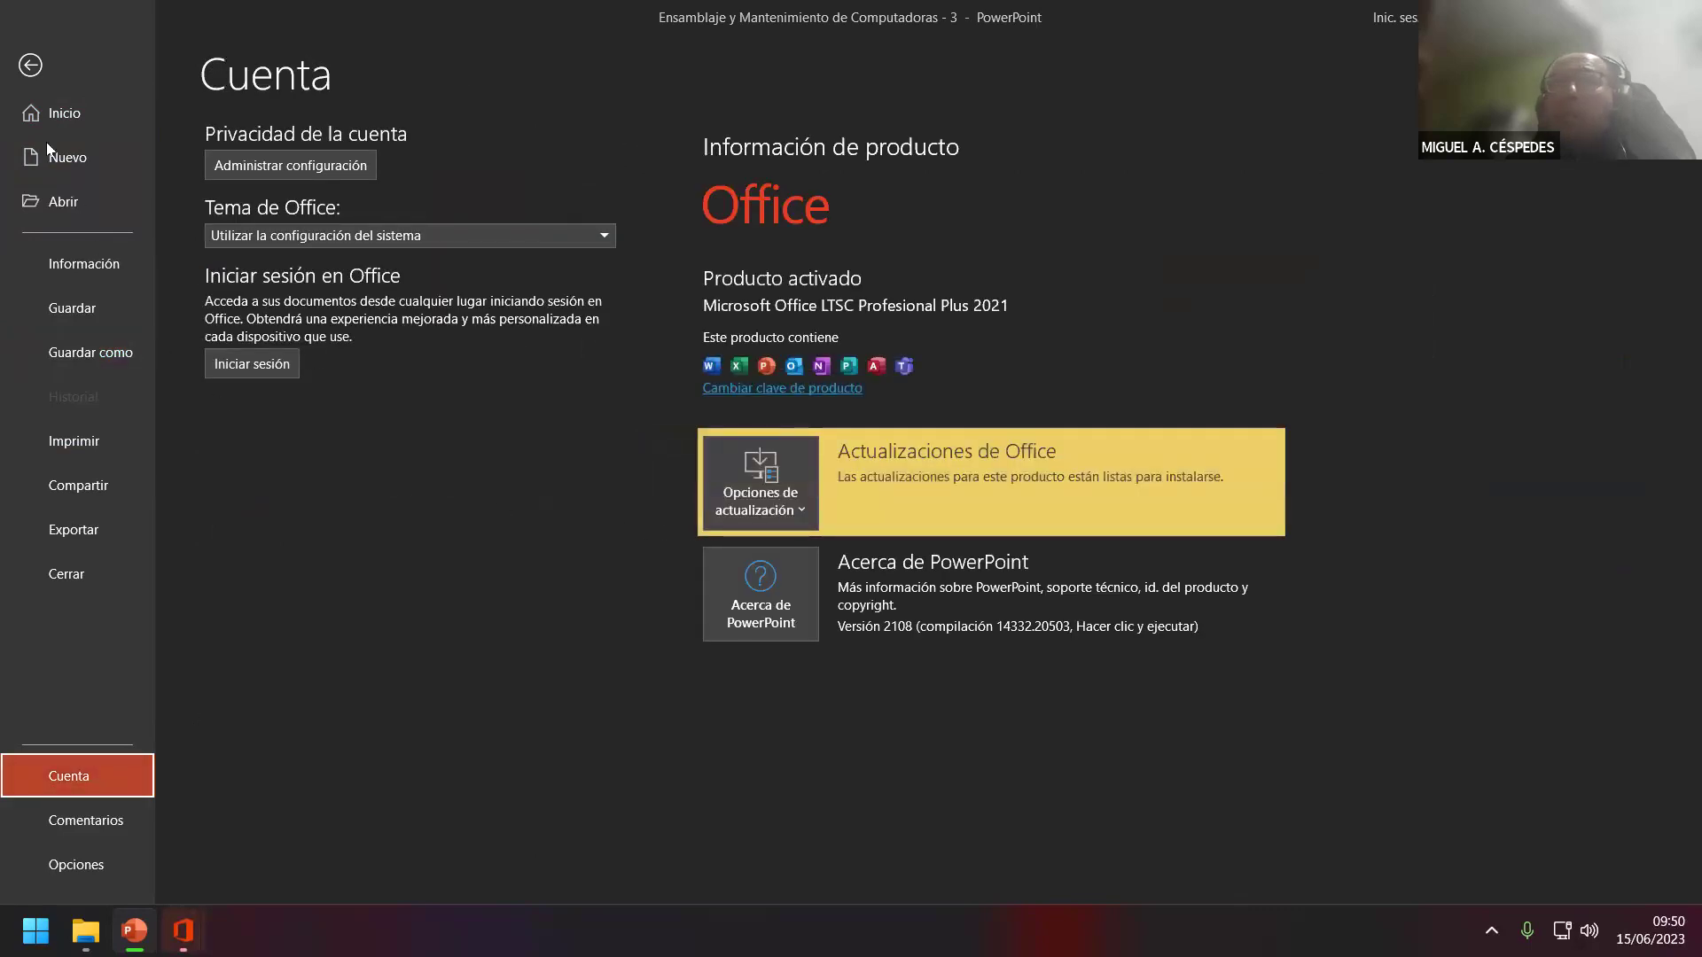
pyautogui.click(29, 66)
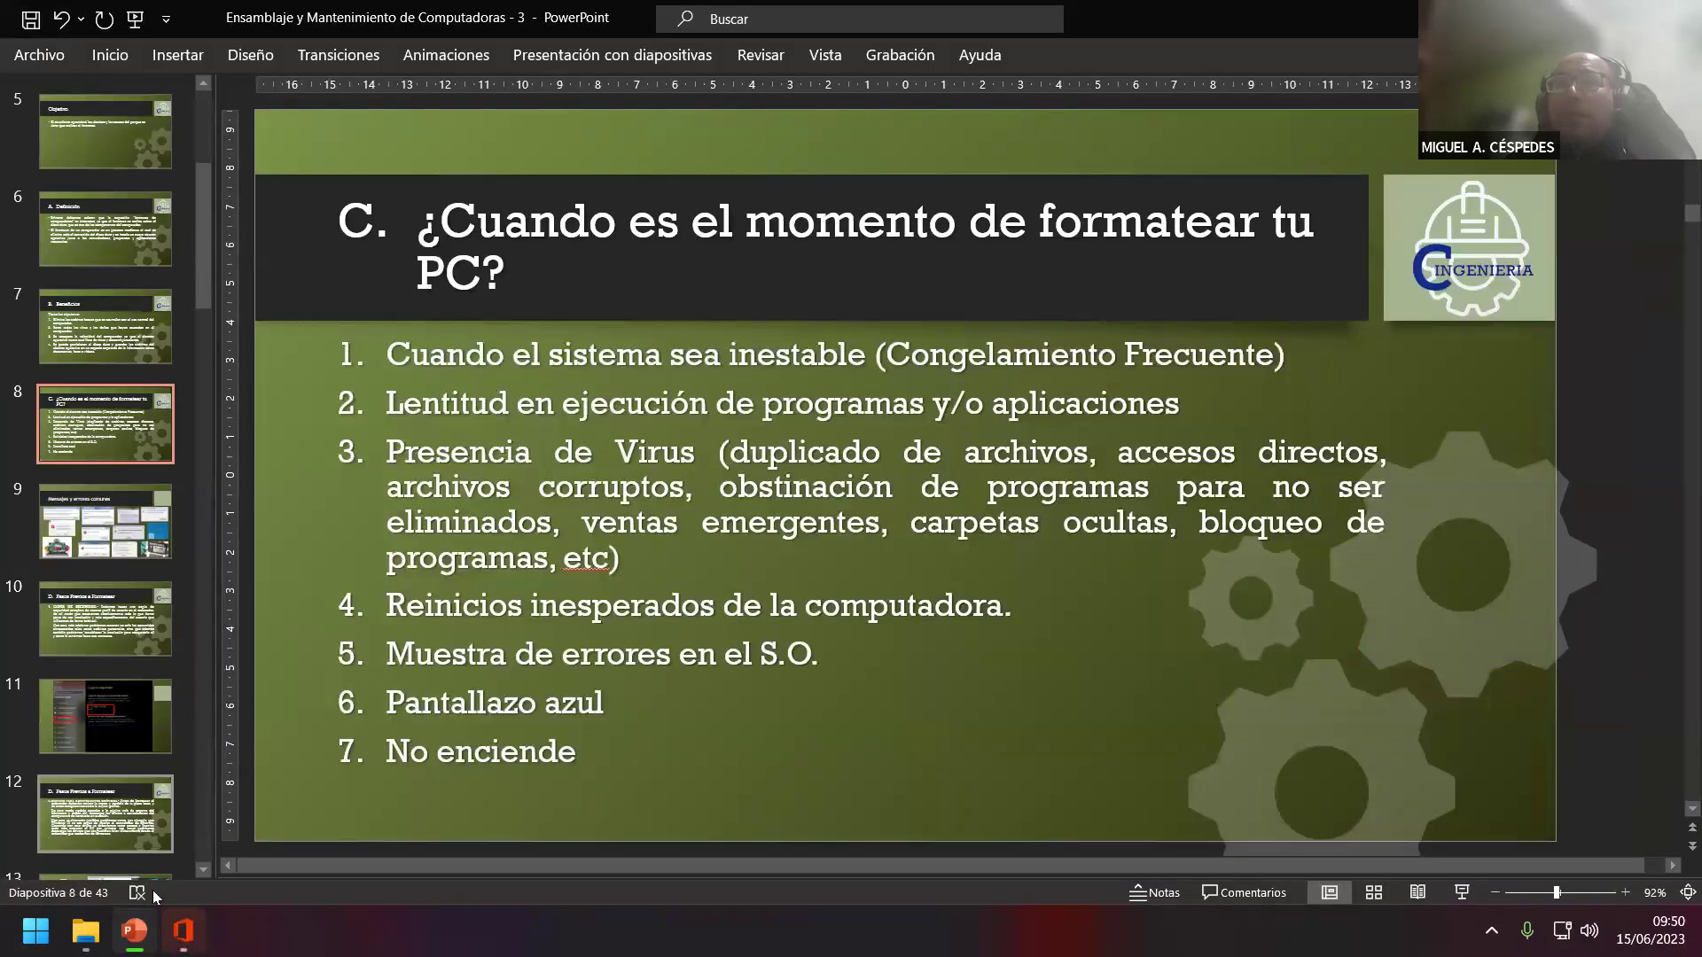
pyautogui.moveTo(182, 930)
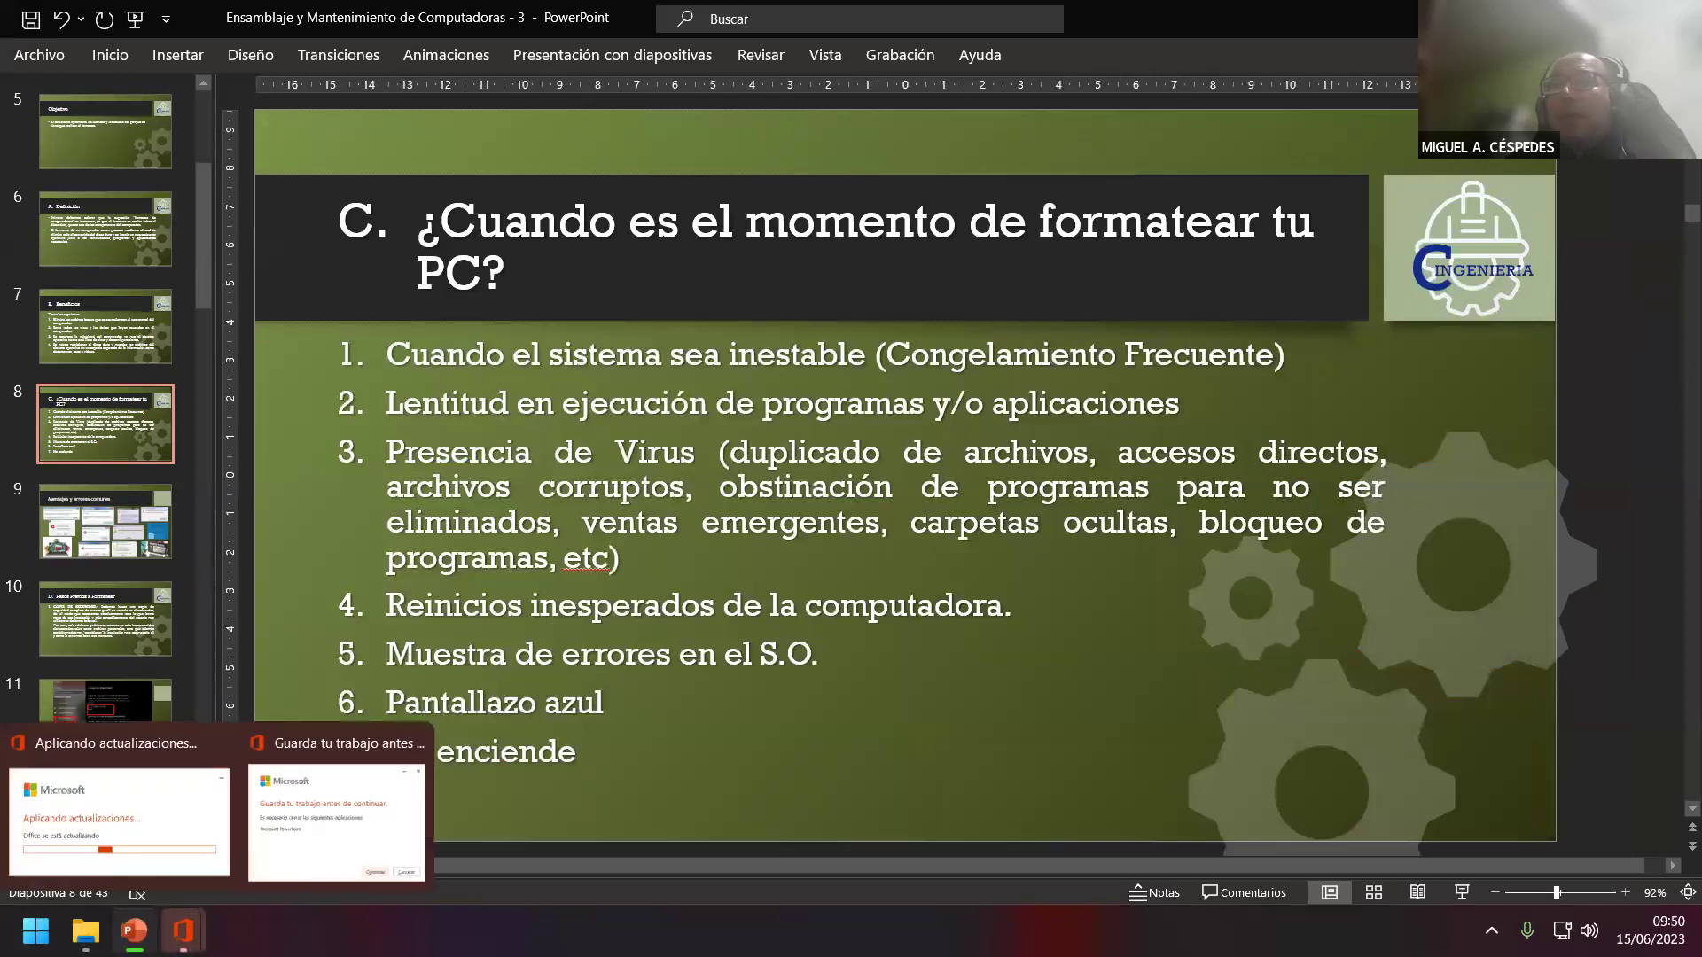
pyautogui.click(278, 868)
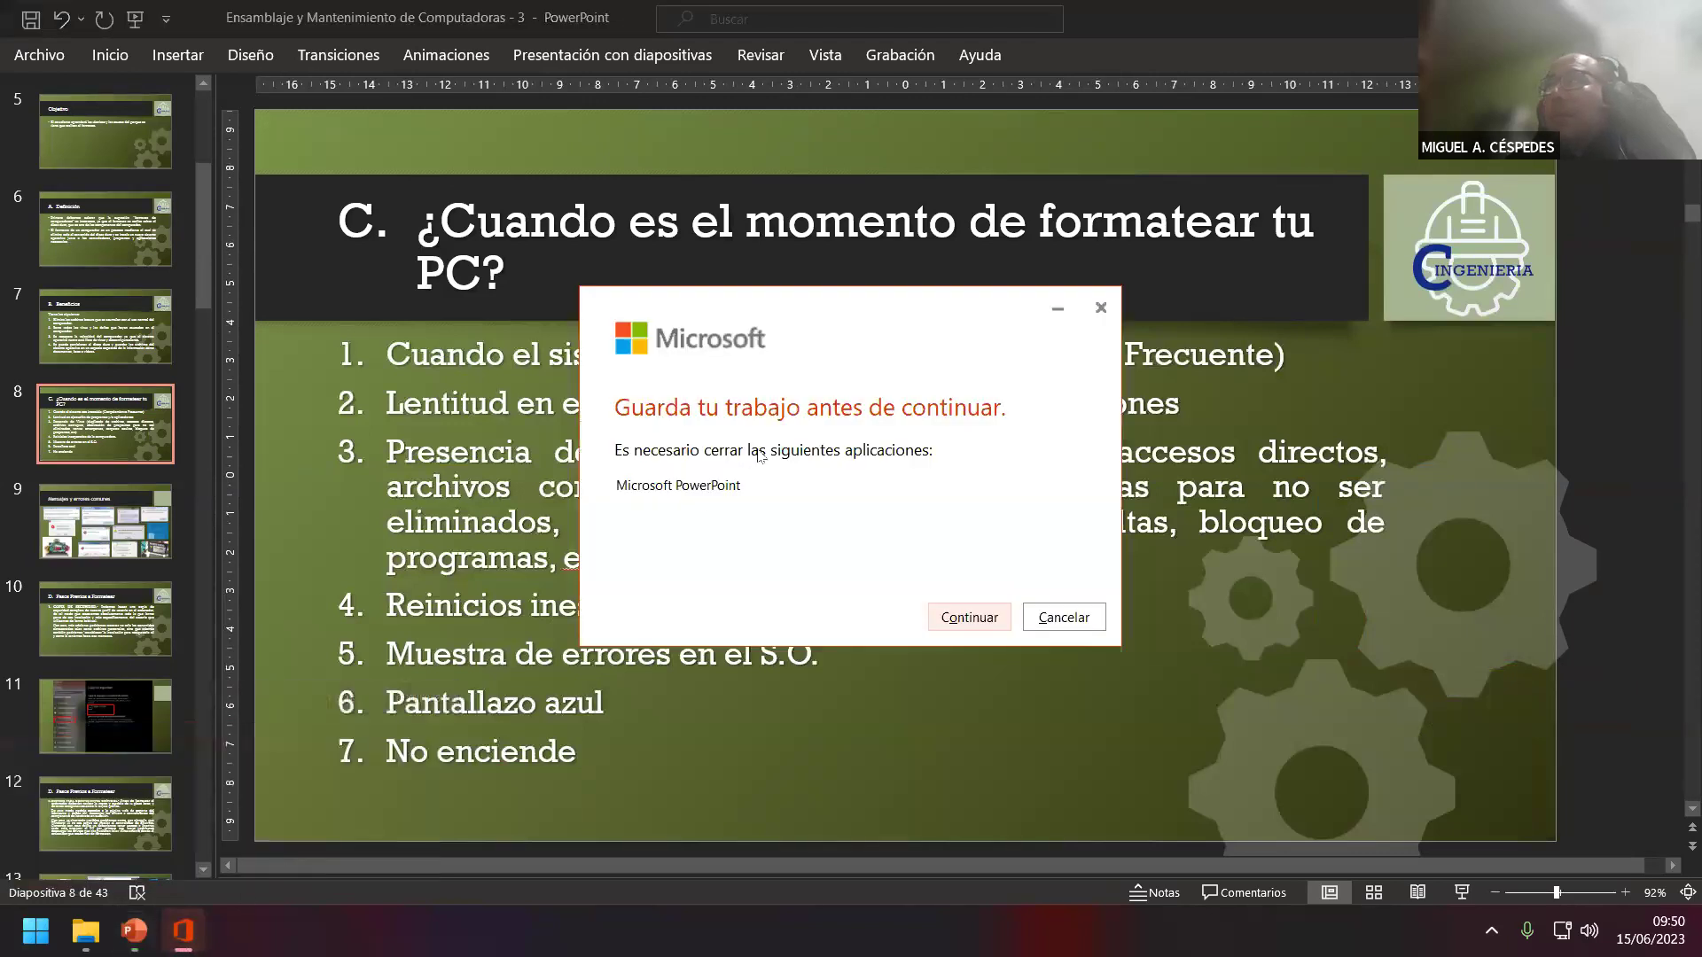
pyautogui.click(968, 618)
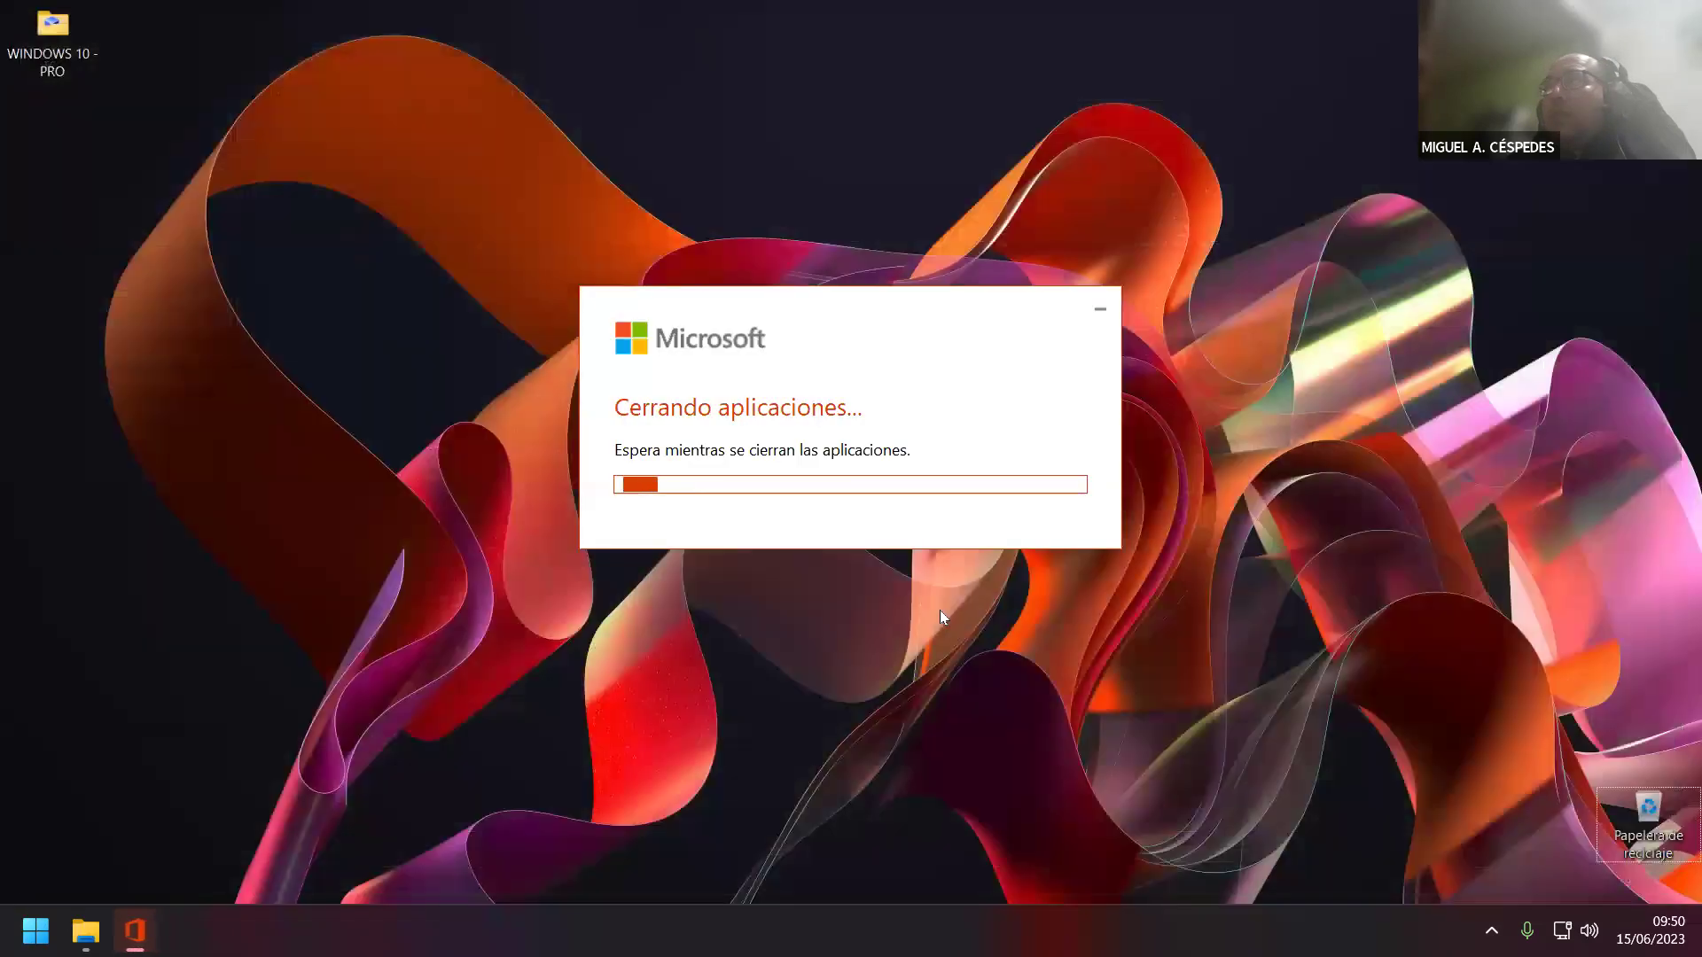
pyautogui.rightClick(266, 397)
pyautogui.click(373, 429)
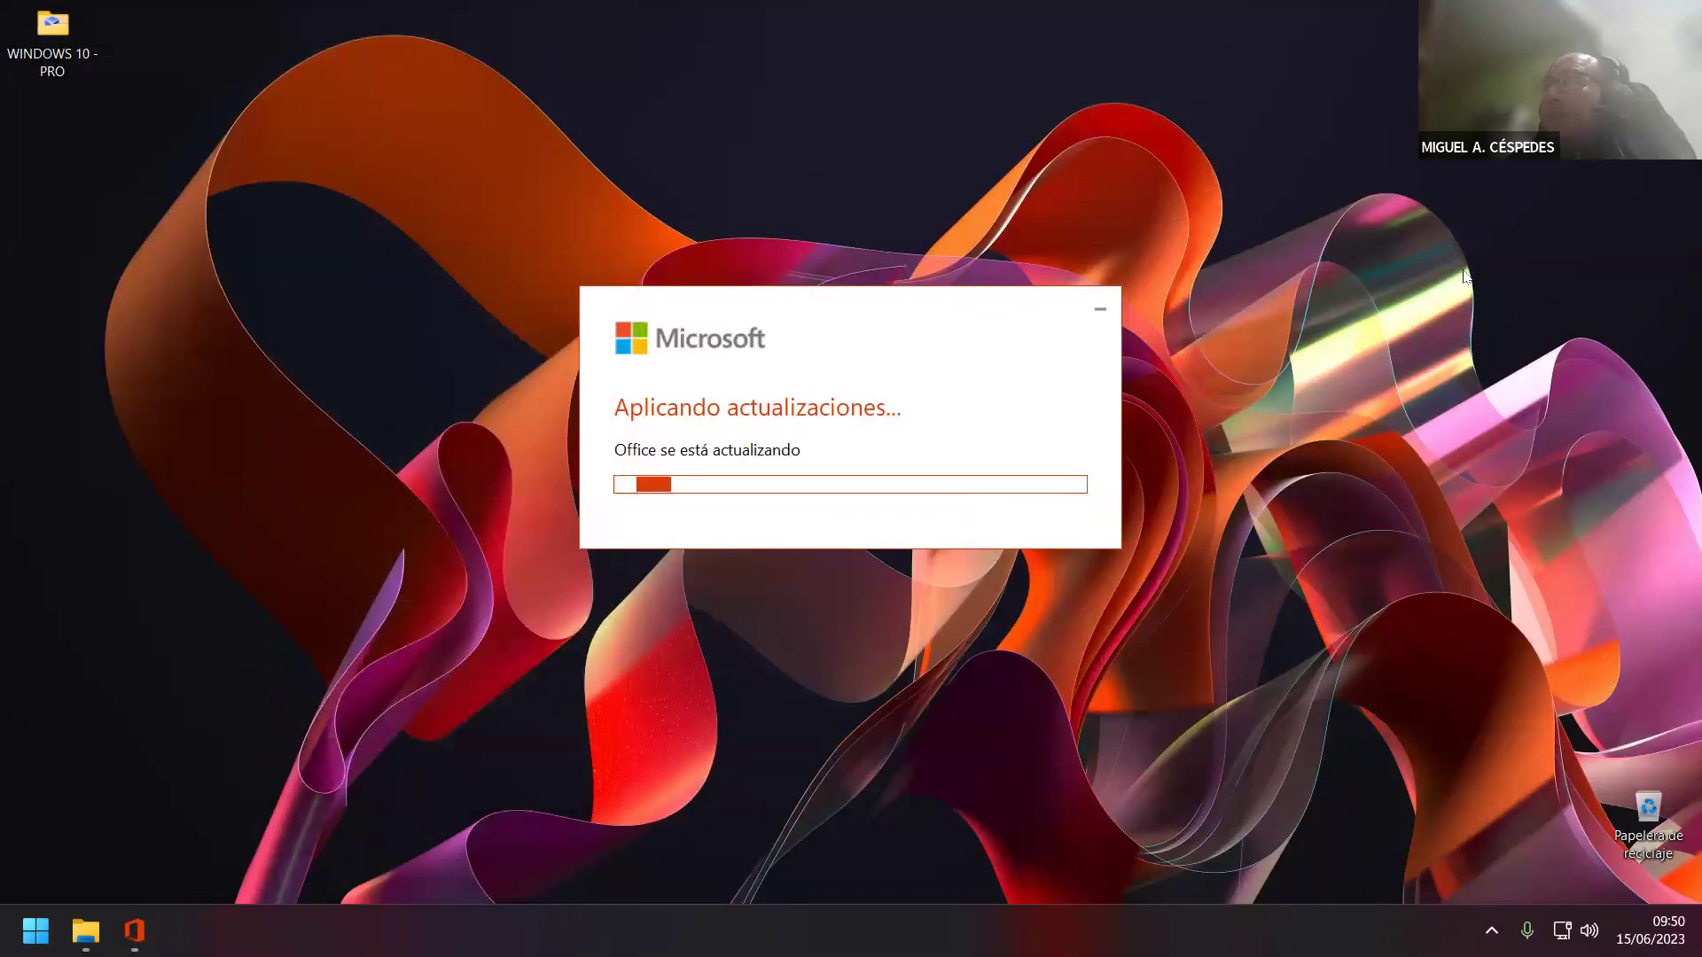
pyautogui.moveTo(525, 223); pyautogui.dragTo(1166, 596)
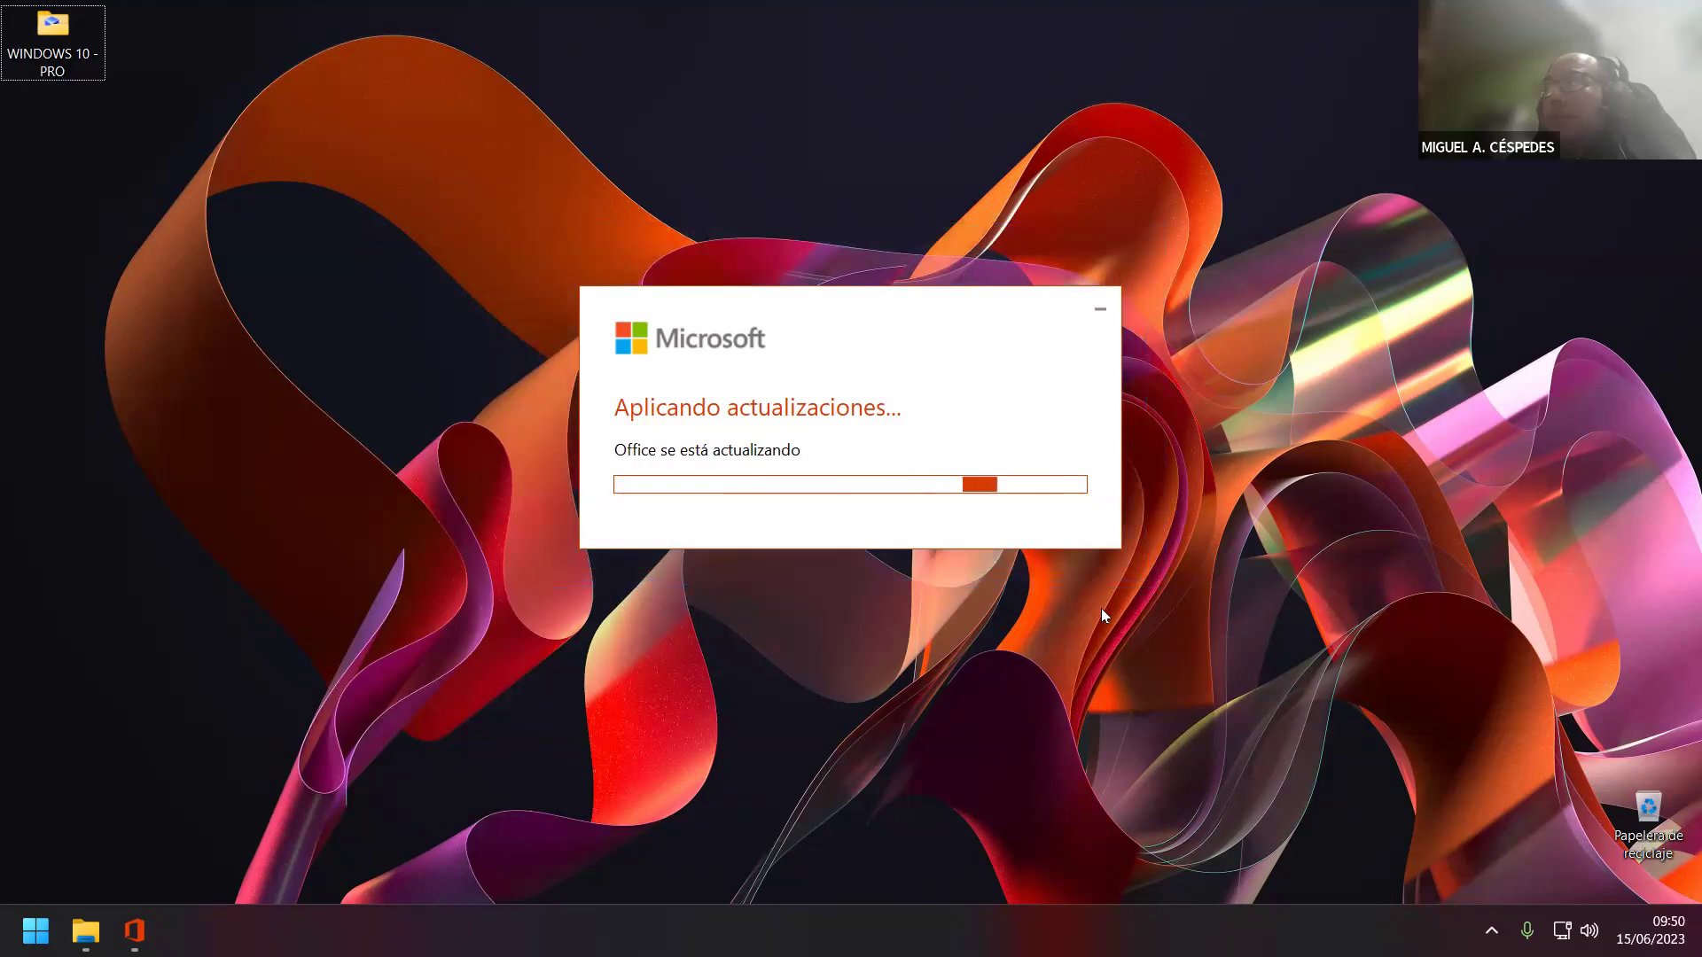
pyautogui.click(1492, 931)
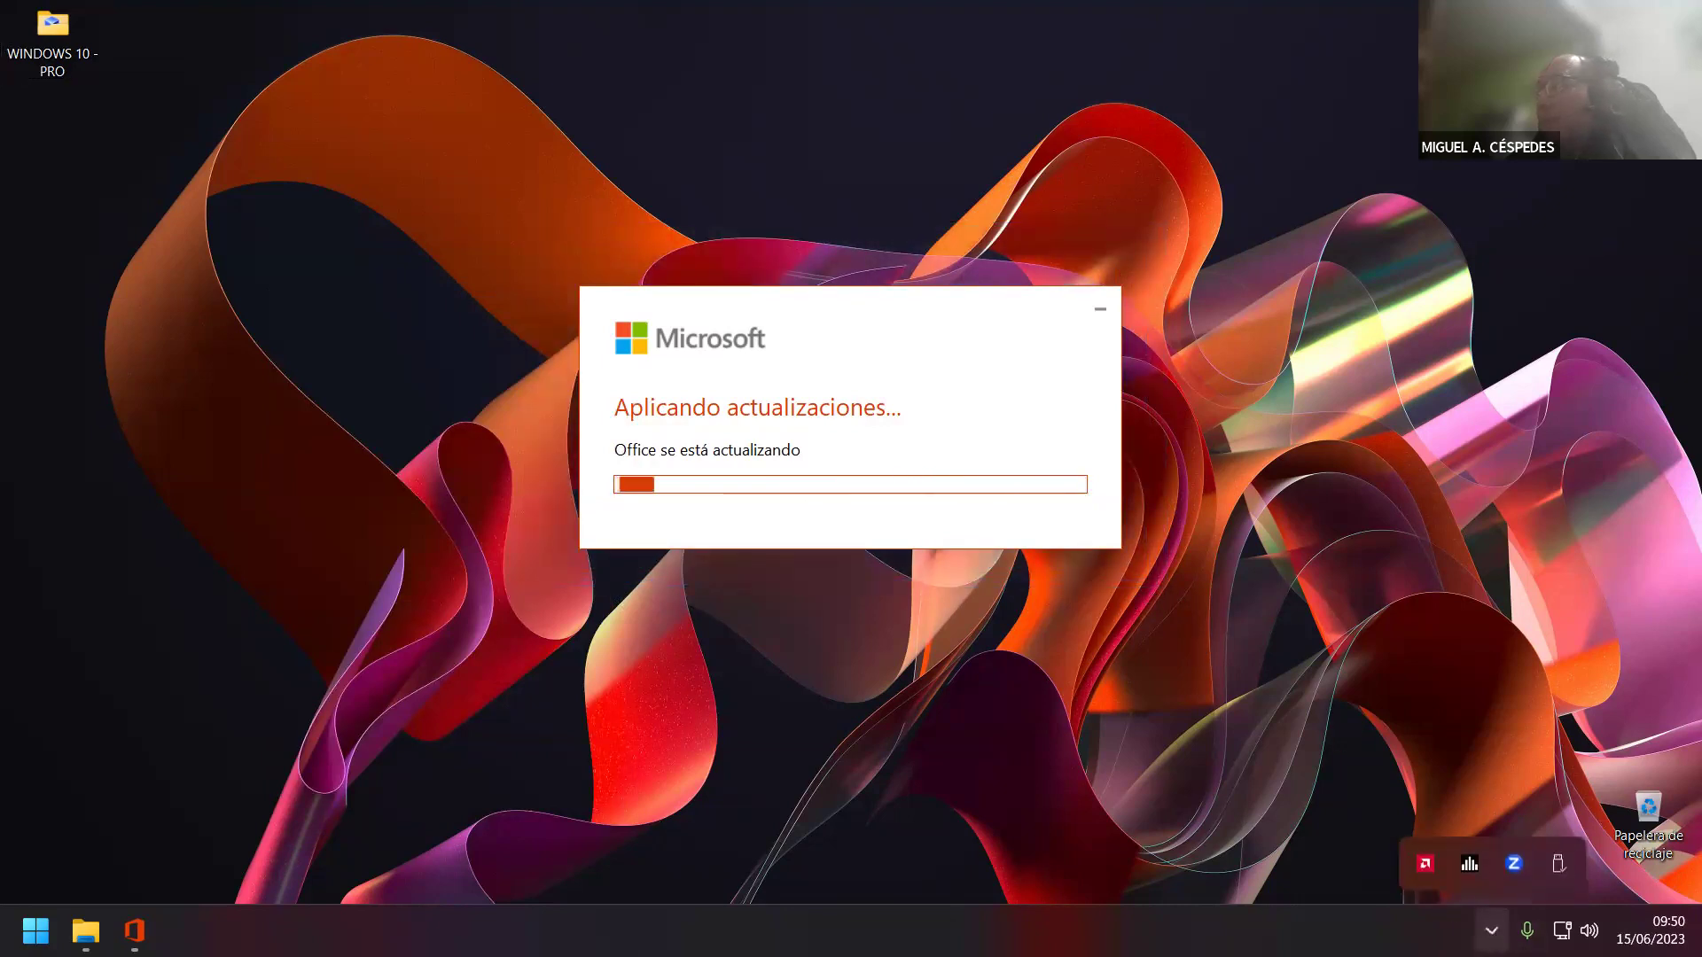
pyautogui.rightClick(205, 397)
pyautogui.click(319, 423)
pyautogui.moveTo(609, 233); pyautogui.dragTo(1250, 601)
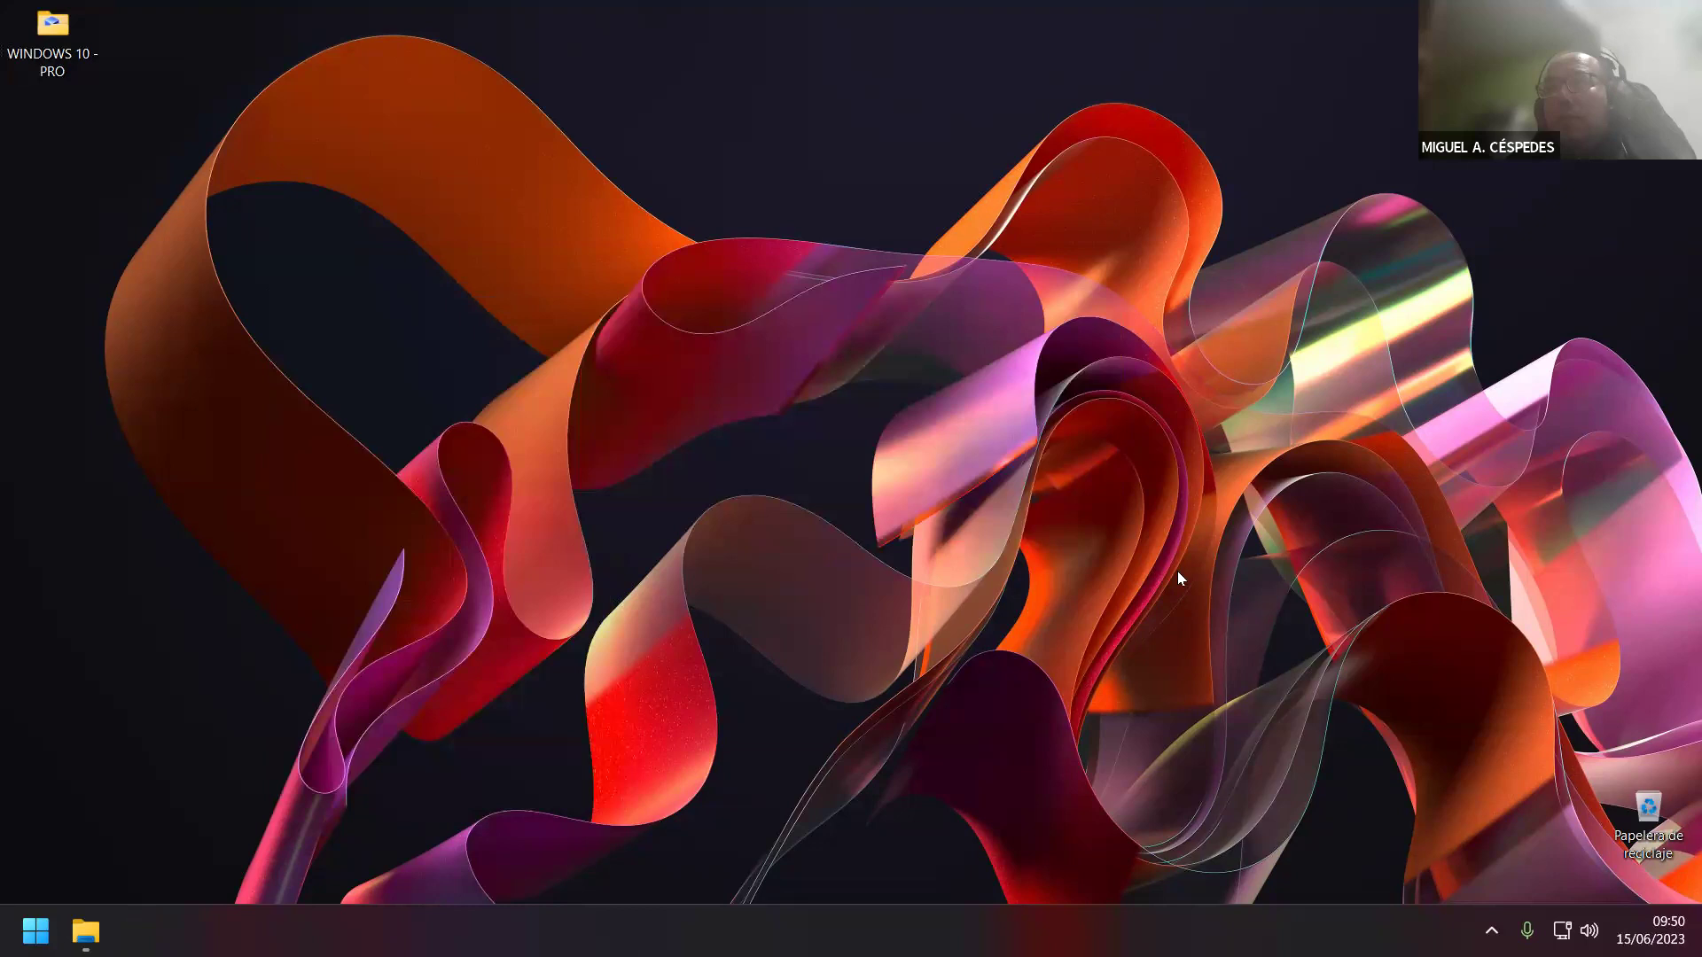
# - Remove Speccy and the "Ensamblaje y Mantenimiento de C..." presentation from the Start menu recommendations
pyautogui.click(38, 931)
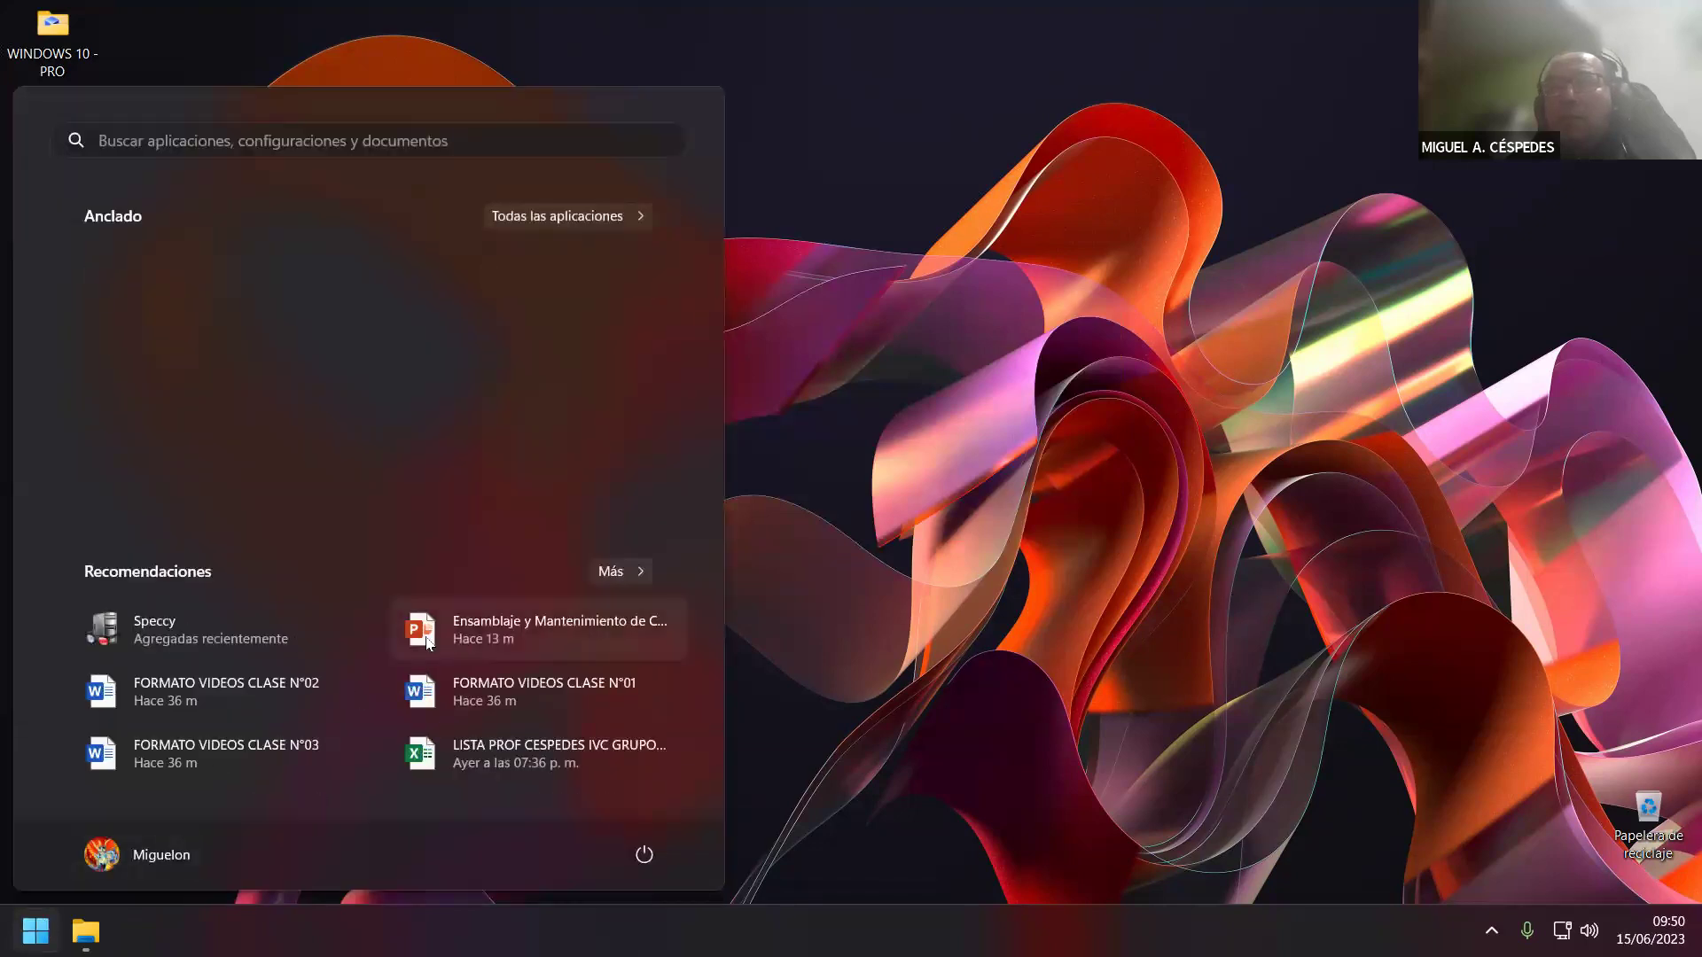
pyautogui.rightClick(229, 637)
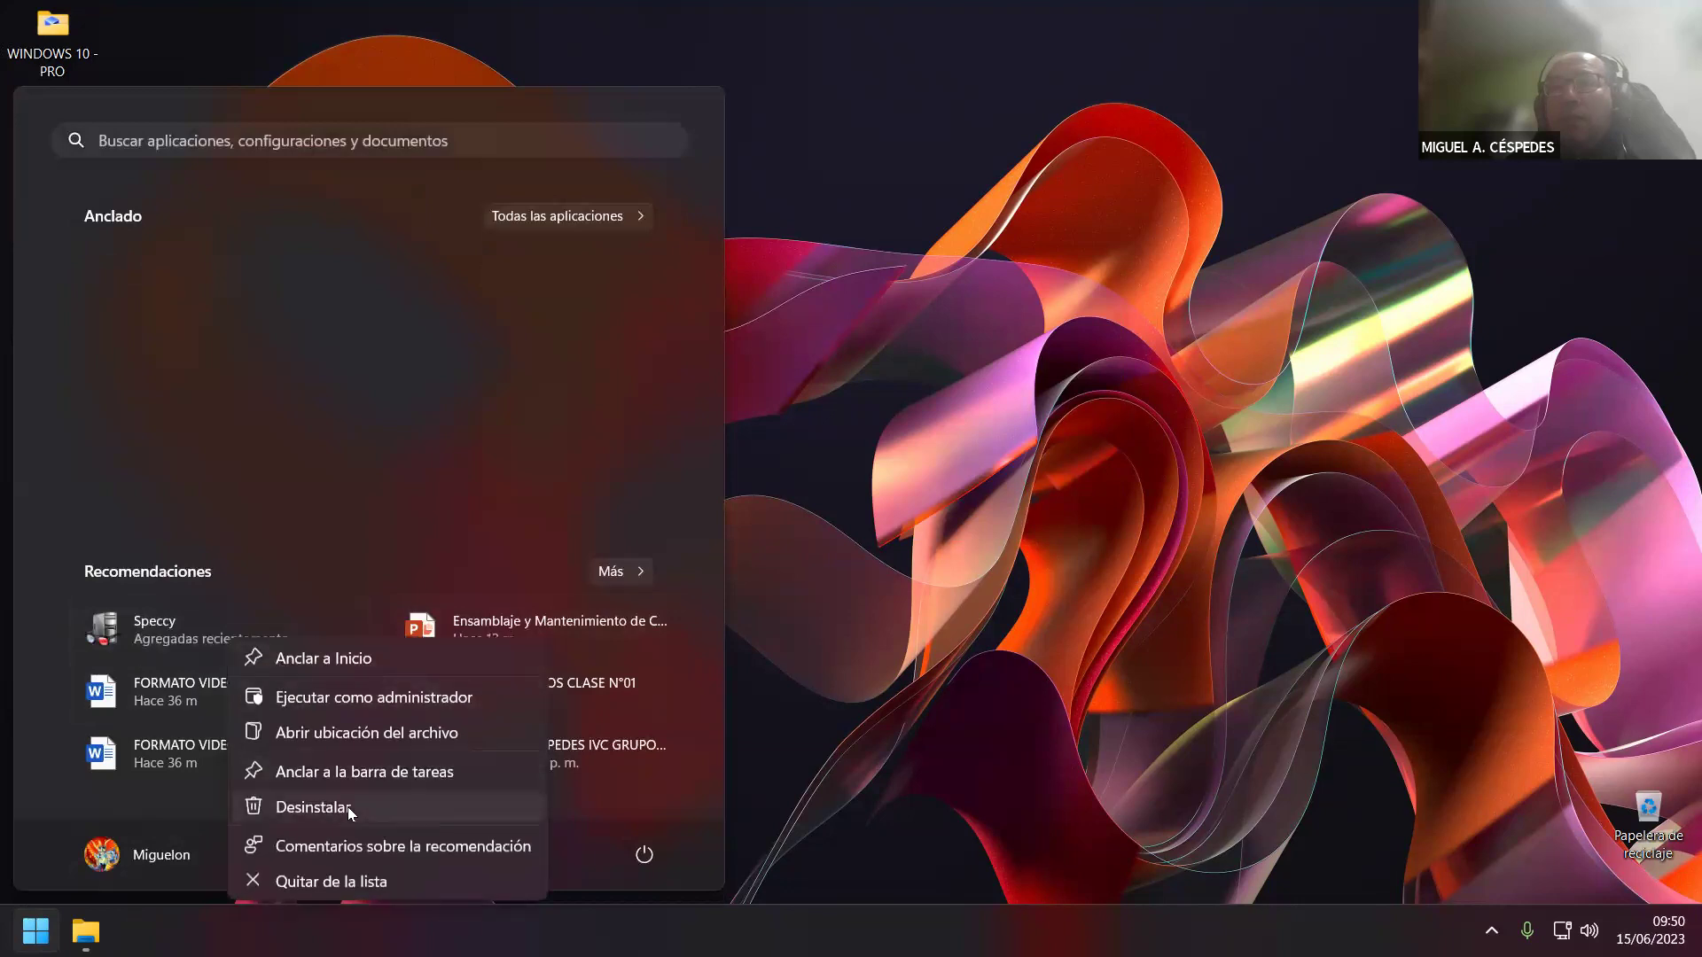
pyautogui.click(352, 877)
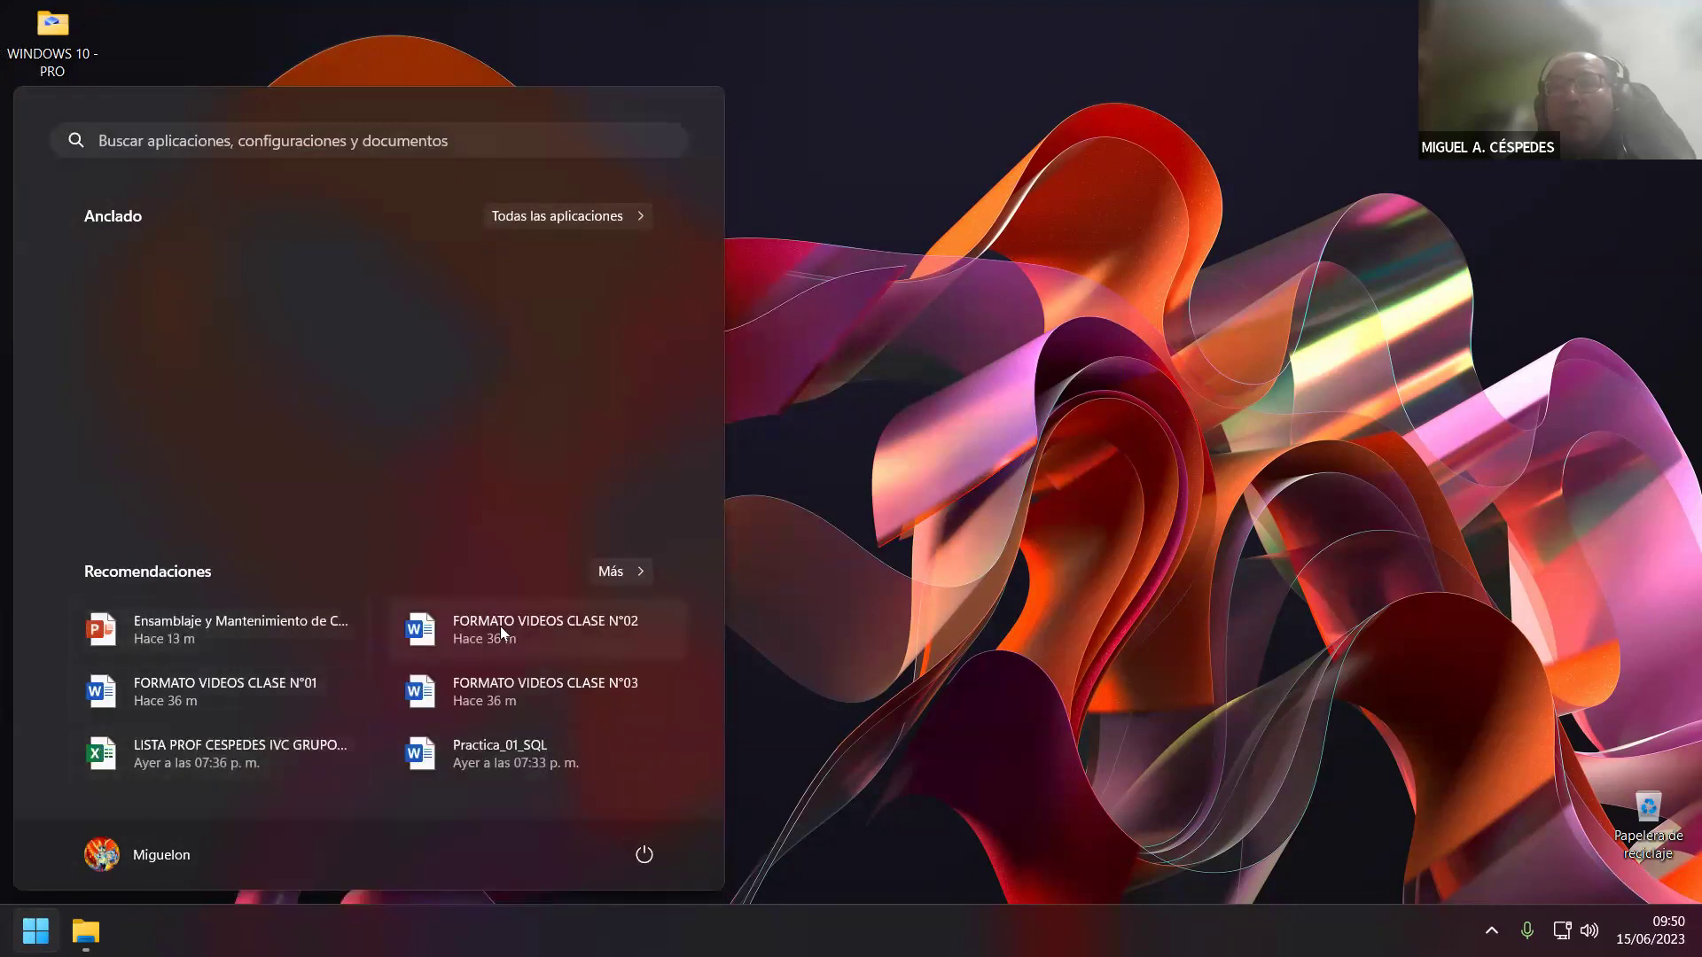
pyautogui.rightClick(583, 740)
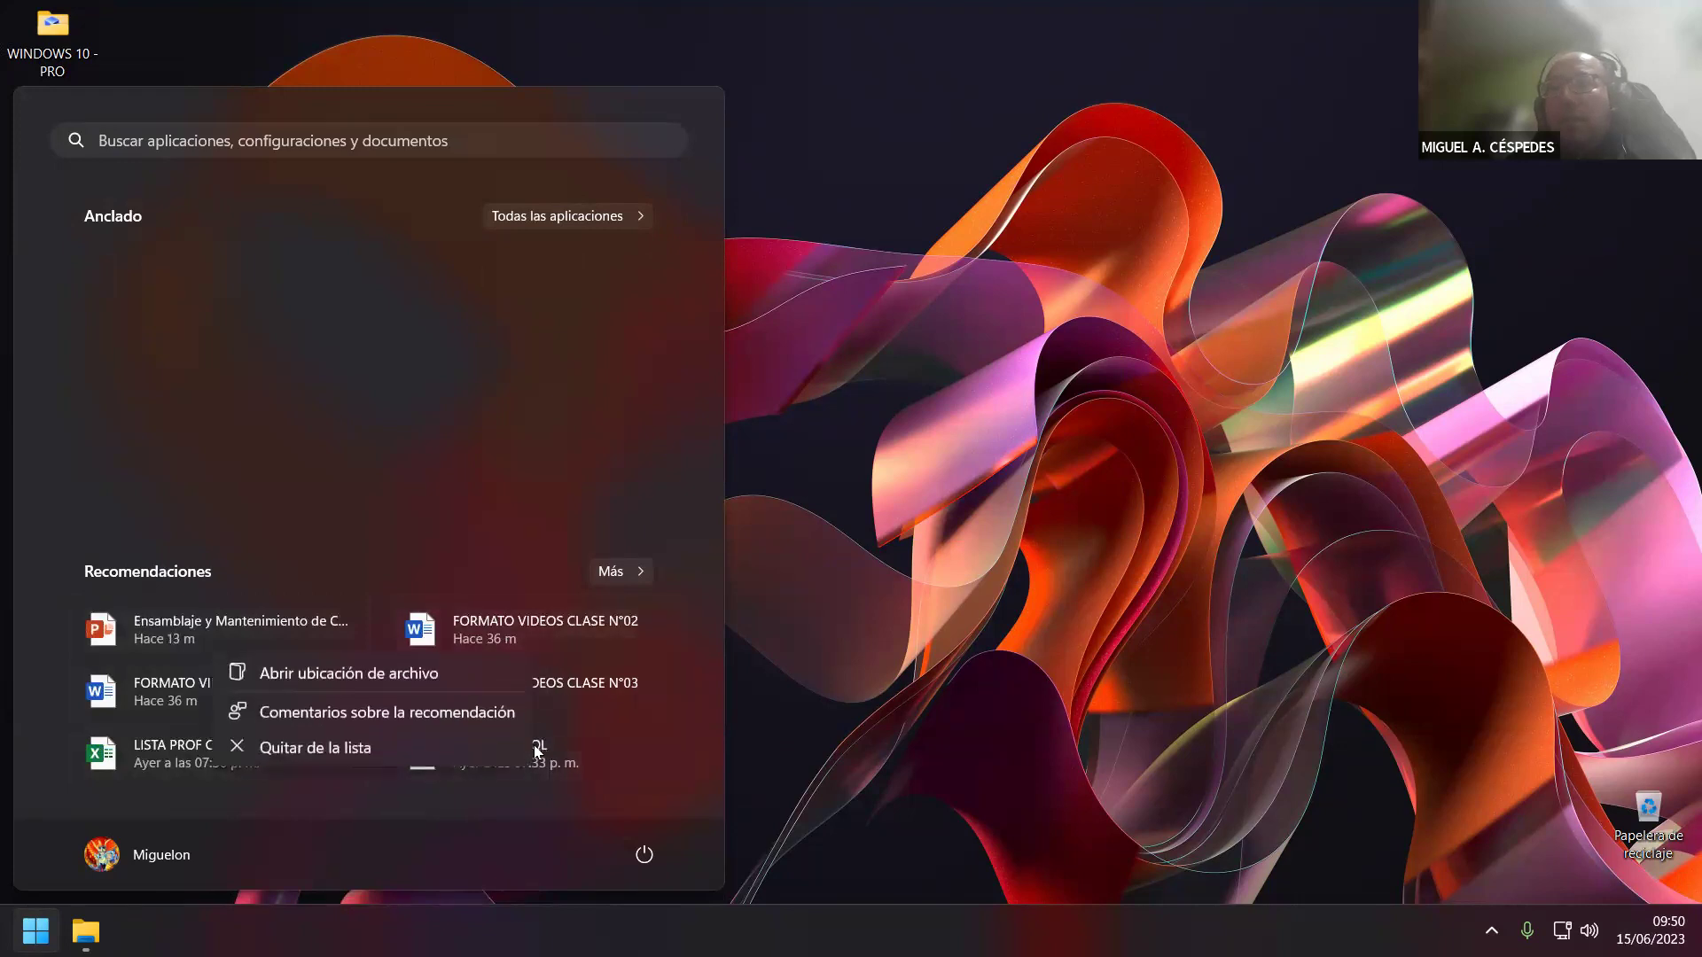
pyautogui.click(486, 745)
# - Remove the documents FORMATO VIDEOS CLASE N°01 and FORMATO VIDEOS CLASE N°03 from the Start menu recommendations
pyautogui.rightClick(549, 623)
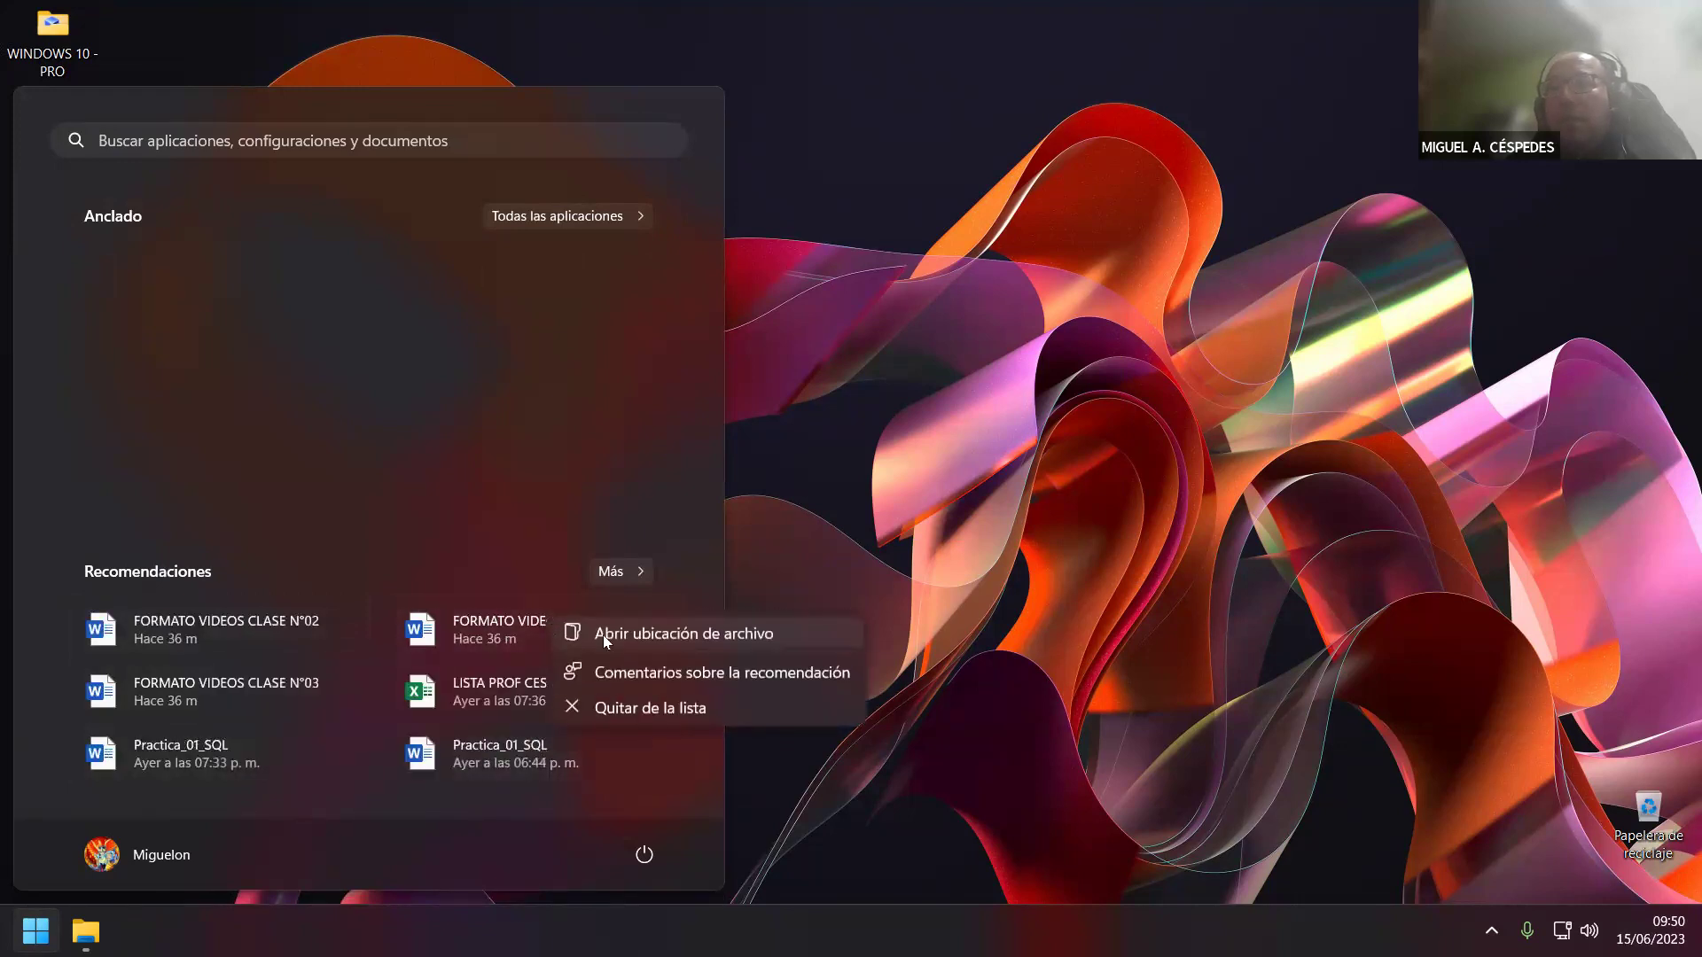
pyautogui.click(688, 705)
pyautogui.rightClick(479, 642)
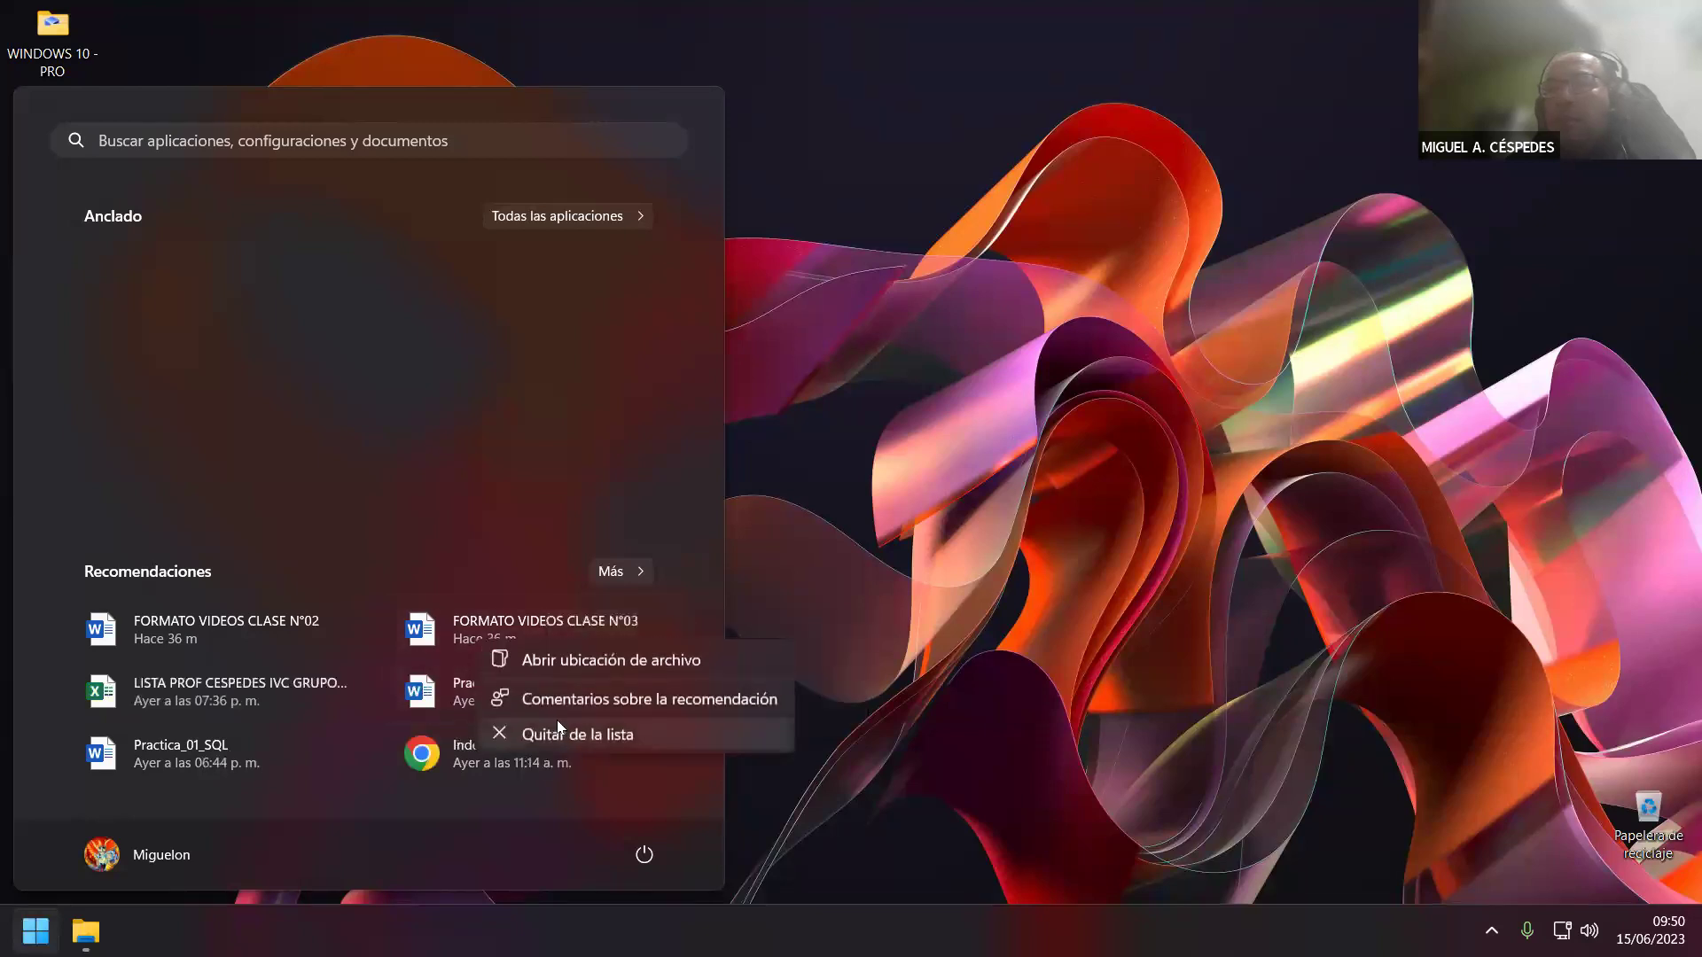
pyautogui.click(588, 736)
# - Remove the 06:44 p. m. Practica_01_SQL document and MODO DE PRESENTAR ACTIVIDAD from the Start menu recommendations
pyautogui.rightClick(558, 709)
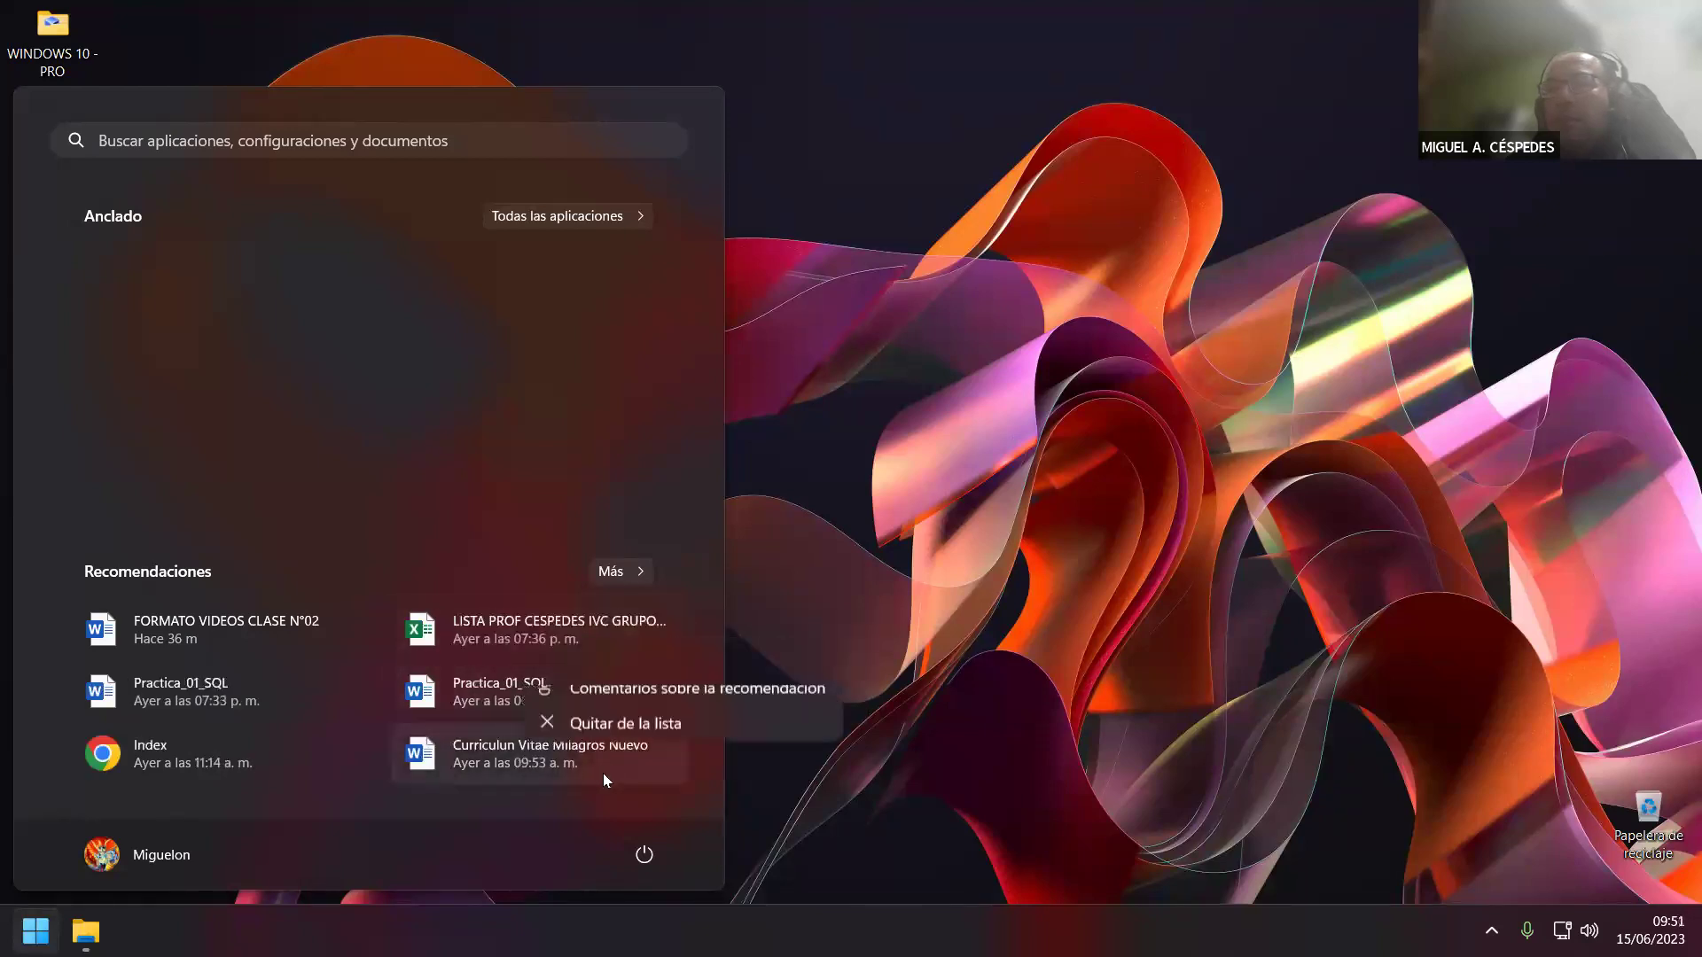
pyautogui.click(599, 777)
pyautogui.rightClick(523, 748)
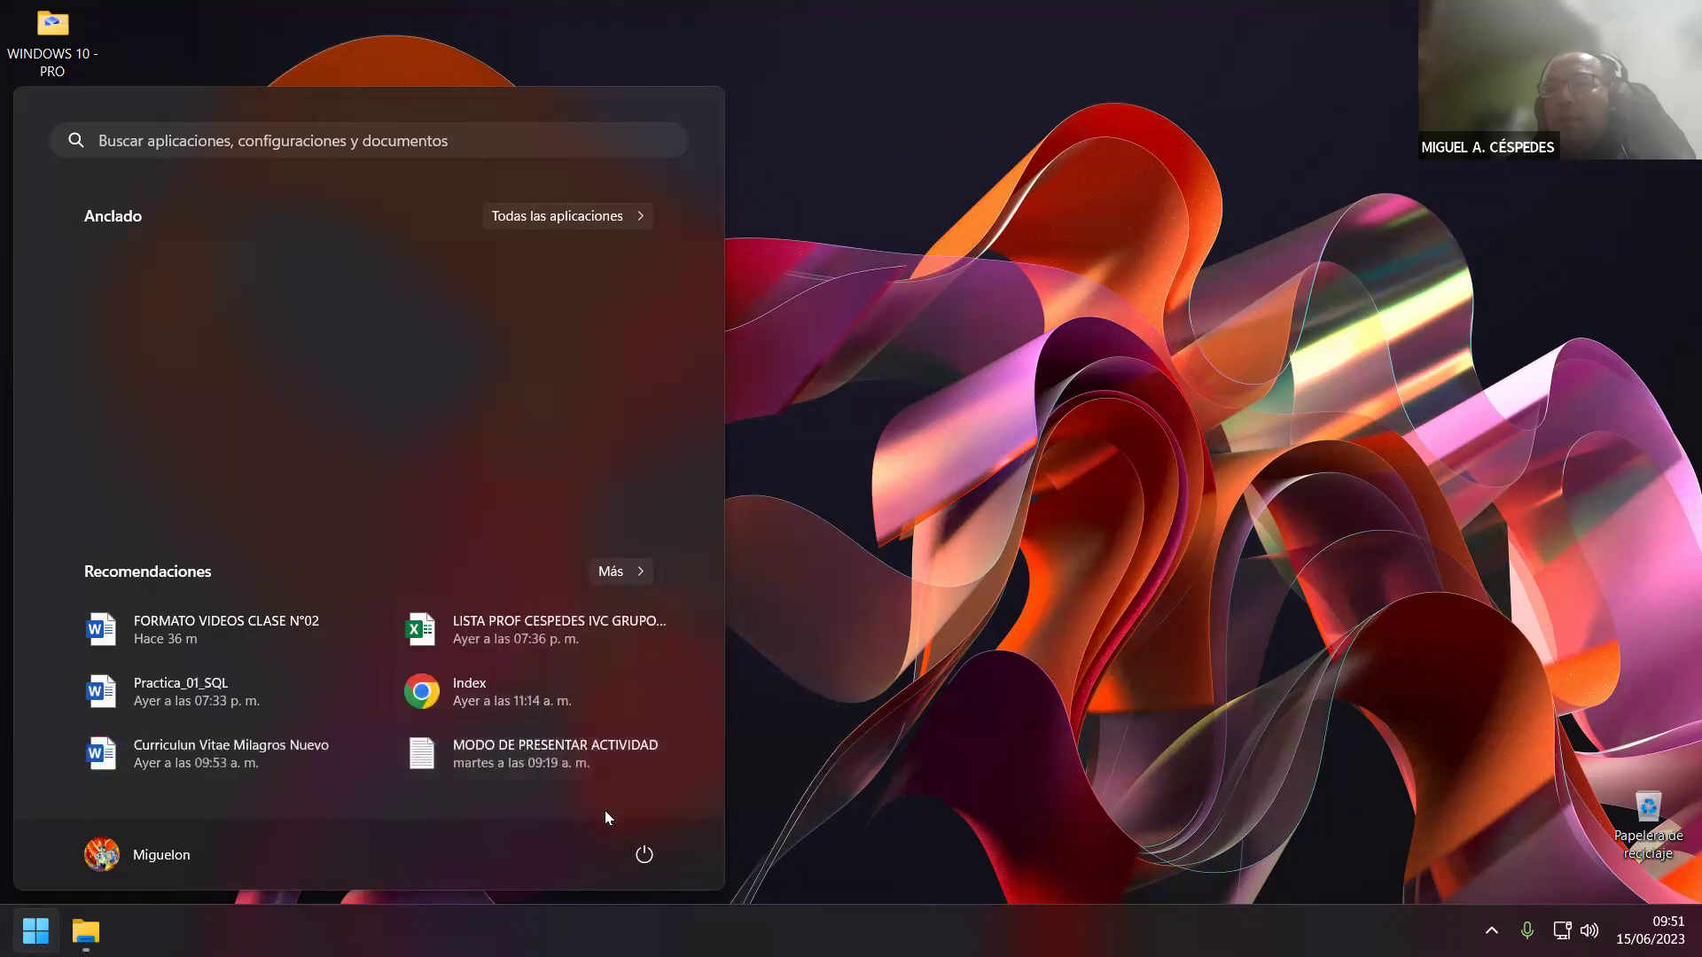
pyautogui.click(611, 845)
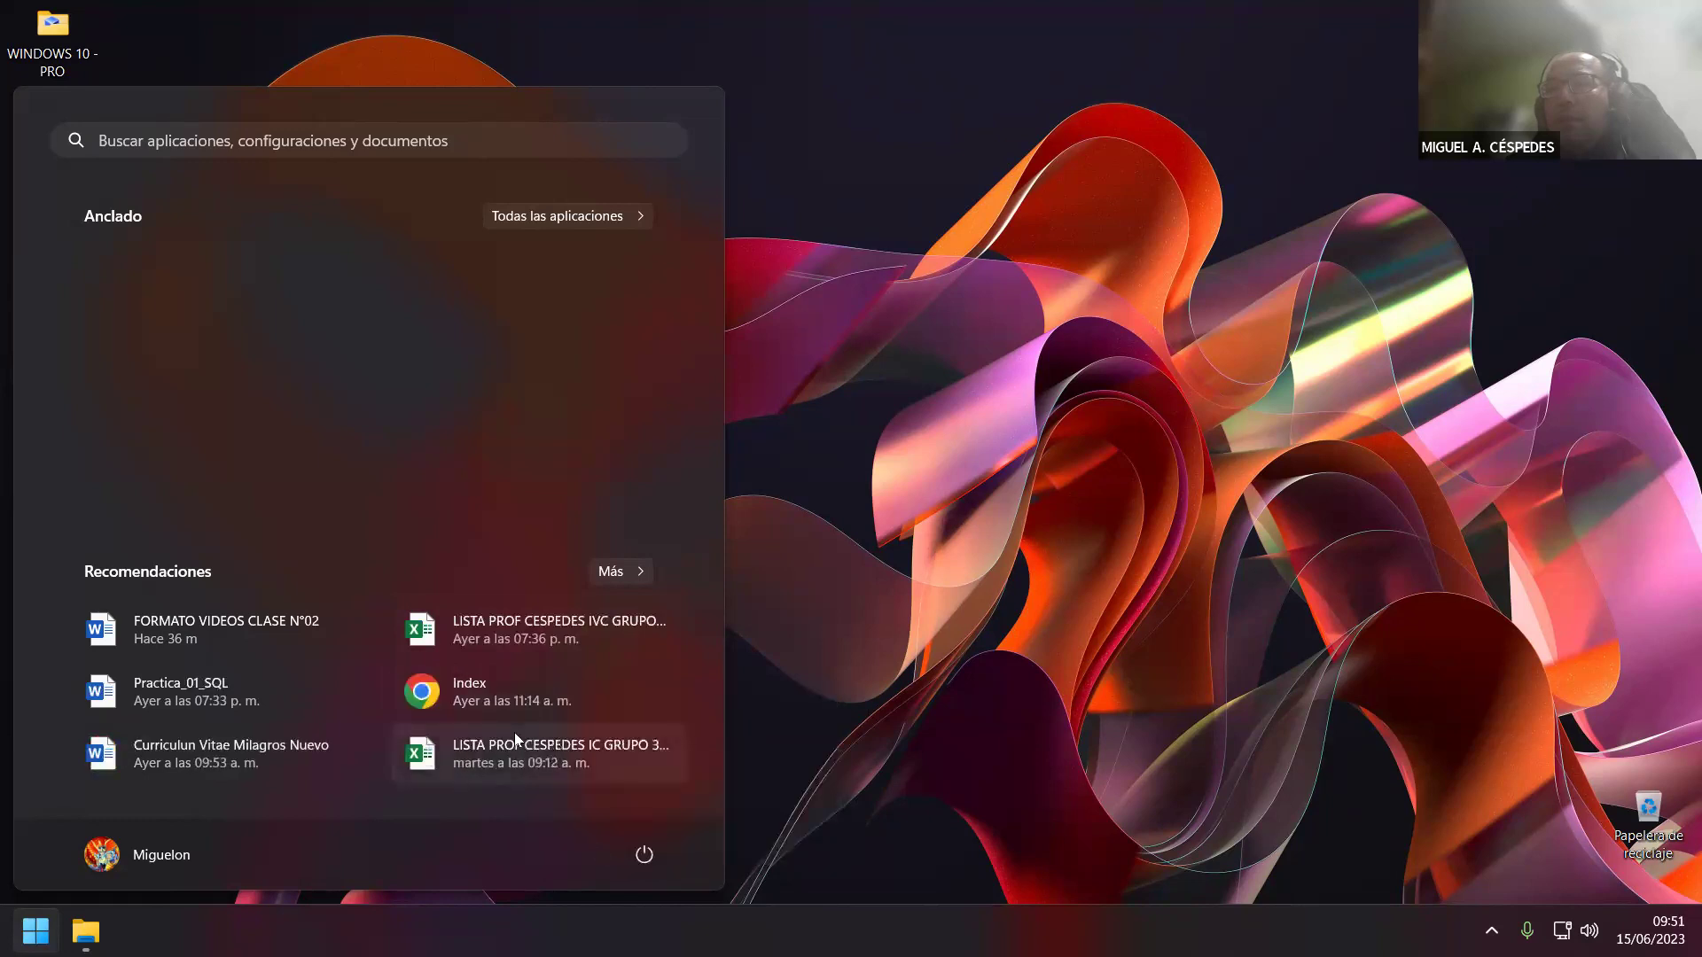
# - Remove Tuesday's 09:12 a. m. spreadsheet and Monday's 09:39 p. m. text file from the Start menu recommendations
pyautogui.rightClick(548, 773)
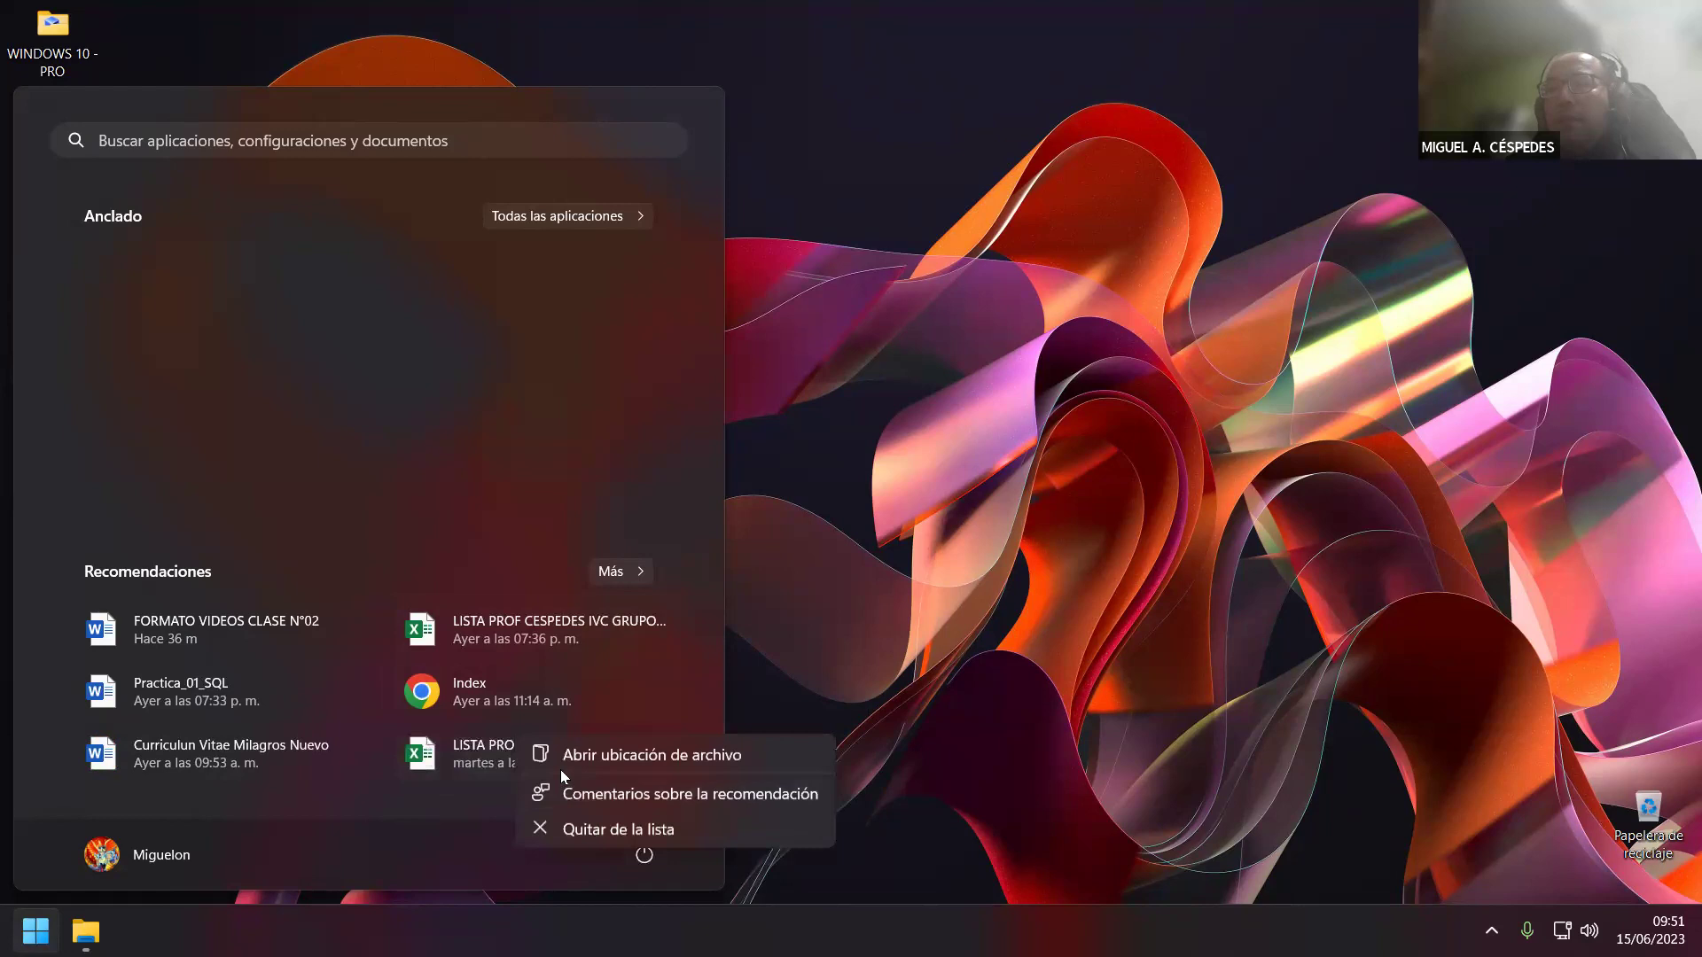
pyautogui.click(582, 826)
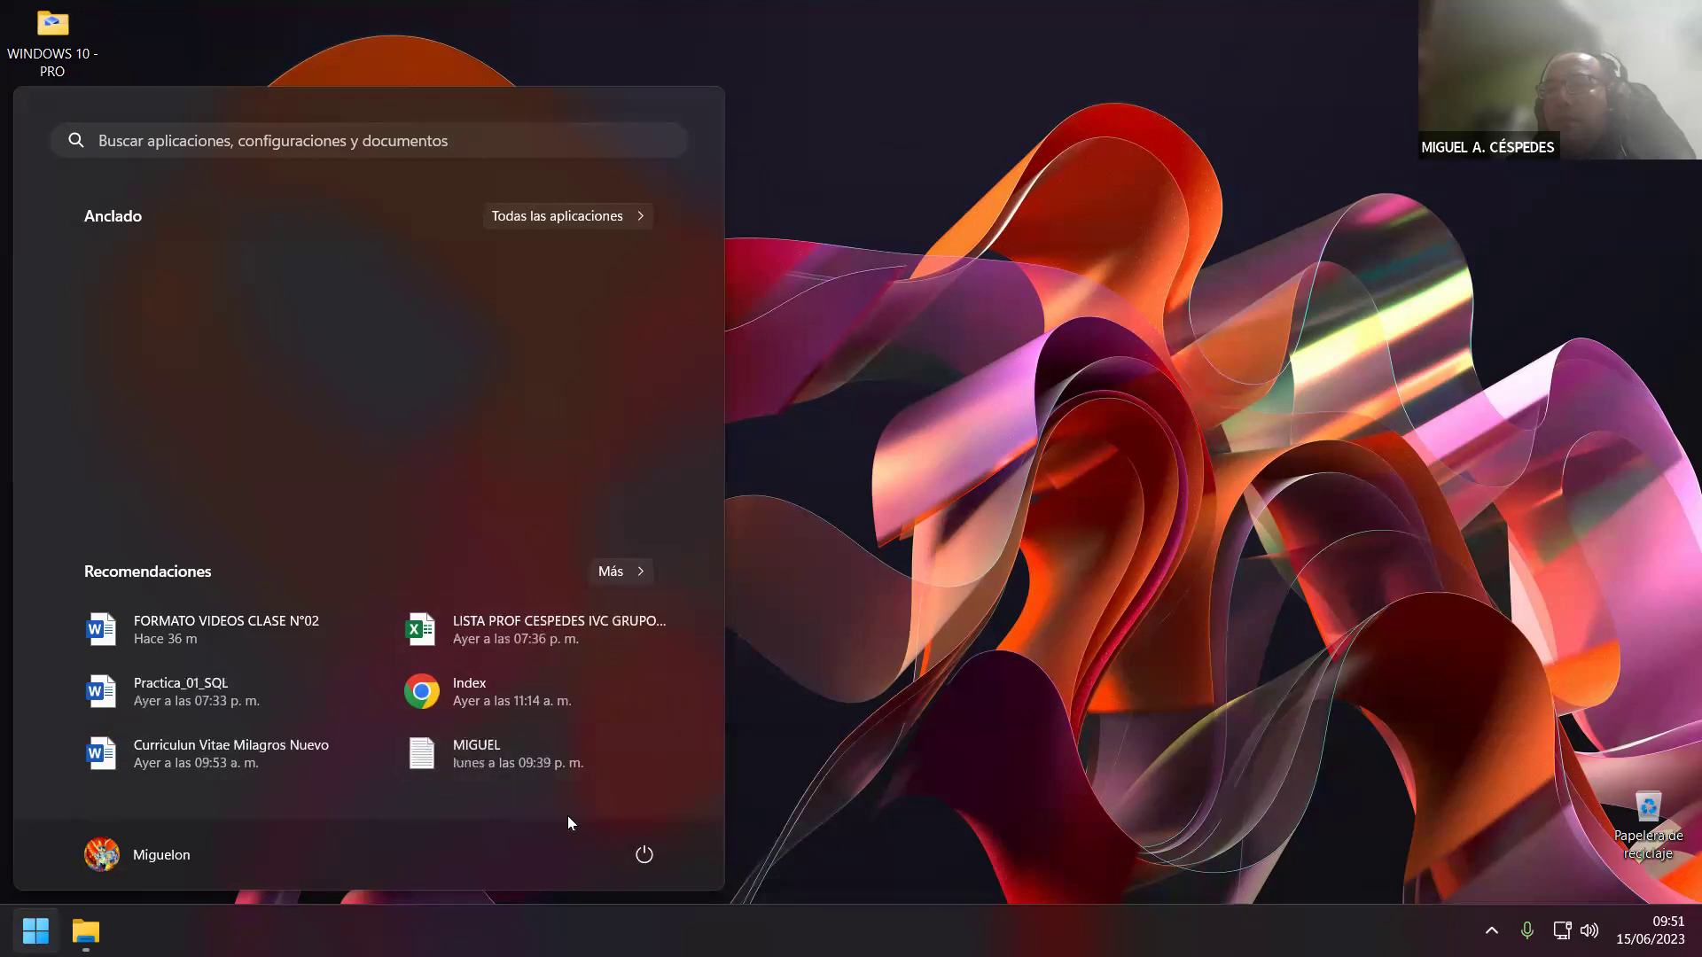
pyautogui.rightClick(462, 750)
pyautogui.click(483, 844)
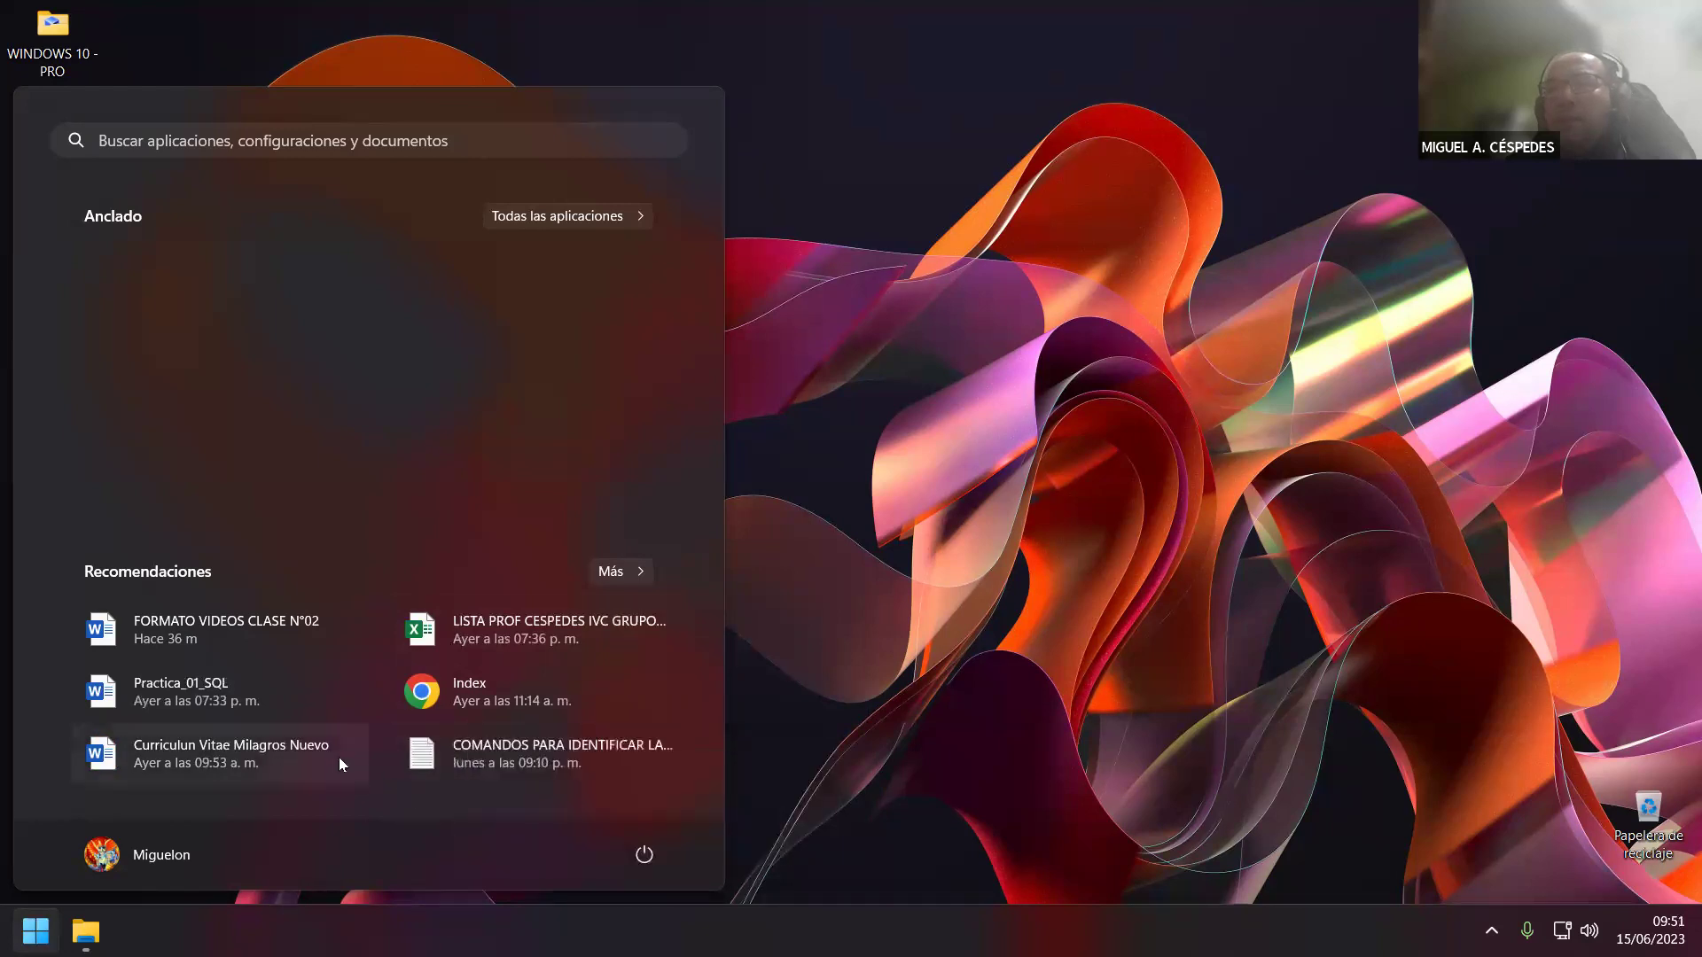
# - Remove the curriculum vitae document and the COMANDOS PARA IDENTIFICAR LA PC text file from the Start menu recommendations
pyautogui.rightClick(367, 782)
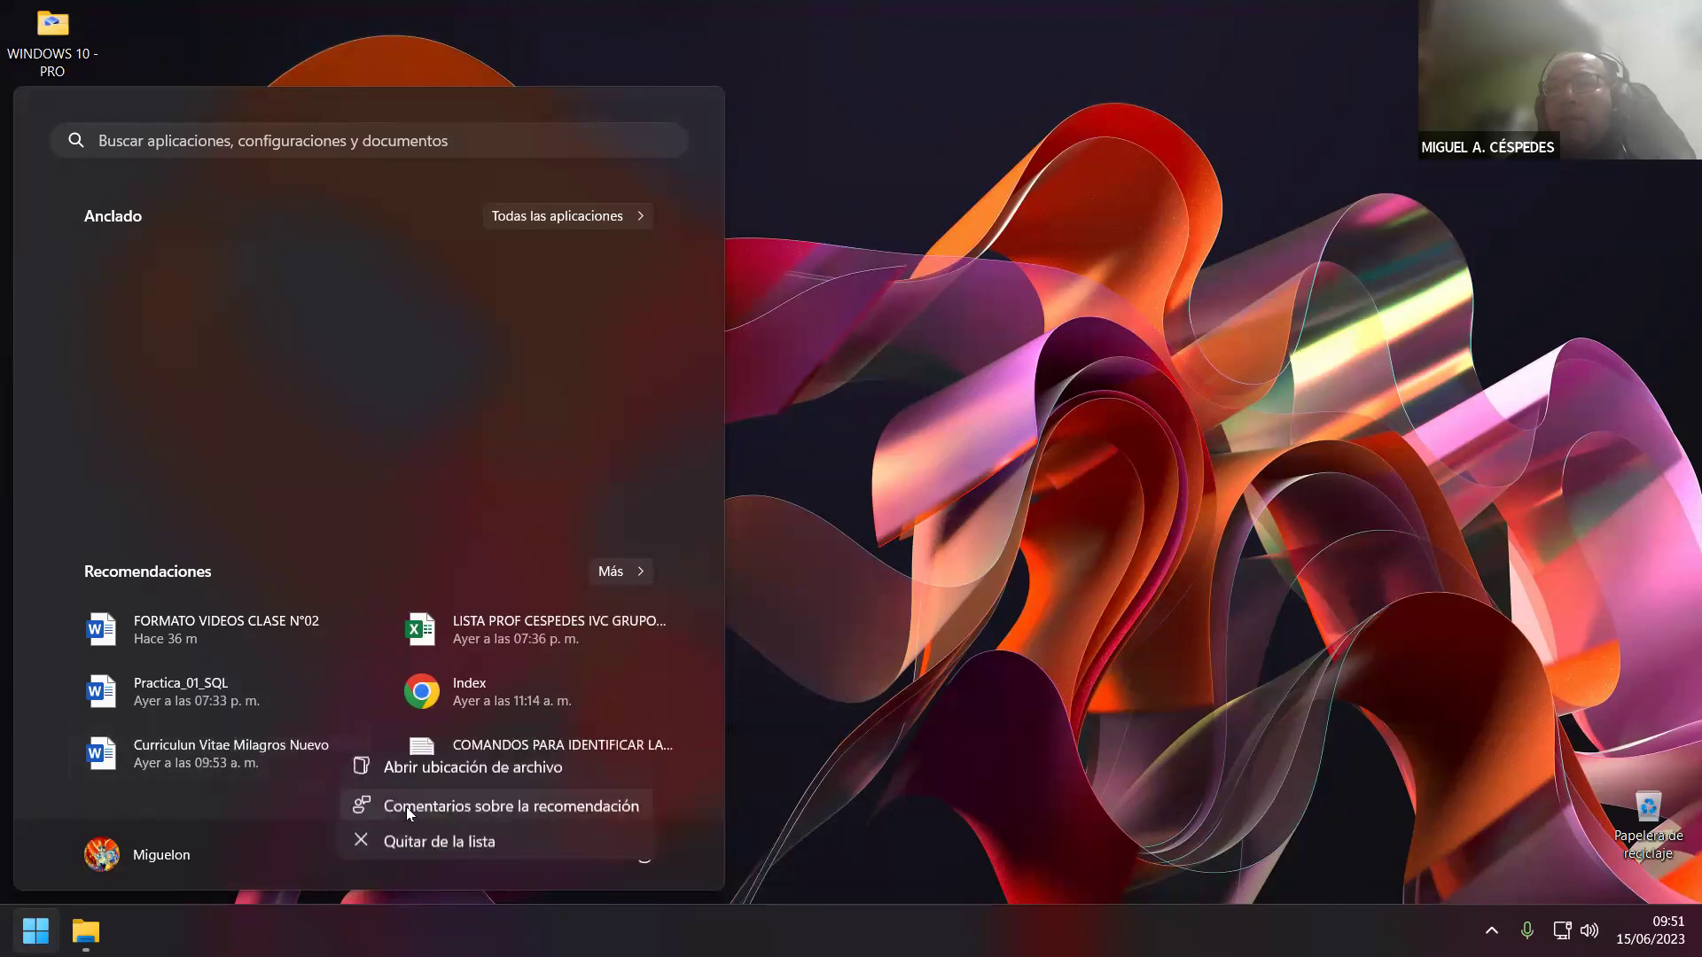
pyautogui.click(429, 852)
pyautogui.rightClick(314, 759)
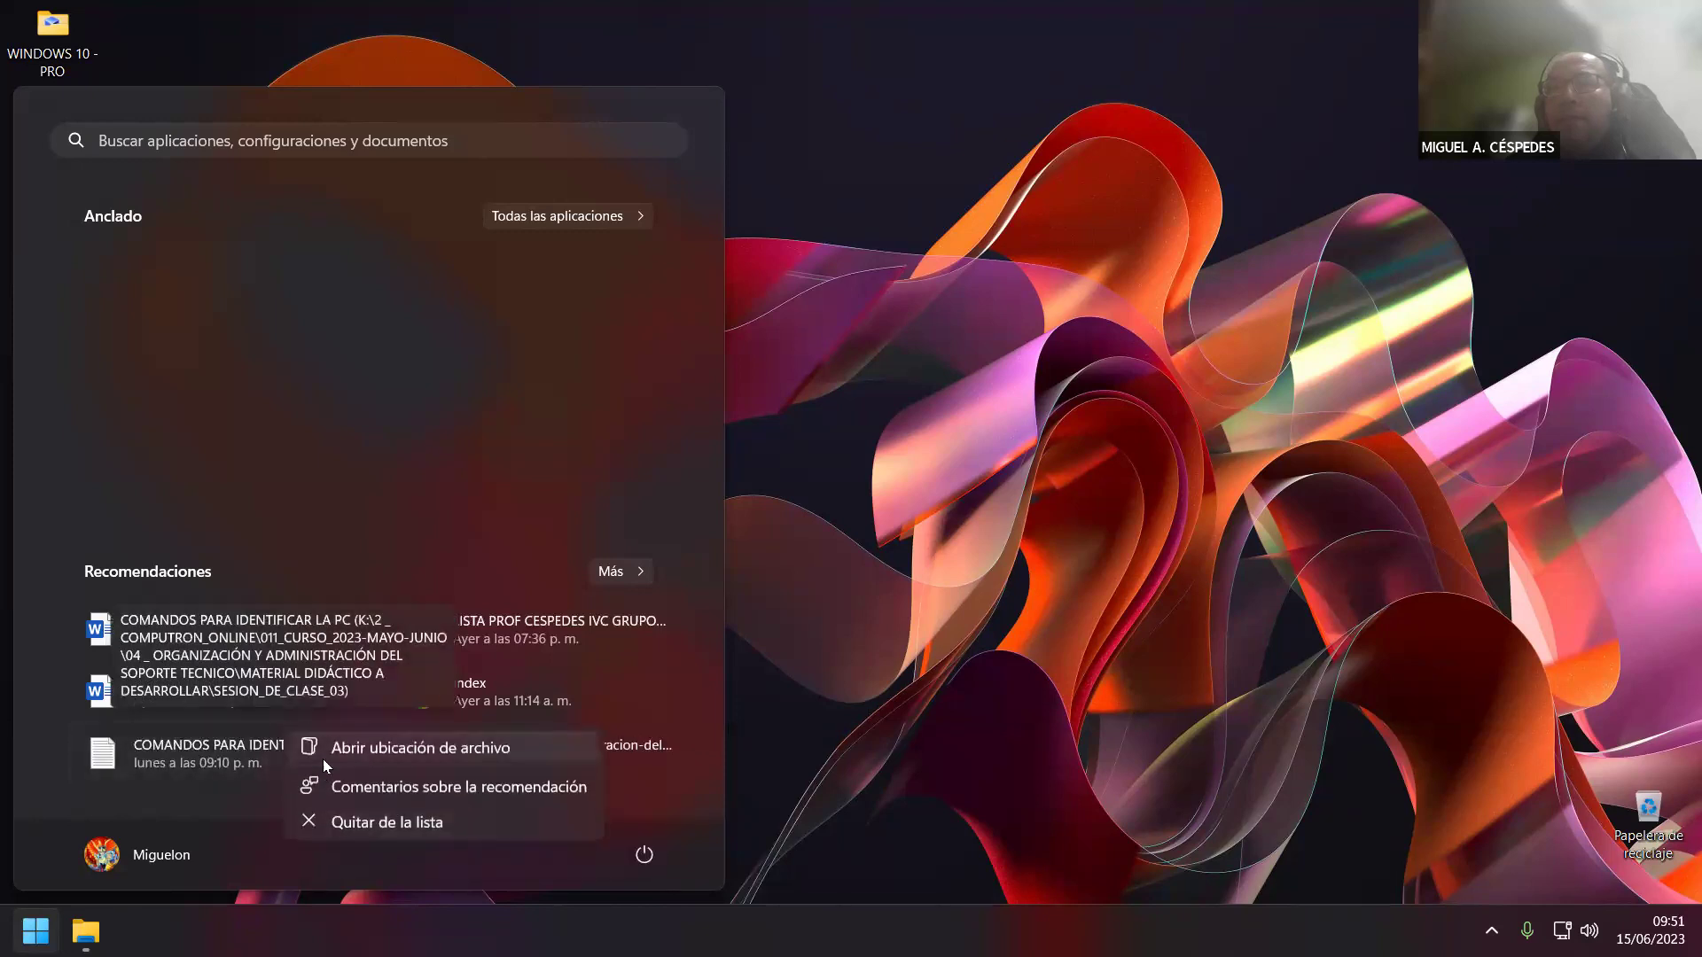
pyautogui.click(359, 821)
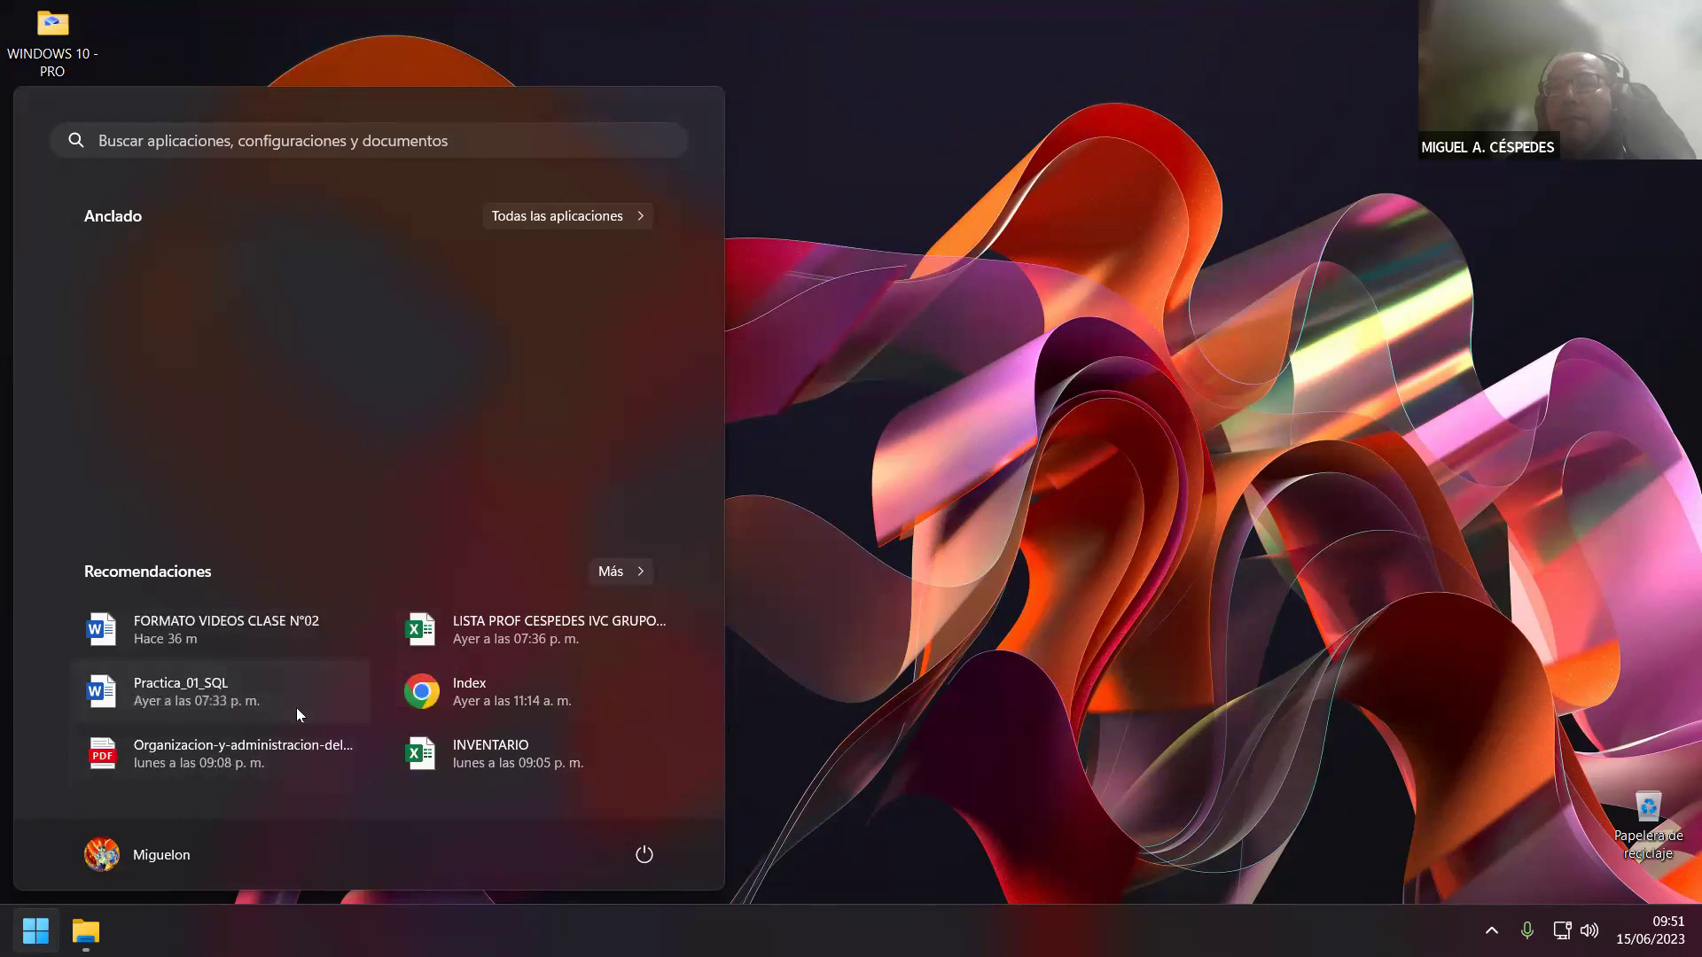
# - Remove the 07:33 p. m. Practica_01_SQL document and the Index item from the Start menu recommendations
pyautogui.click(361, 805)
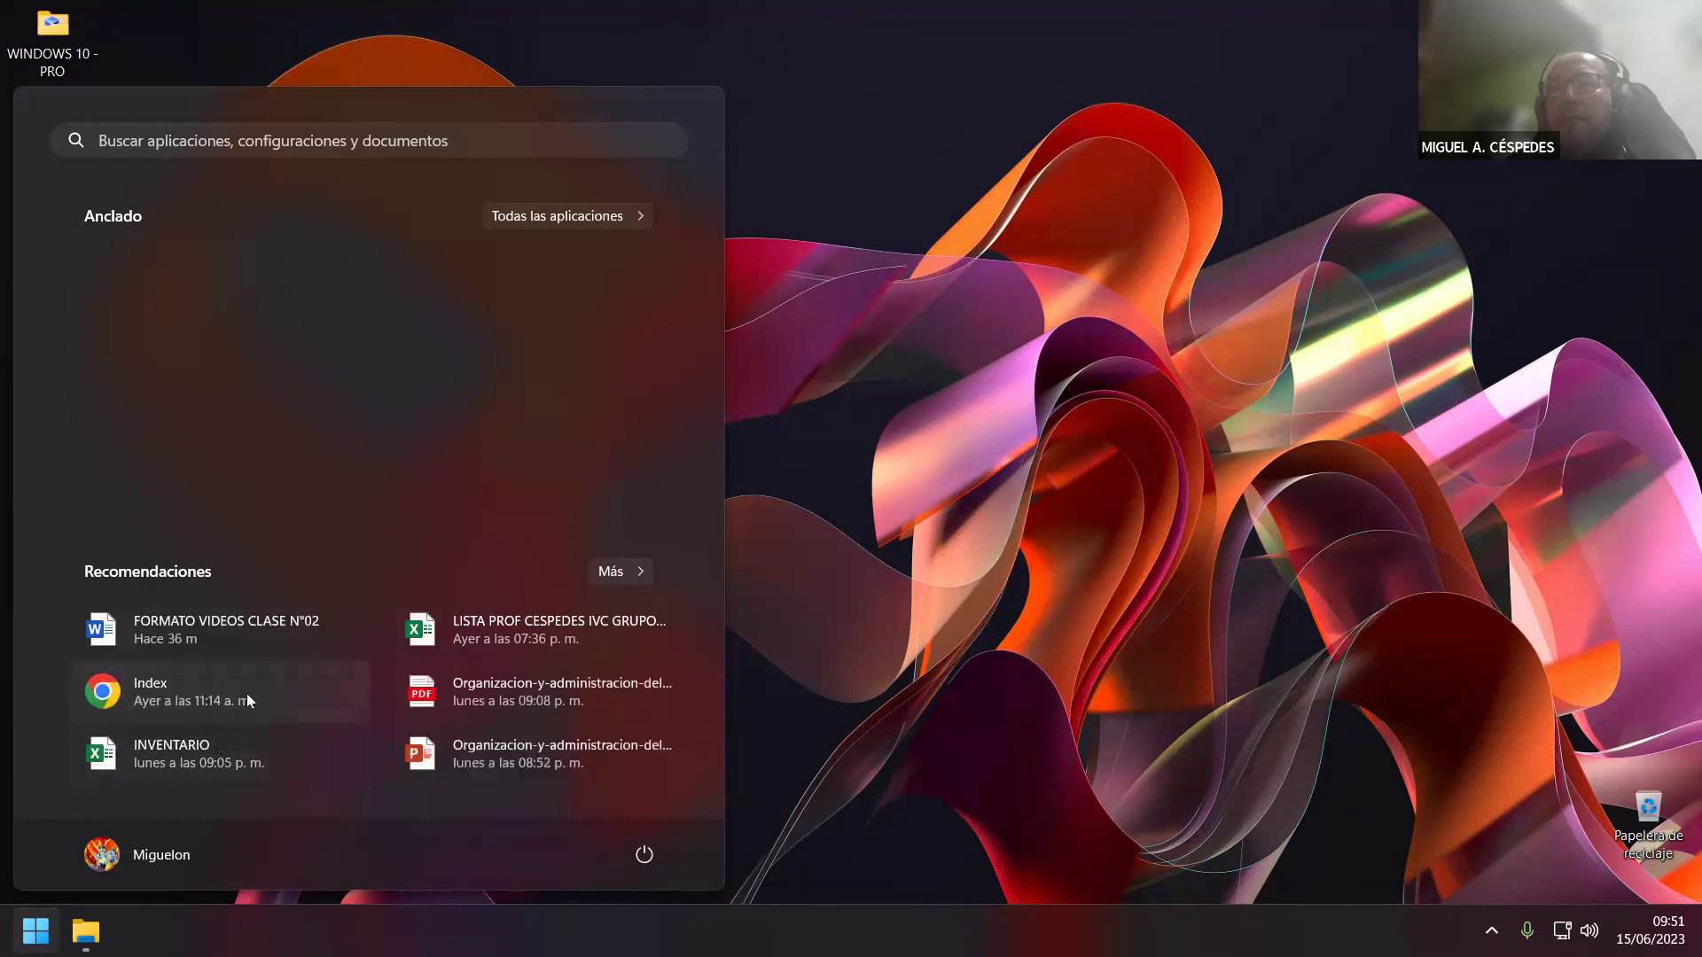
pyautogui.rightClick(347, 785)
pyautogui.click(347, 787)
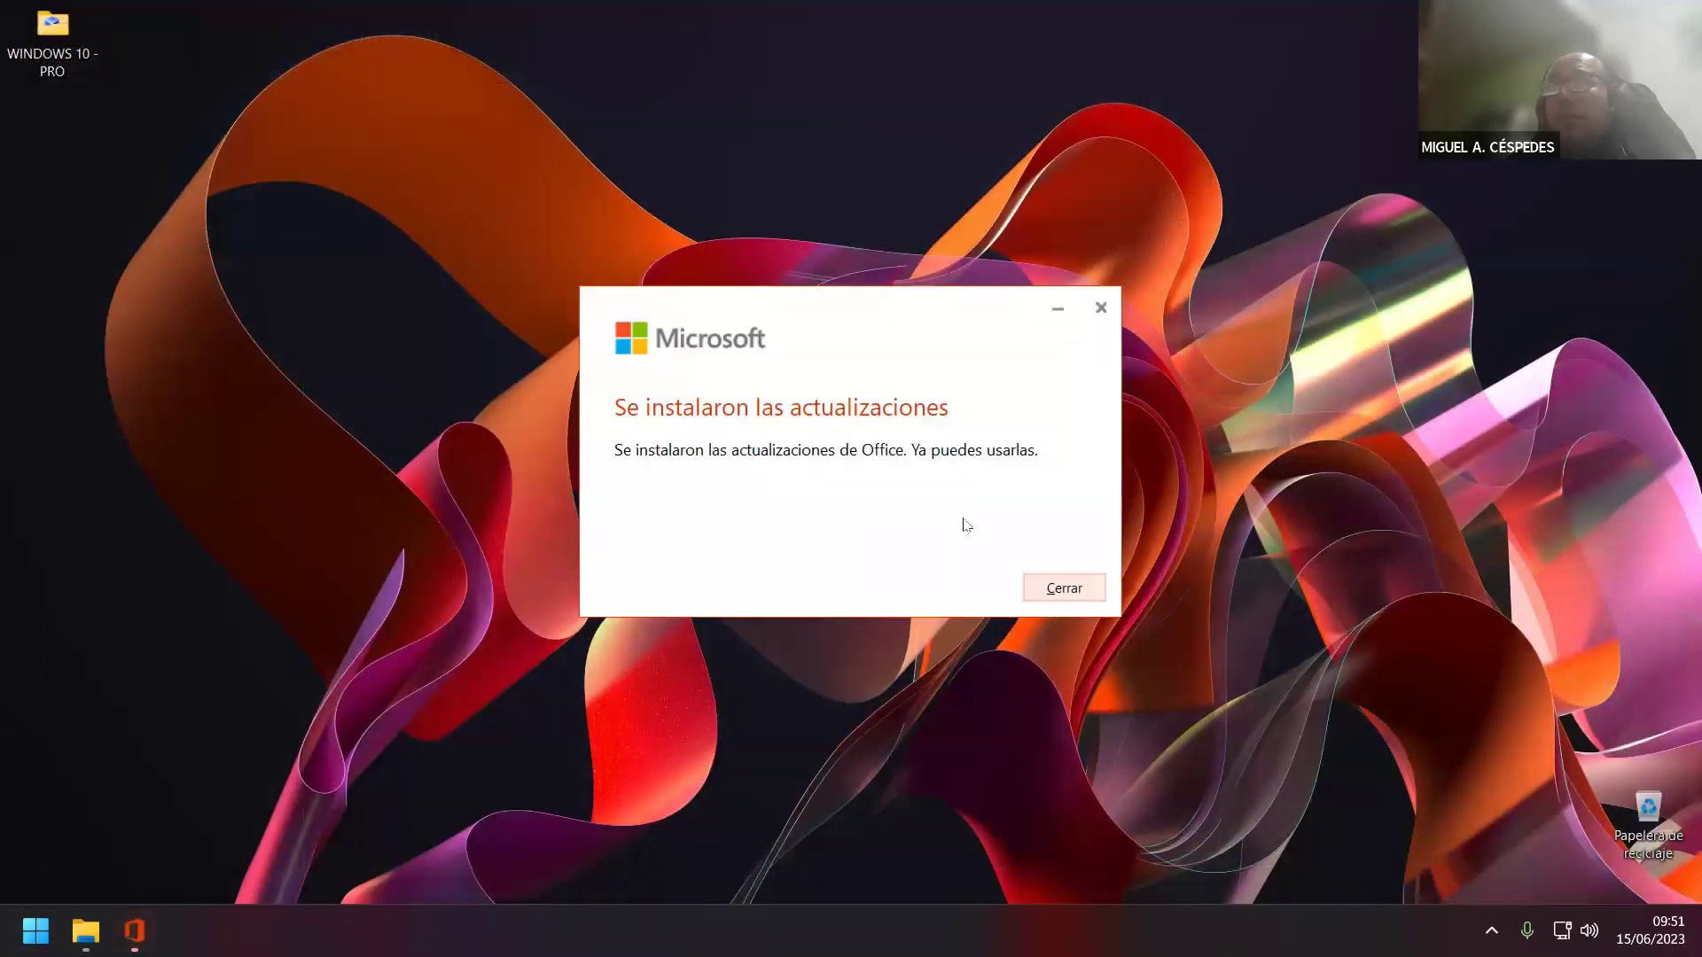
# - Close the Office update notice and remove the 08:52 p. m. Organizacion-y-administracion presentation from the Start menu recommendations
pyautogui.click(1066, 589)
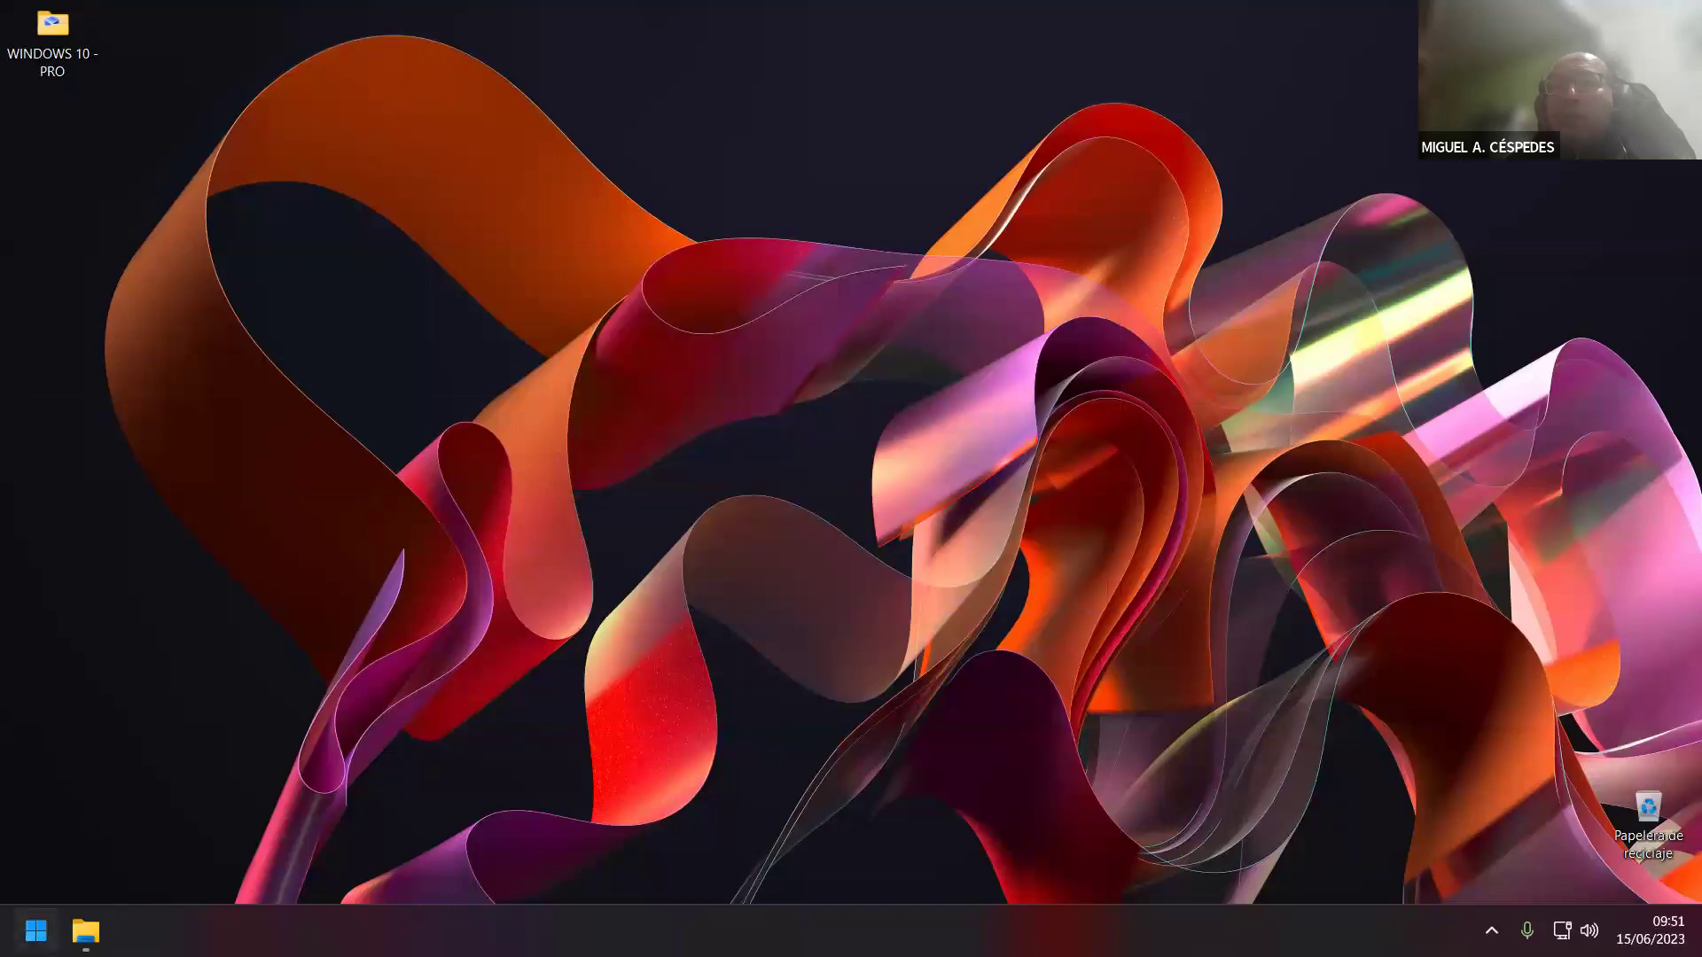
pyautogui.click(36, 930)
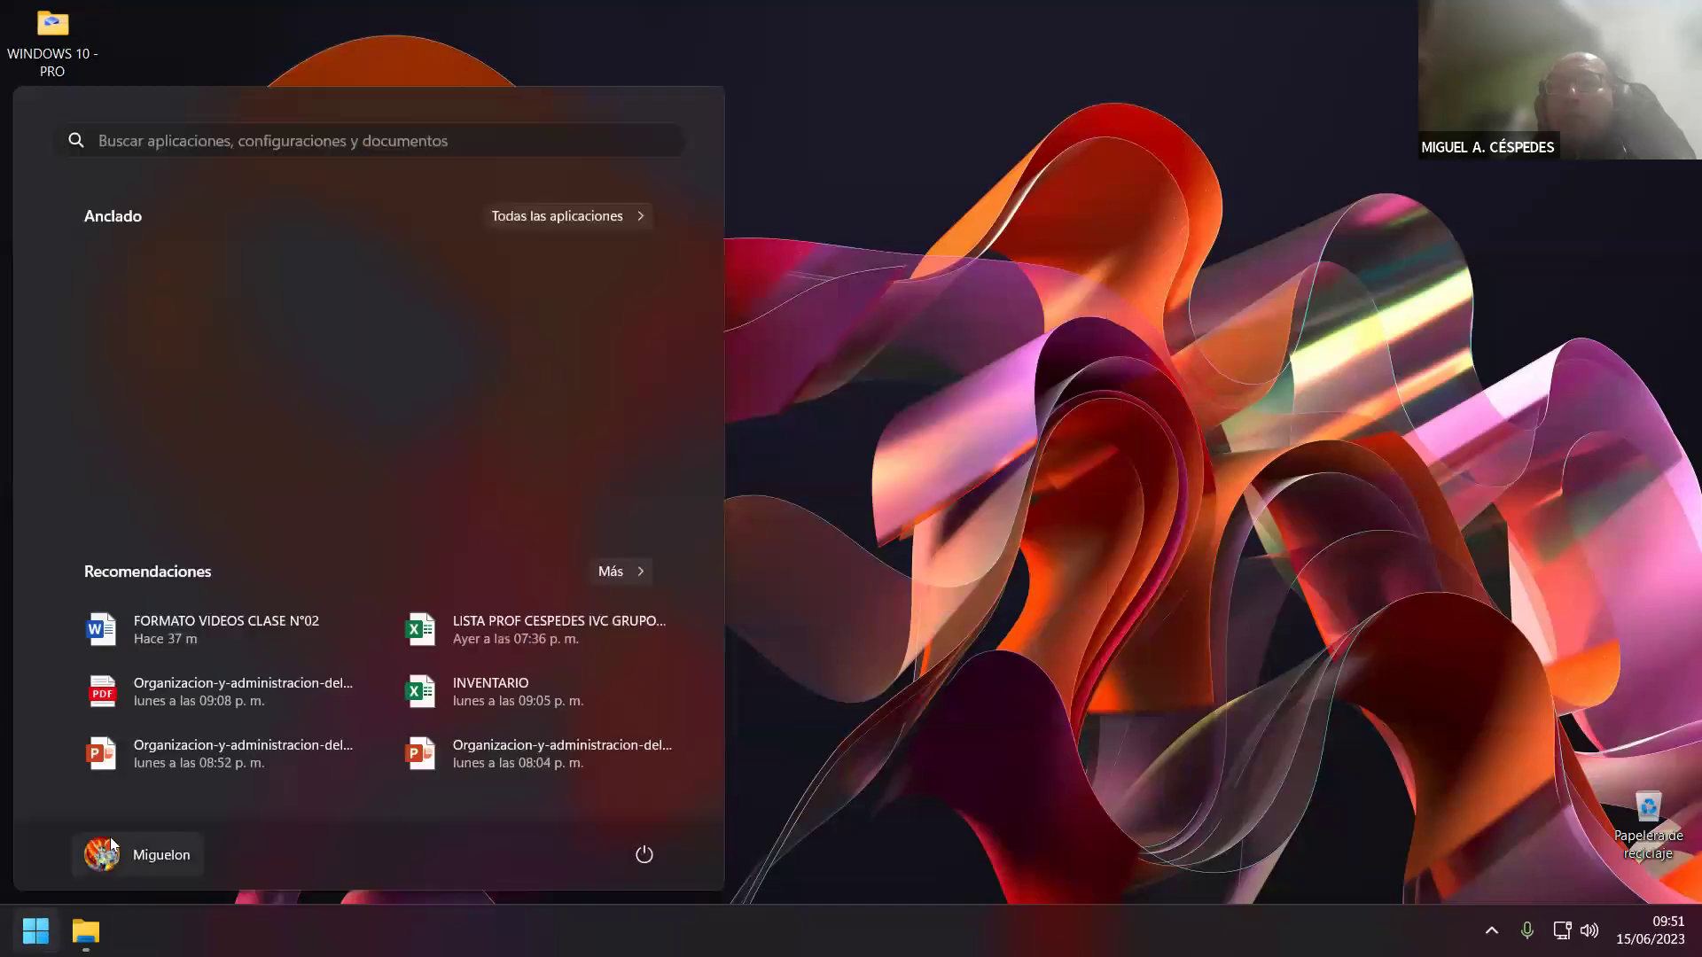
pyautogui.rightClick(296, 762)
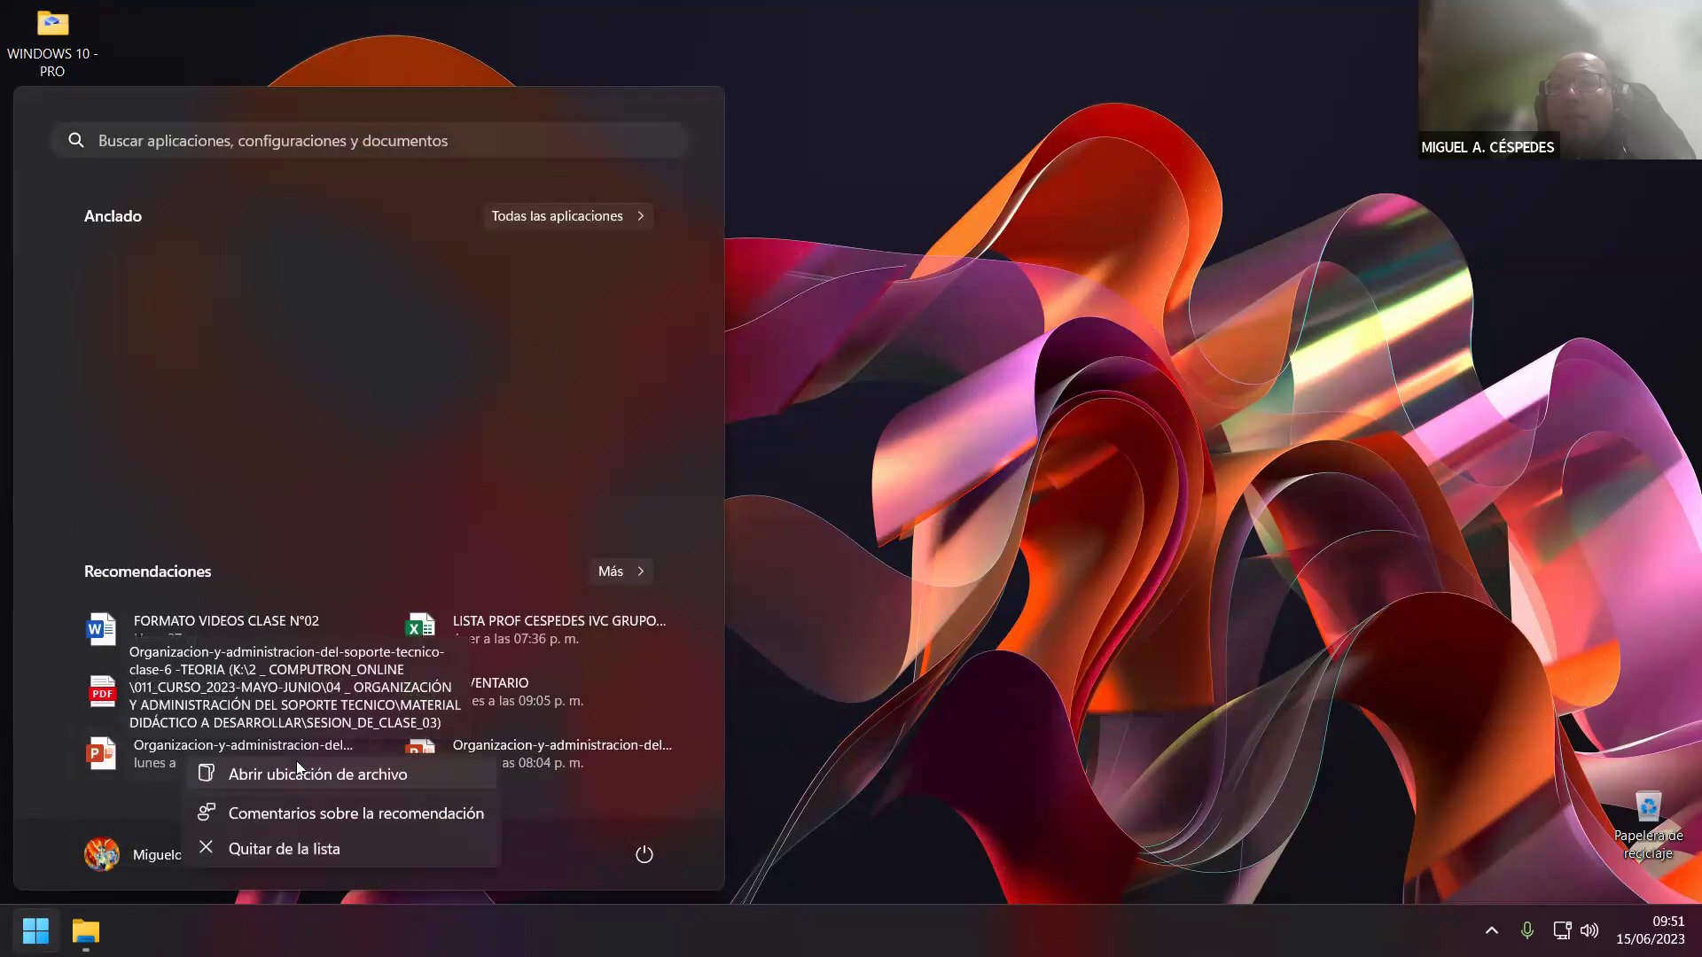
pyautogui.click(351, 851)
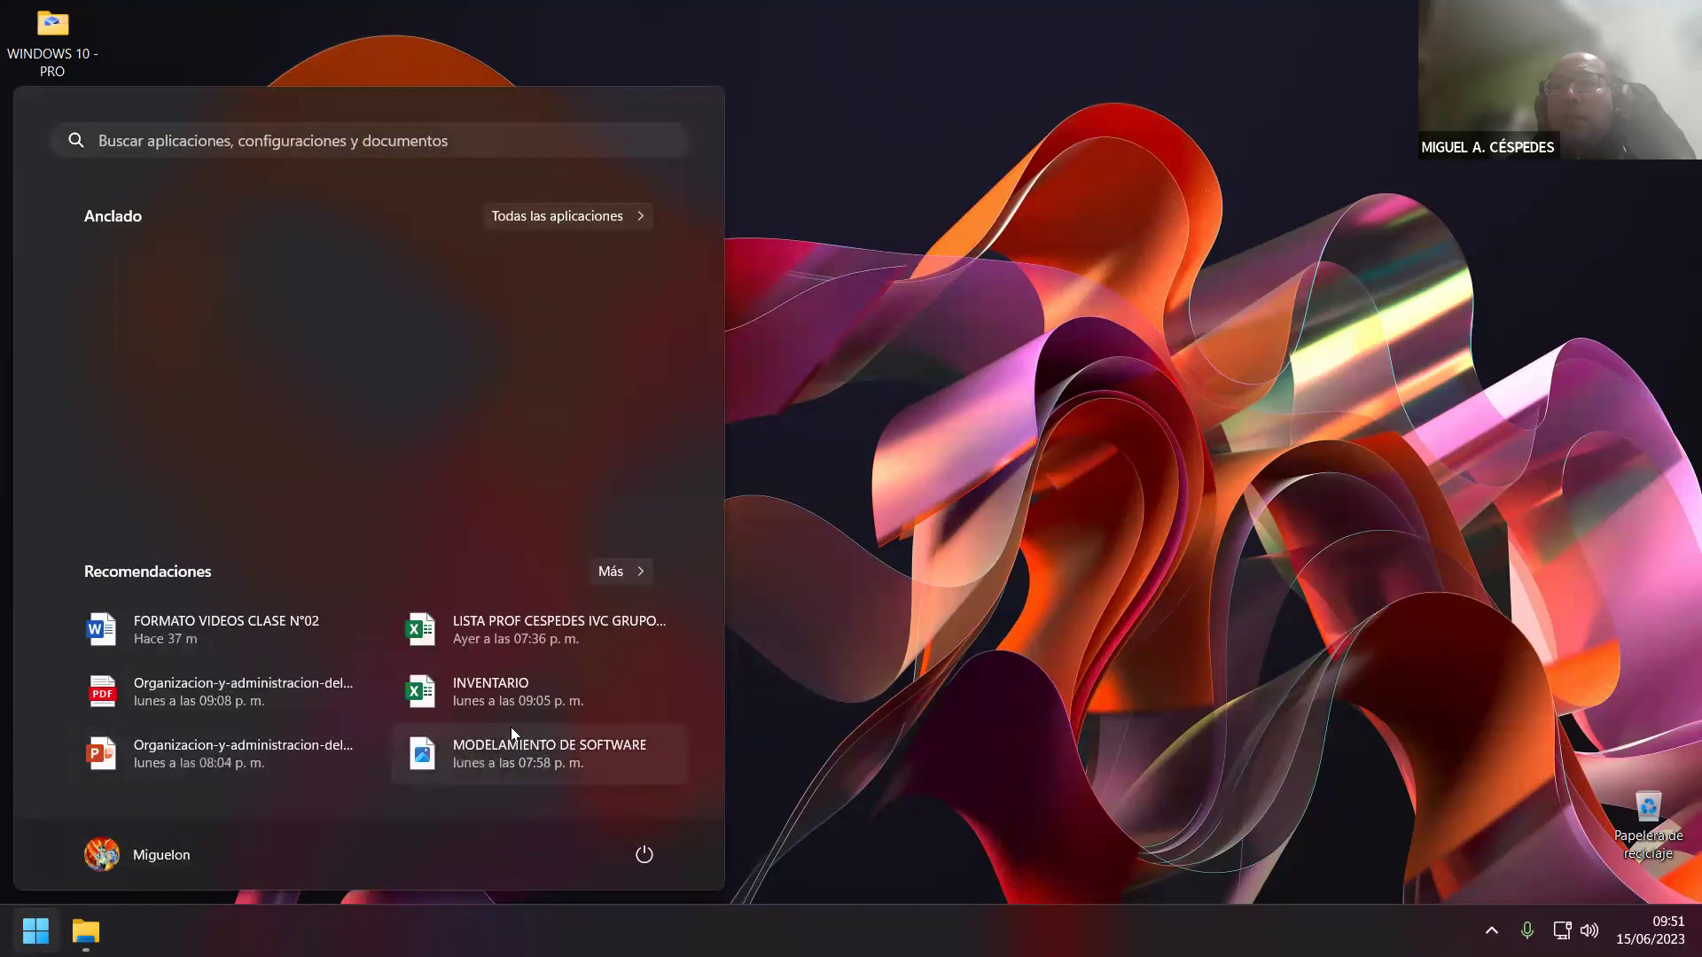
# - Show the full recommendations list and remove the Organizacion-y-administracion-del-soporte-tecnico-clase-6 PDF from it
pyautogui.click(636, 570)
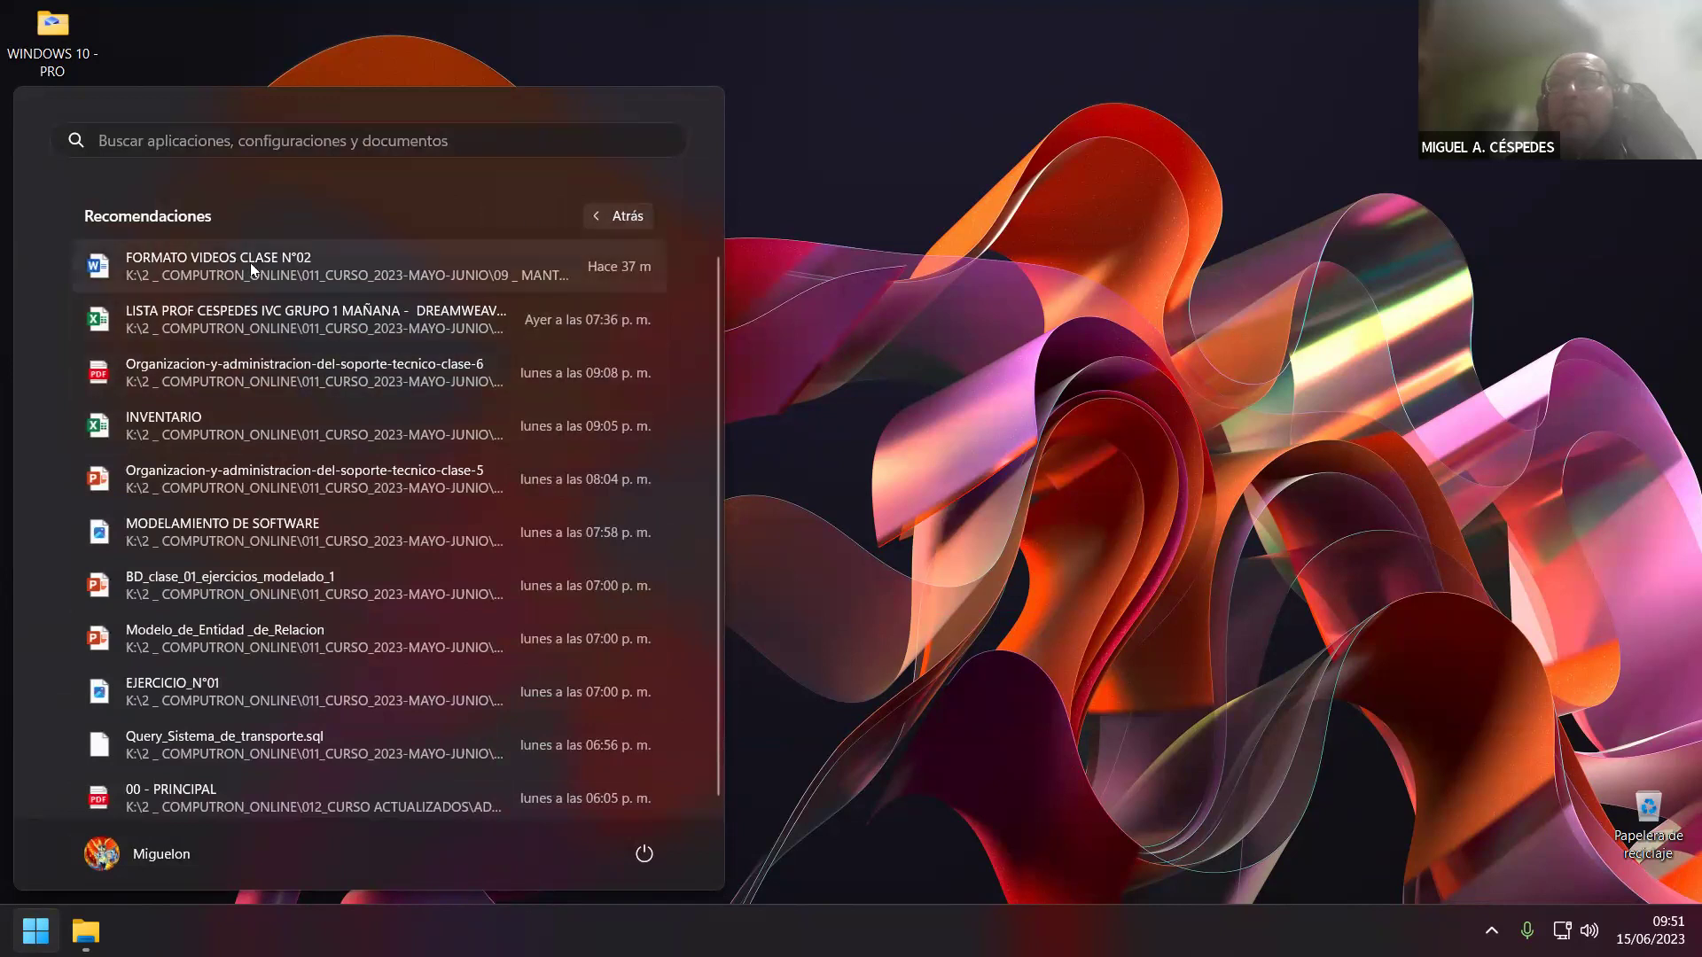
pyautogui.rightClick(361, 385)
pyautogui.click(452, 477)
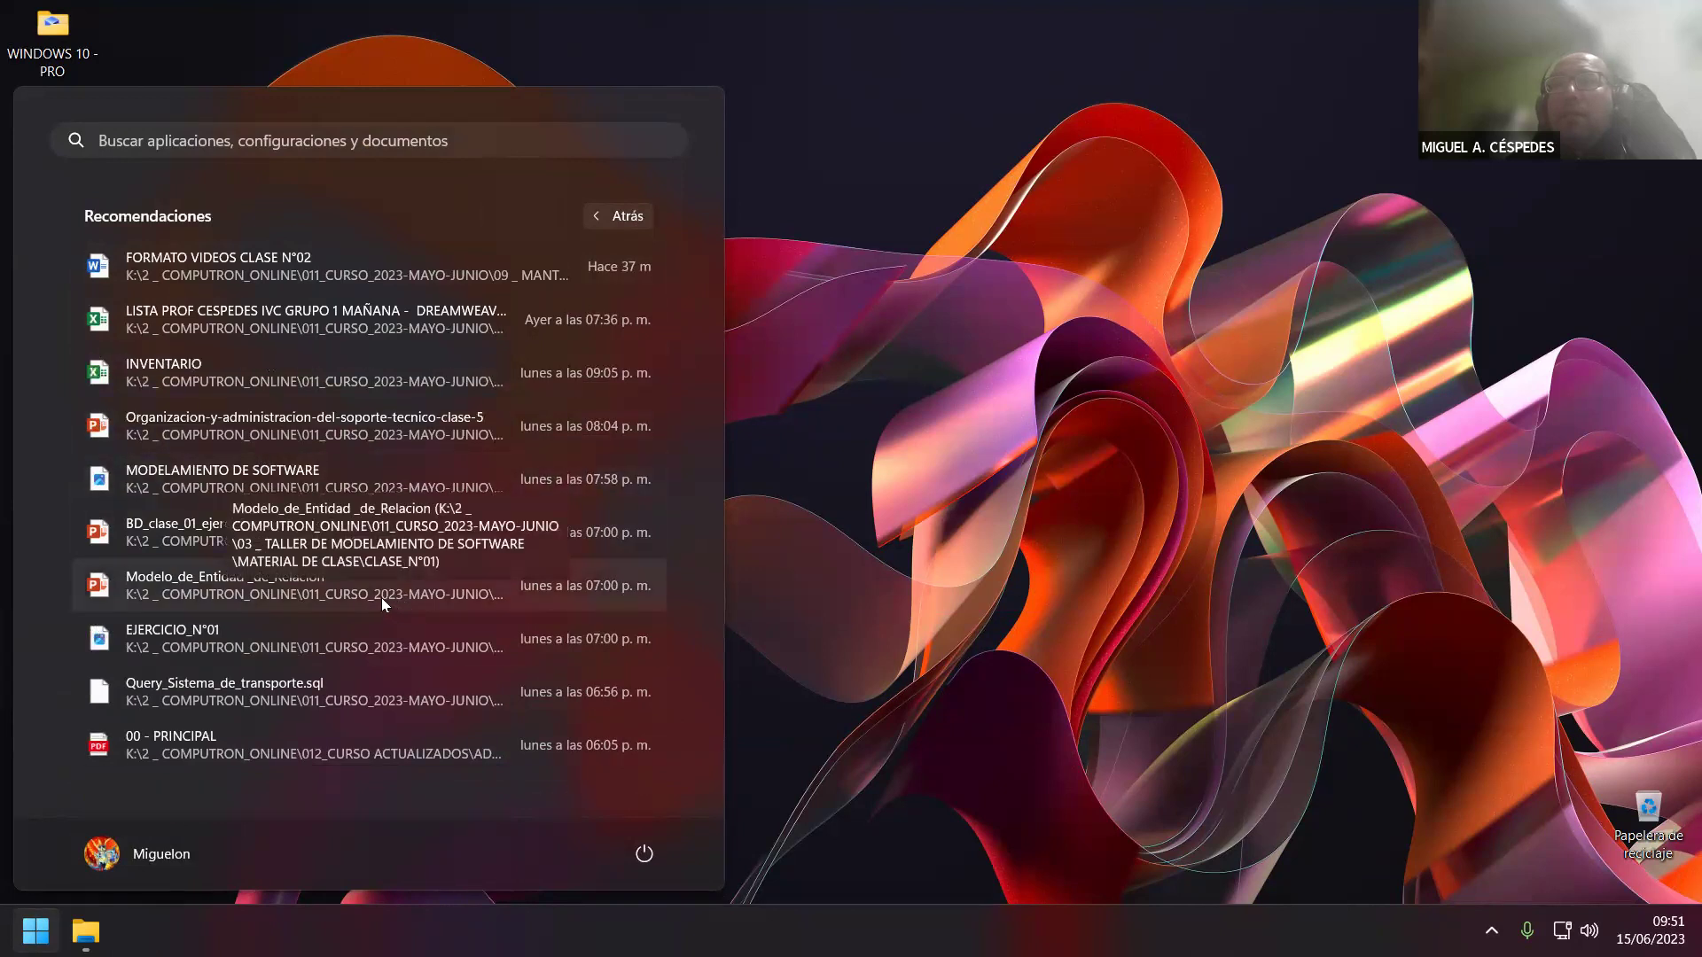
# - Open the taskbar settings and review which apps are listed under the other system tray icons
pyautogui.rightClick(798, 922)
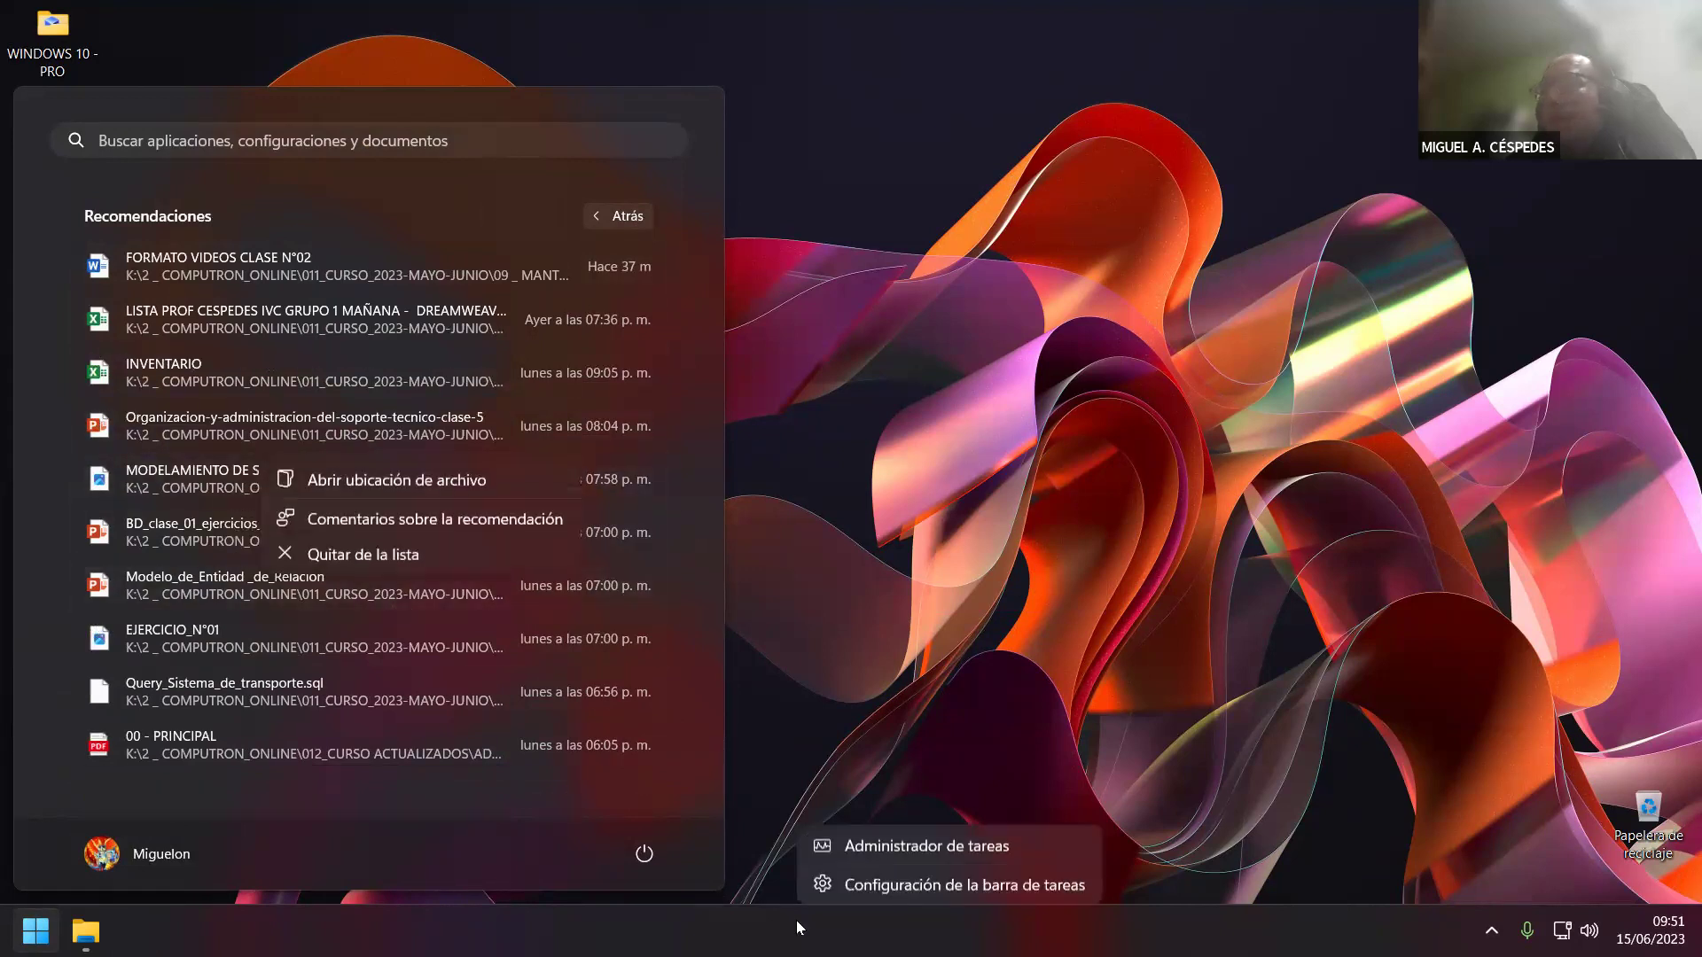
pyautogui.click(865, 888)
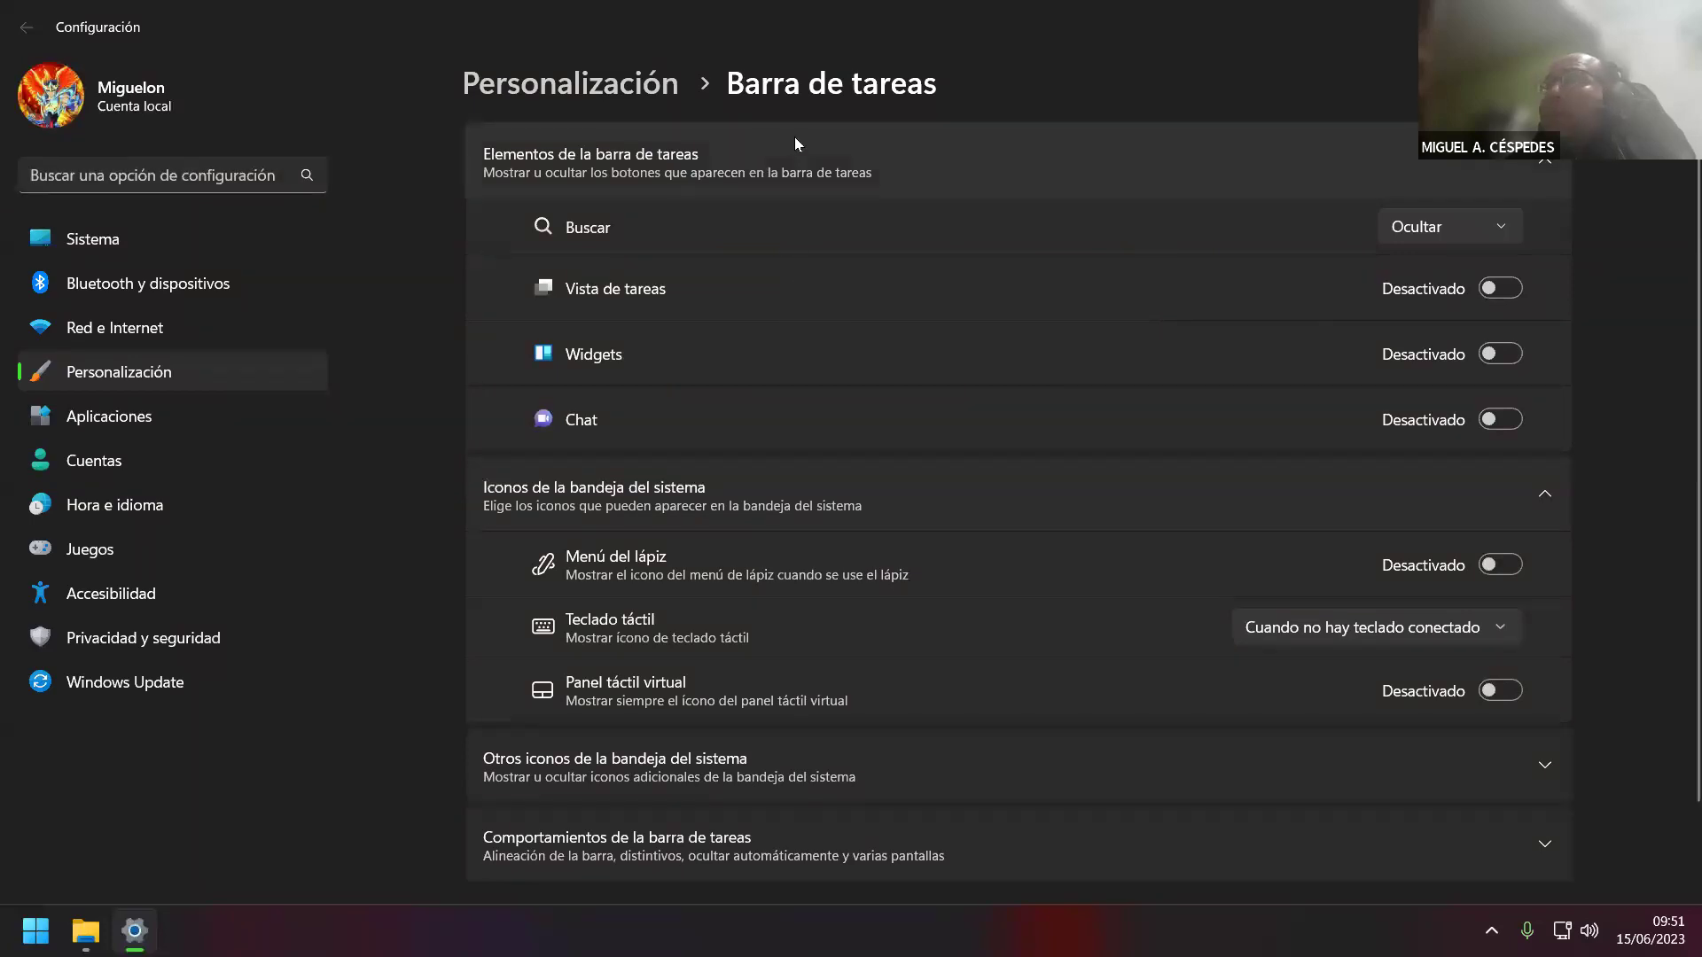
pyautogui.scroll(-1, 822, 677)
pyautogui.click(824, 674)
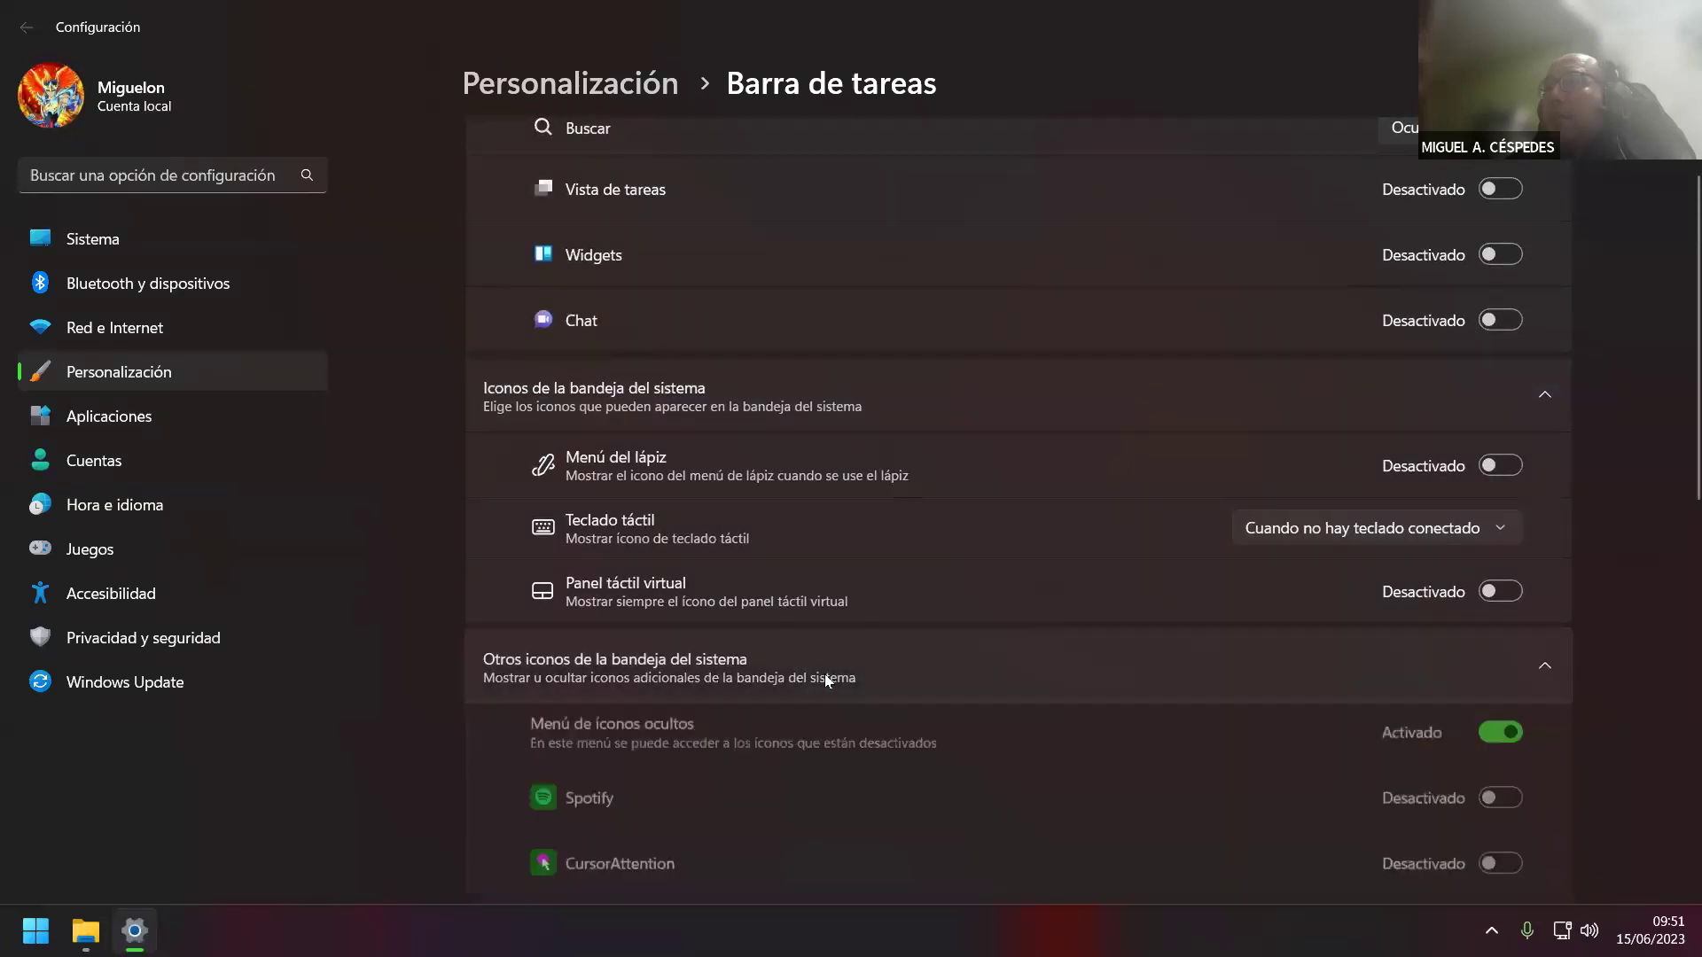
pyautogui.scroll(-1, 859, 672)
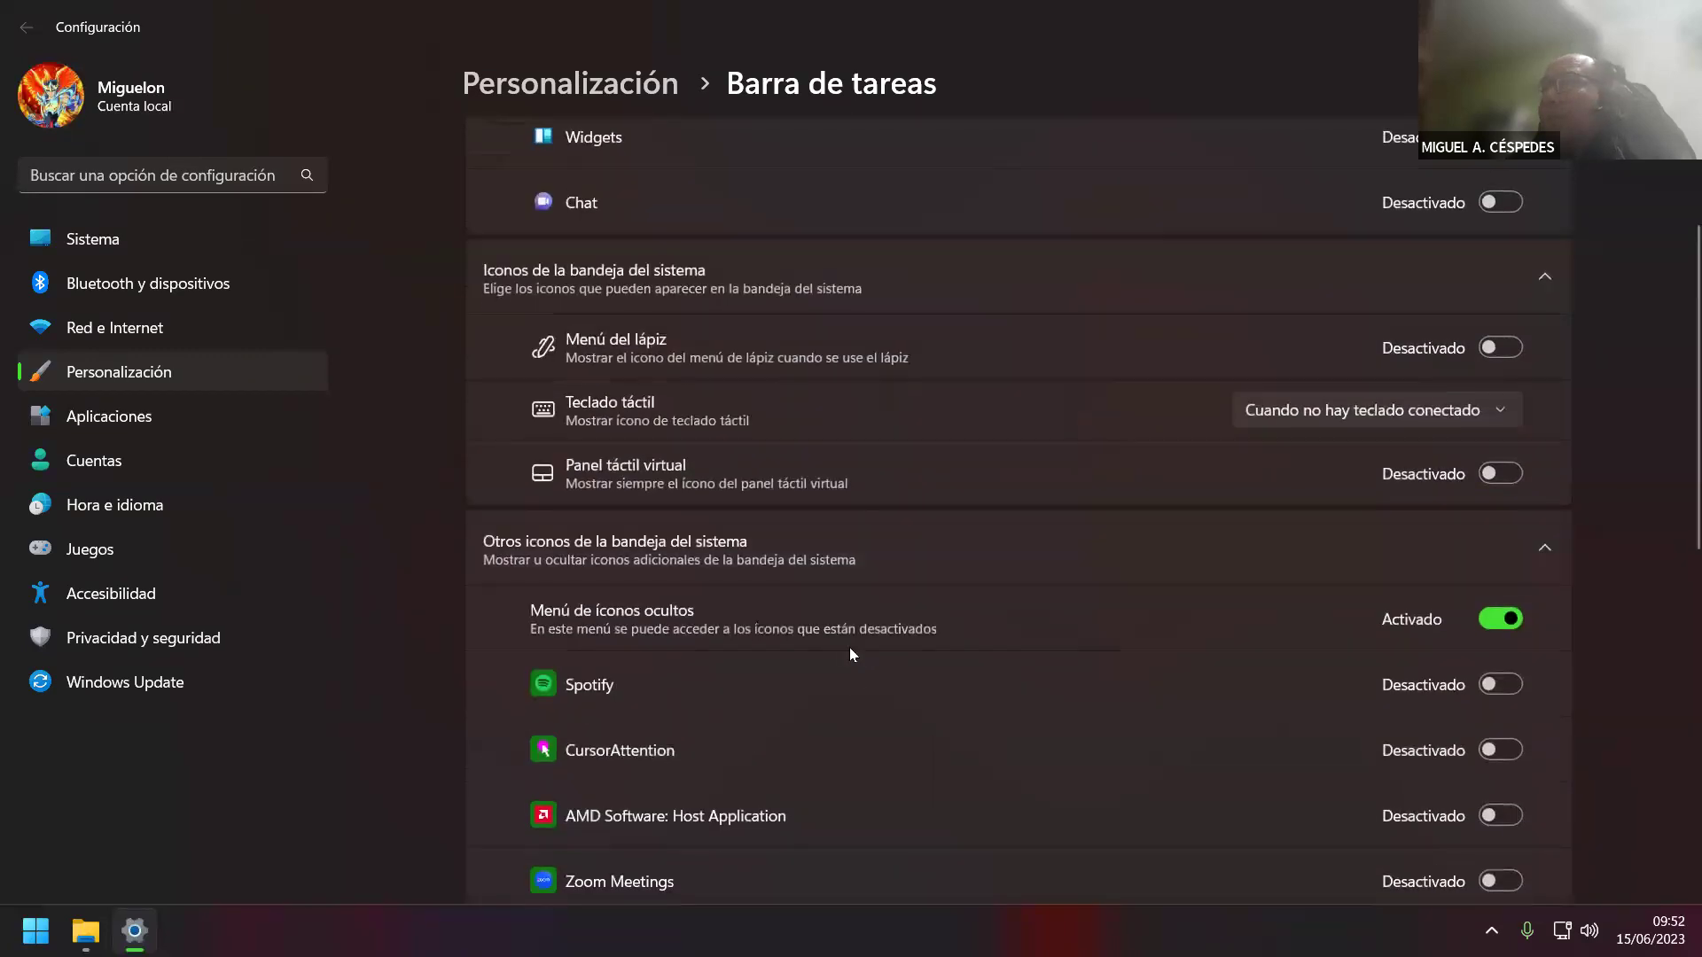
pyautogui.scroll(-4, 851, 649)
pyautogui.scroll(-4, 853, 657)
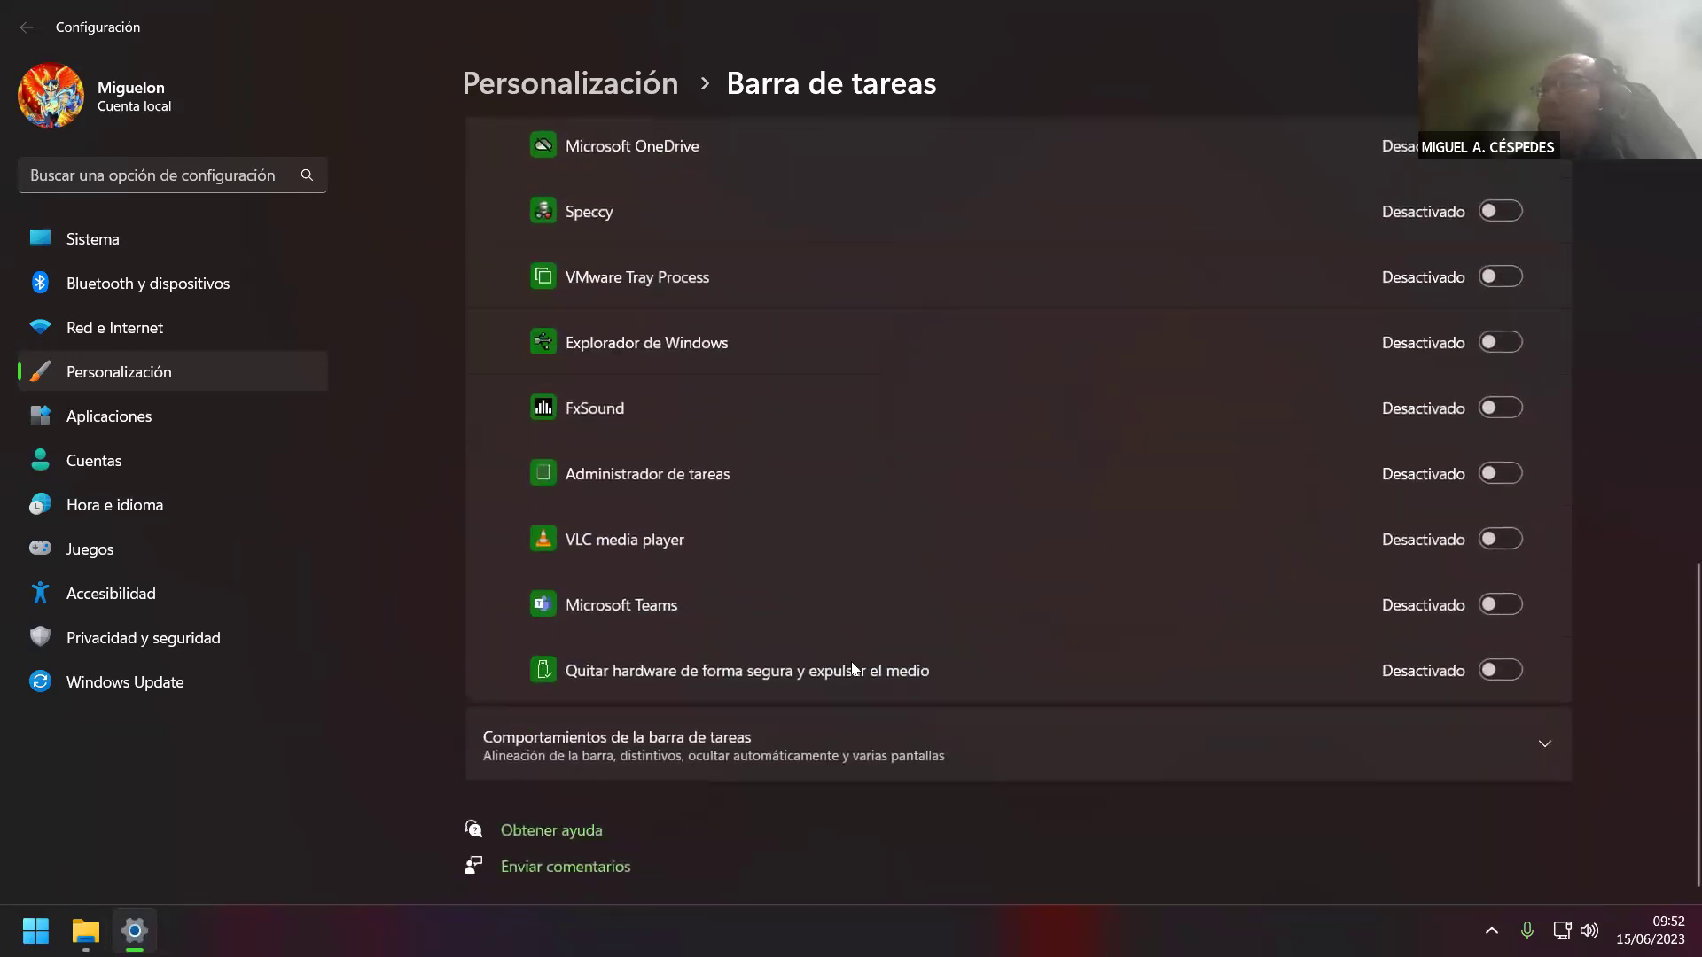
# - Expand the taskbar behaviors and review the alignment, auto-hide, badge, flashing and clock options
pyautogui.click(894, 744)
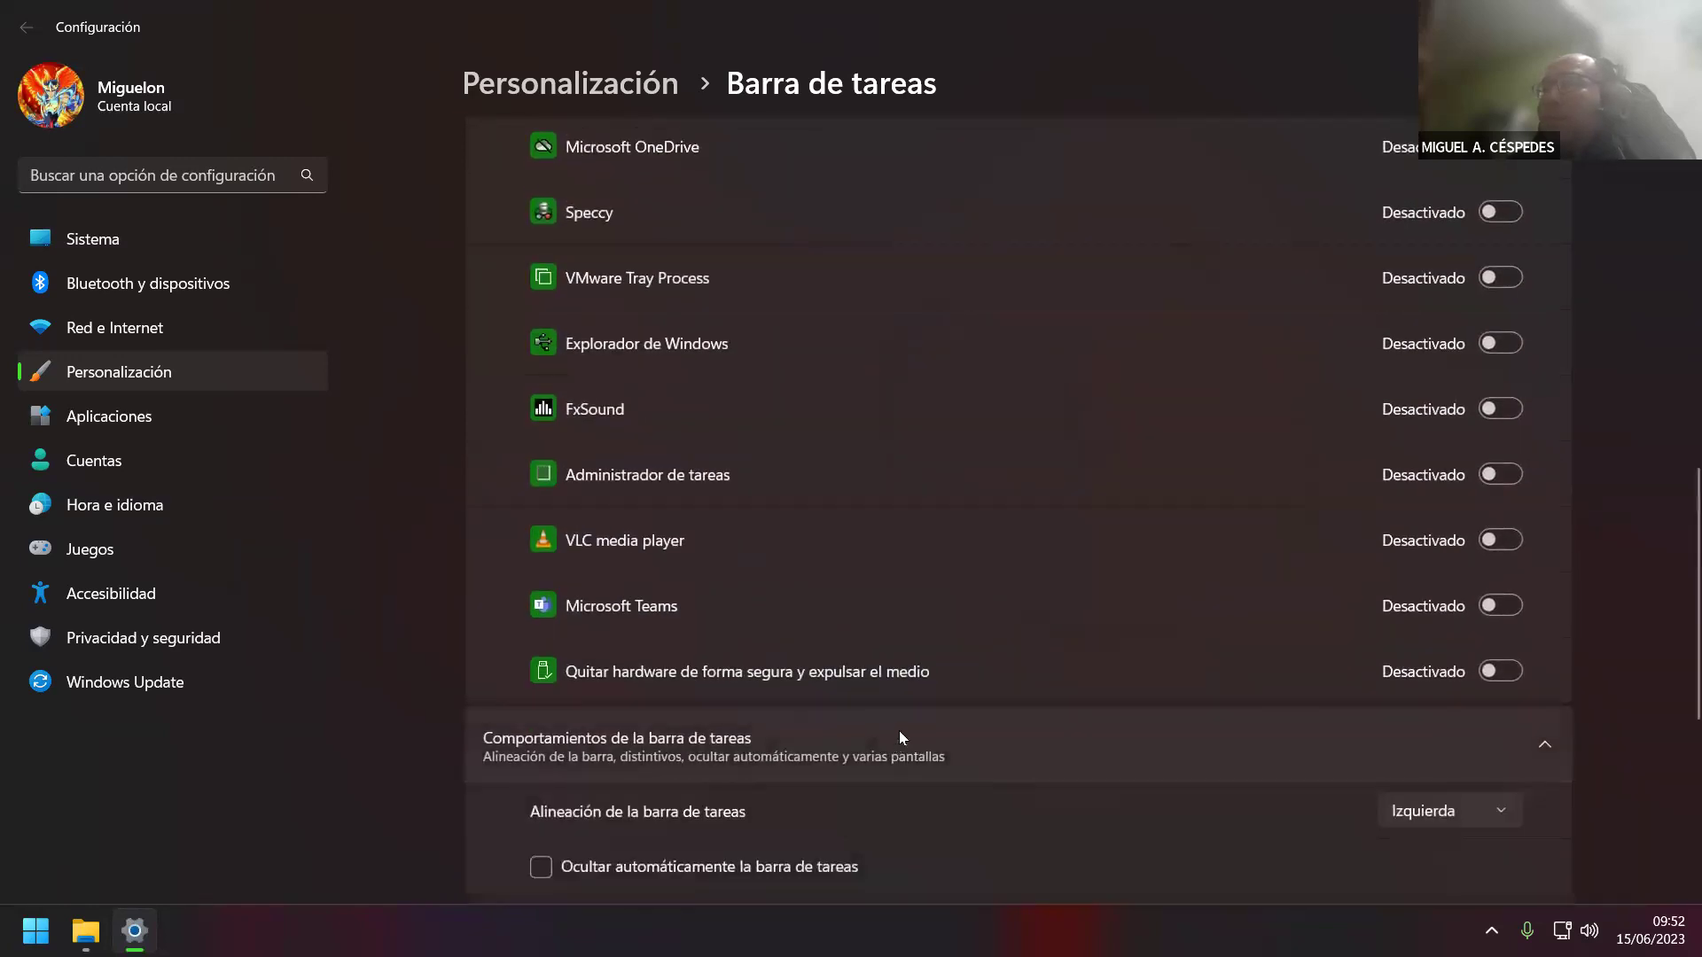
pyautogui.scroll(-3, 900, 719)
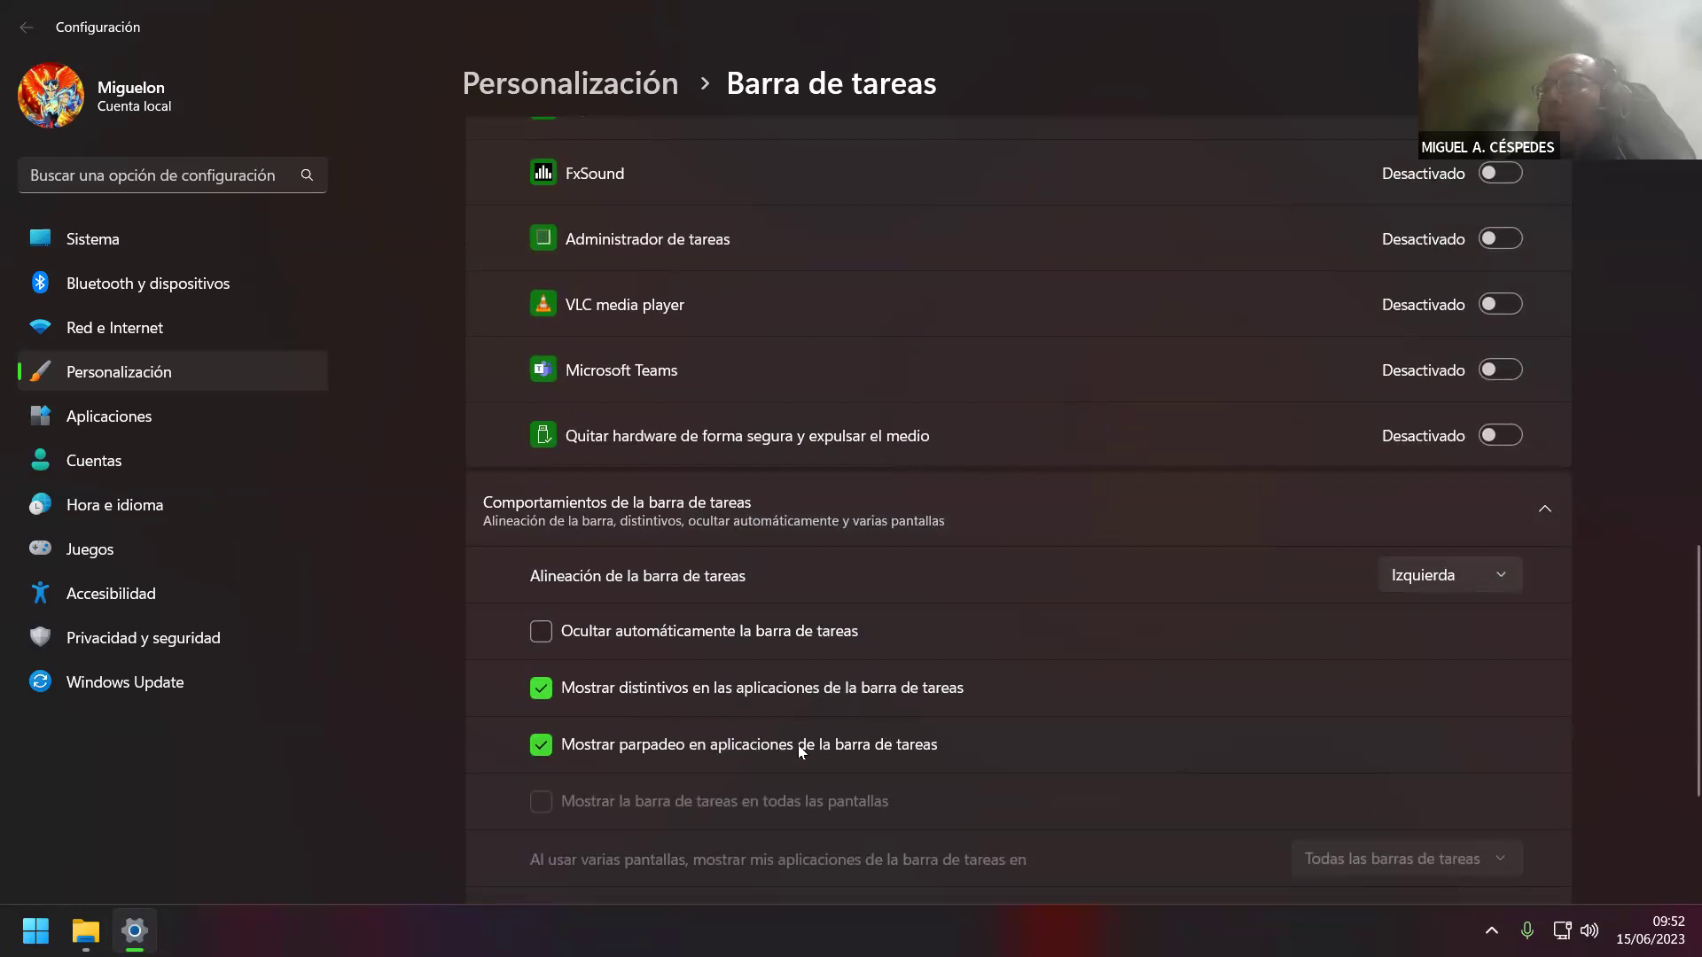
pyautogui.scroll(-2, 964, 754)
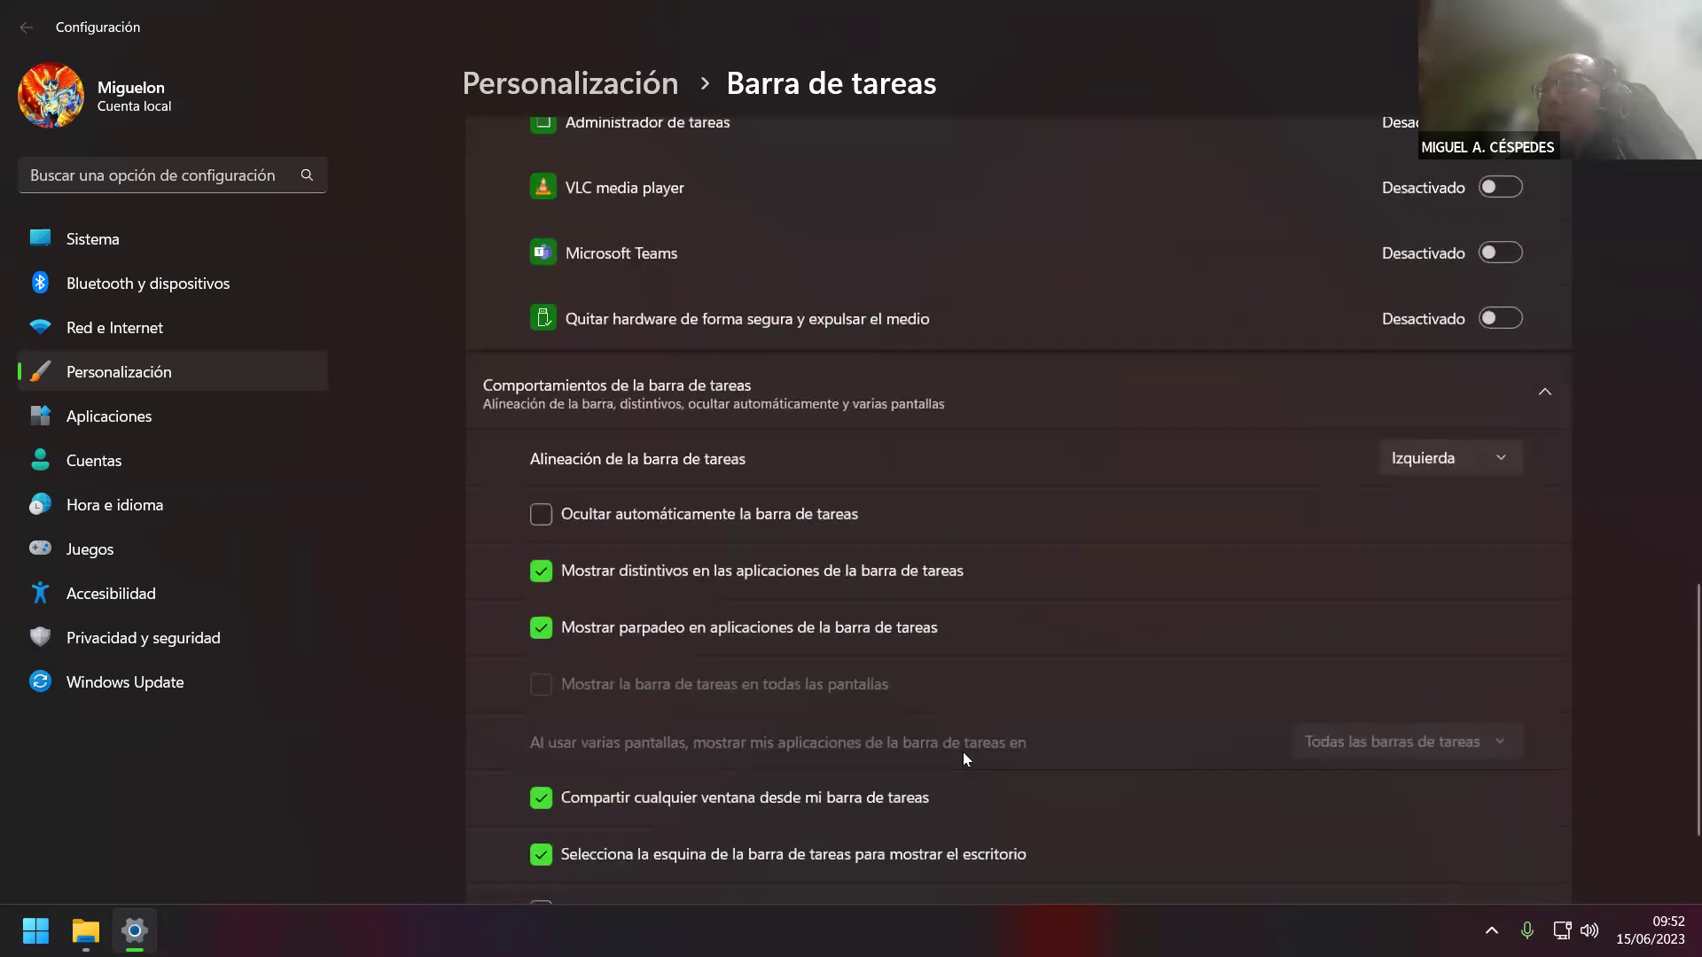
pyautogui.scroll(-1, 959, 759)
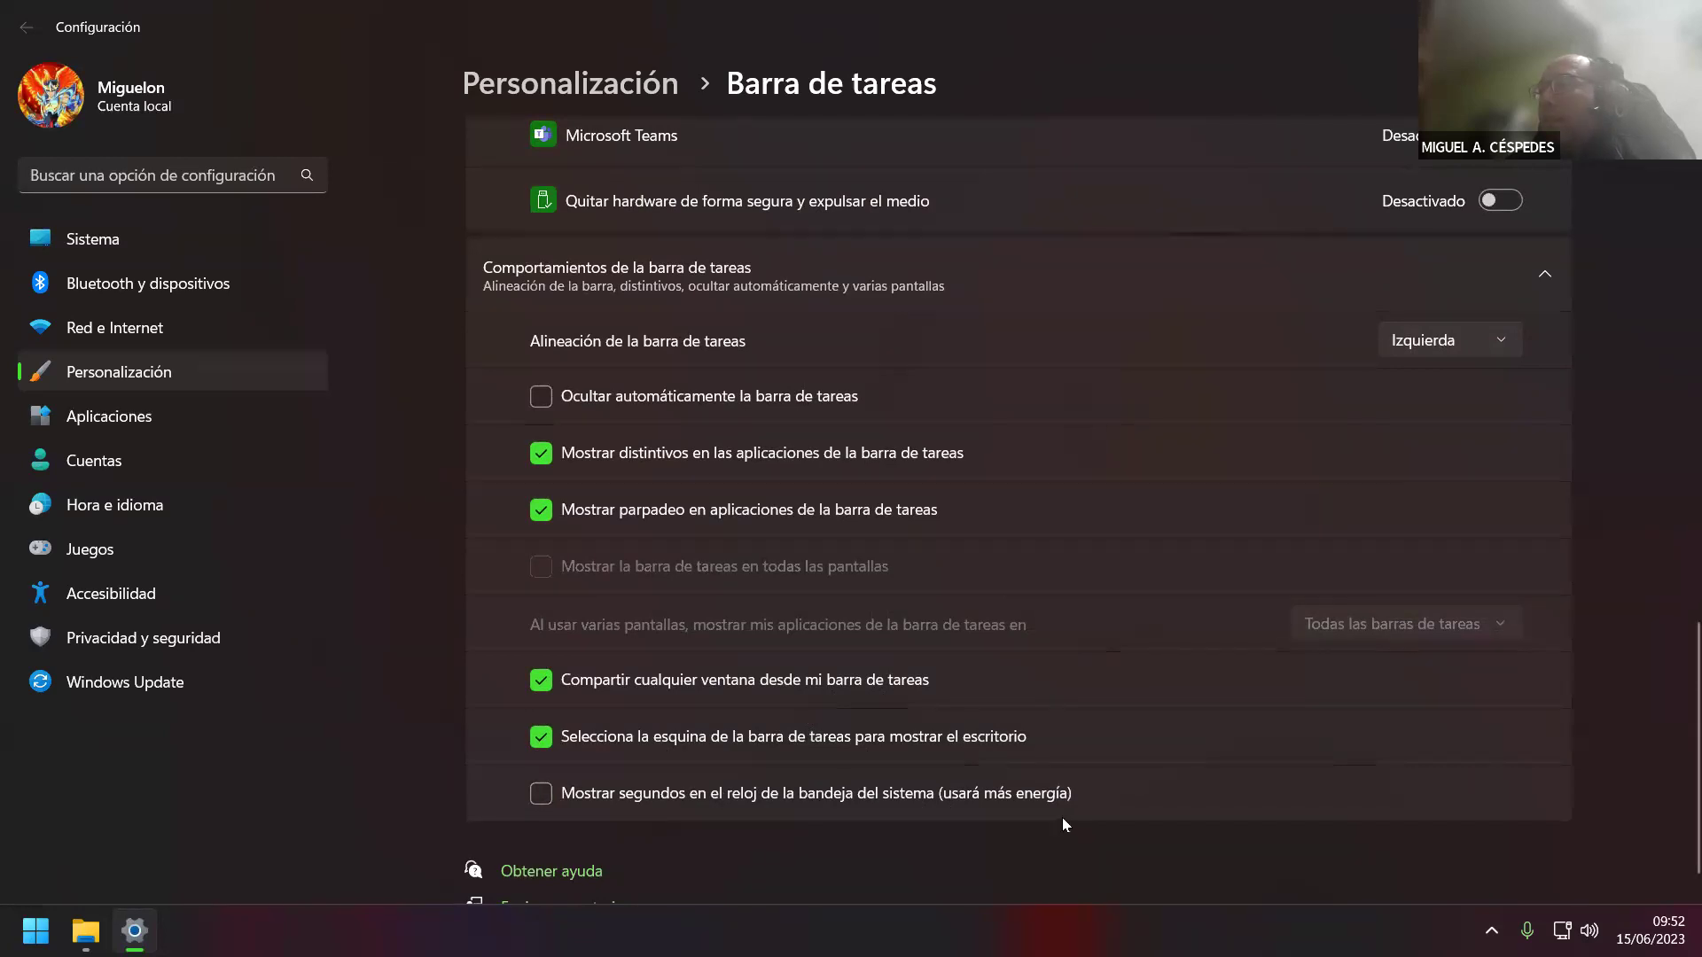
# - Try showing seconds in the system tray clock, and turn the option off again
pyautogui.click(760, 796)
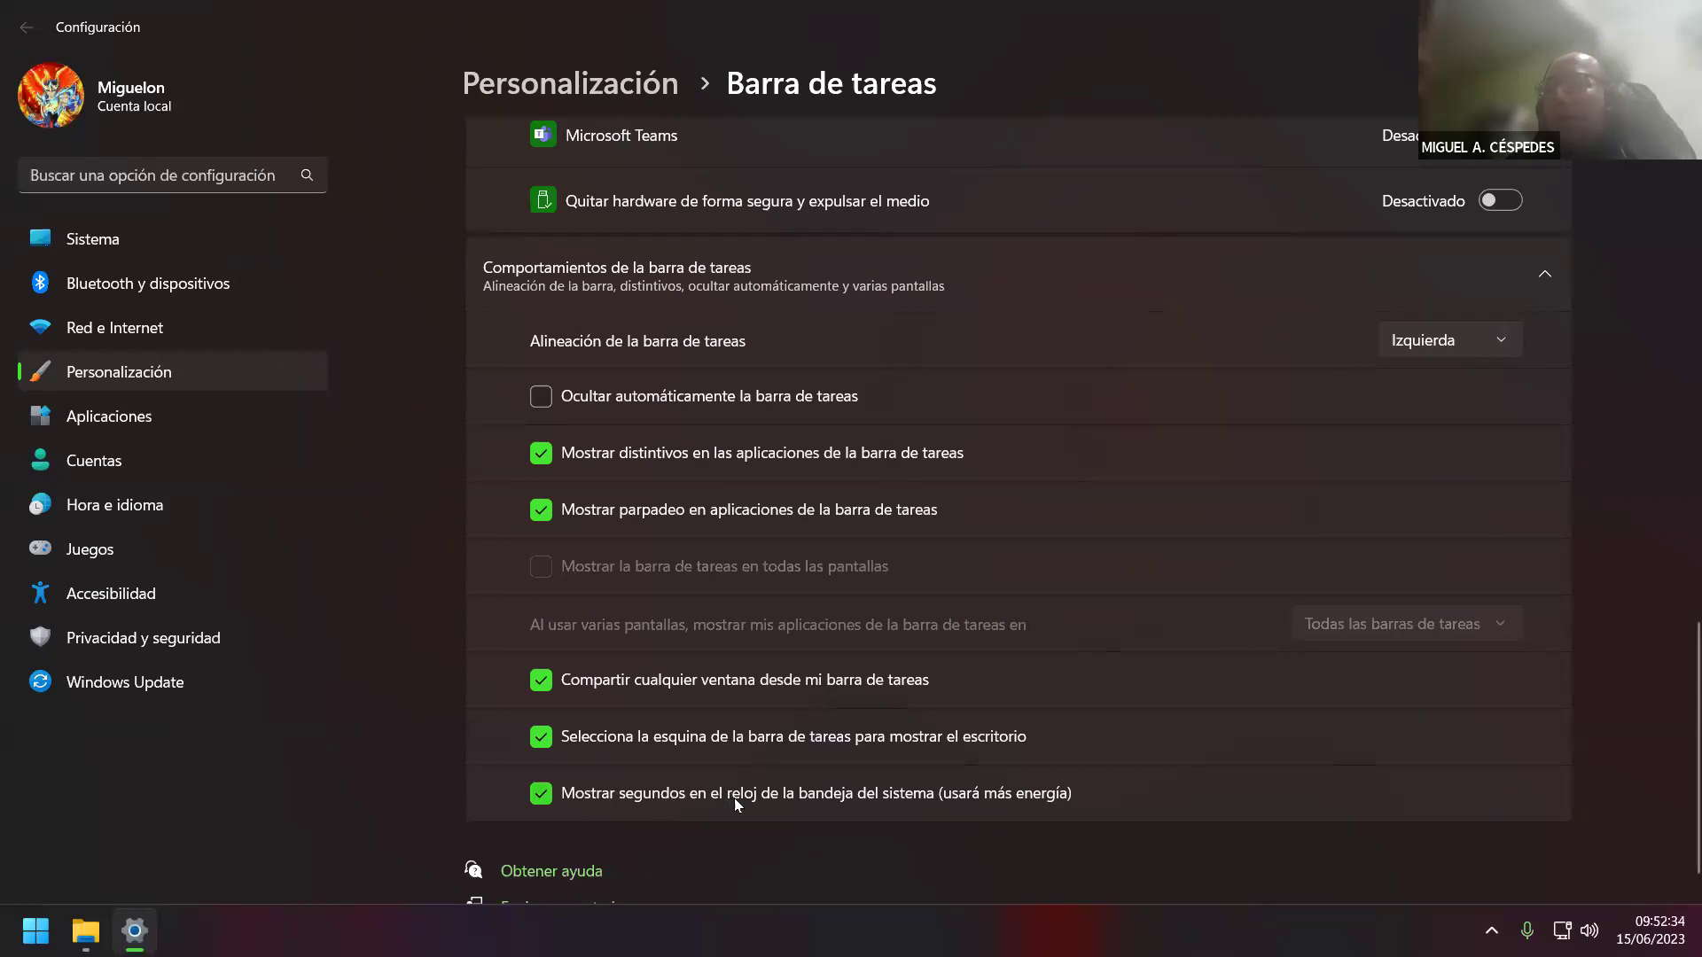
pyautogui.click(1050, 795)
pyautogui.click(1048, 794)
pyautogui.click(1047, 790)
pyautogui.click(1047, 790)
pyautogui.click(1046, 790)
pyautogui.scroll(-1, 1042, 787)
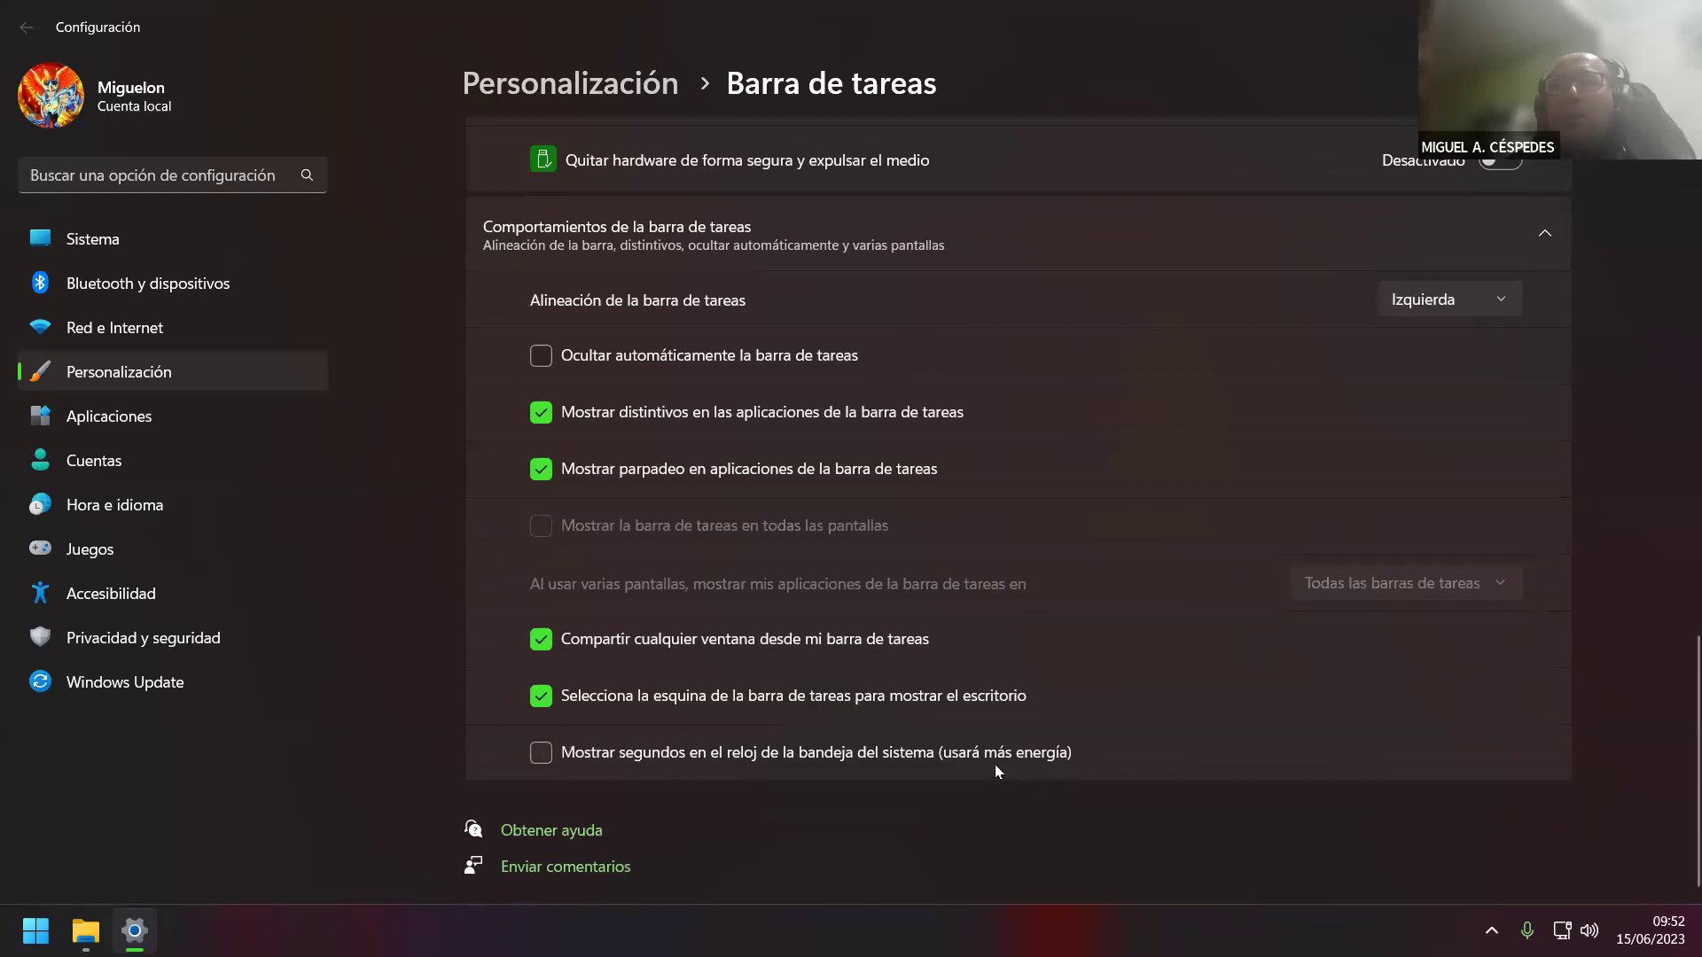
# - Check for new updates in Windows Update
pyautogui.scroll(4, 486, 599)
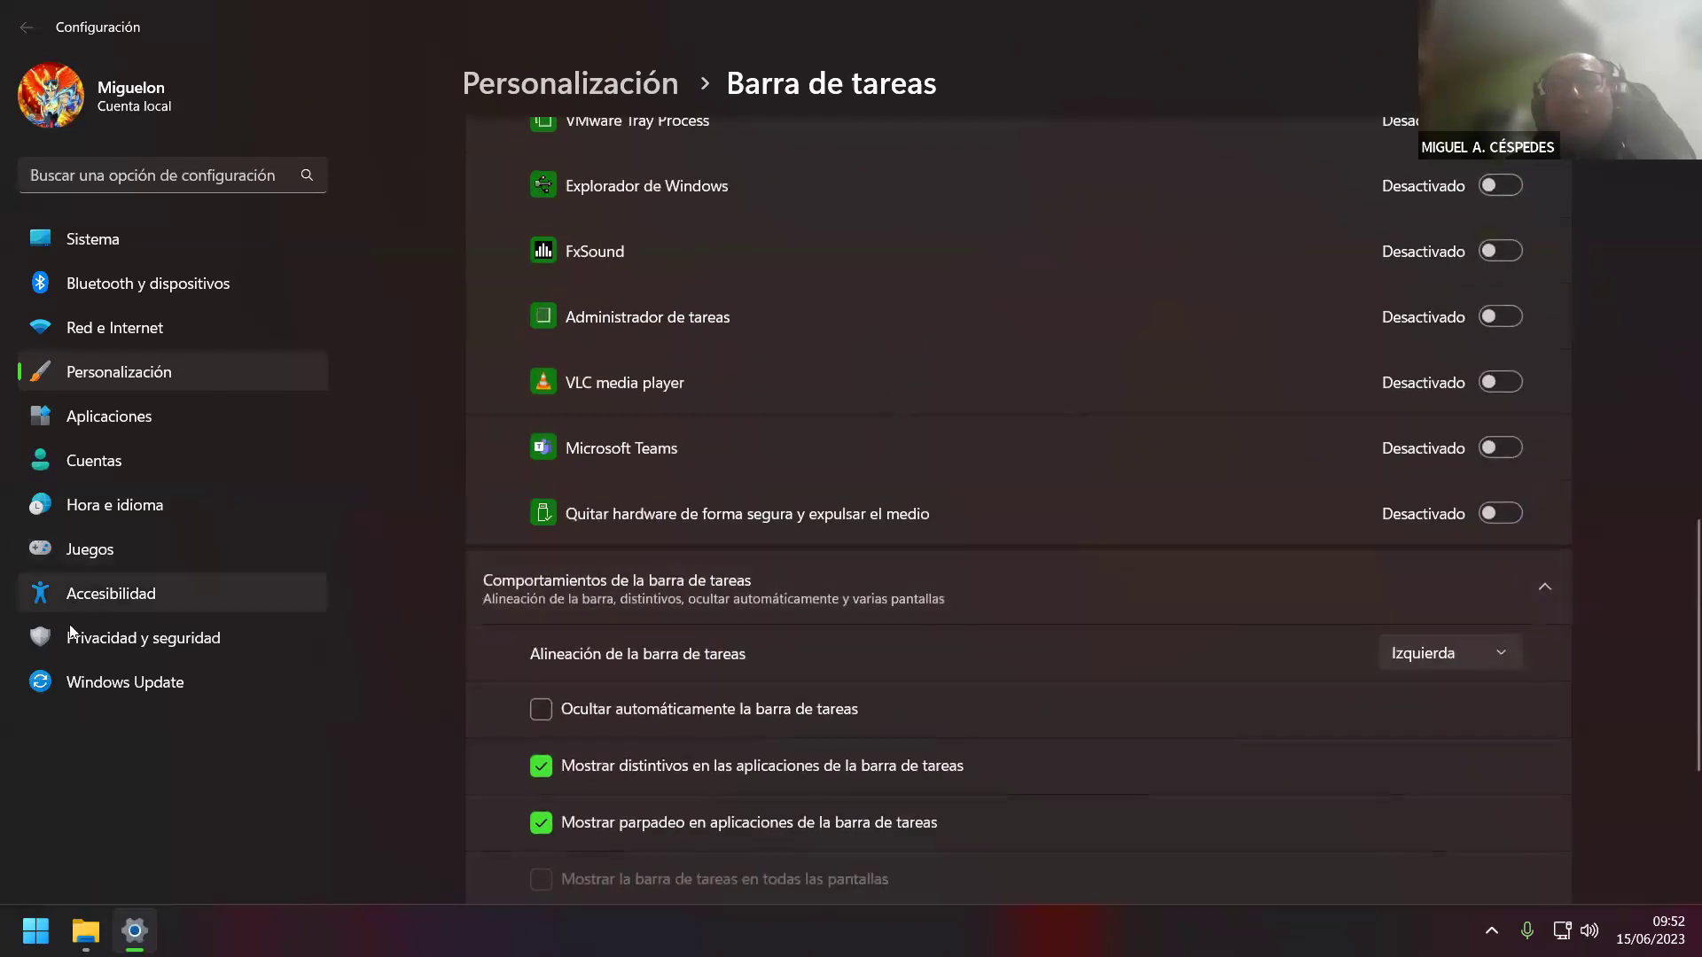
pyautogui.click(179, 684)
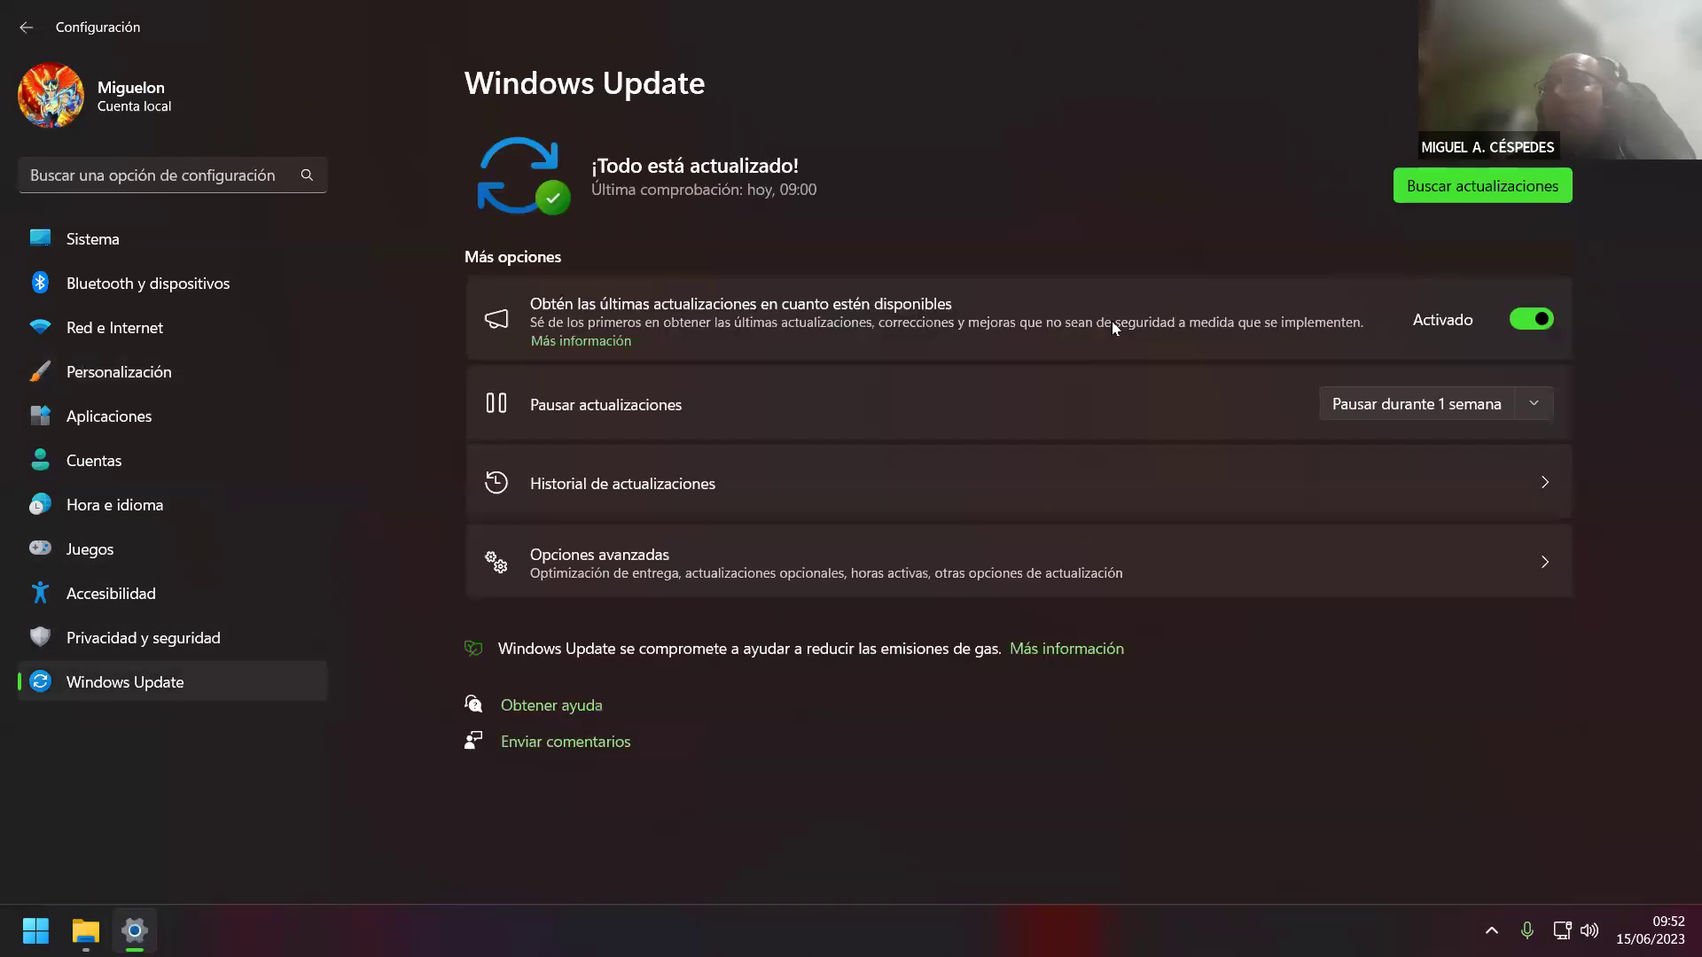
pyautogui.click(1445, 192)
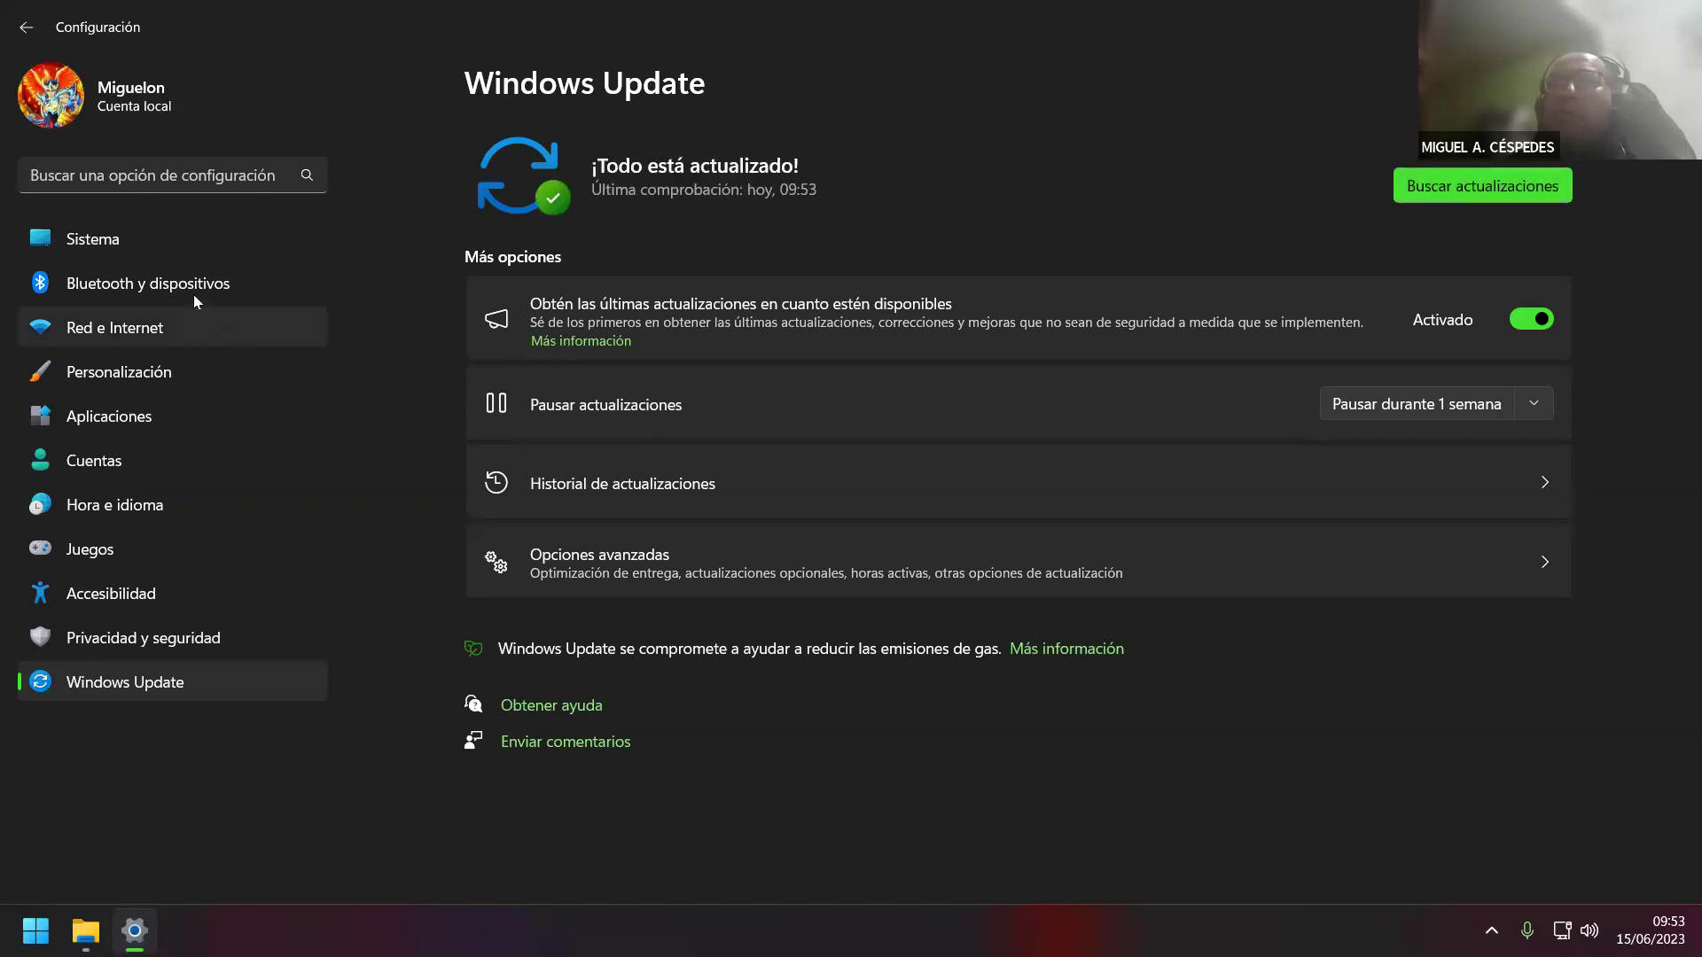
# - In the Start personalization settings, turn off showing recently added apps
pyautogui.click(209, 371)
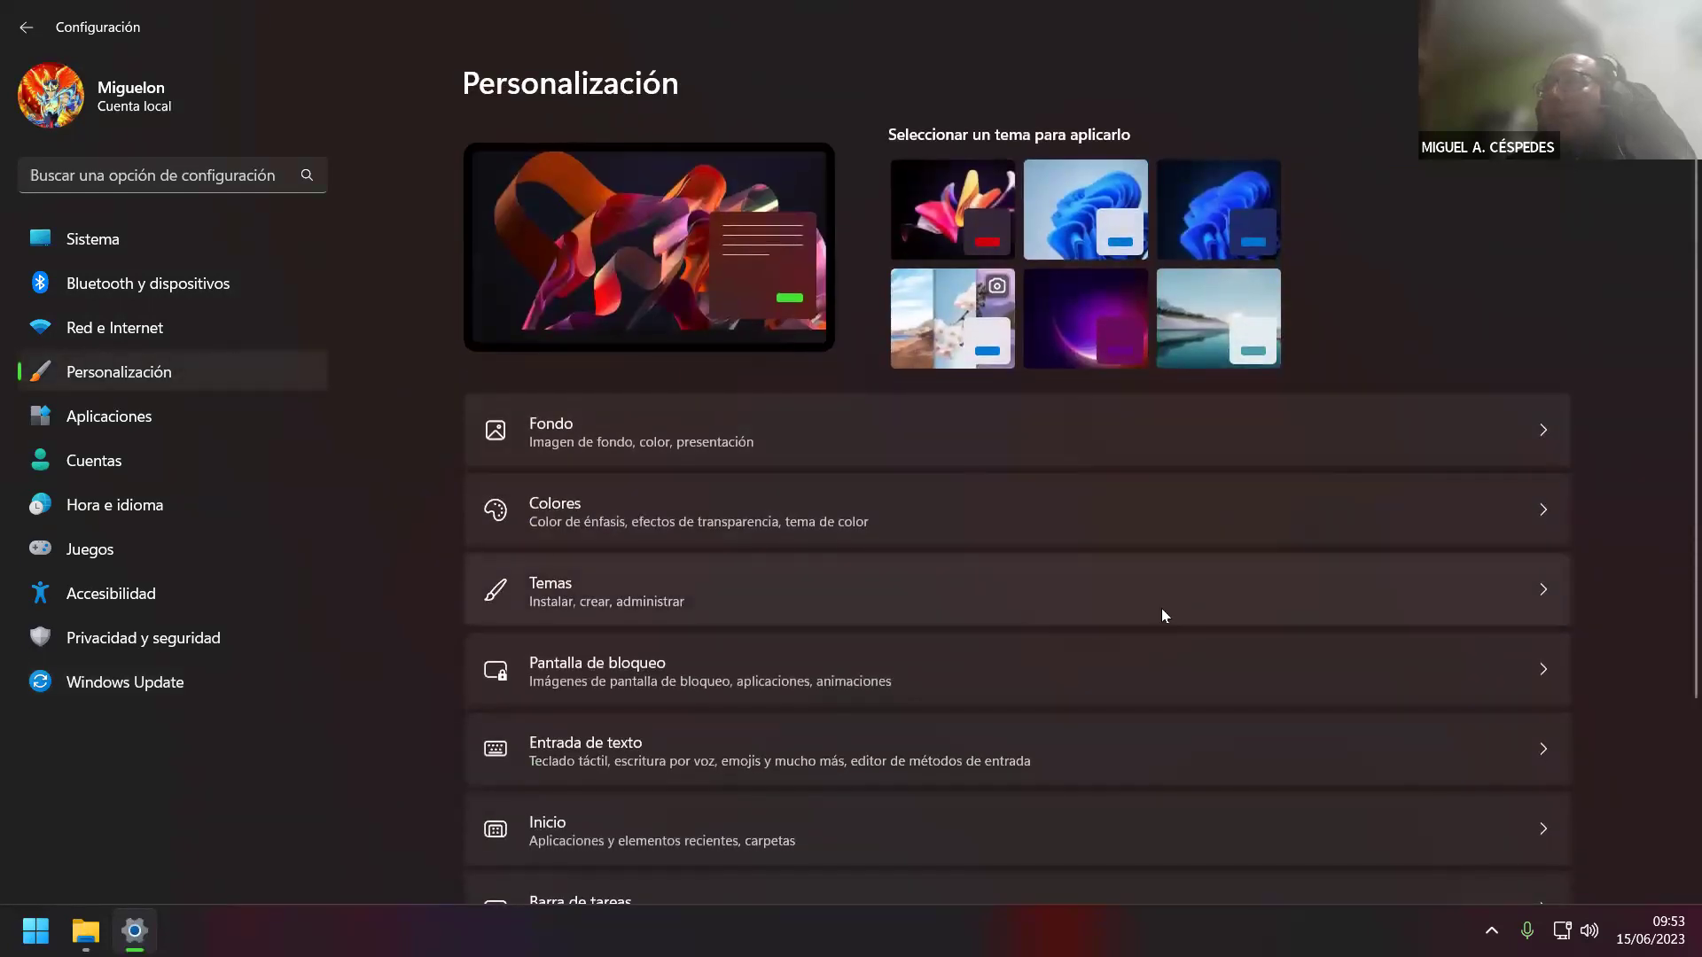
pyautogui.scroll(-3, 1159, 612)
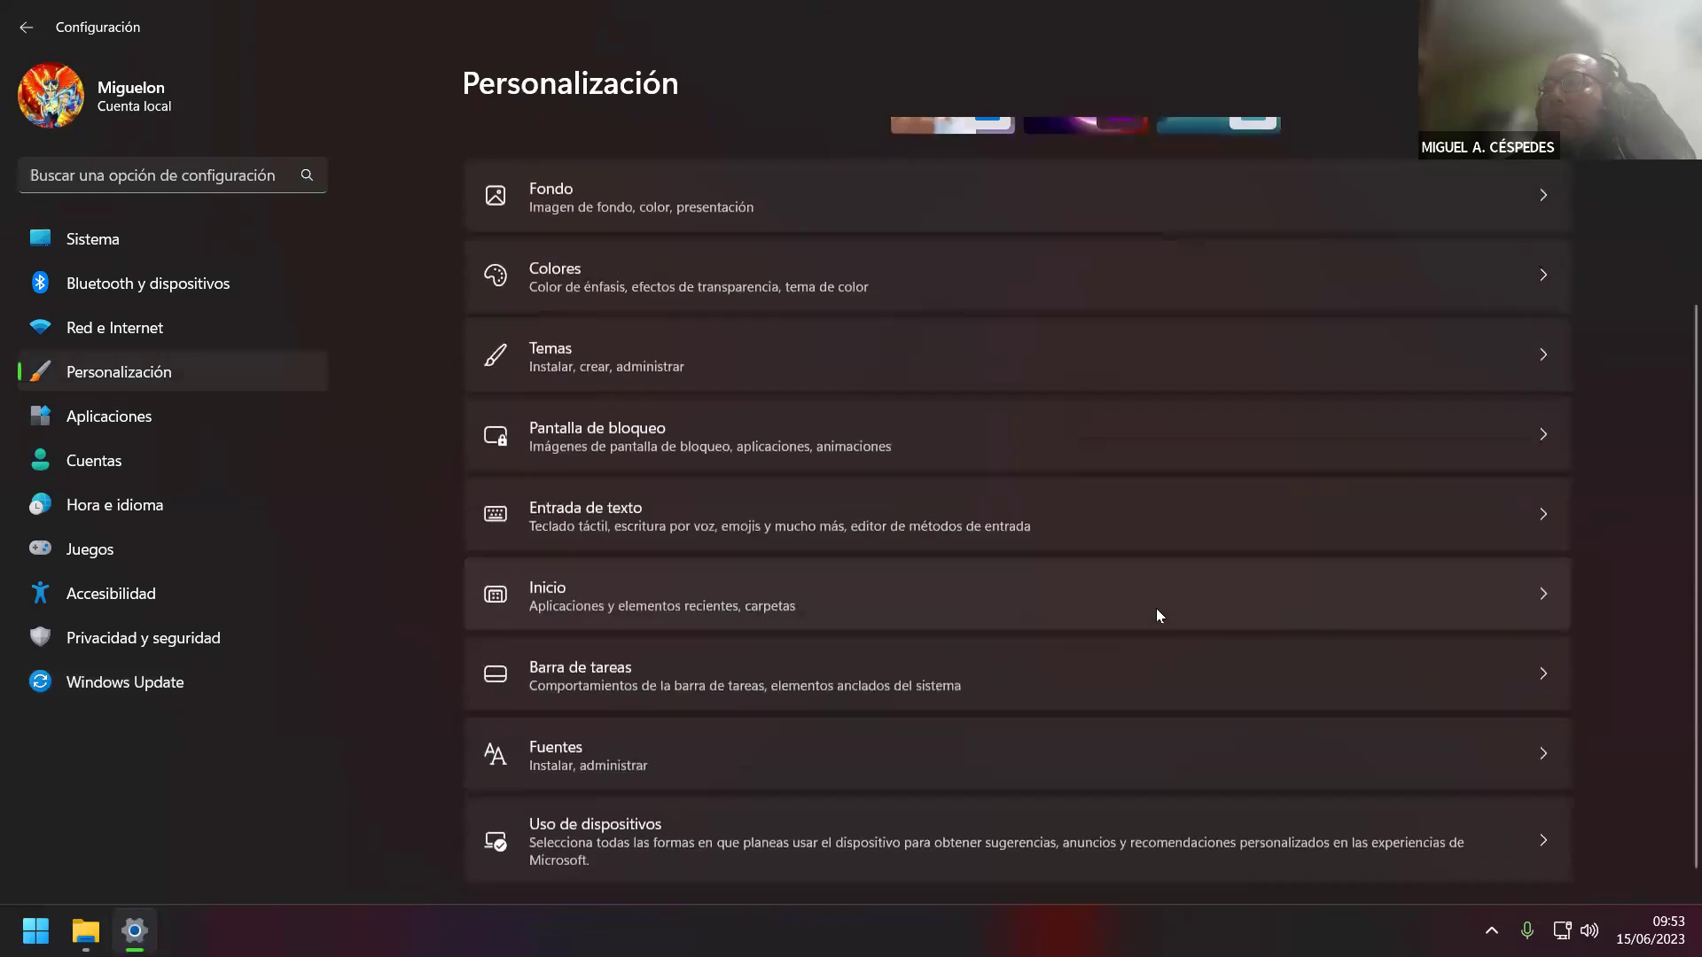
pyautogui.click(1035, 599)
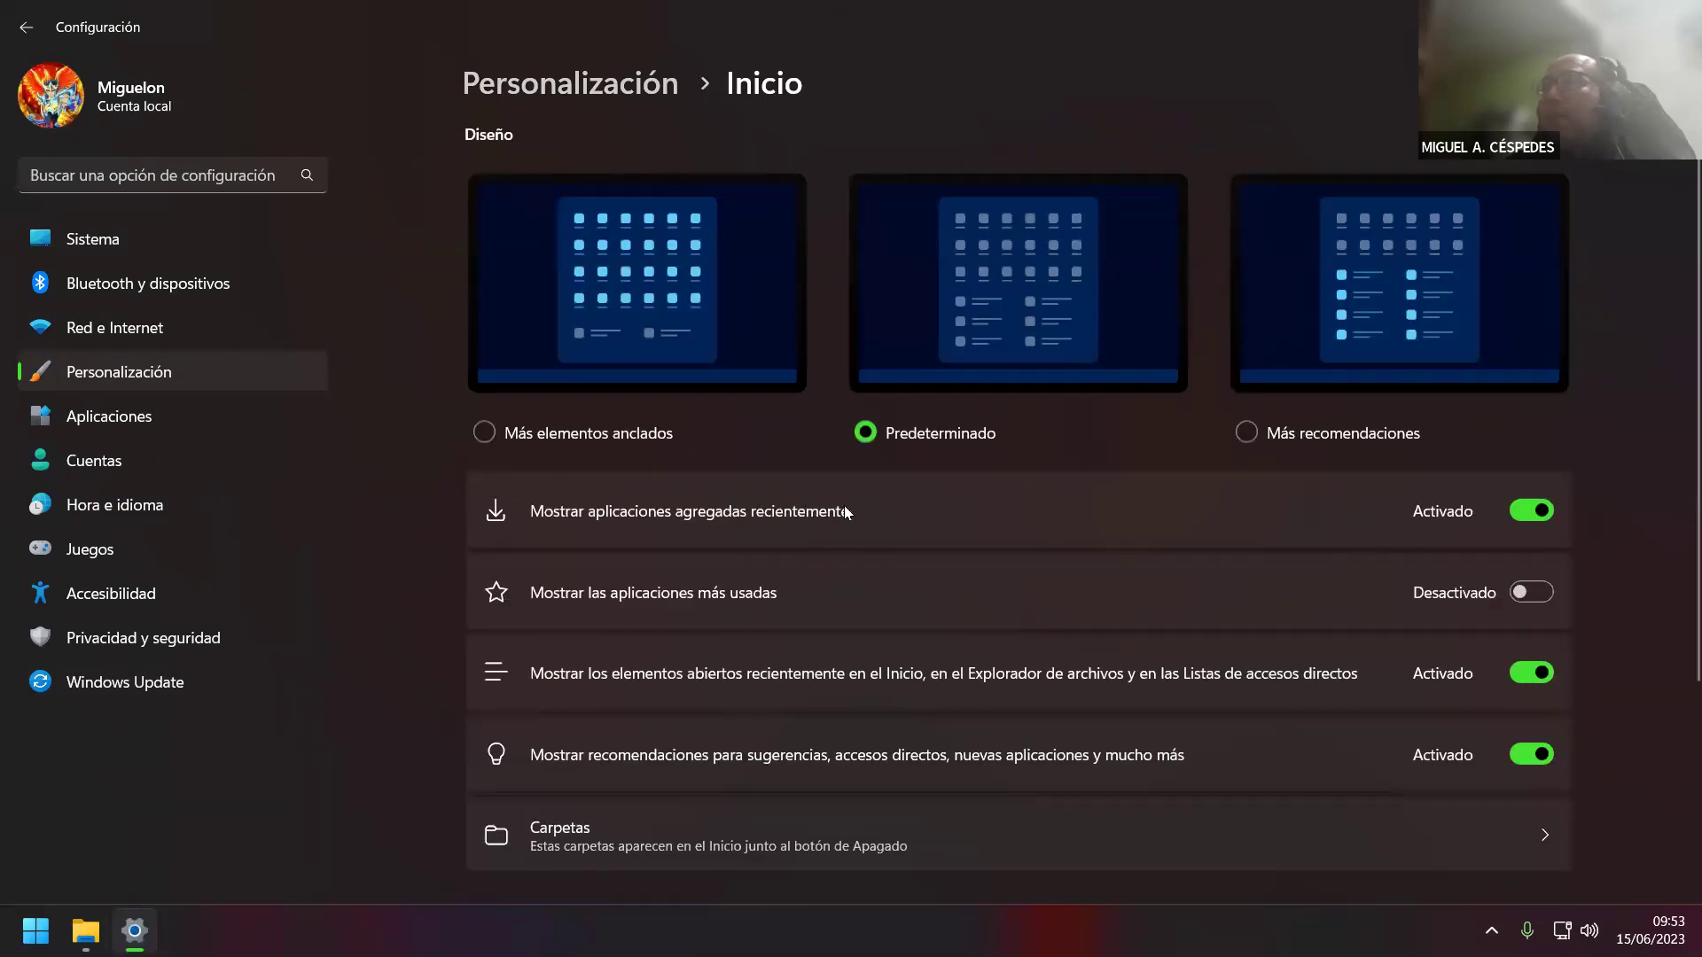
pyautogui.click(1535, 512)
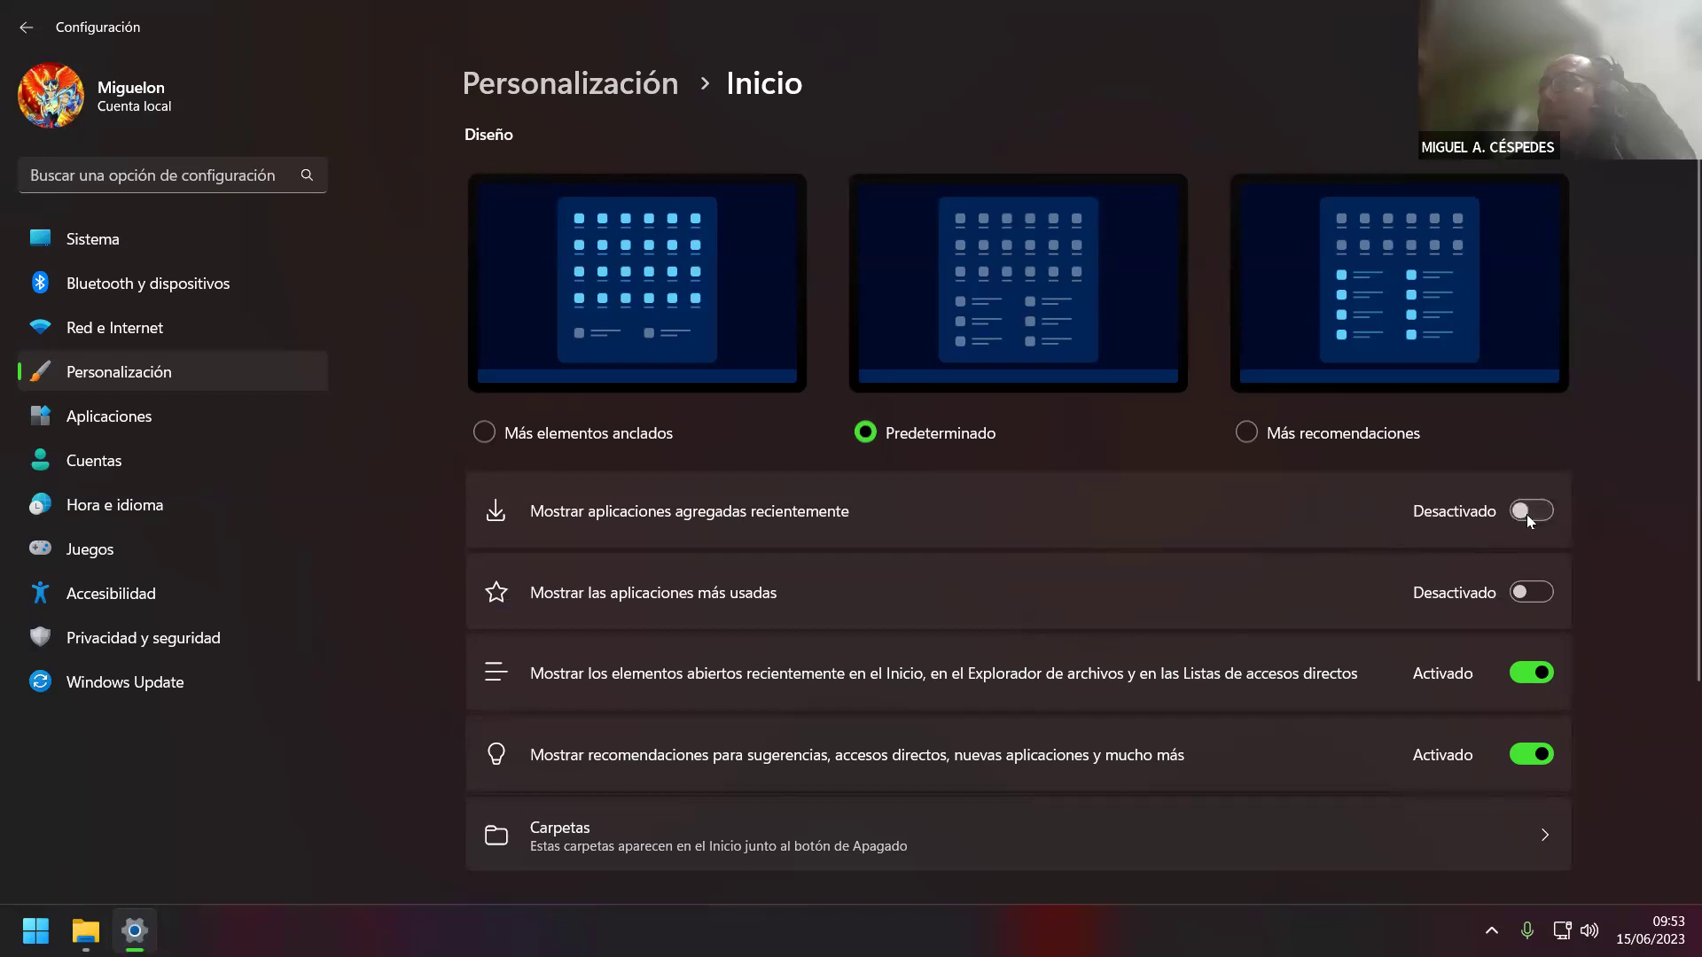
# - Check the Start menu recommendations, and turn off showing recently opened items in Start, File Explorer and Jump Lists
pyautogui.click(35, 931)
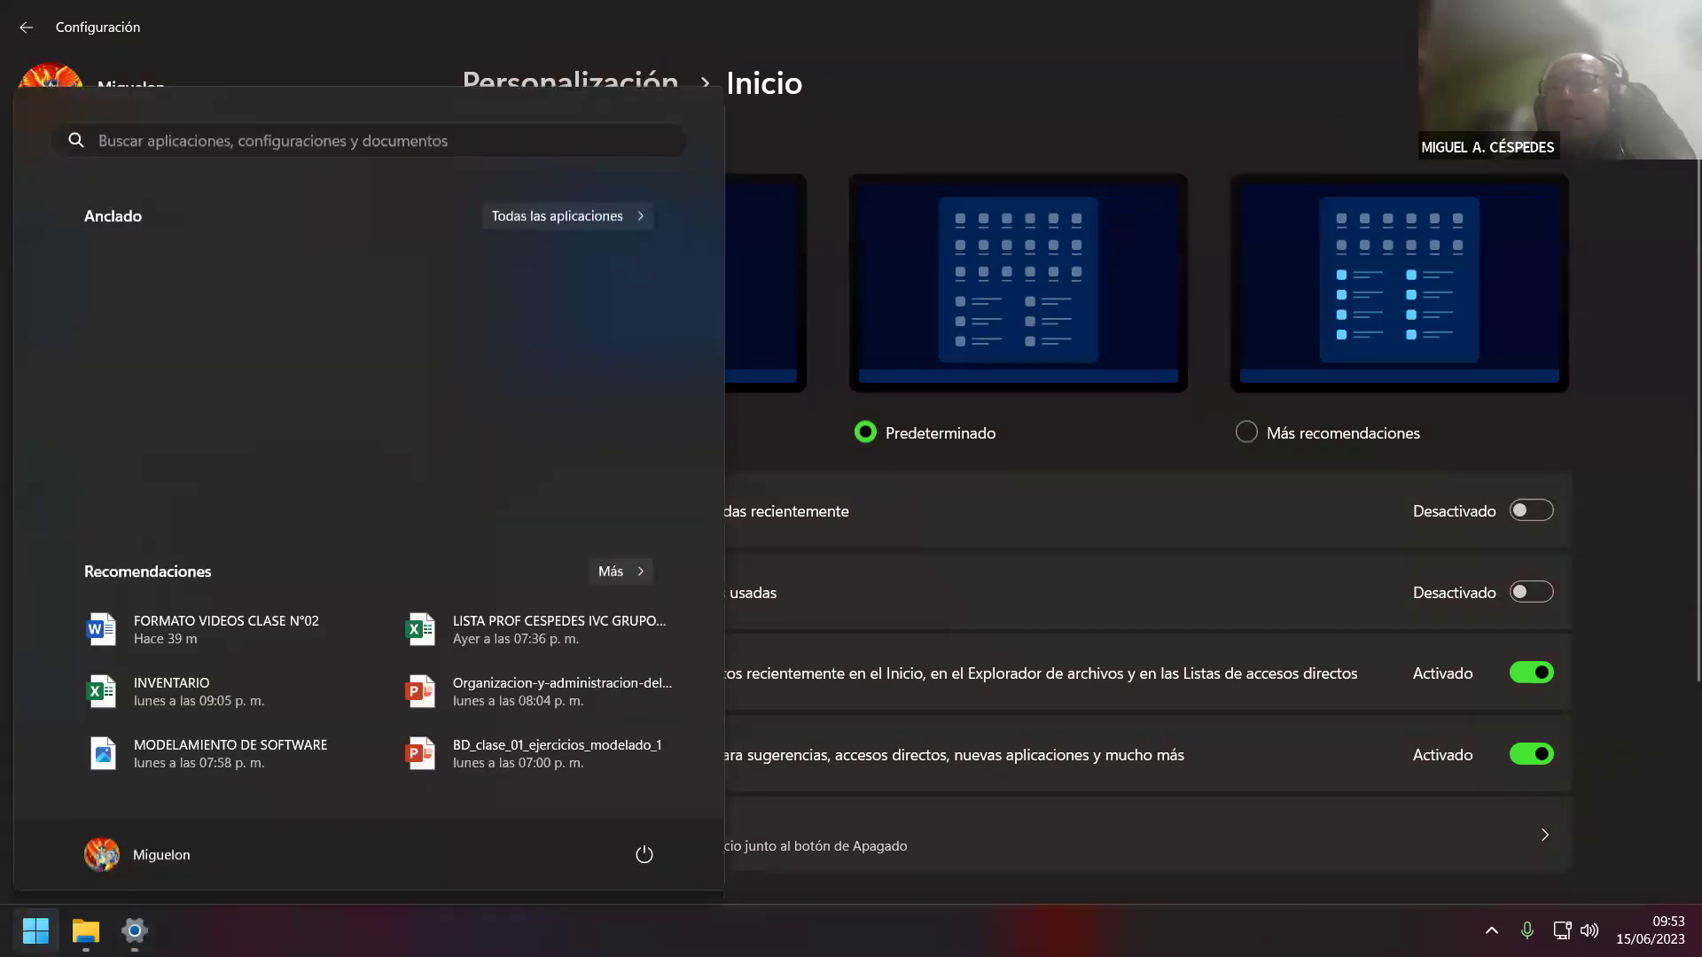
pyautogui.press('Escape')
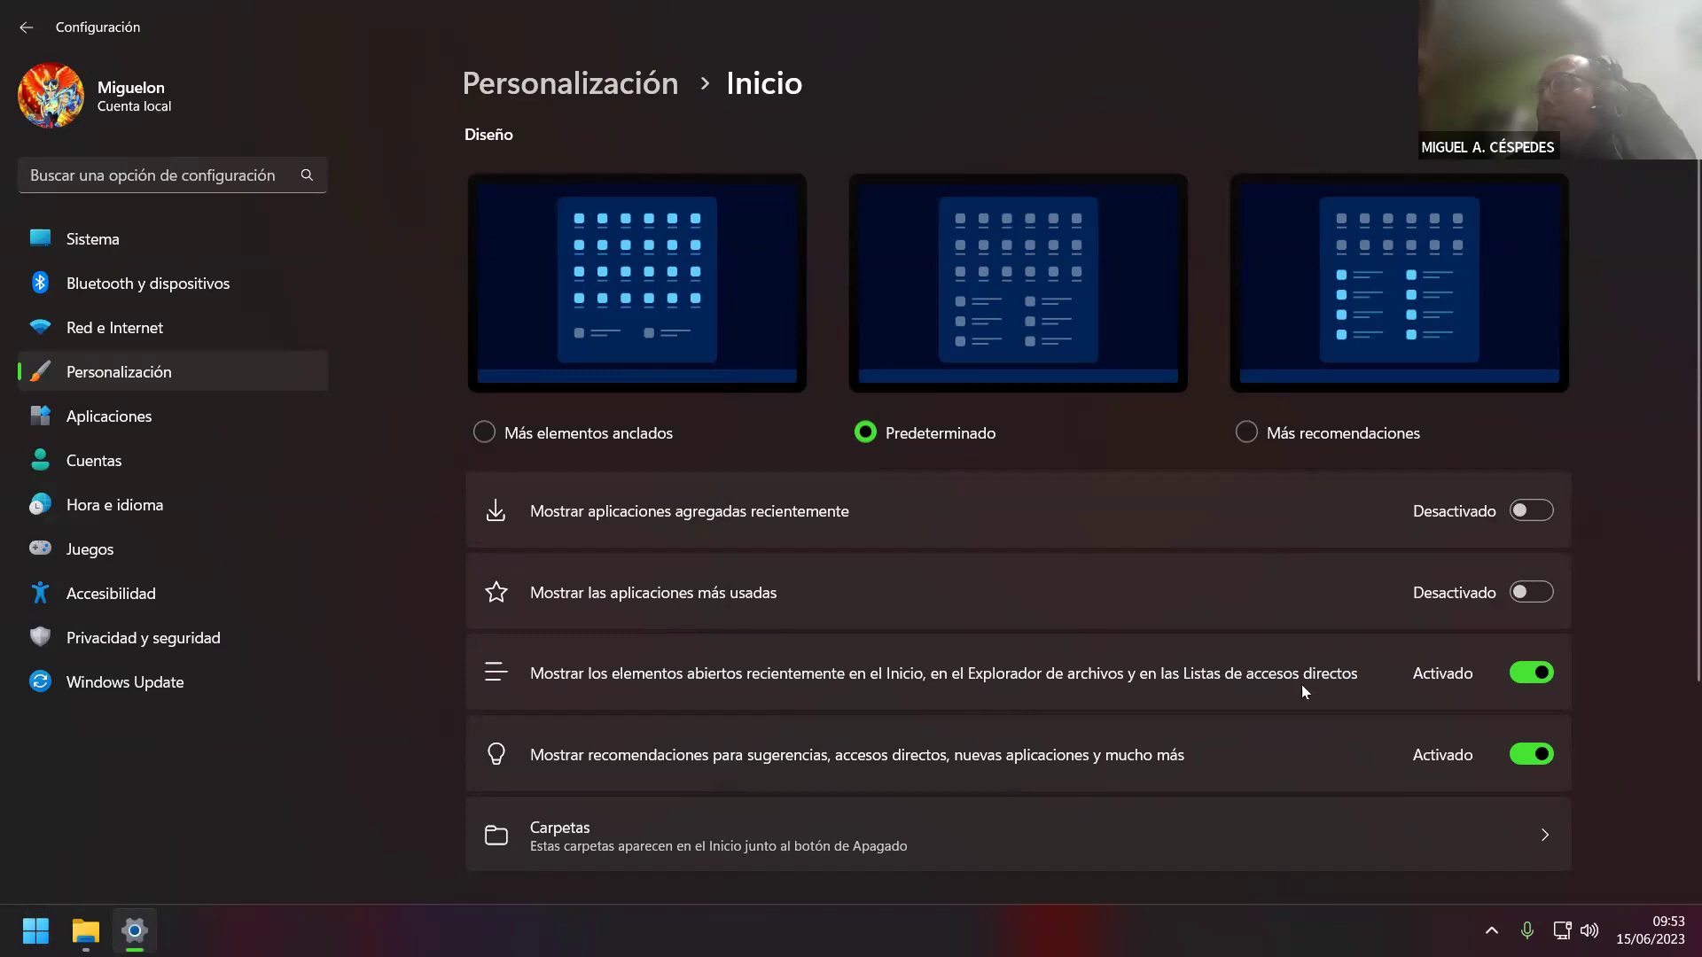
pyautogui.click(1536, 675)
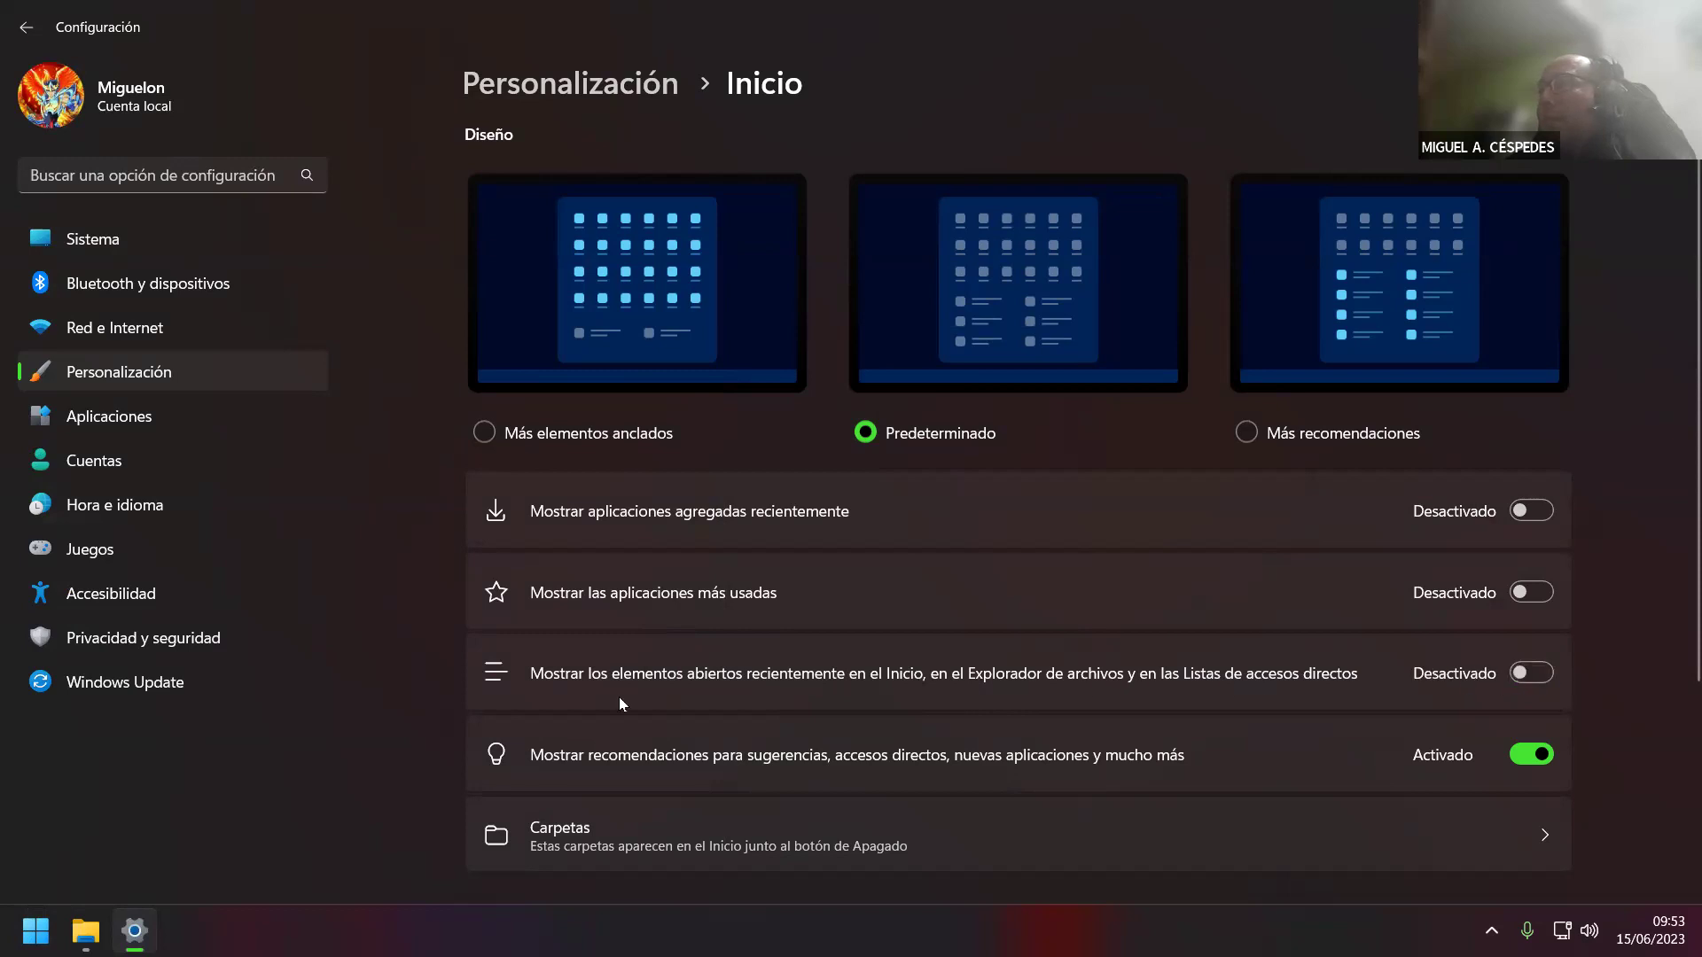
# - Check the Start menu, and turn off recommendations for suggestions, shortcuts and new apps in the Start settings
pyautogui.click(36, 930)
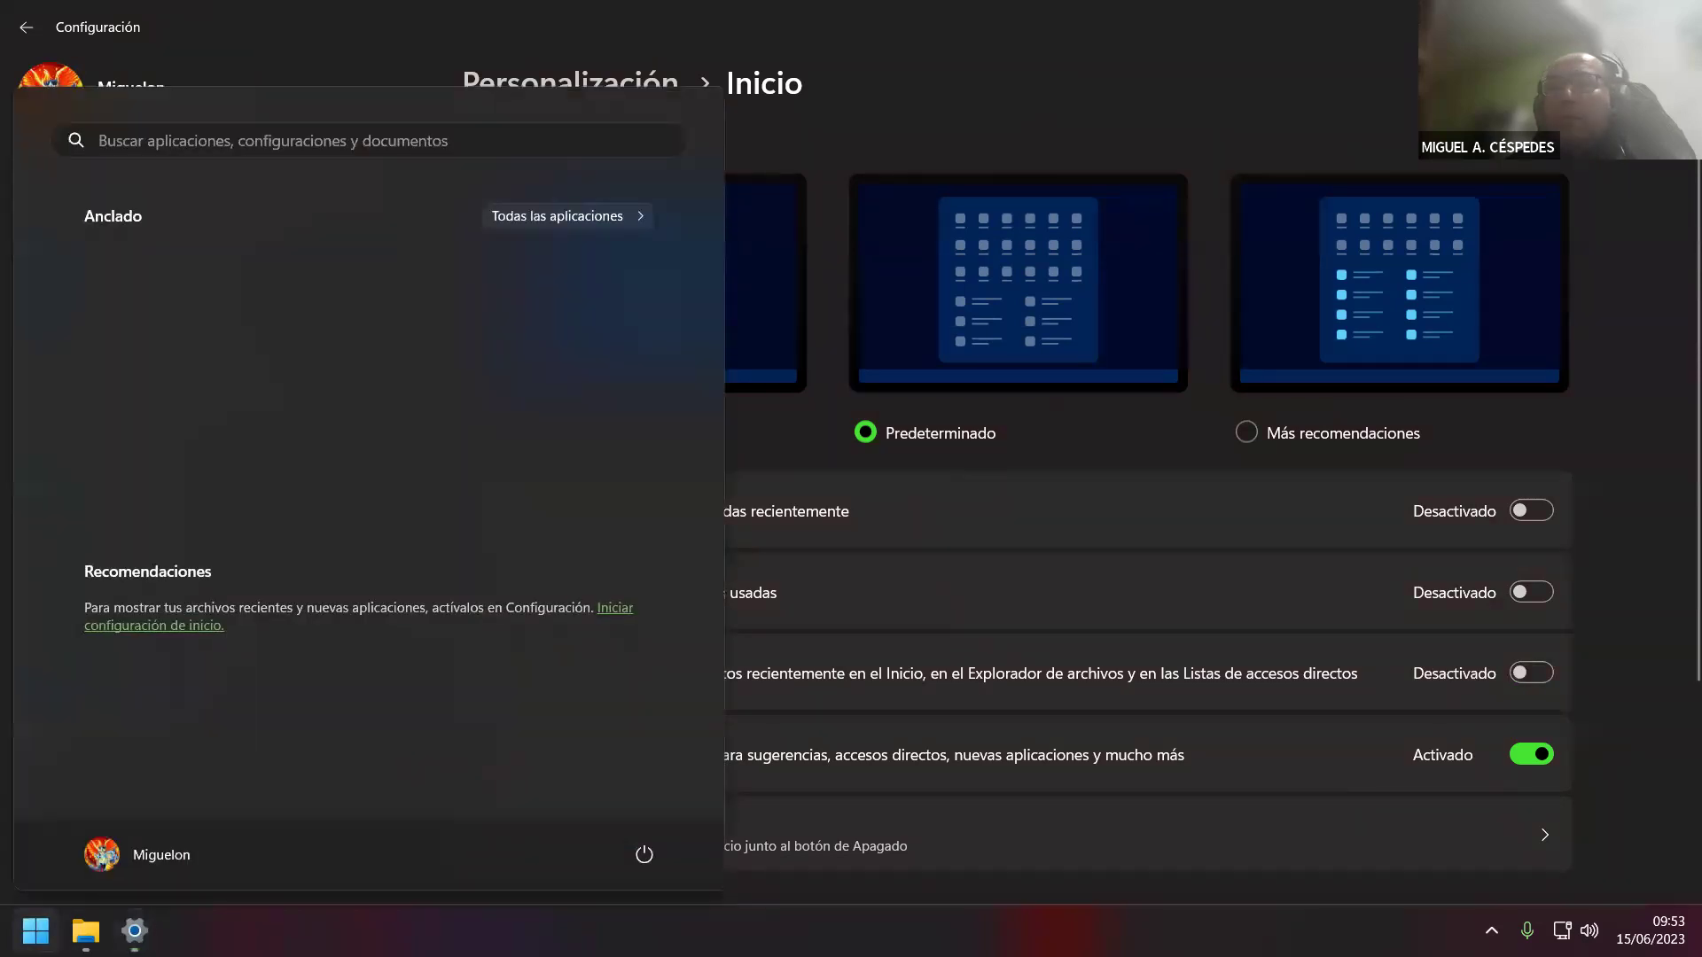
pyautogui.press('Escape')
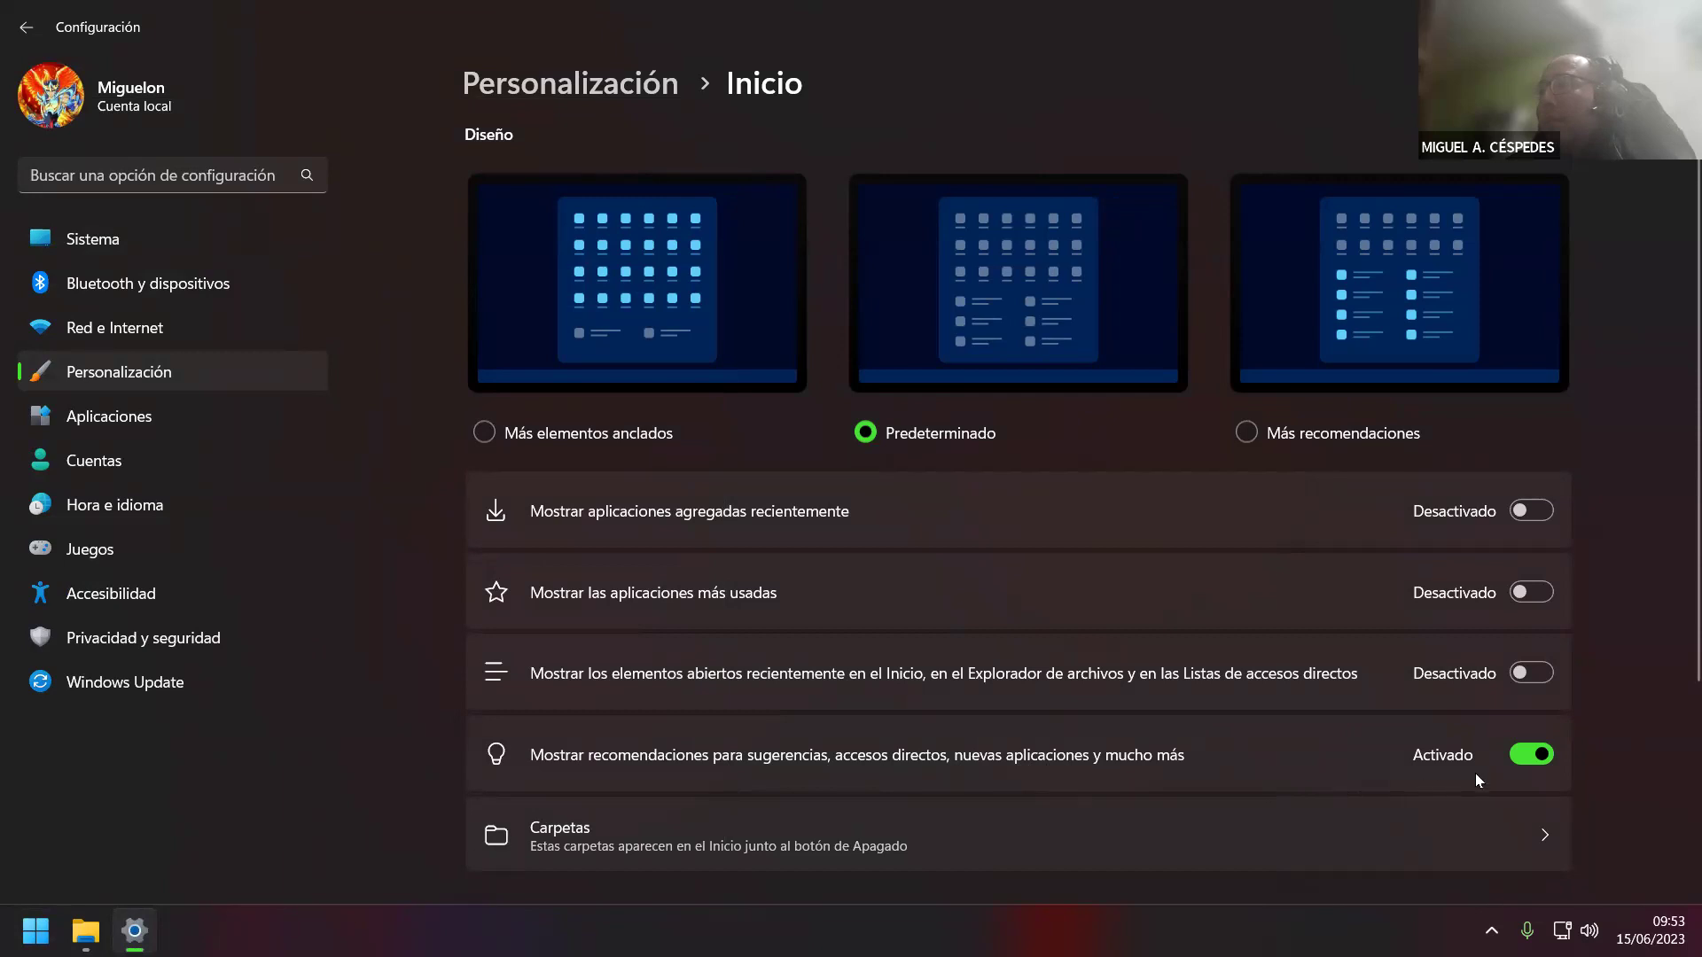
pyautogui.click(1533, 756)
pyautogui.scroll(-2, 989, 693)
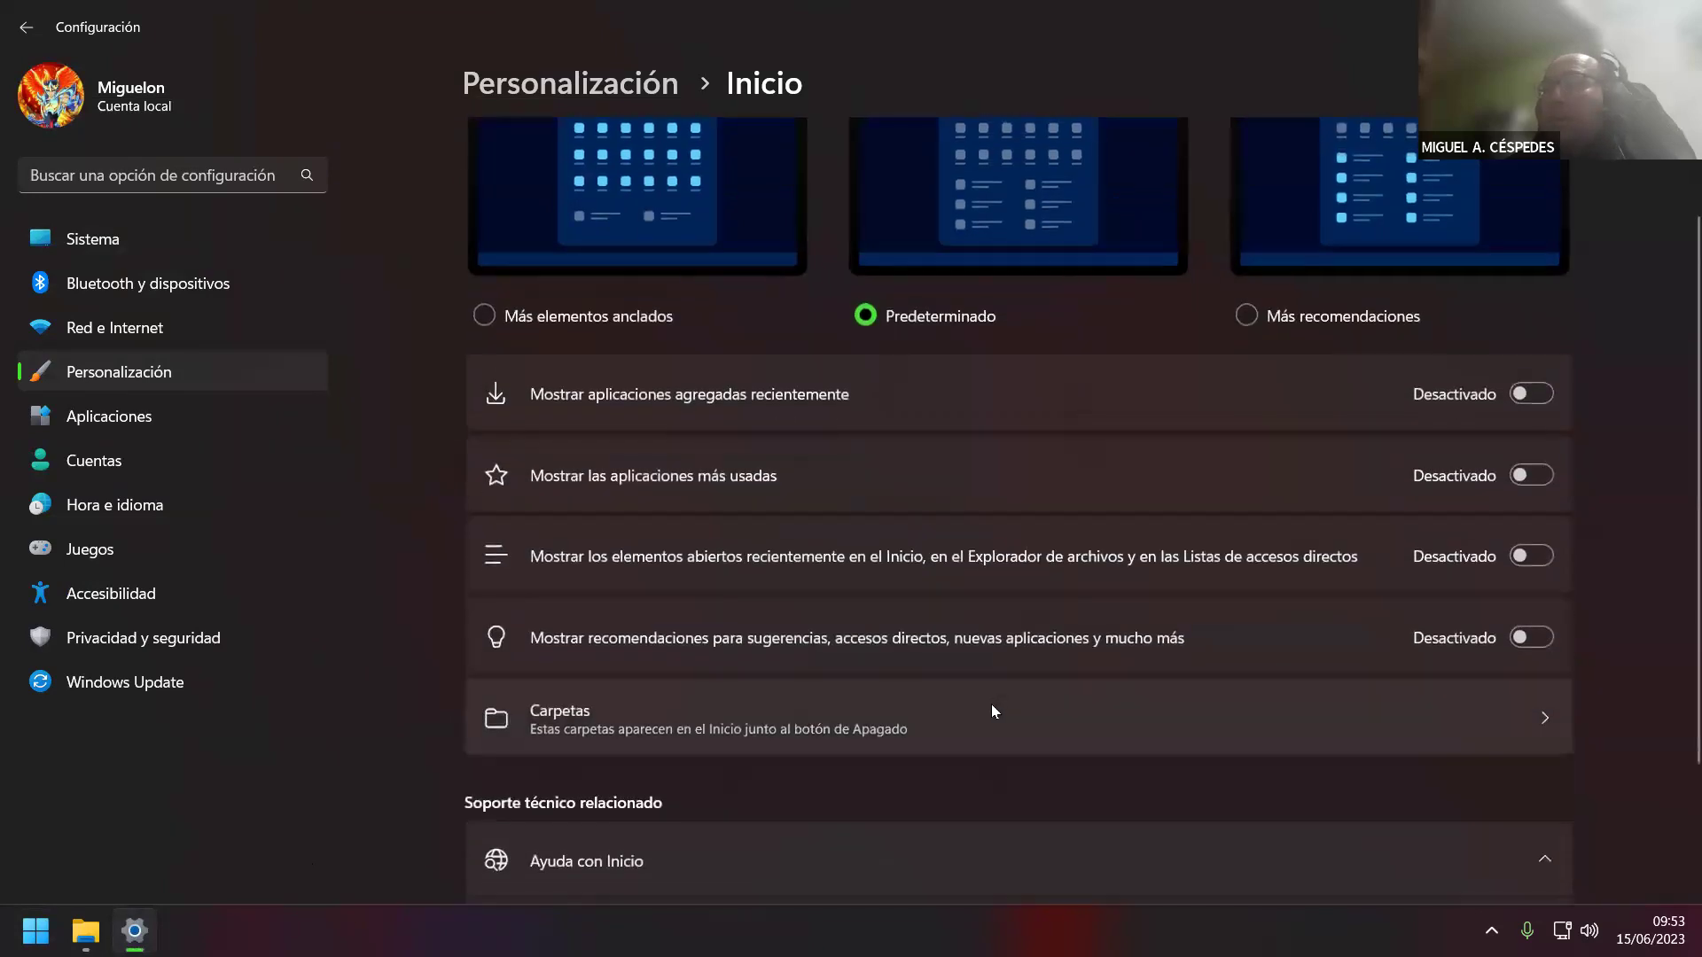
# - Review the folder options for the area beside the power button, and check the Start menu from the Start settings
pyautogui.click(1543, 725)
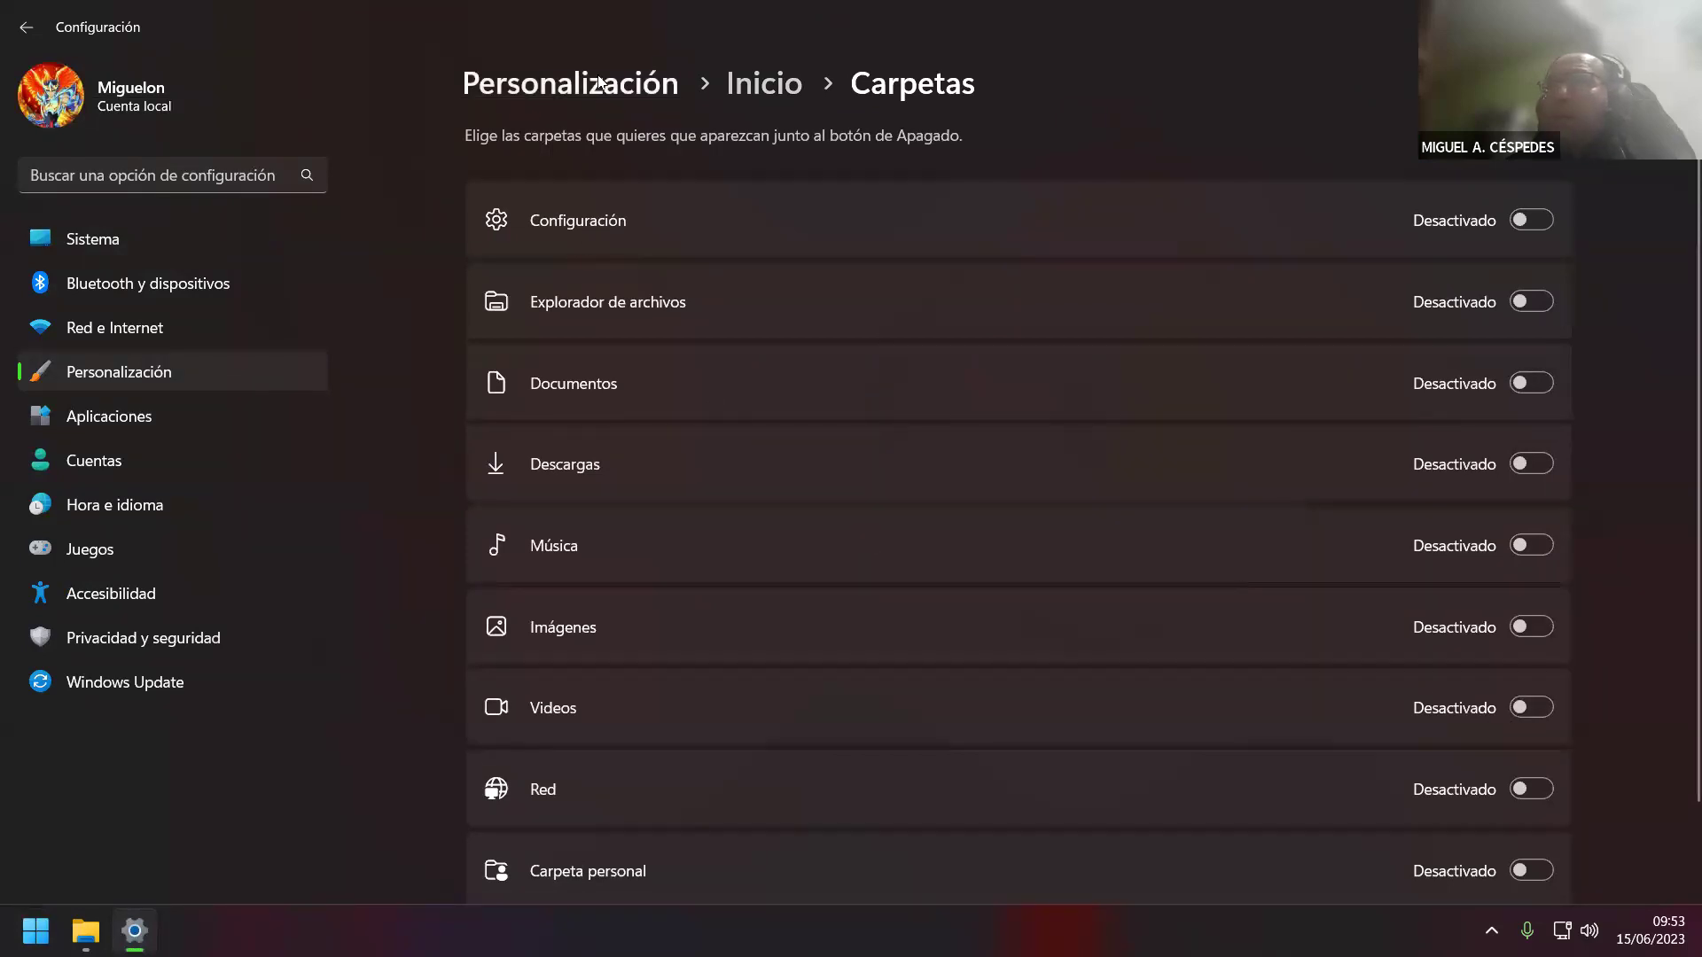
pyautogui.click(549, 84)
pyautogui.scroll(-3, 895, 714)
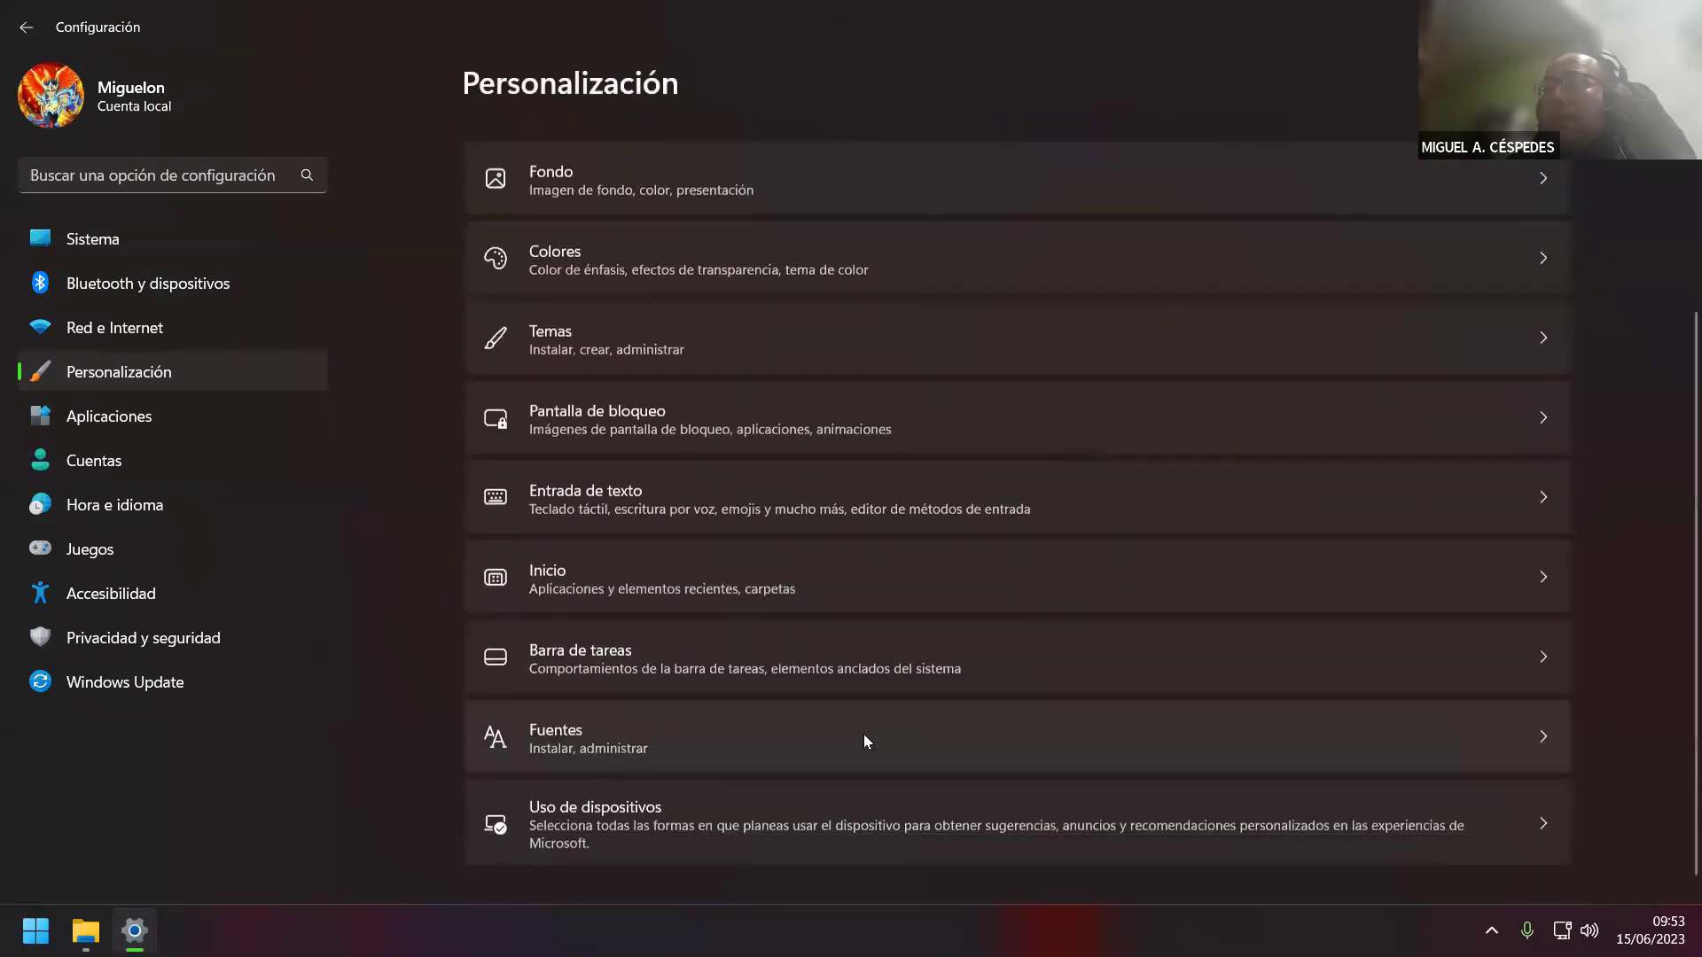
pyautogui.click(790, 568)
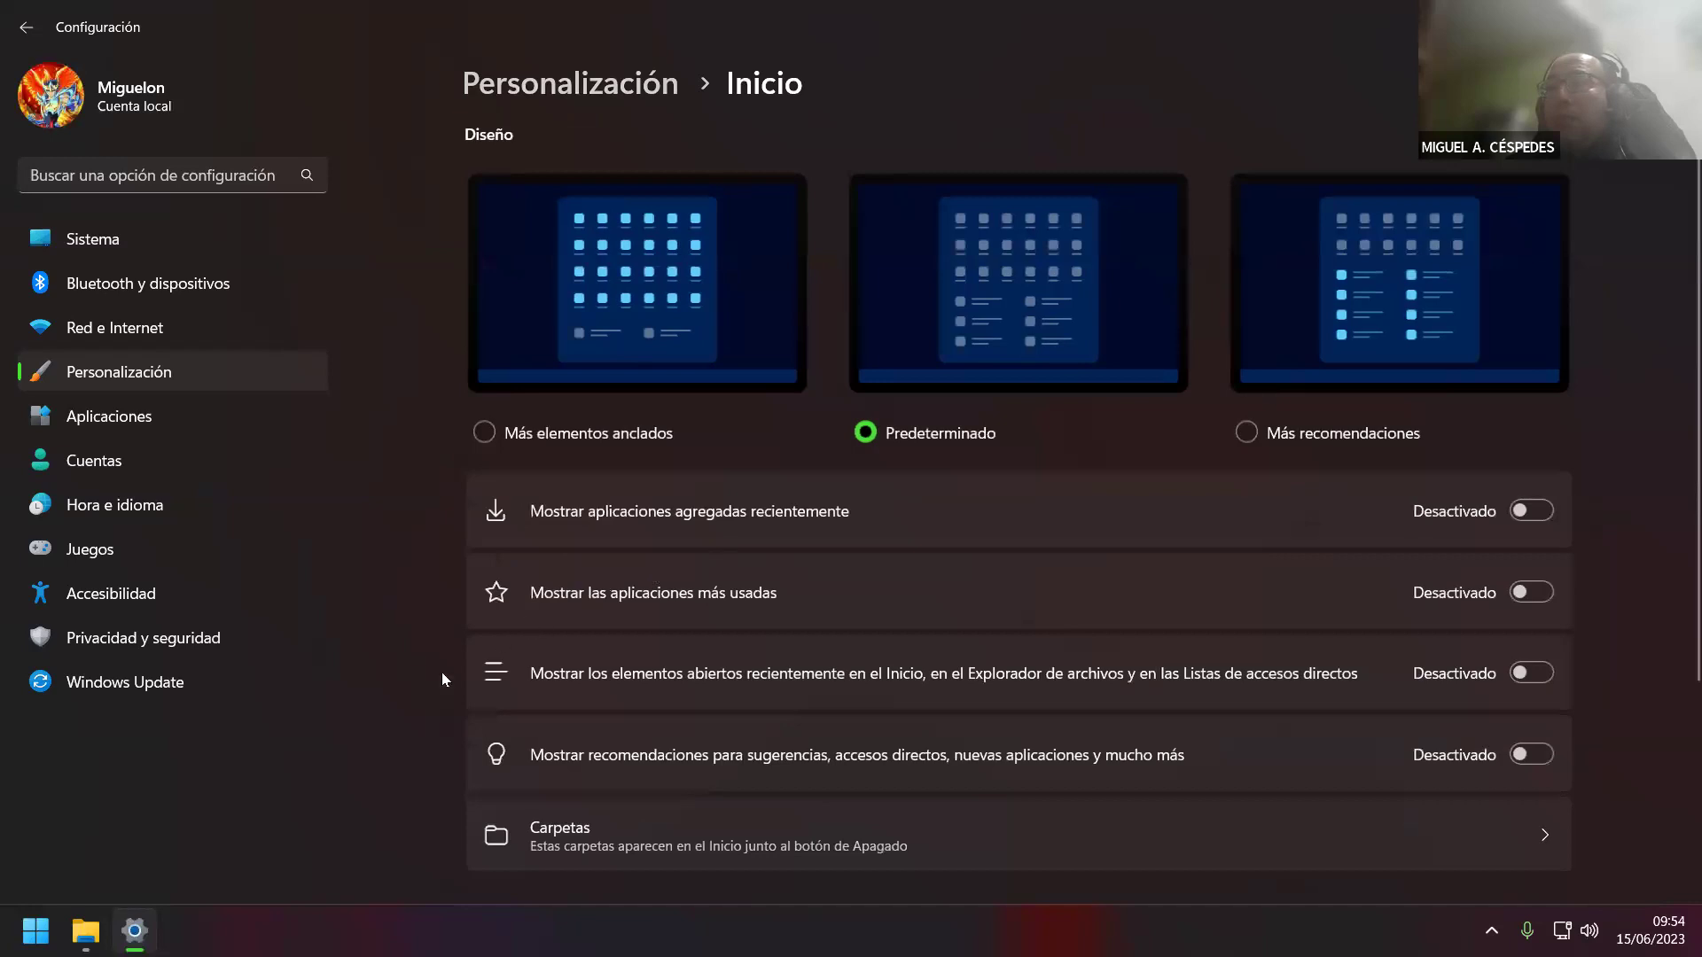
pyautogui.click(36, 931)
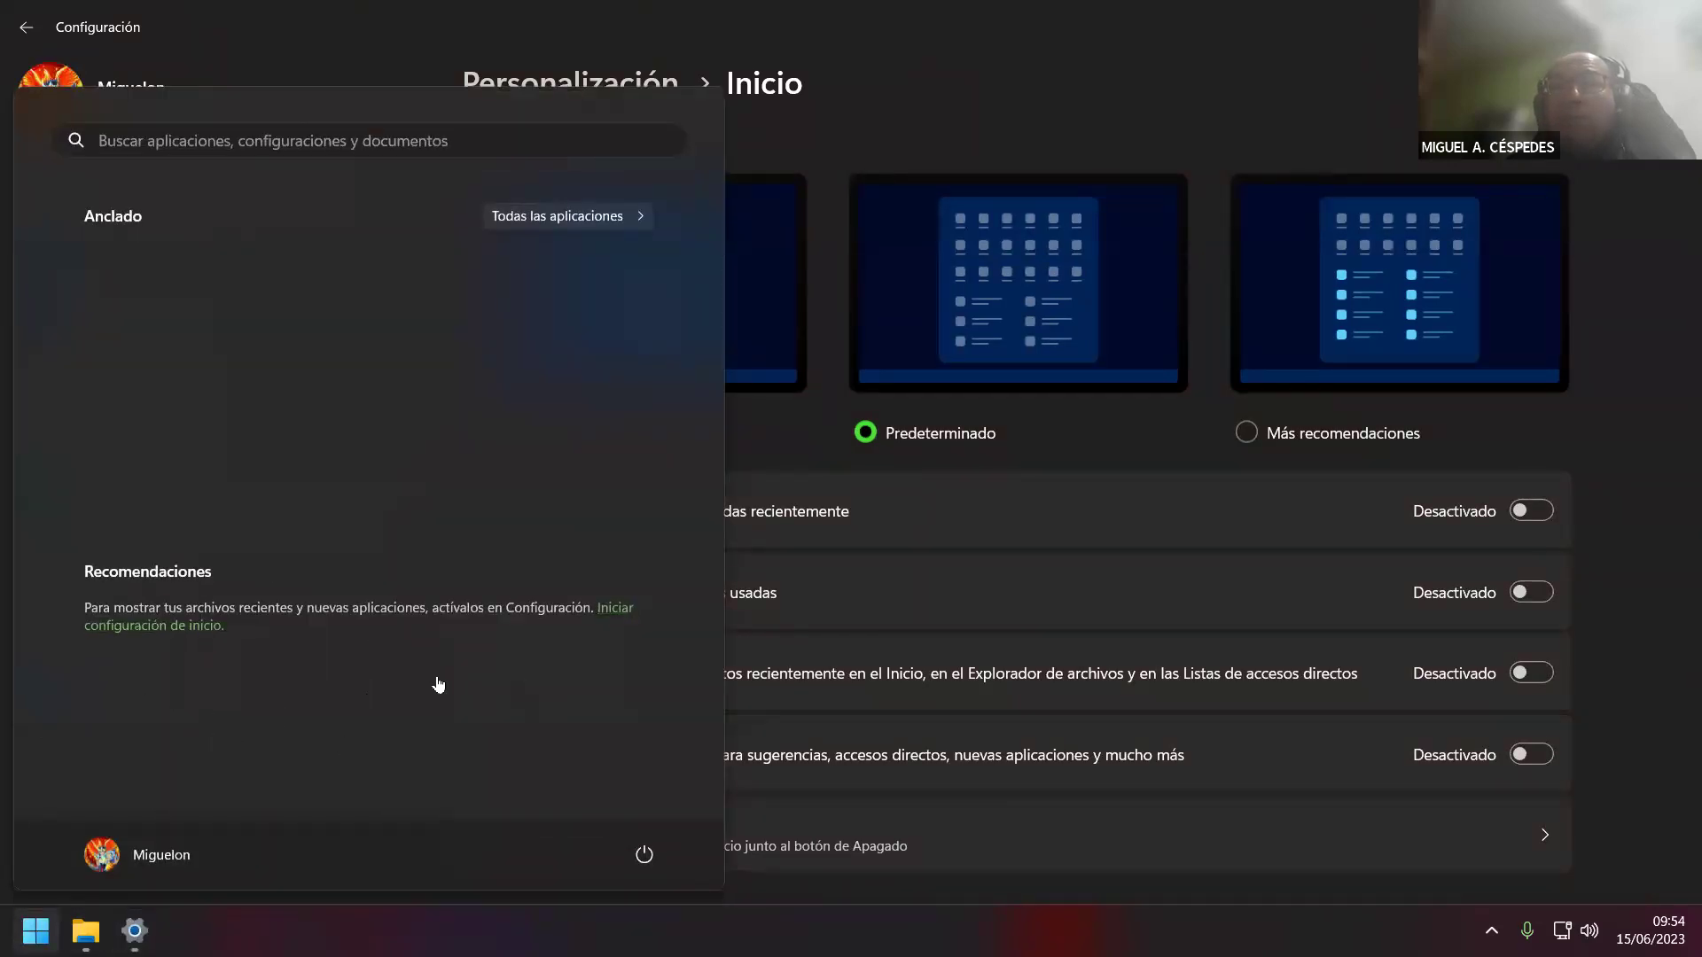
pyautogui.click(1099, 447)
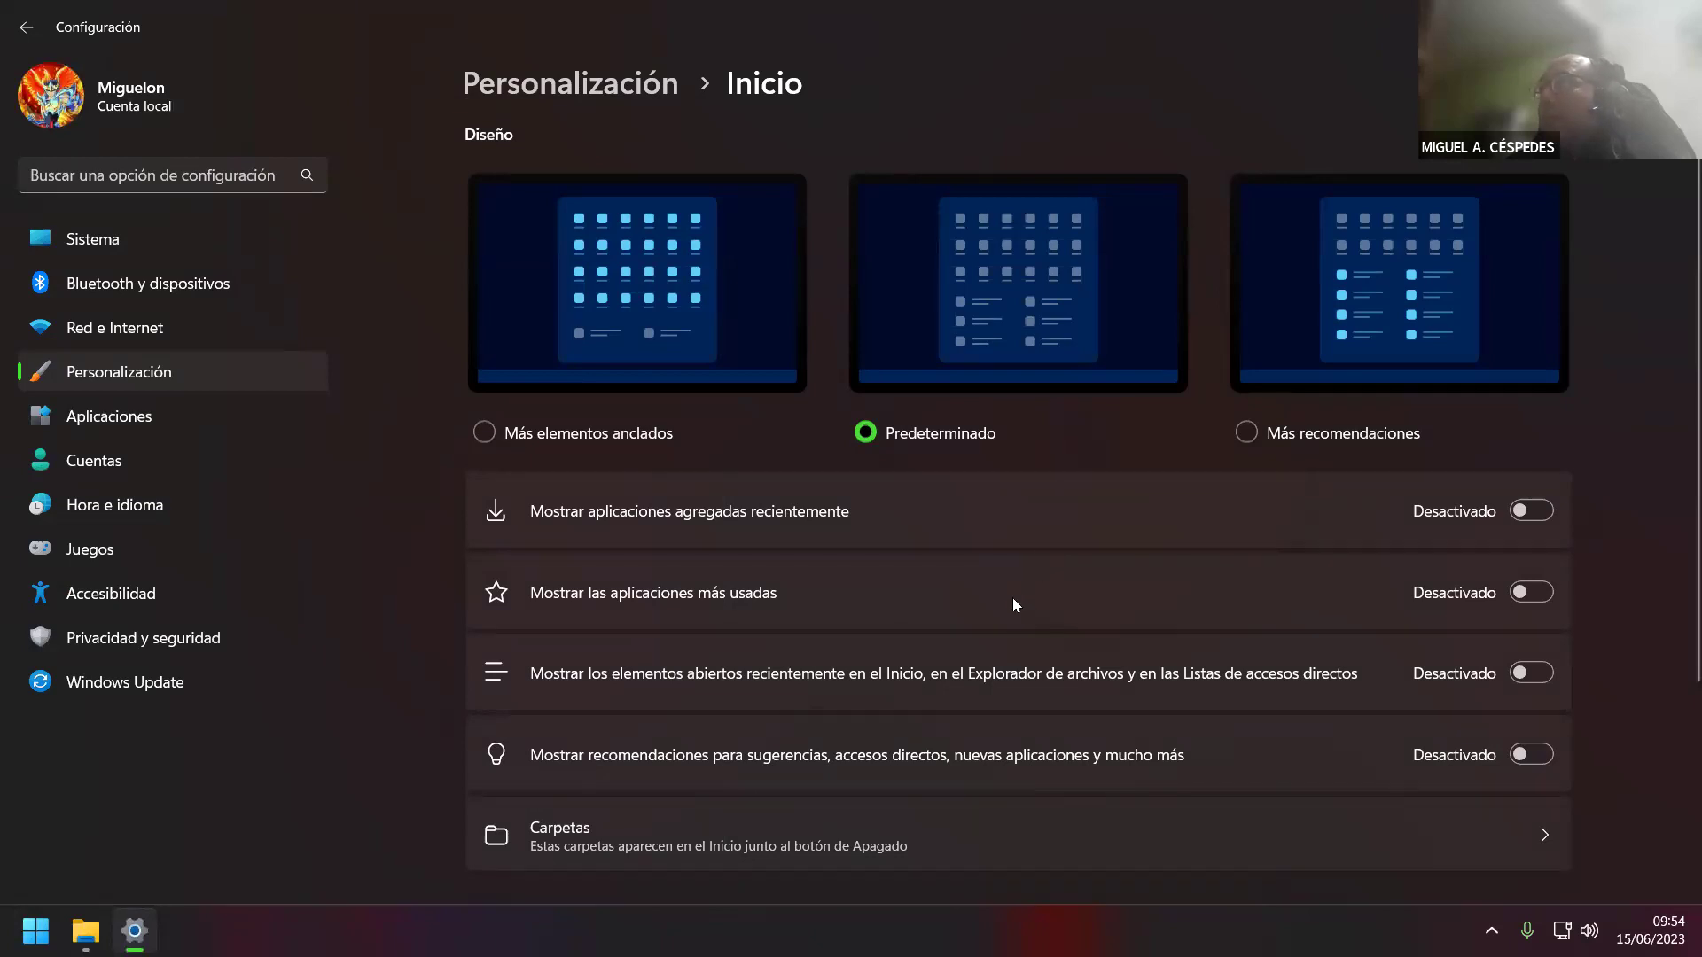
# - In the Colors personalization settings, turn on showing the accent color on Start and the taskbar
pyautogui.scroll(-3, 996, 725)
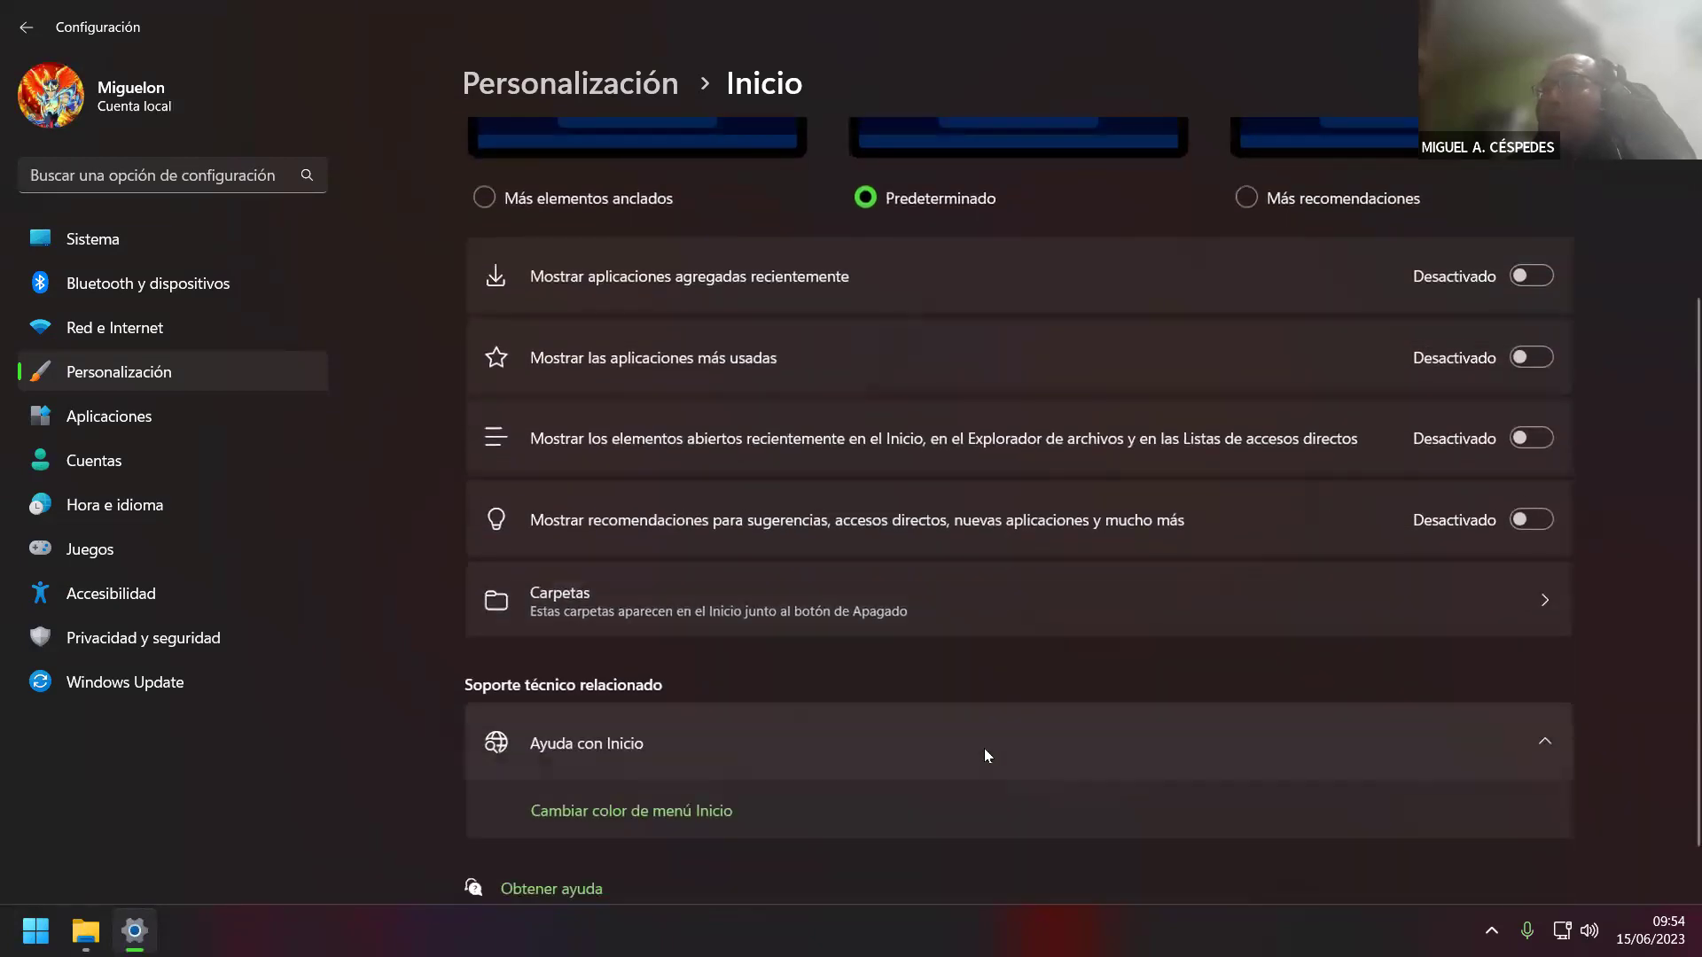
pyautogui.scroll(-1, 984, 748)
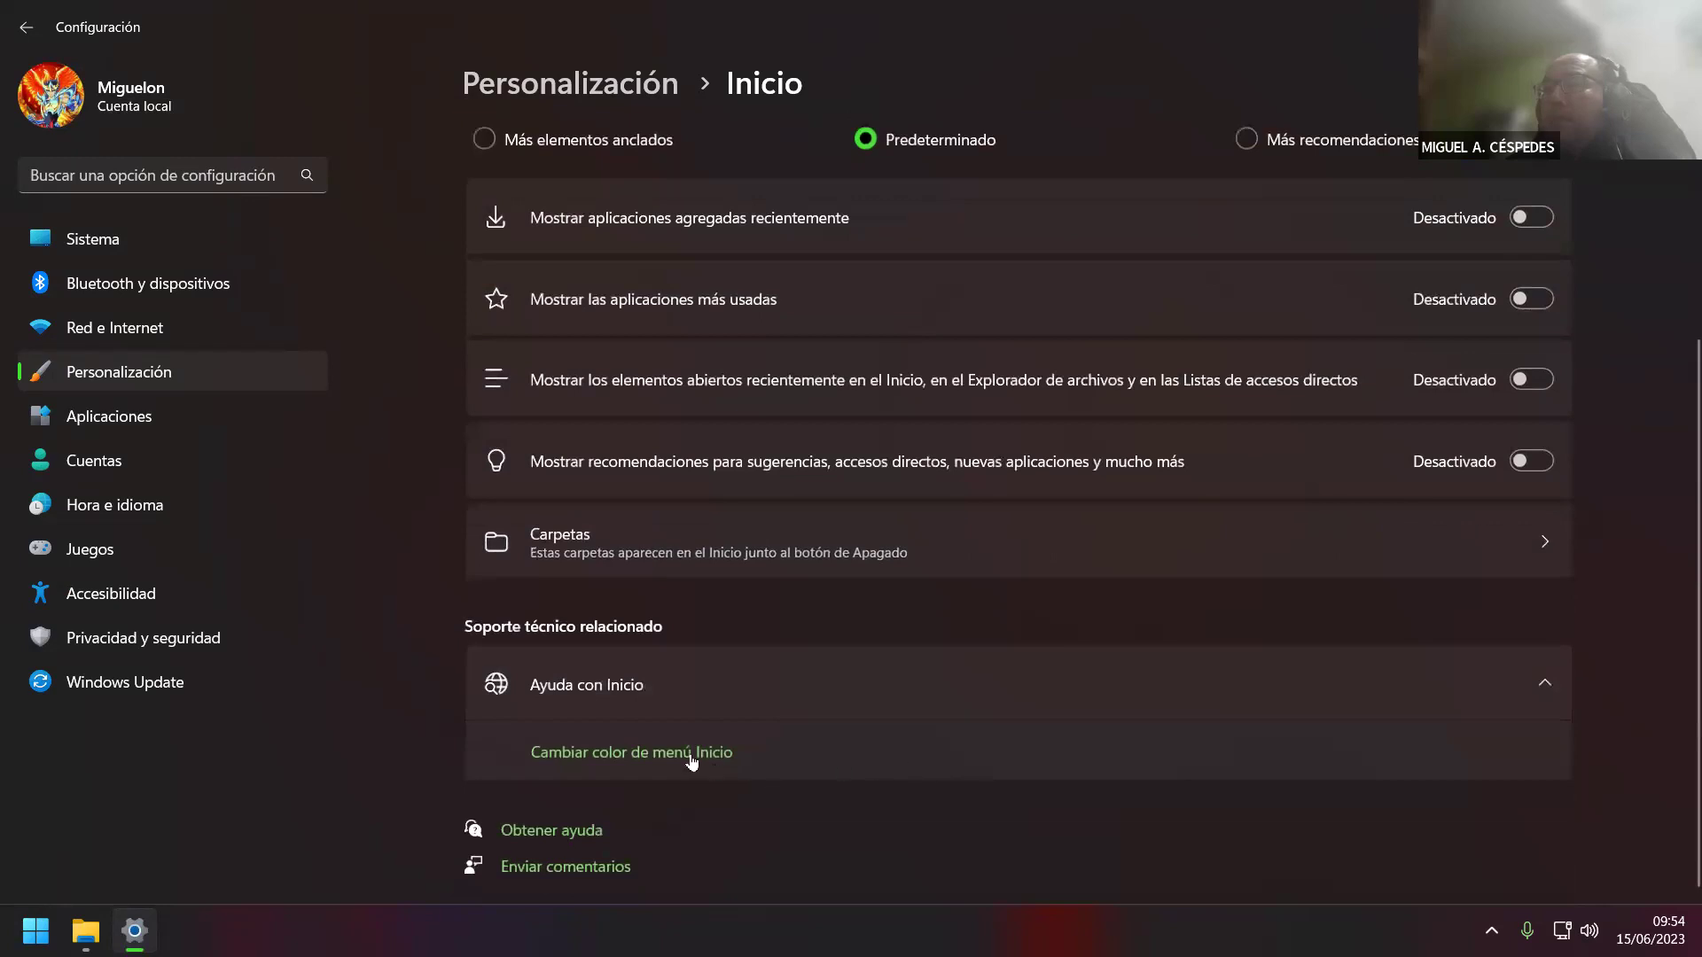
pyautogui.click(172, 372)
pyautogui.click(647, 503)
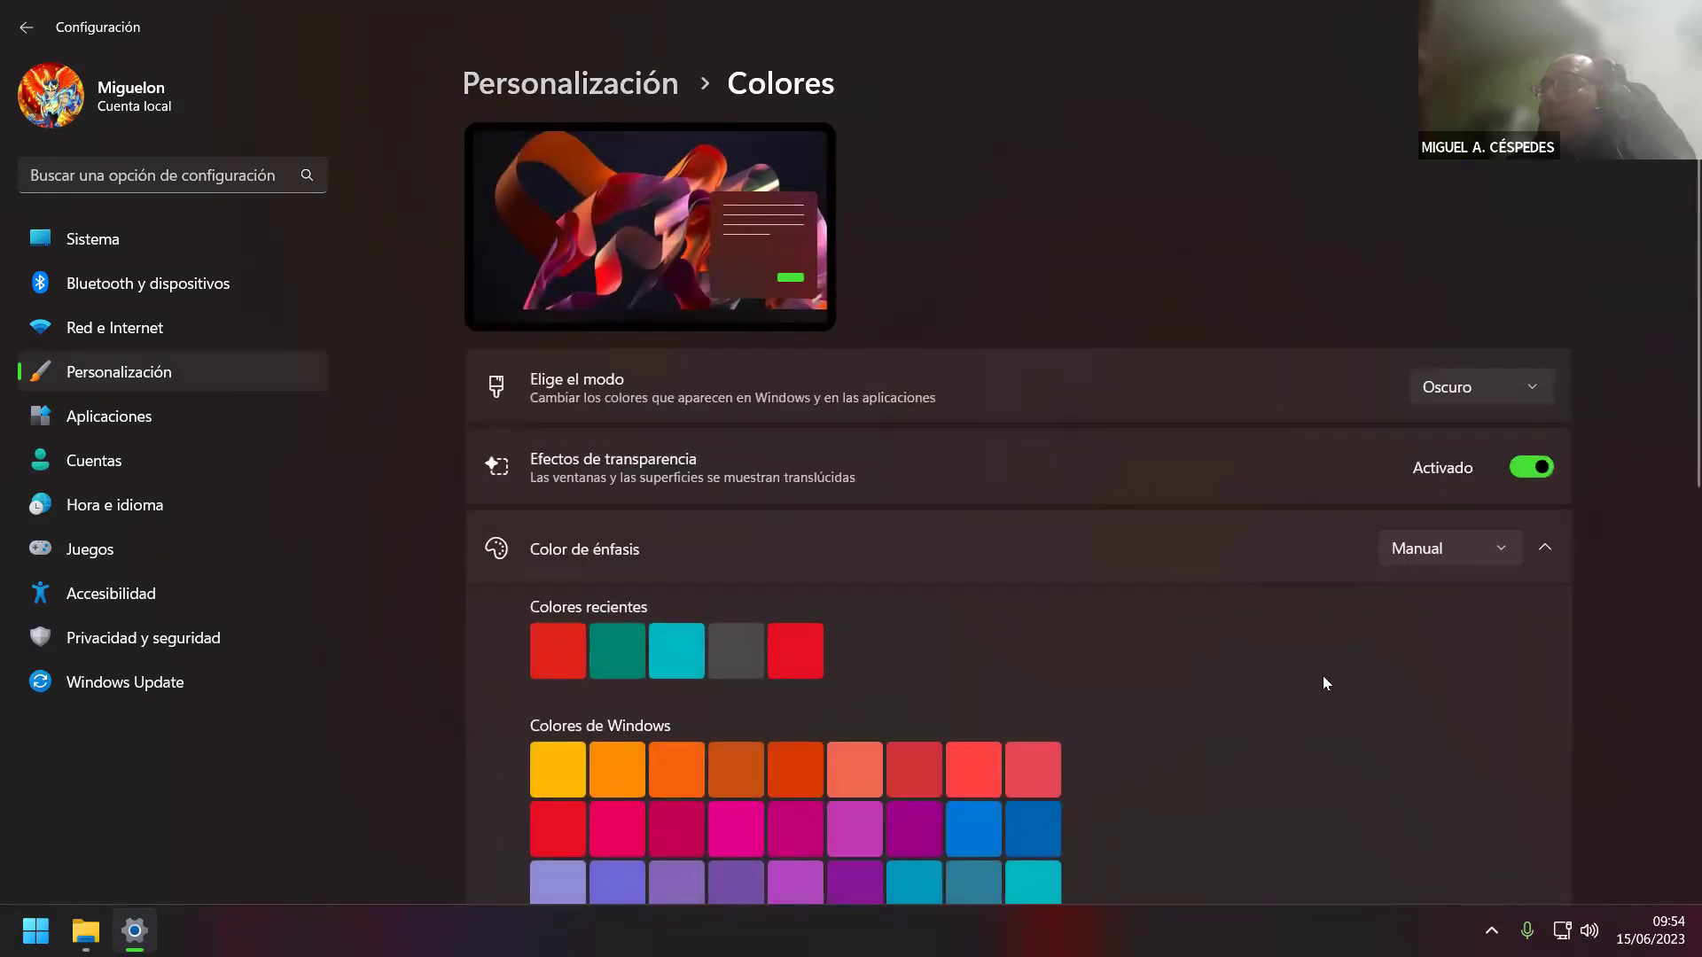
pyautogui.scroll(-2, 1276, 711)
pyautogui.scroll(-3, 1276, 719)
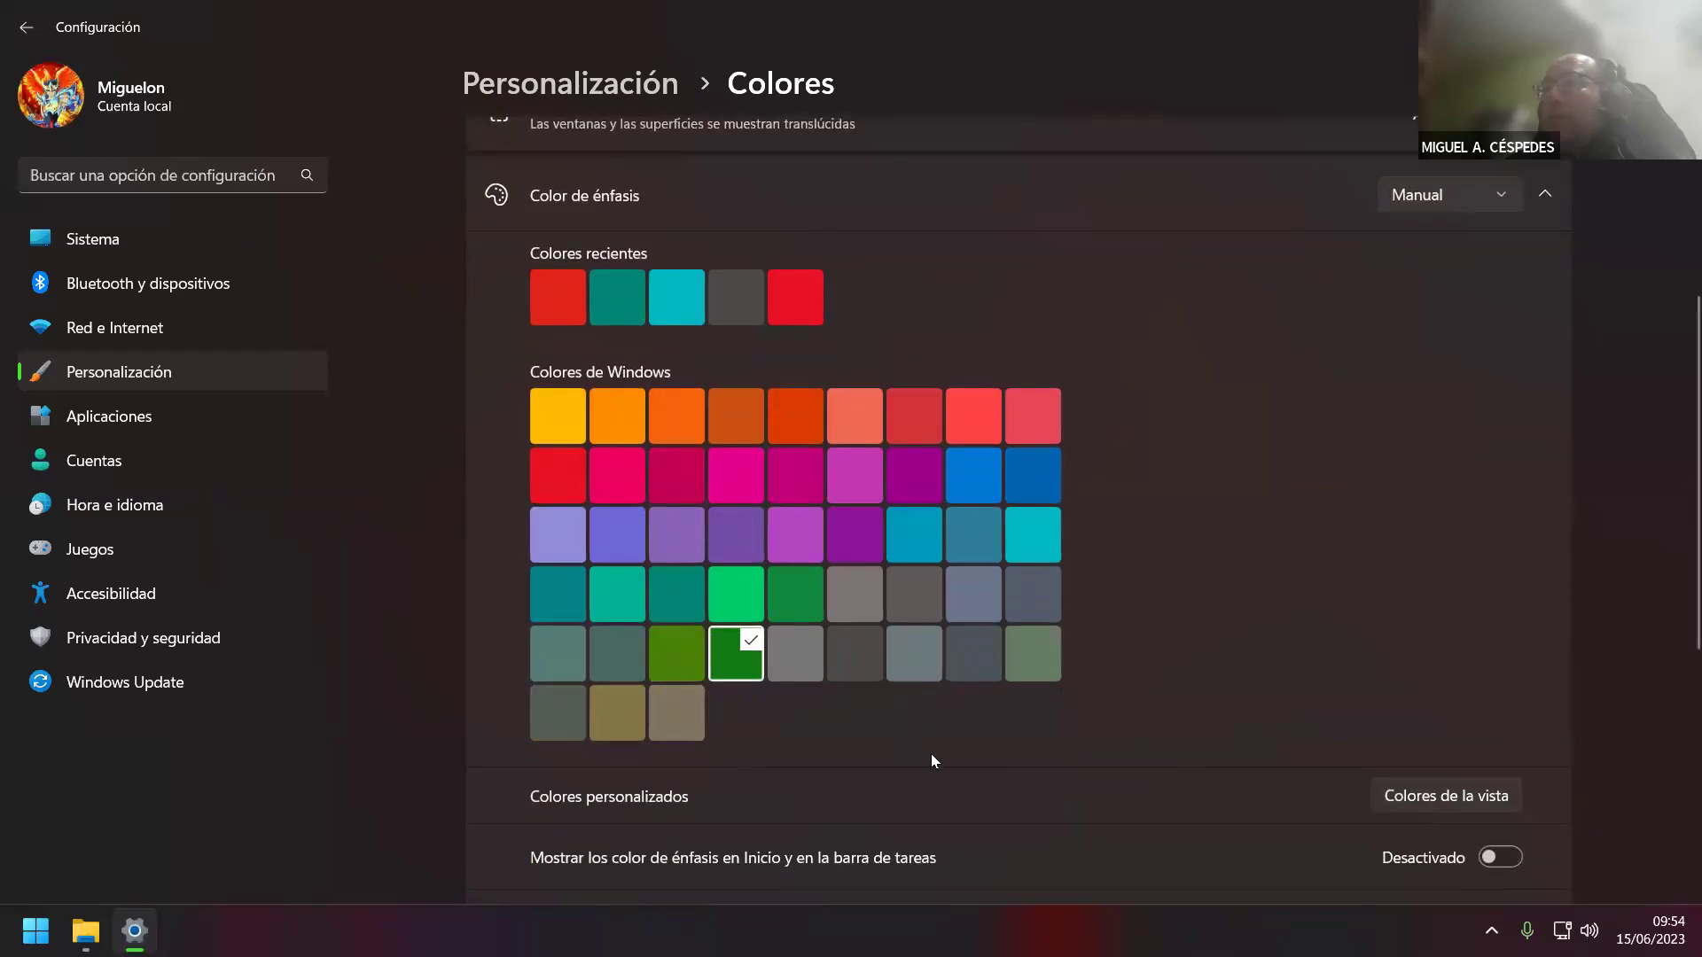
pyautogui.scroll(-2, 932, 759)
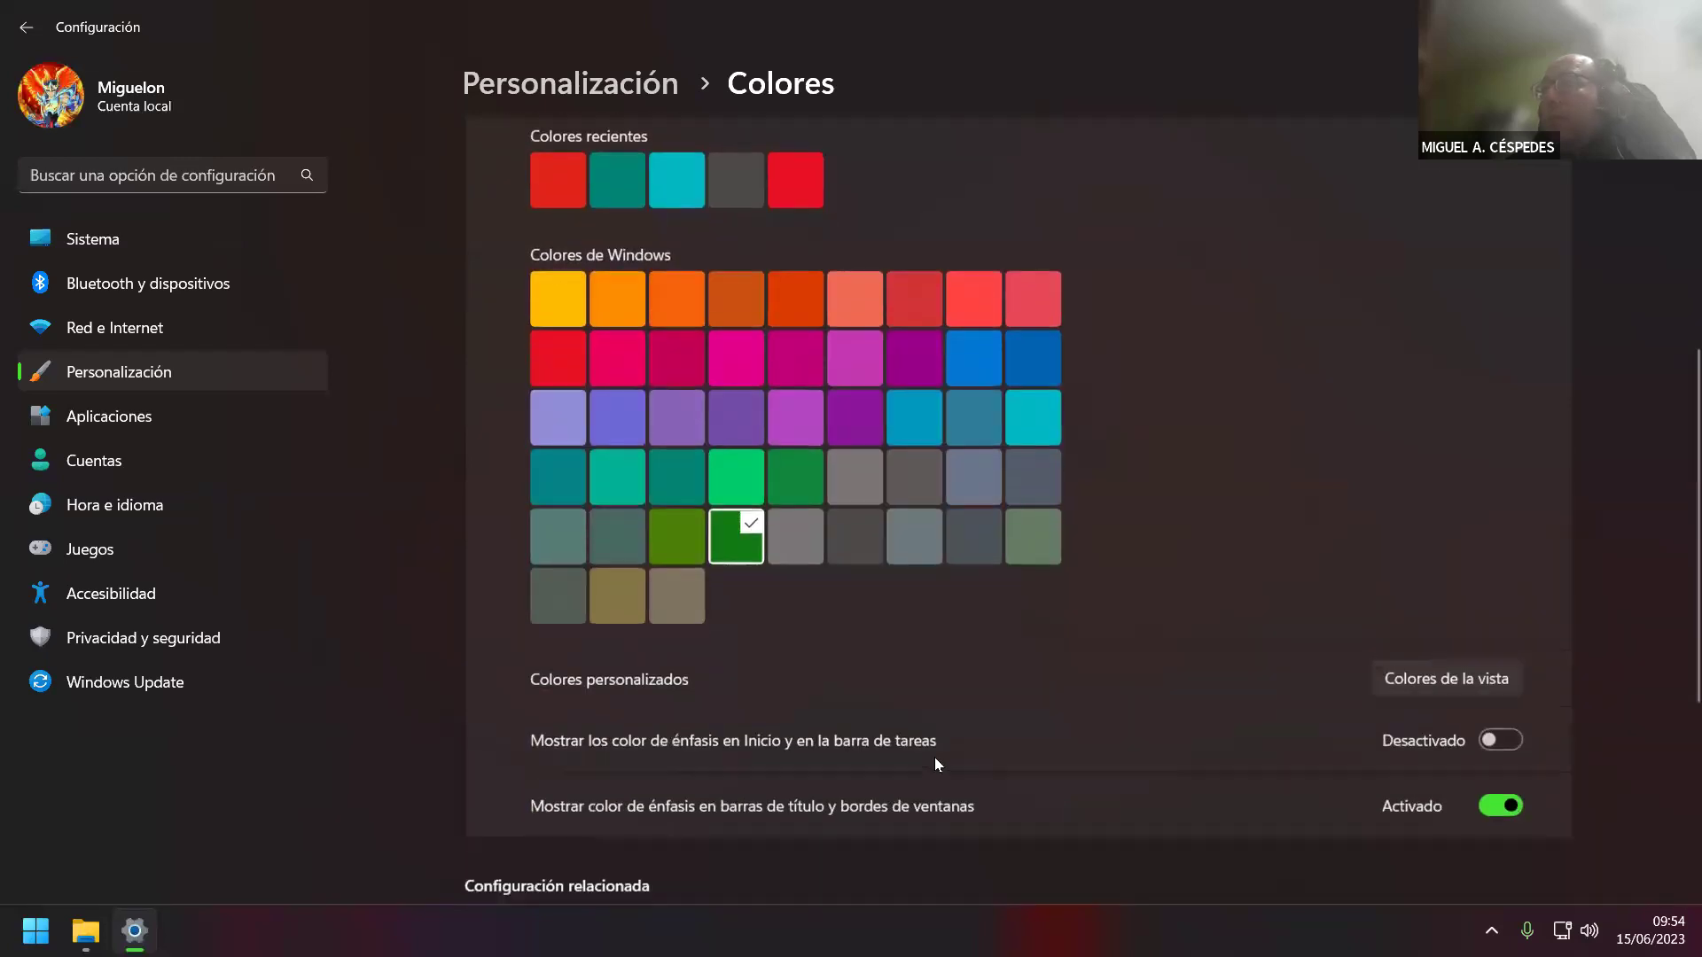
pyautogui.click(1509, 741)
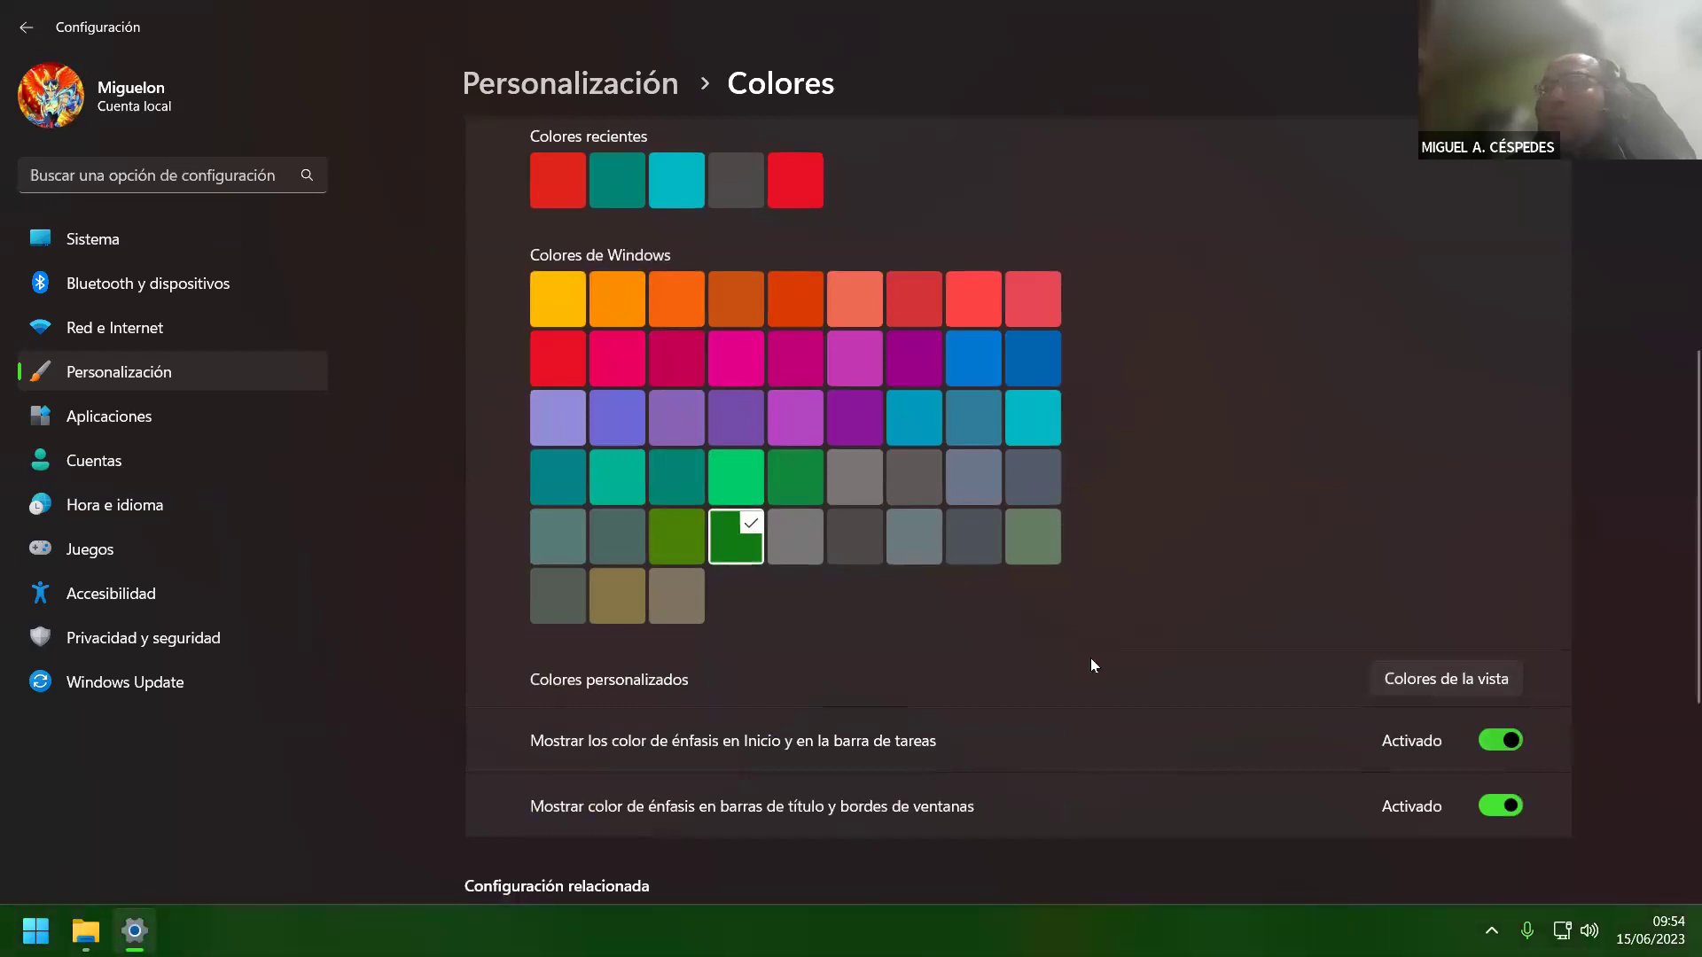
# - Set the Windows accent color to the second orange in the first row of the palette, and close Settings
pyautogui.scroll(5, 879, 656)
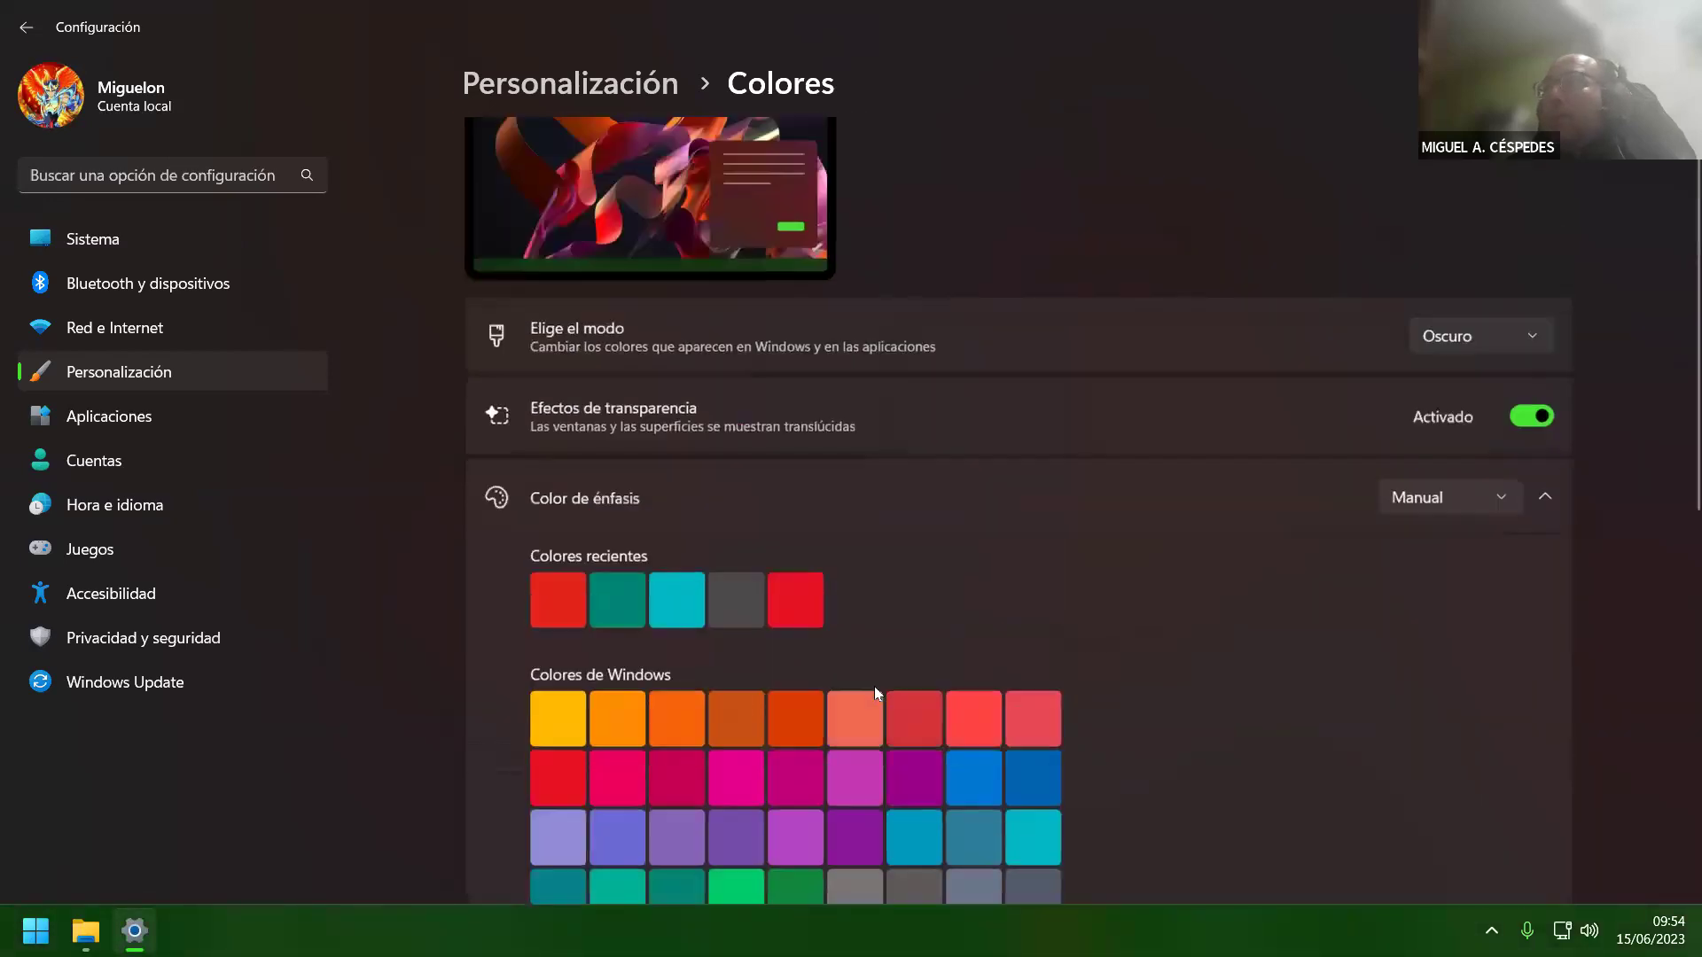
pyautogui.scroll(-3, 875, 682)
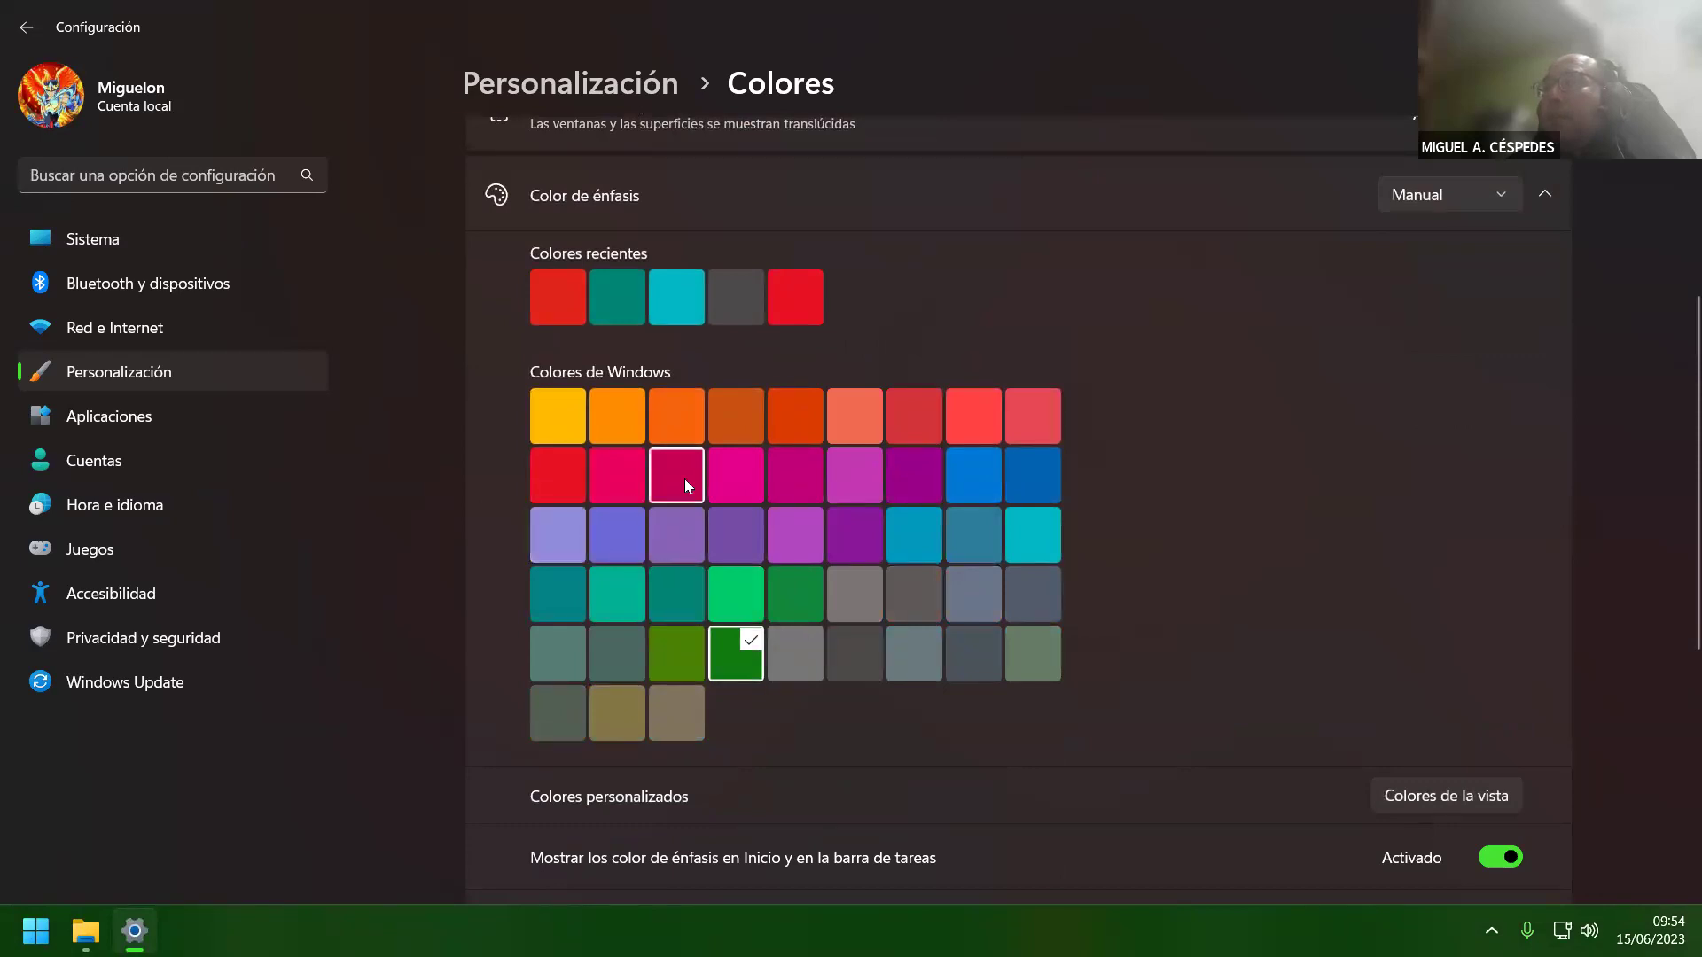
pyautogui.click(622, 420)
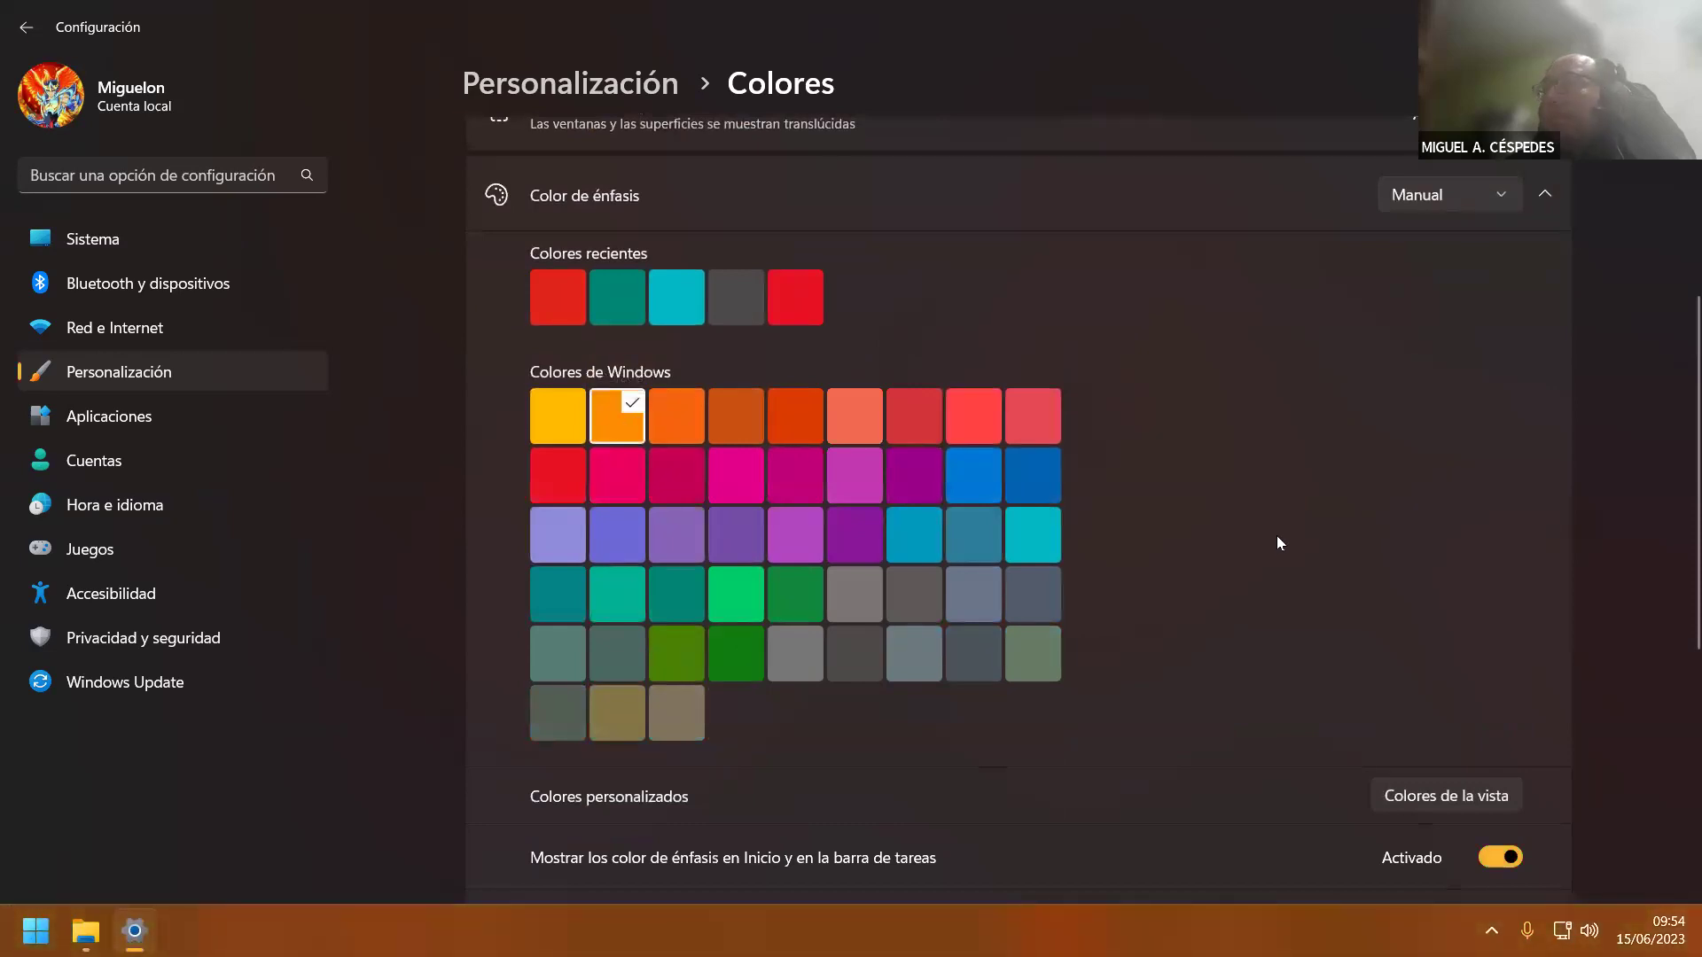
pyautogui.hotkey('alt', 'F4')
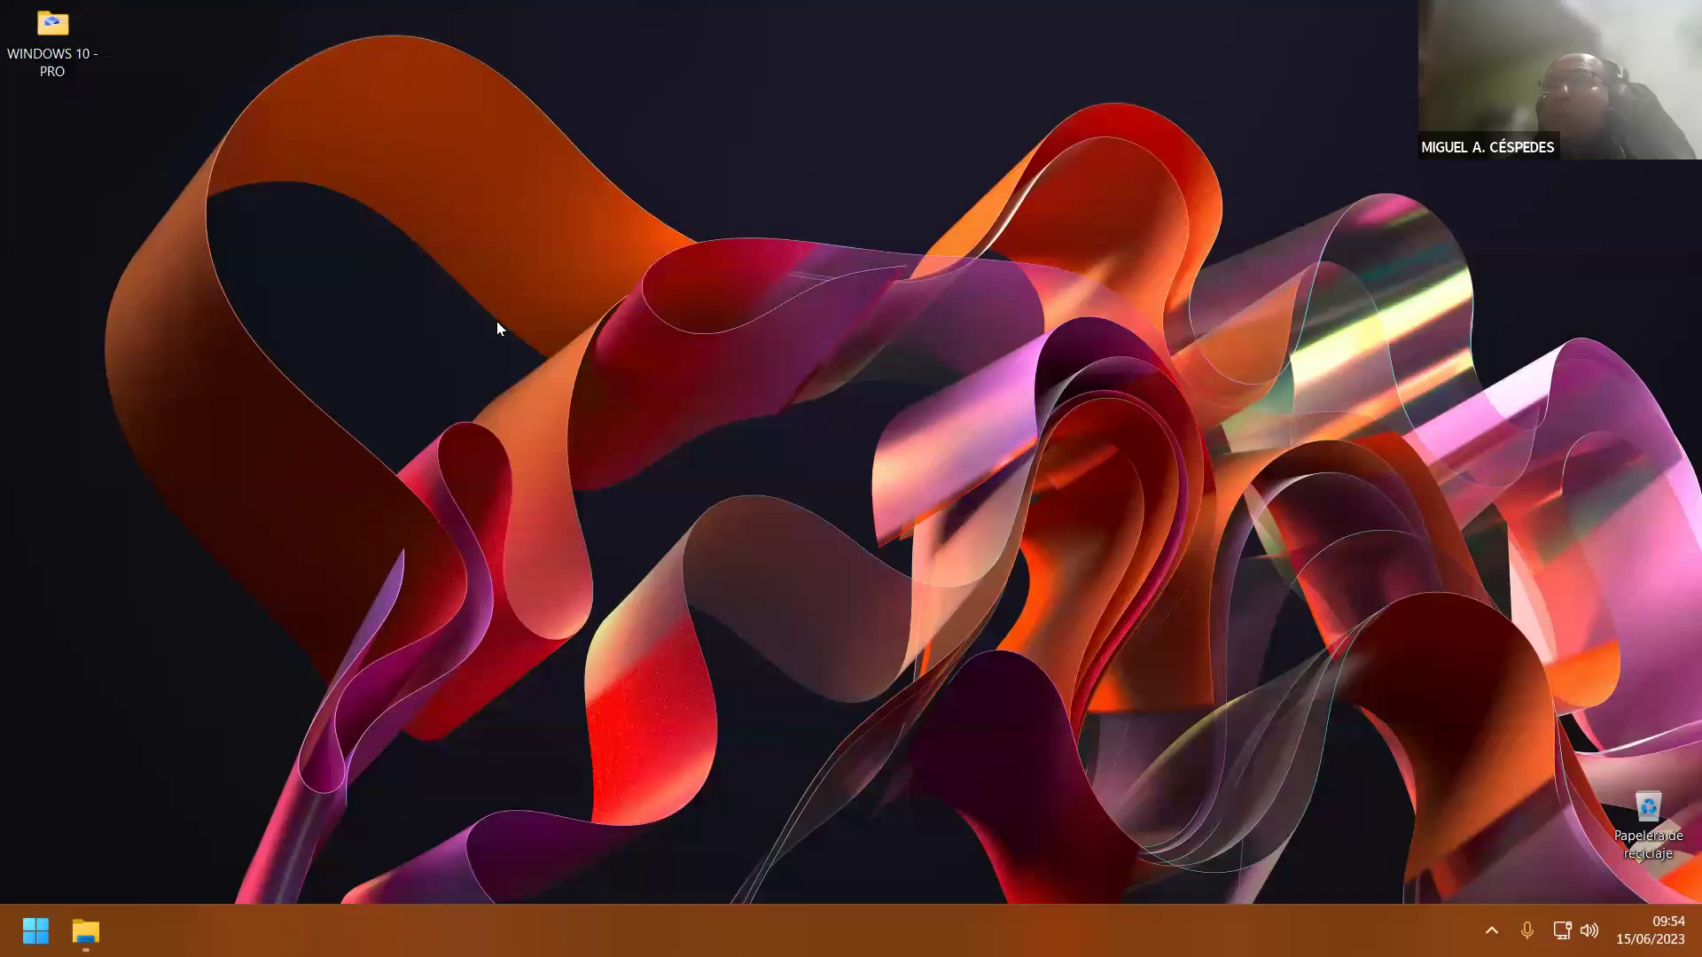
# - Switch to File Explorer and open the presentation "Ensamblaje y Mantenimiento de Computadoras - 3" in PowerPoint
pyautogui.click(86, 930)
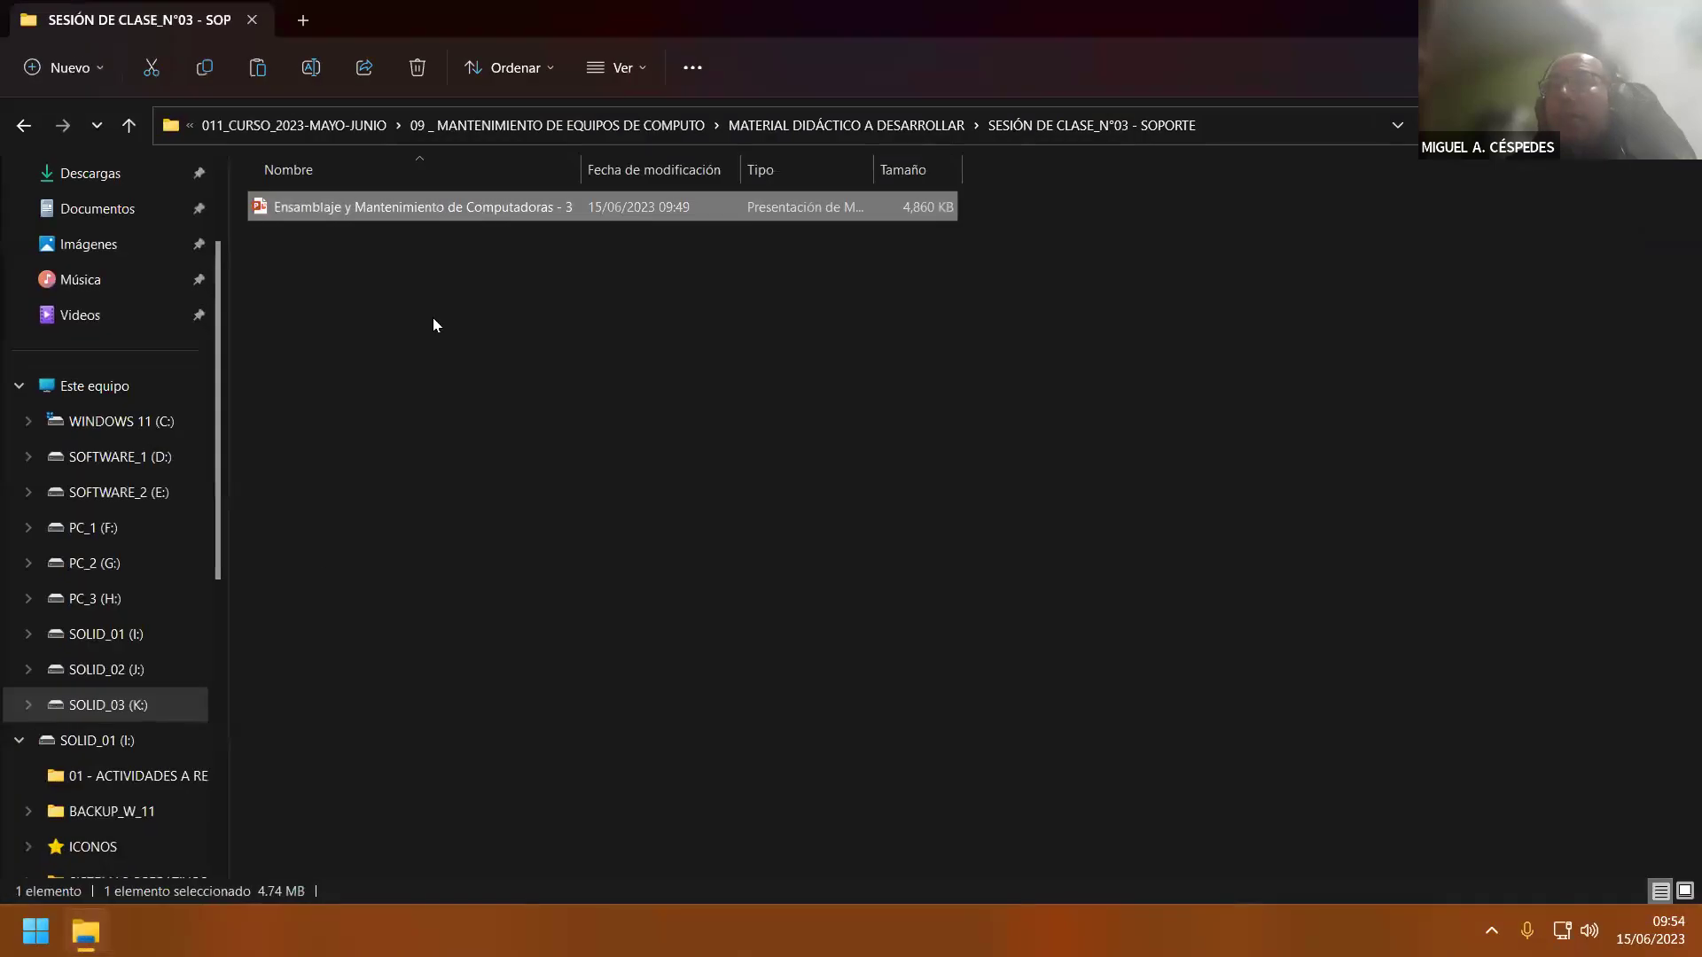
pyautogui.doubleClick(450, 210)
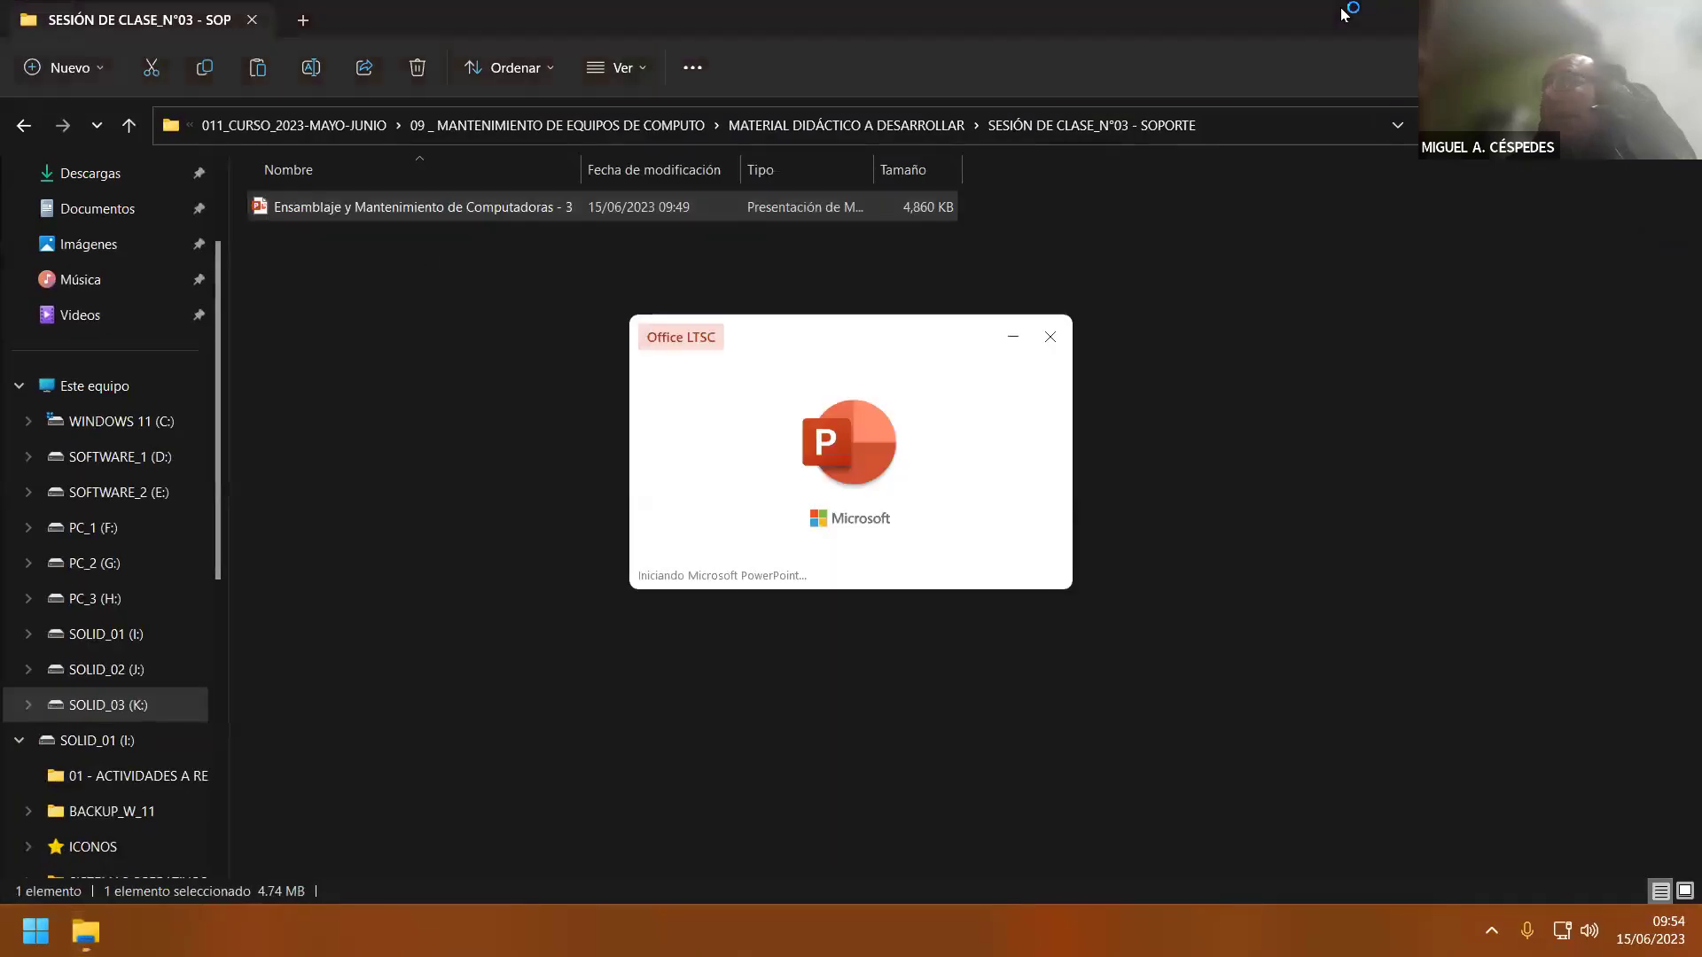
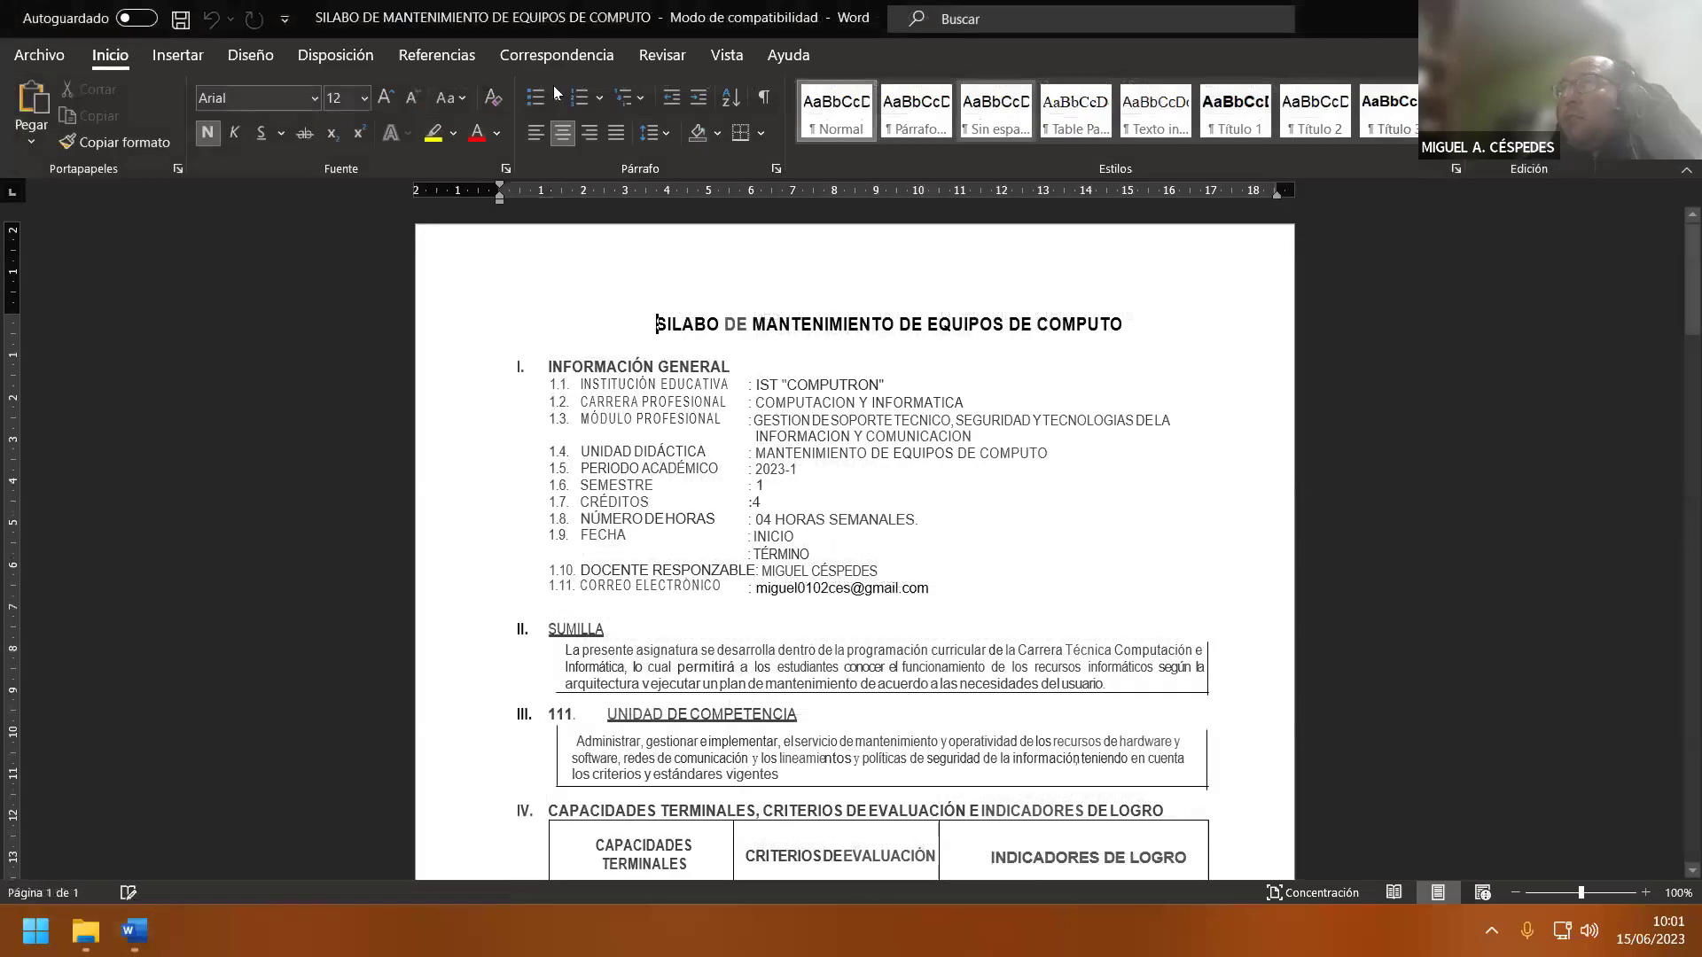
# - In the Word syllabus for MANTENIMIENTO DE EQUIPOS DE COMPUTO, collapse the ribbon and review the opening sections
pyautogui.doubleClick(129, 52)
pyautogui.click(1076, 443)
pyautogui.scroll(-2, 979, 479)
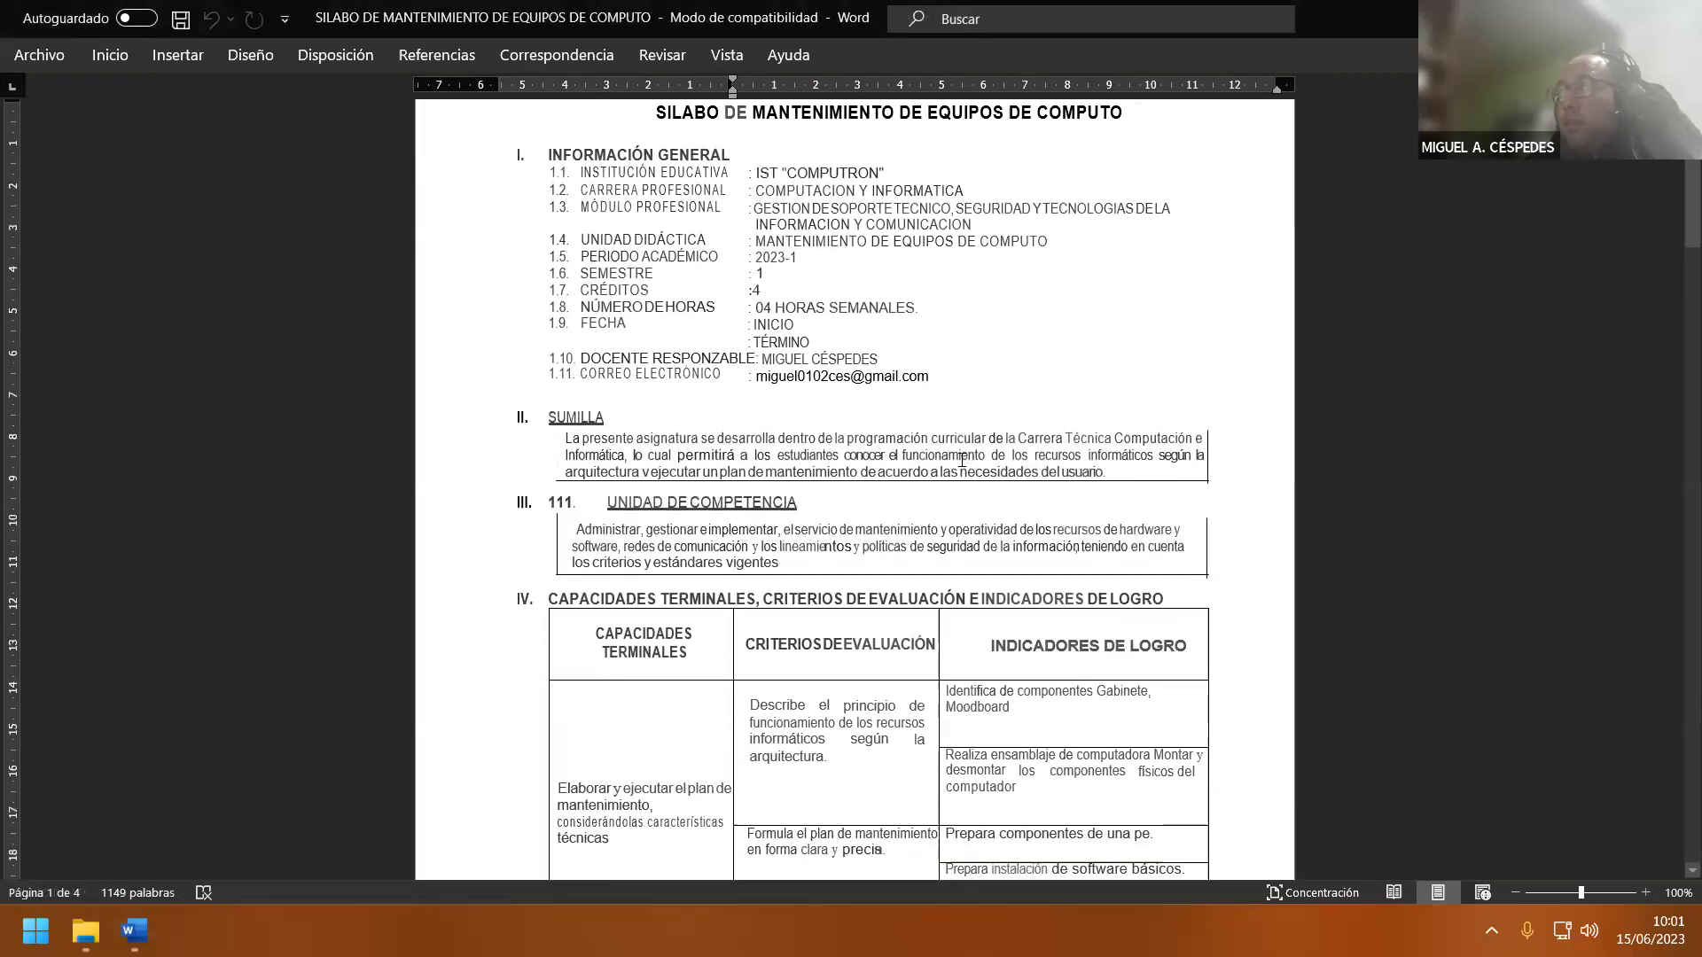
pyautogui.moveTo(962, 459); pyautogui.dragTo(722, 438)
pyautogui.moveTo(842, 542); pyautogui.dragTo(709, 530)
pyautogui.click(694, 494)
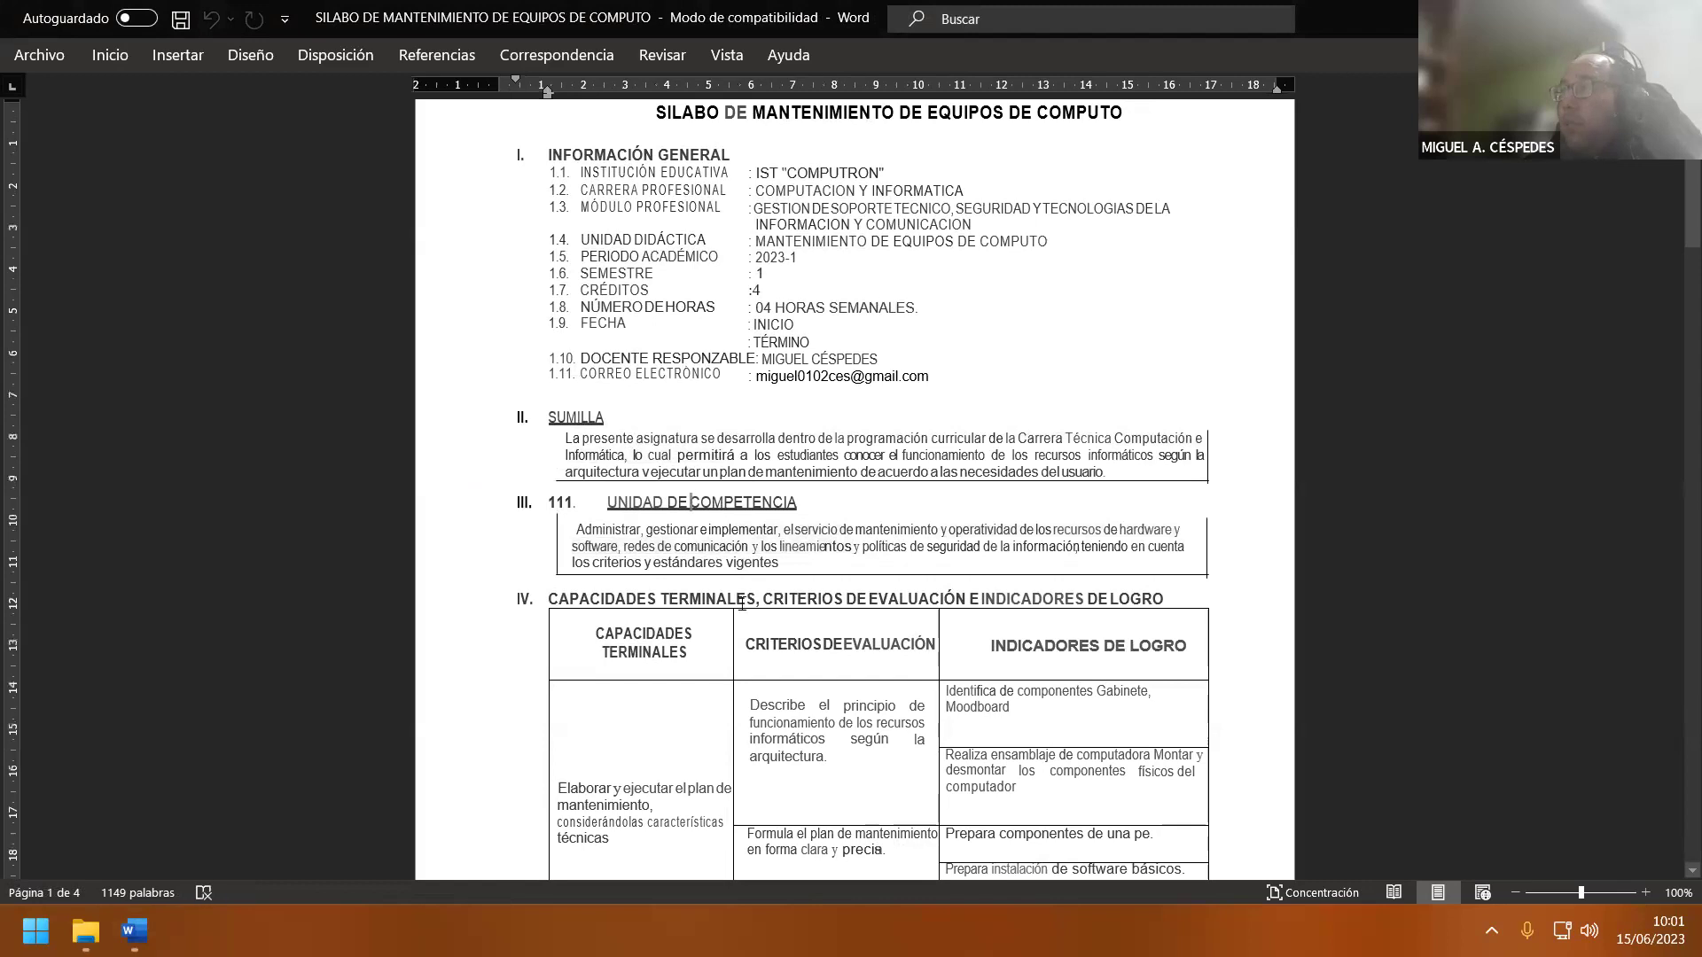
# - Add the flagged word after "7. 8, 8,1 y" in the achievement indicators table to the spelling dictionary
pyautogui.scroll(-1, 792, 667)
pyautogui.scroll(-8, 787, 668)
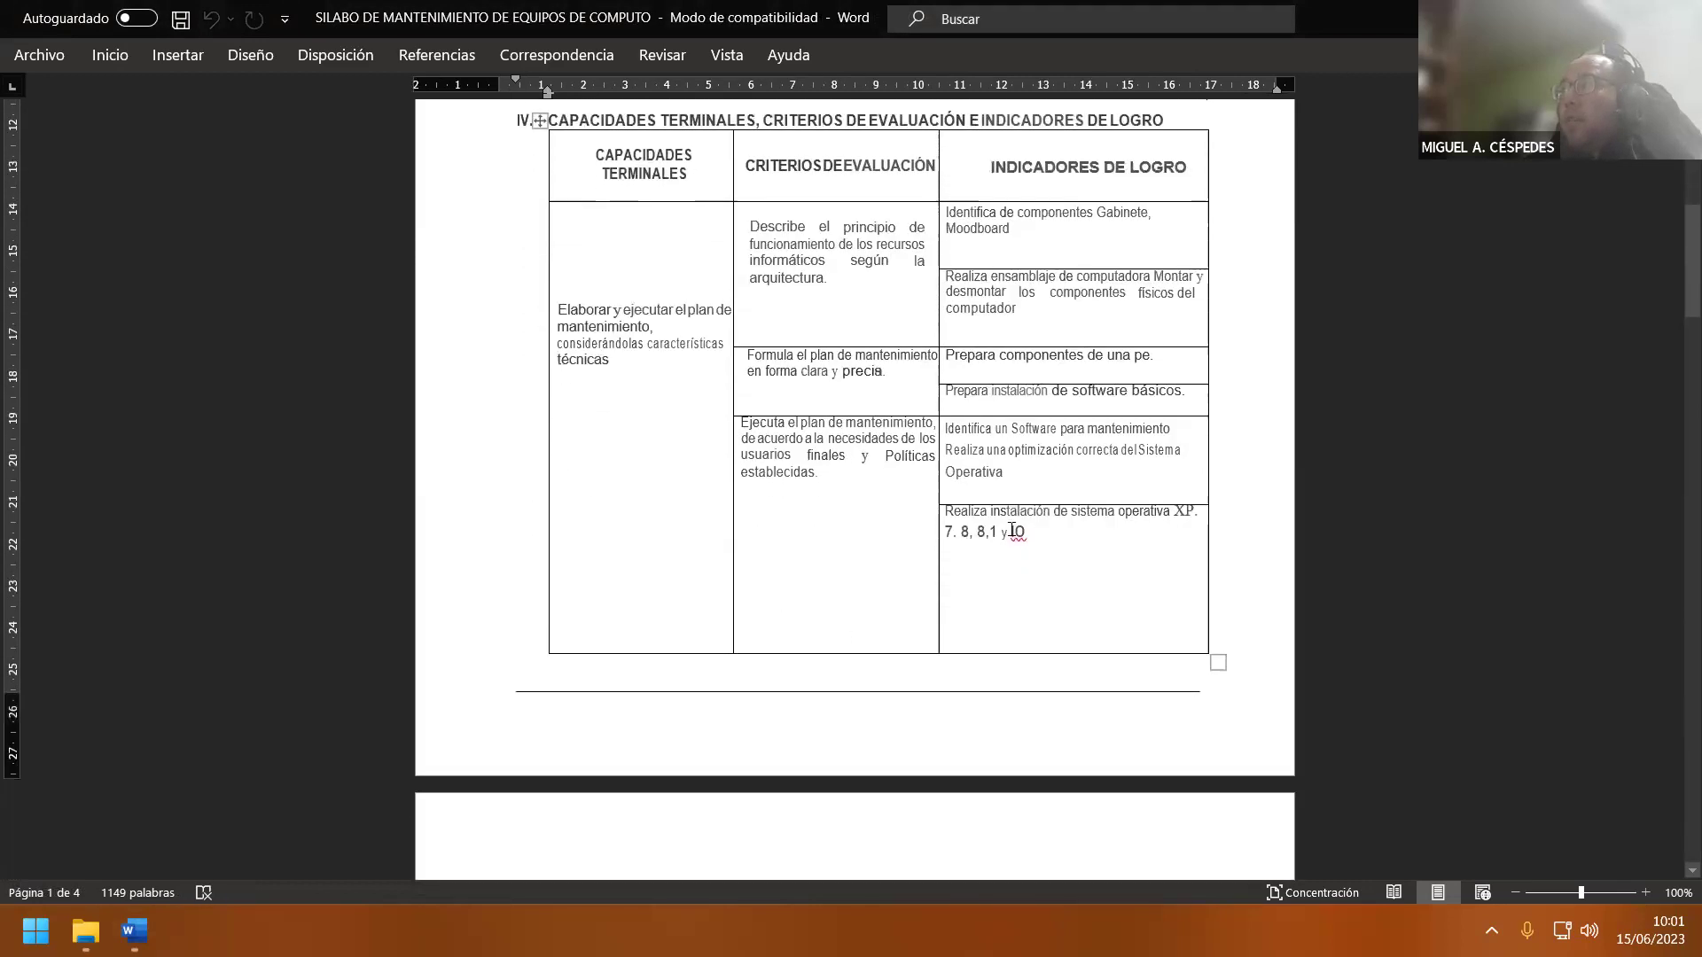
pyautogui.rightClick(1011, 530)
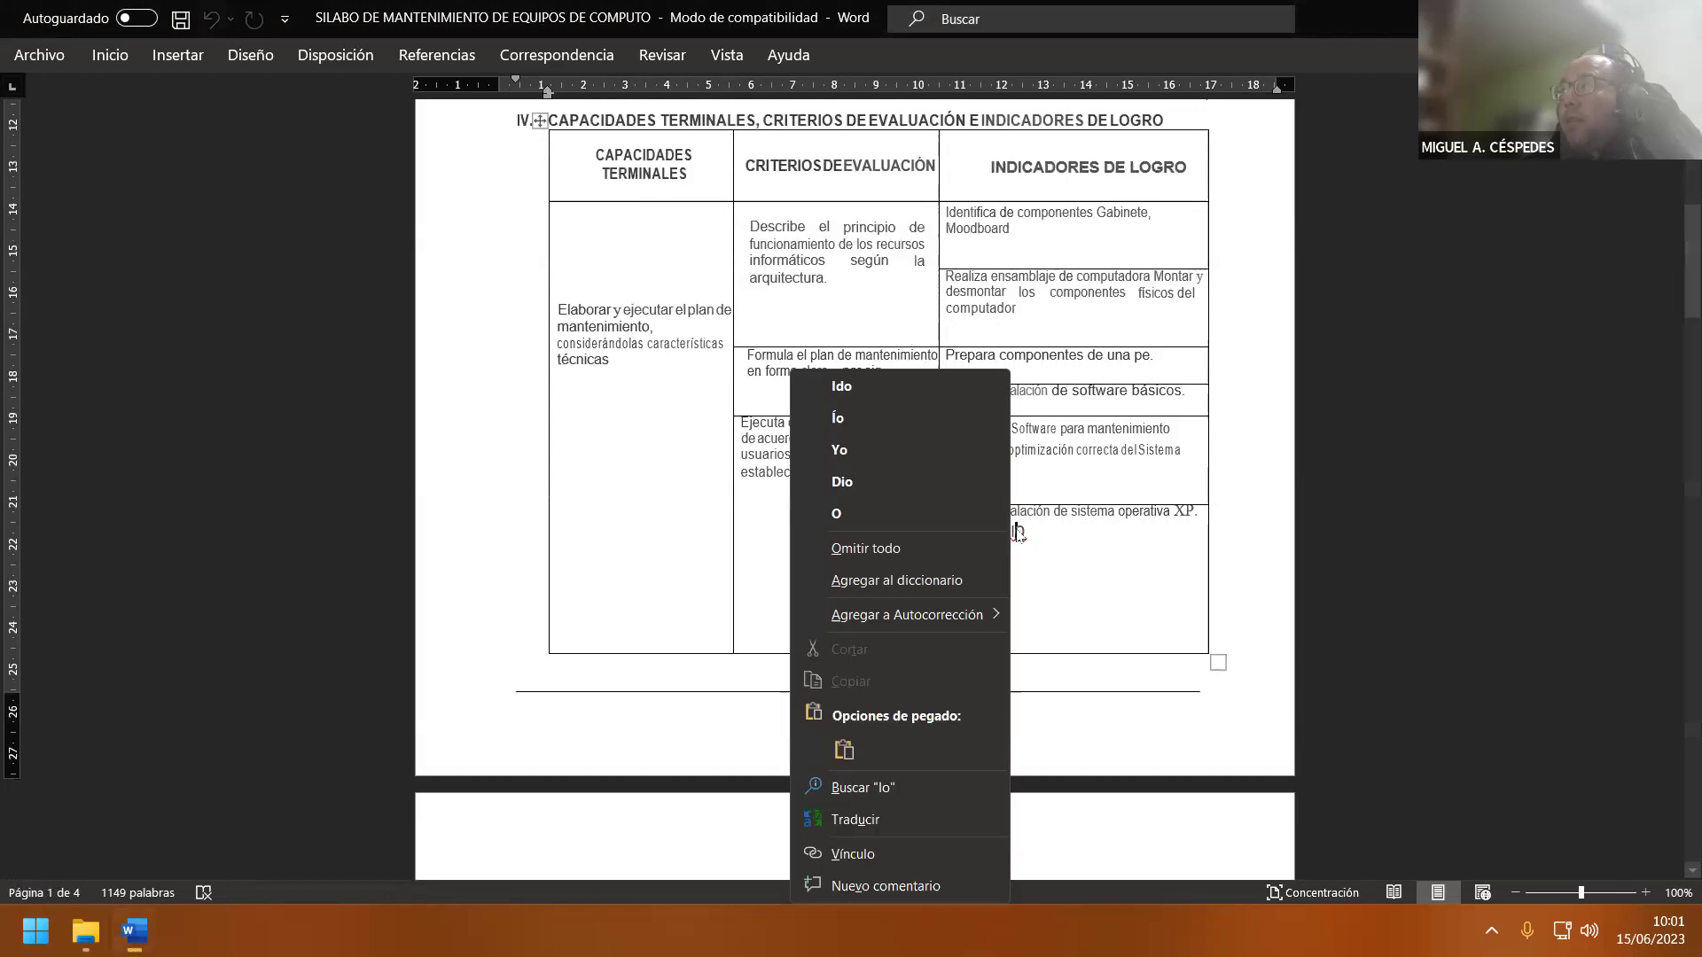
pyautogui.click(945, 579)
# - Ignore all spelling flags on "eletríctrico" in the week 3 prior tasks of the learning activities table
pyautogui.scroll(-6, 1018, 592)
pyautogui.scroll(-5, 1019, 591)
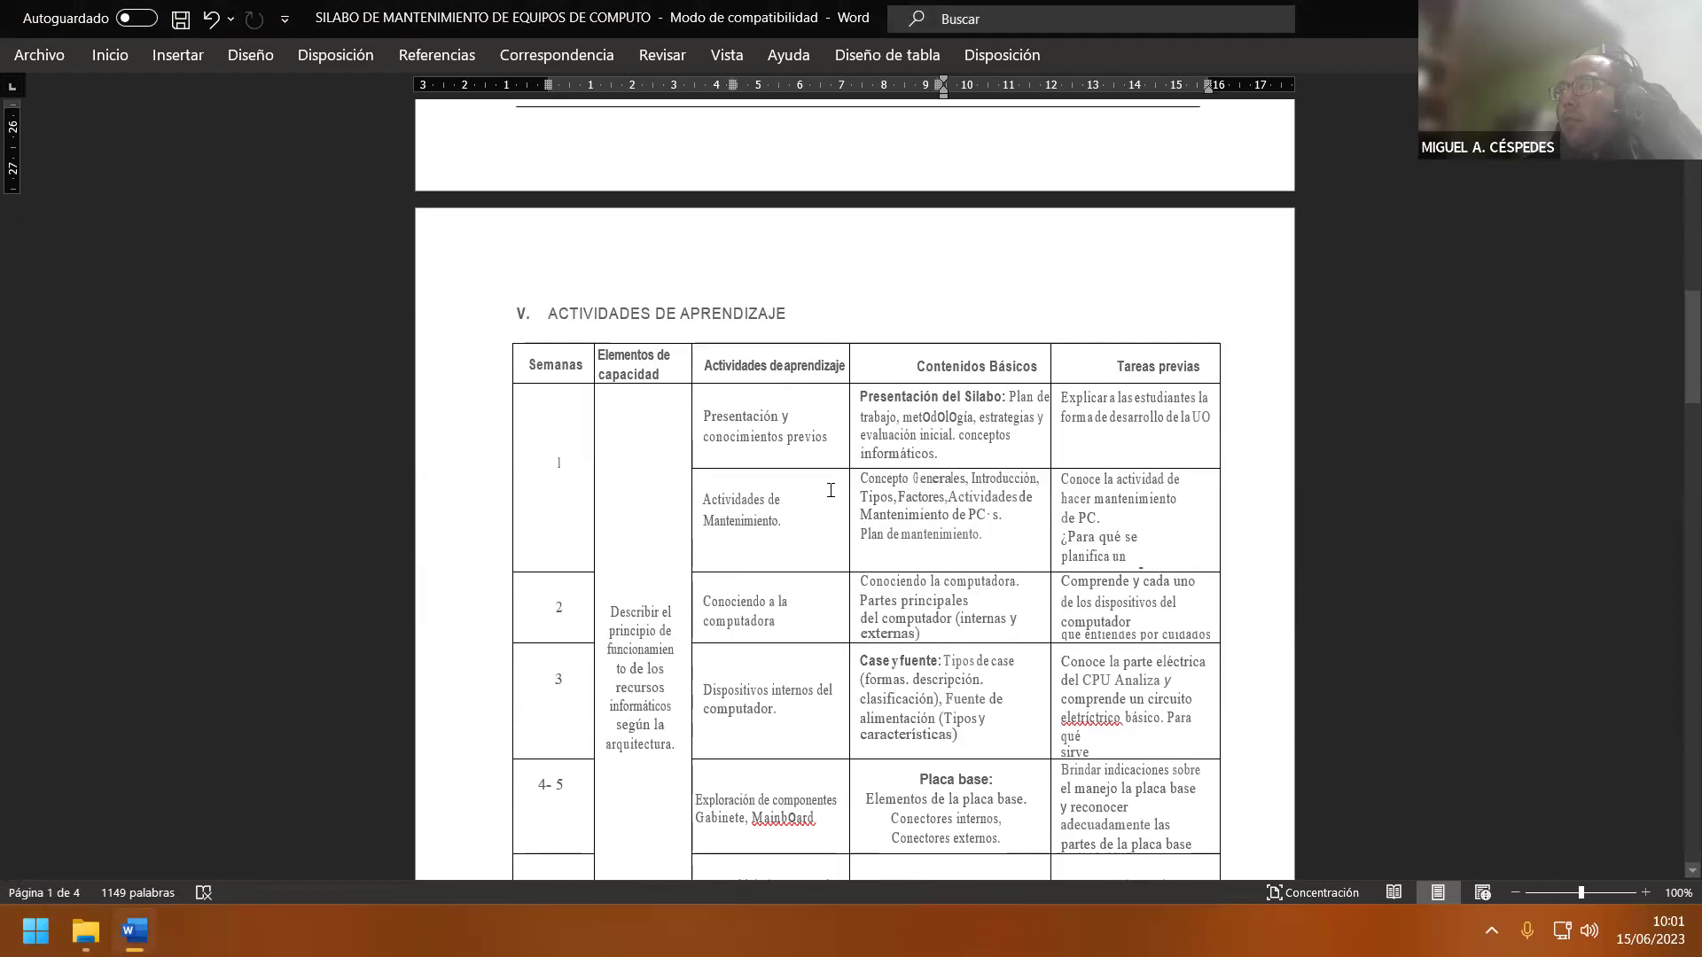
pyautogui.scroll(-2, 830, 490)
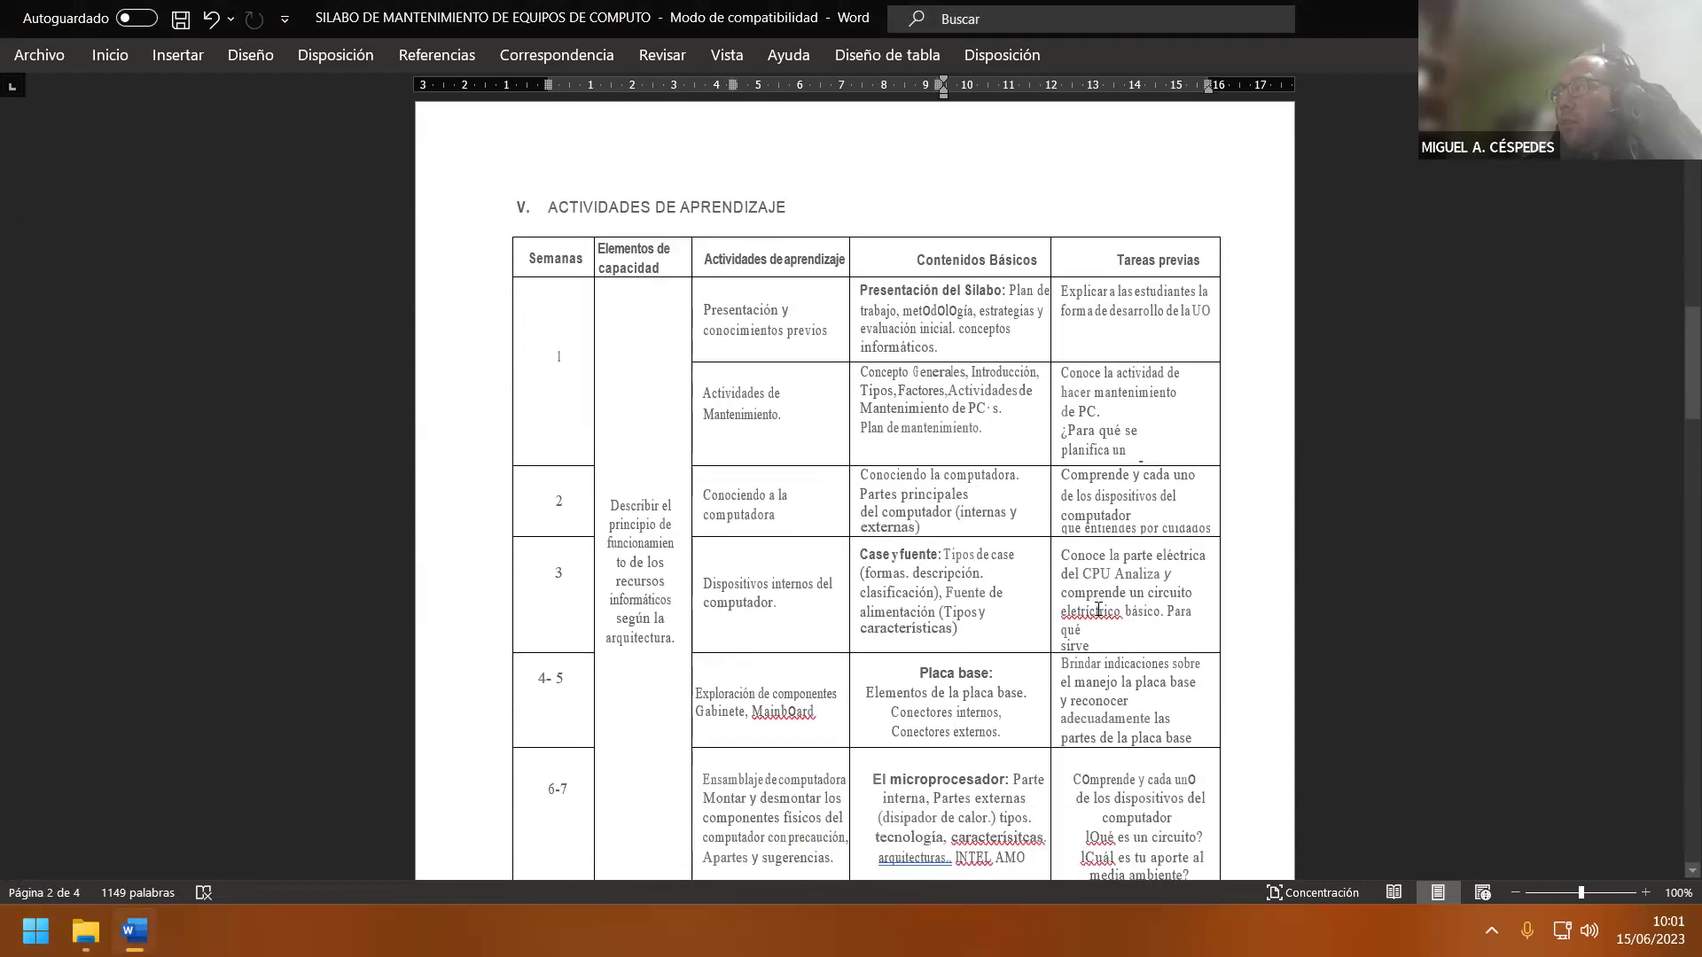
pyautogui.rightClick(1098, 610)
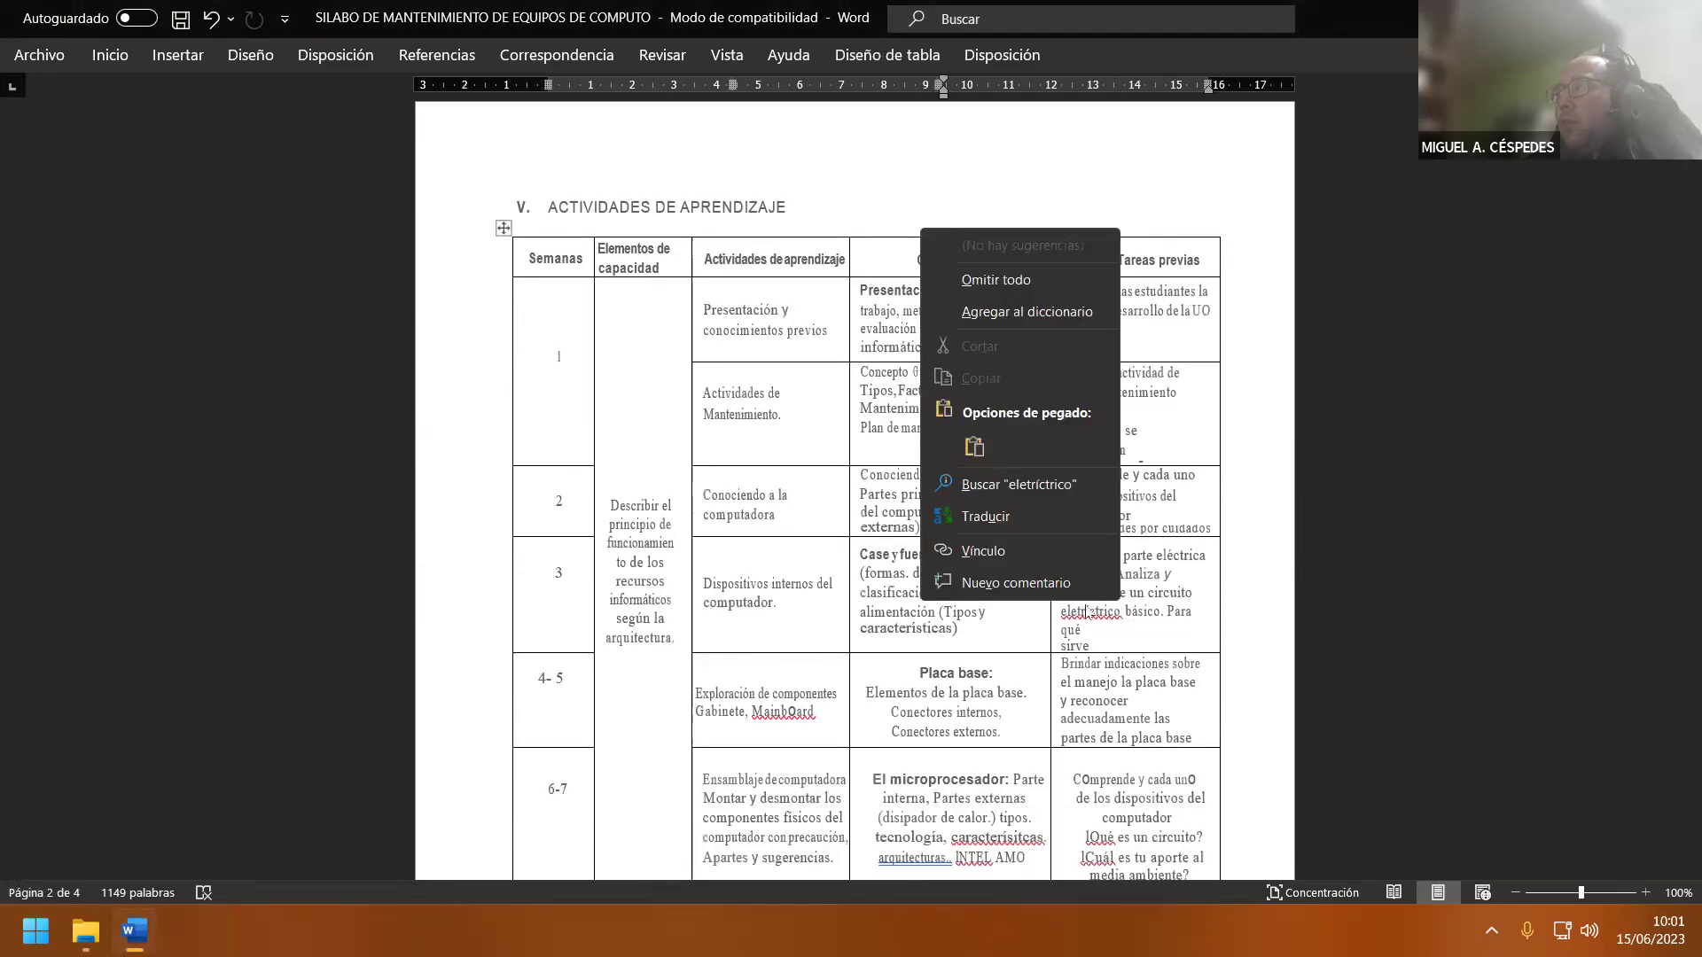
pyautogui.click(1039, 278)
# - In the week 6-7 microprocessor contents, correct the misspelled word to "características" and apply the suggested fix at "arquitecturas"
pyautogui.scroll(-2, 1020, 733)
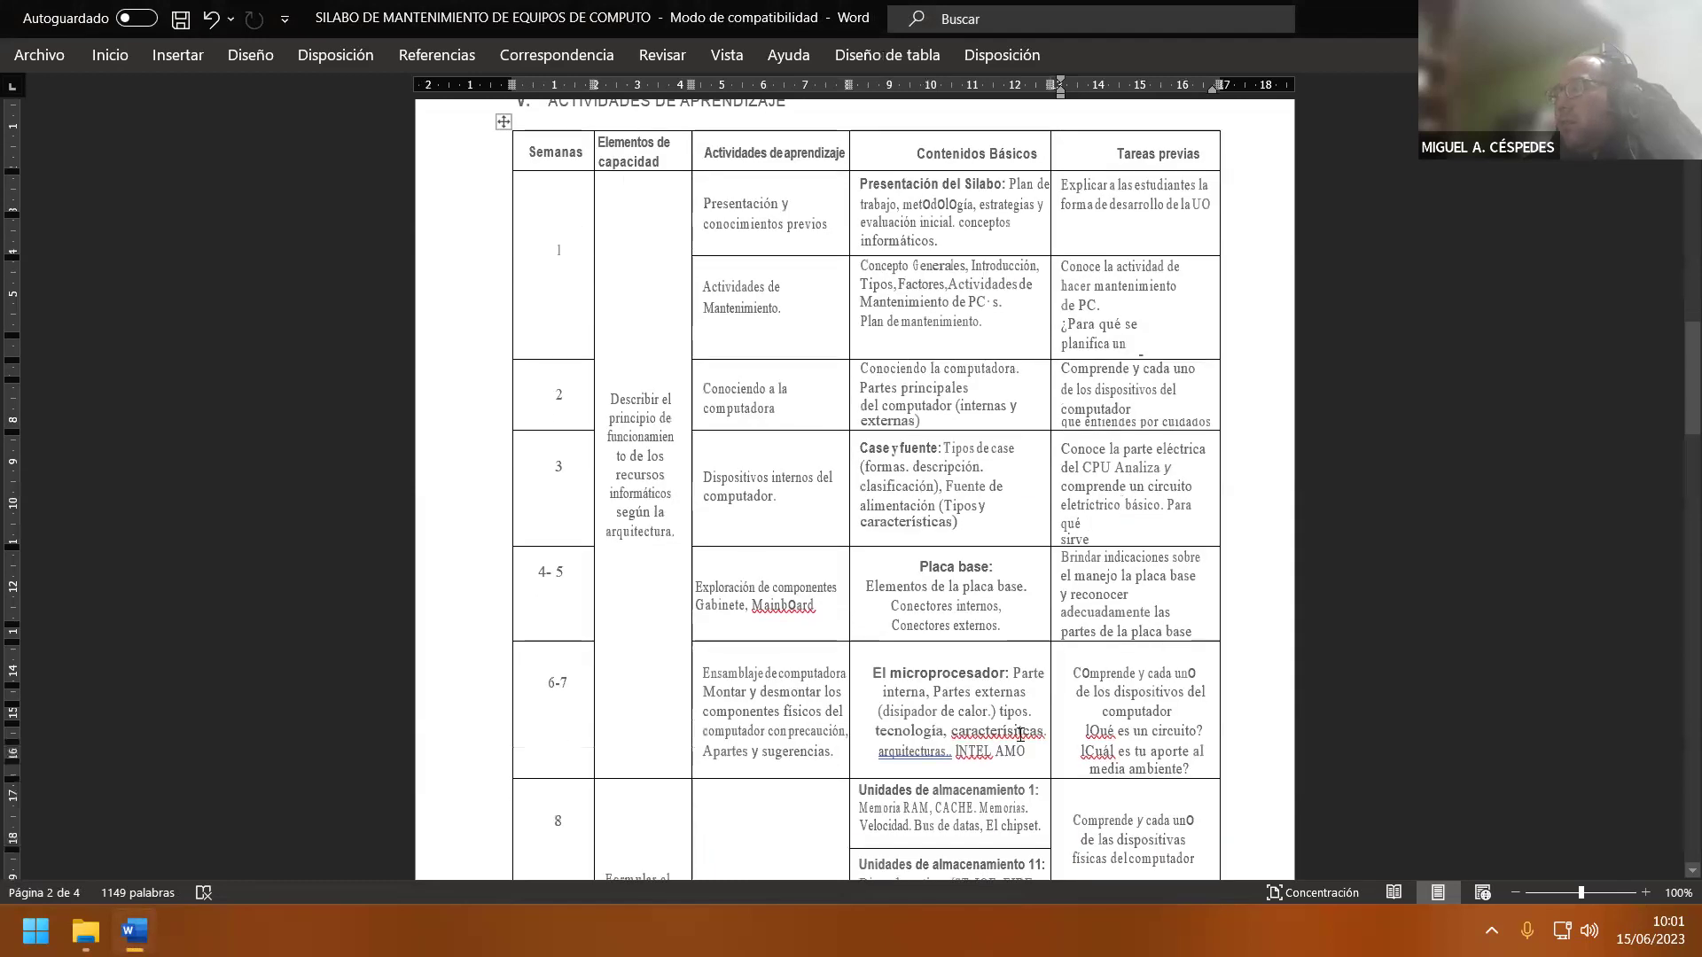
pyautogui.rightClick(1020, 734)
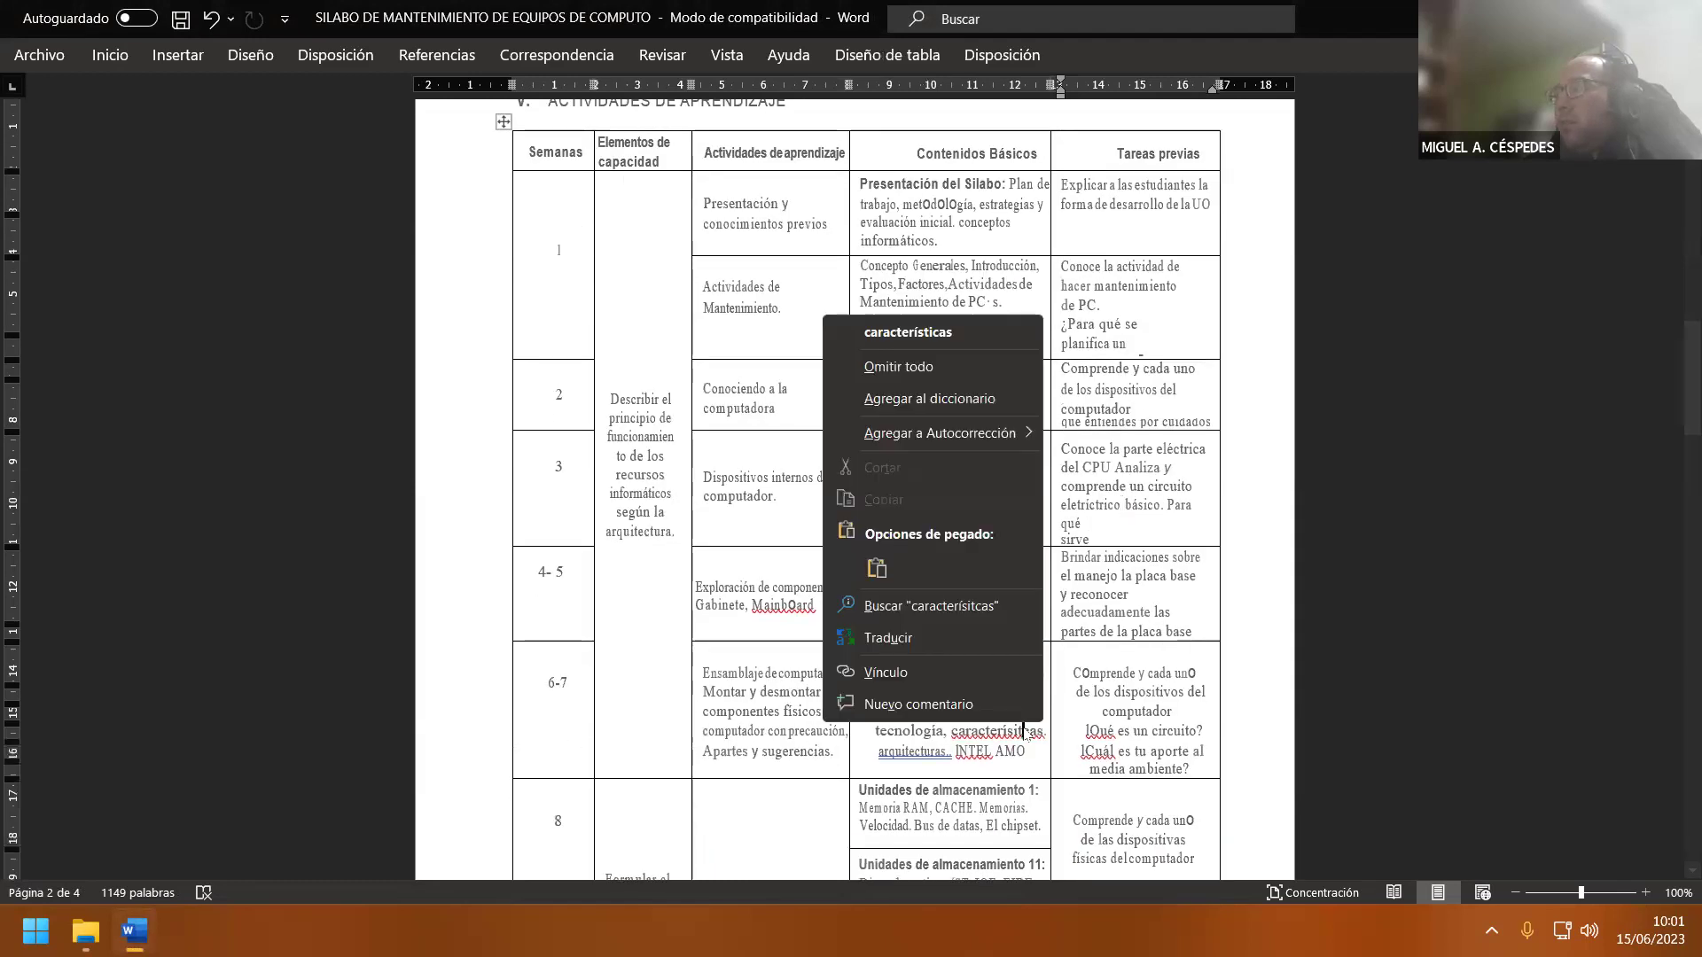
pyautogui.click(990, 346)
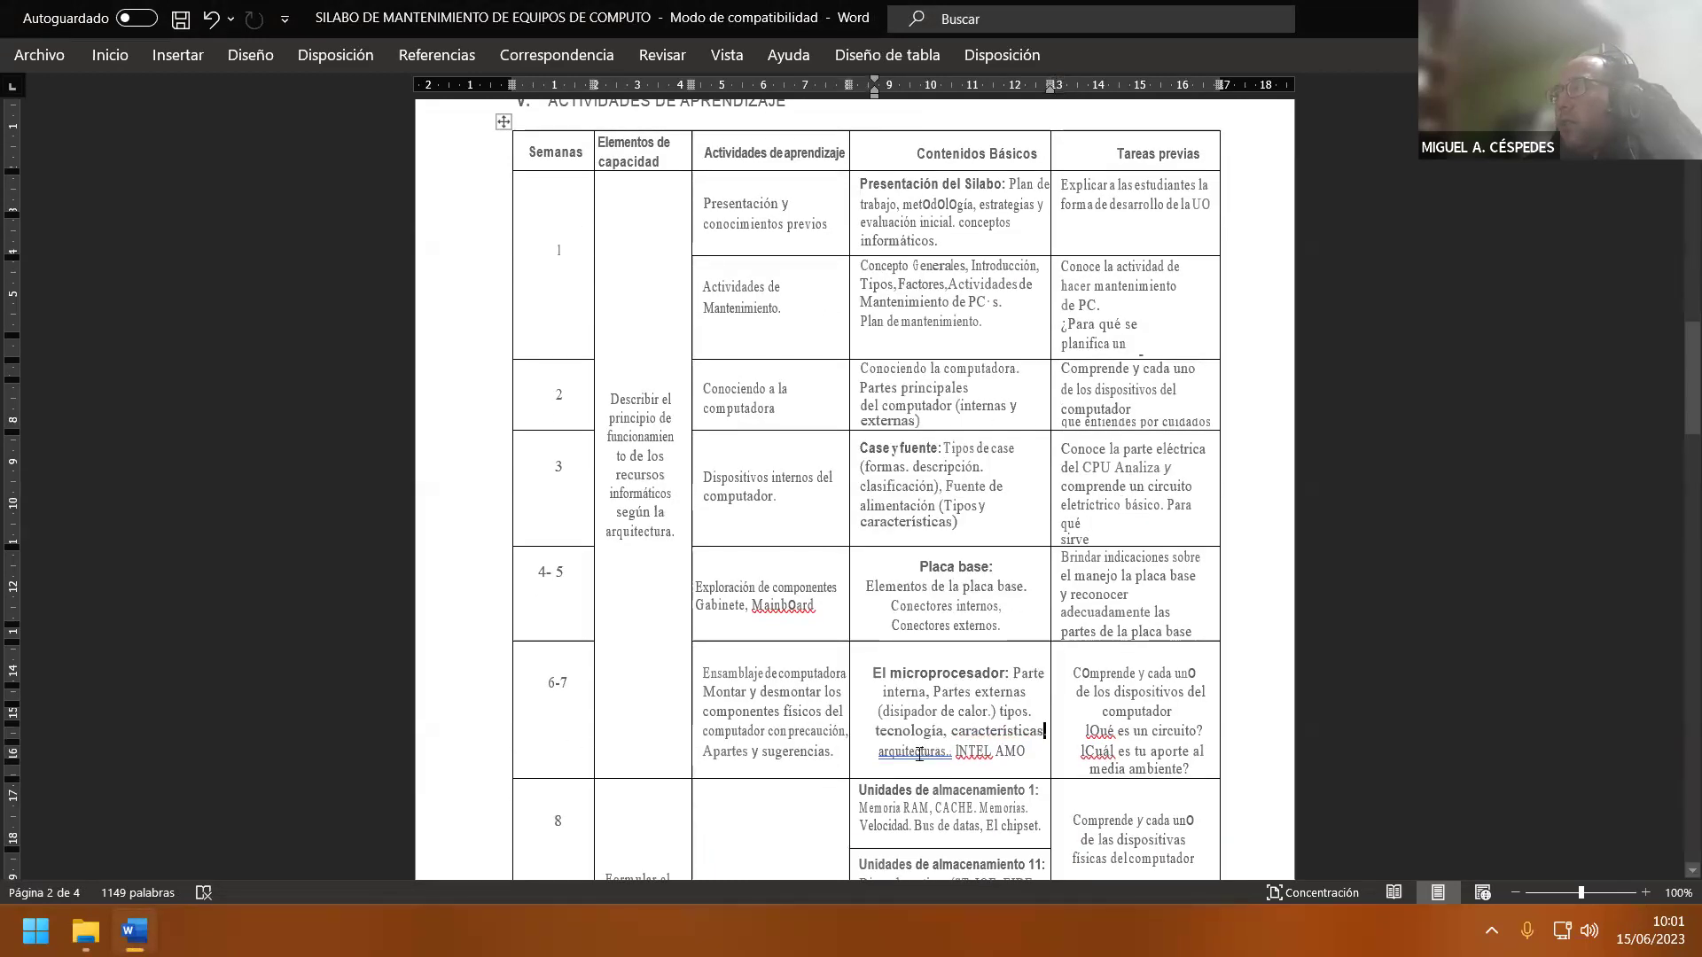
pyautogui.rightClick(919, 755)
pyautogui.click(861, 346)
# - In the same microprocessor contents, ignore all spelling flags on "INTEL" and change "AMO" to "AMD"
pyautogui.rightClick(974, 750)
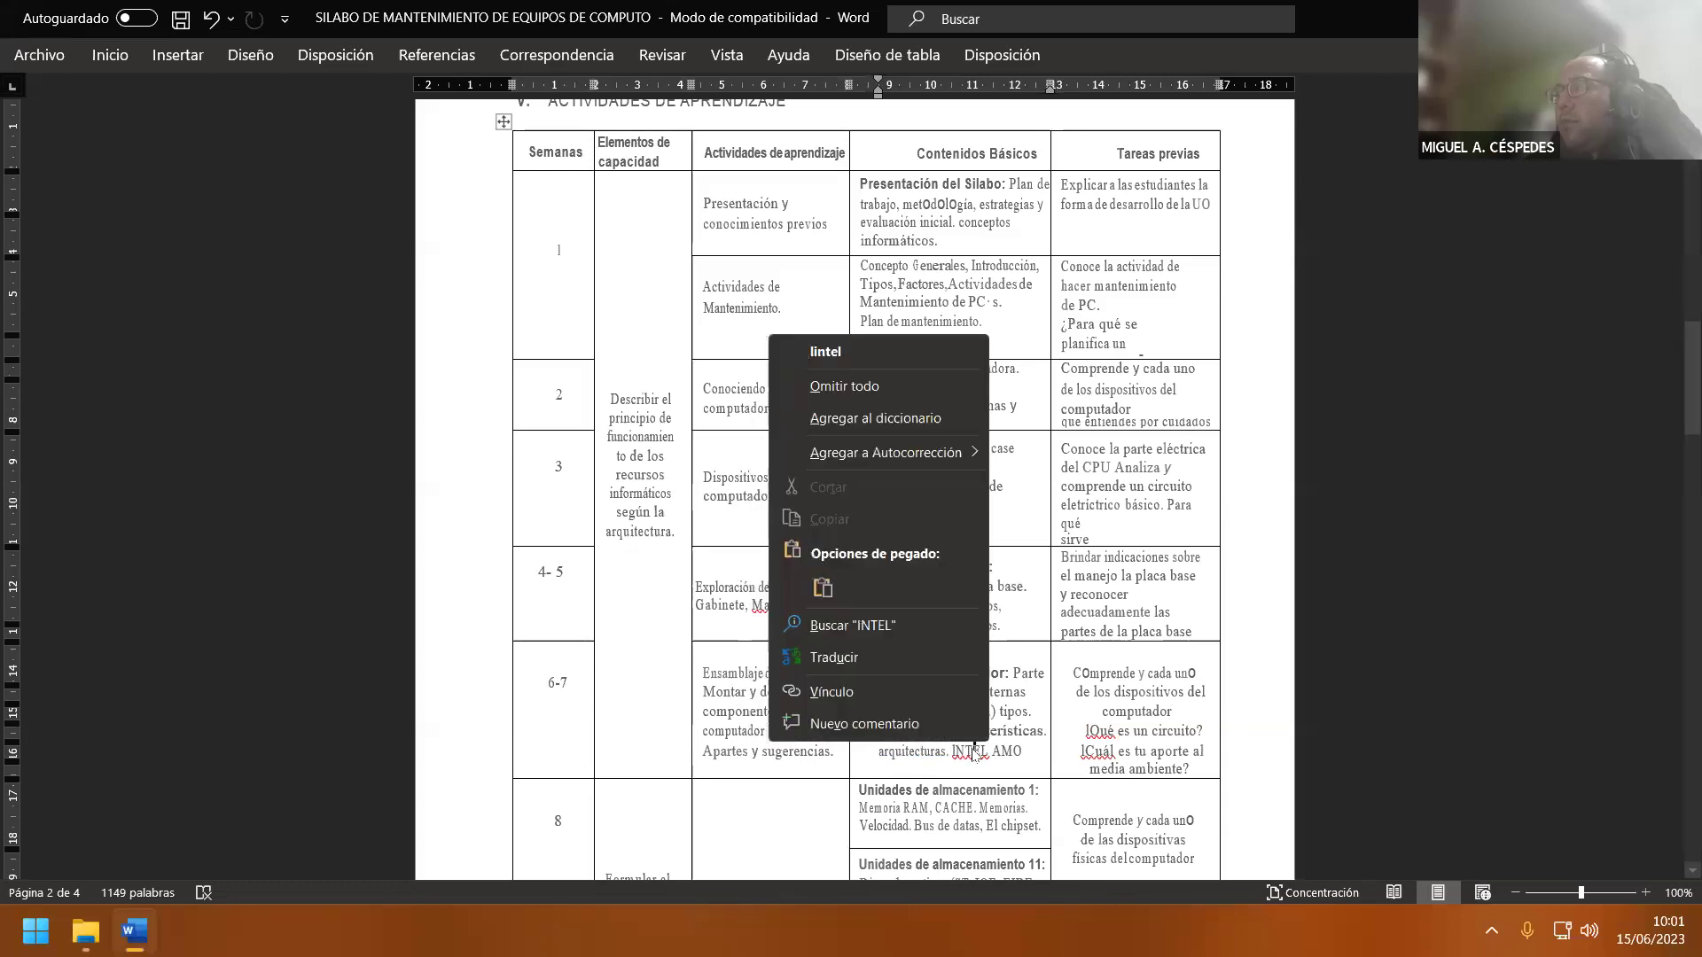
pyautogui.click(915, 383)
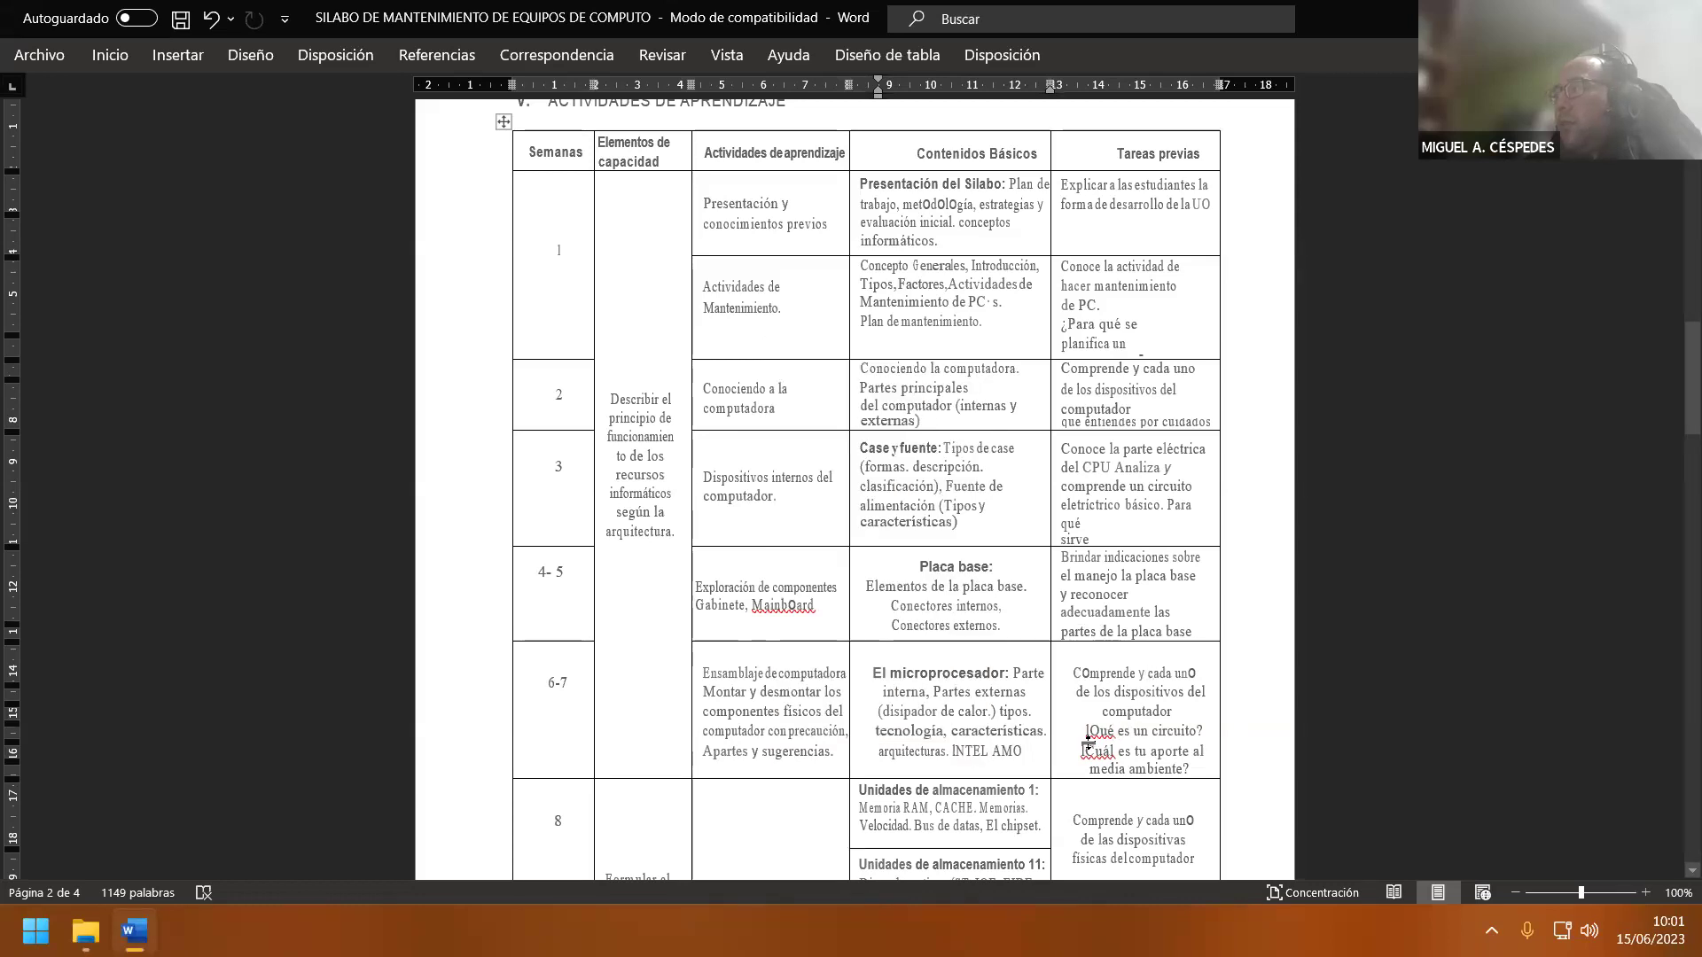
pyautogui.click(1015, 751)
pyautogui.write('D')
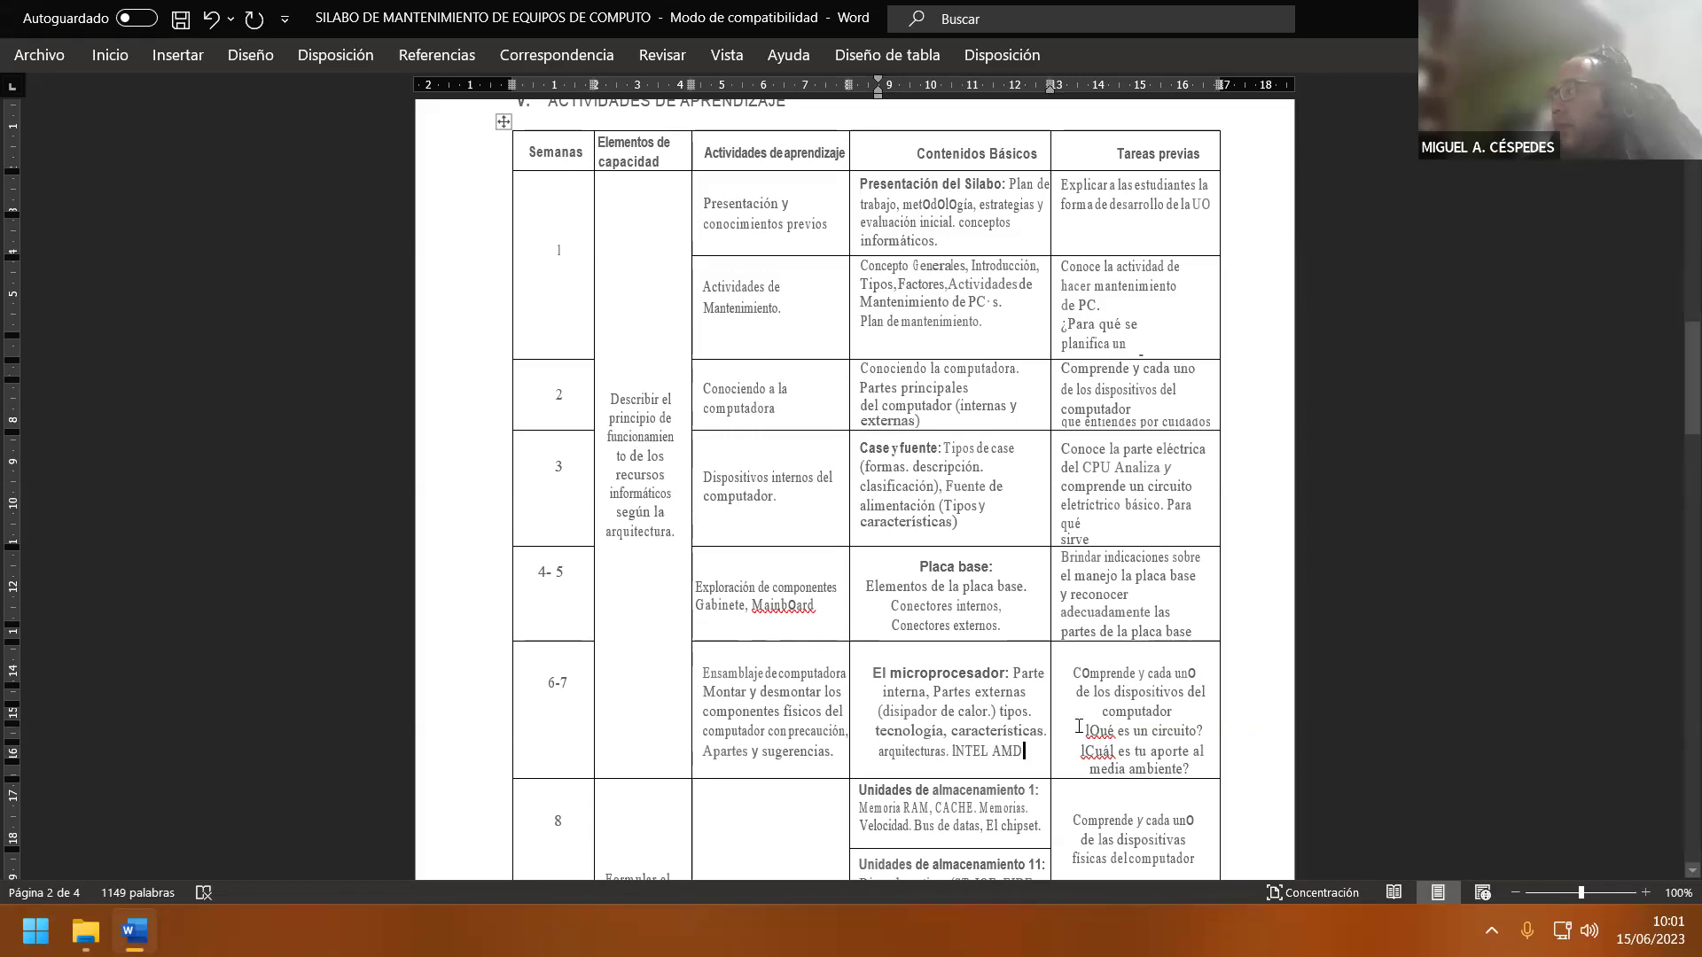
# - In the week 6-7 prior tasks, replace the wrong character that opens the question "es un circuito?" with an opening "¿"
pyautogui.rightClick(1102, 734)
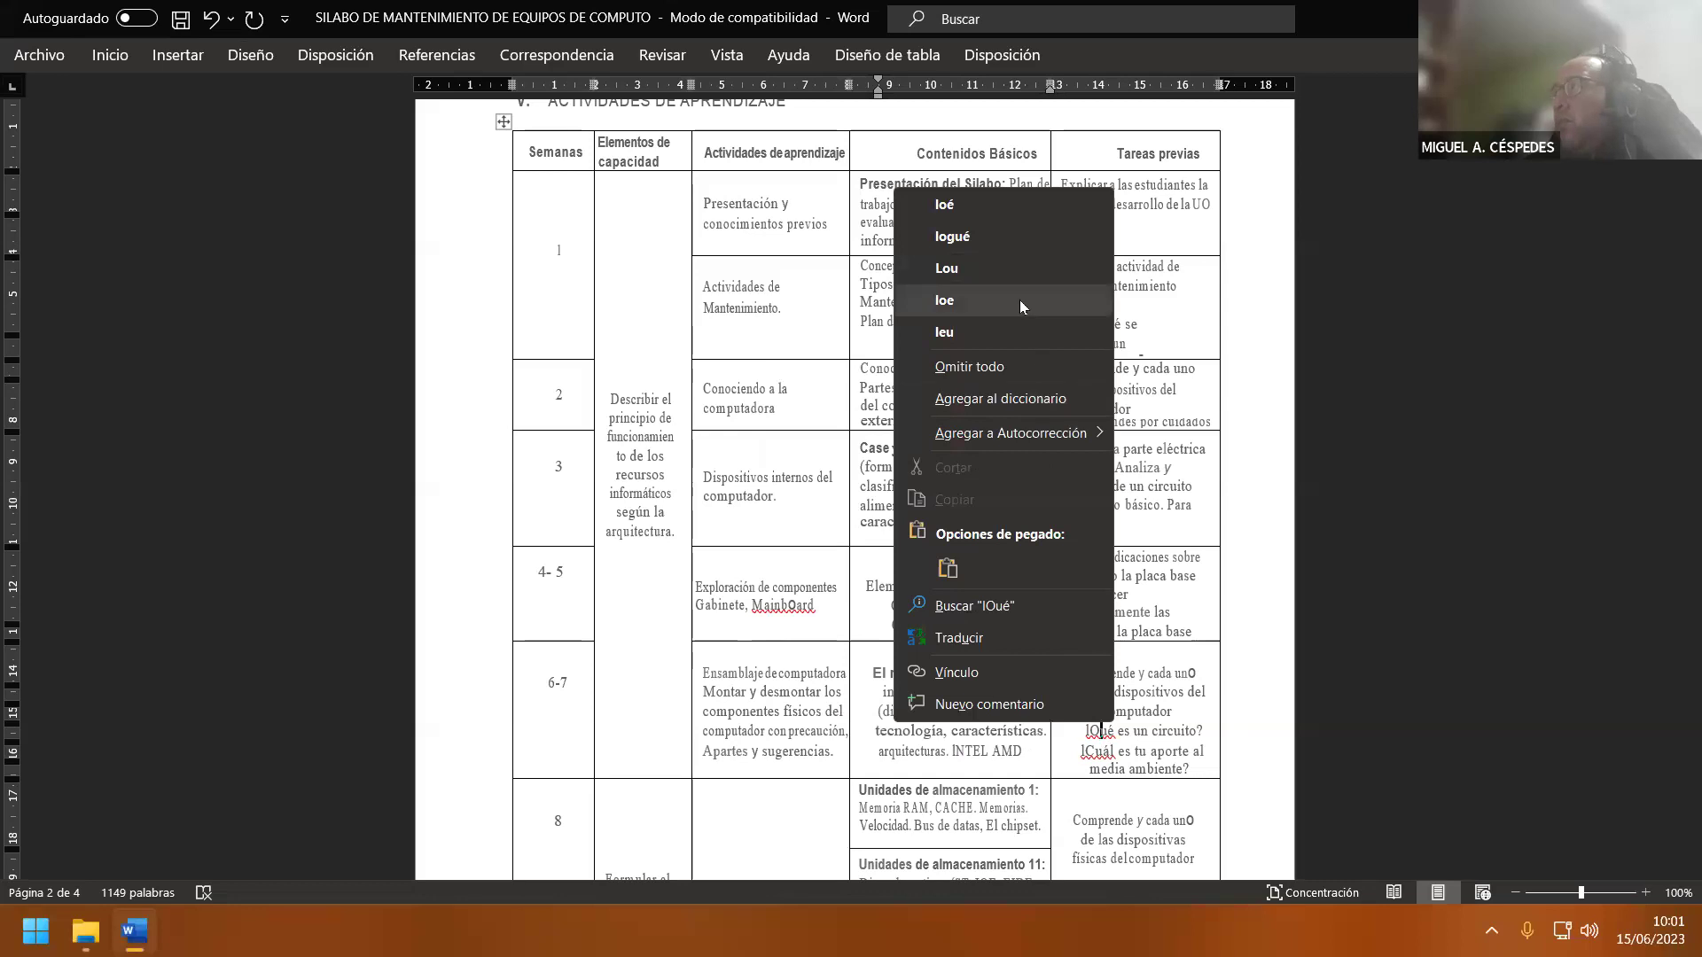
pyautogui.click(1026, 365)
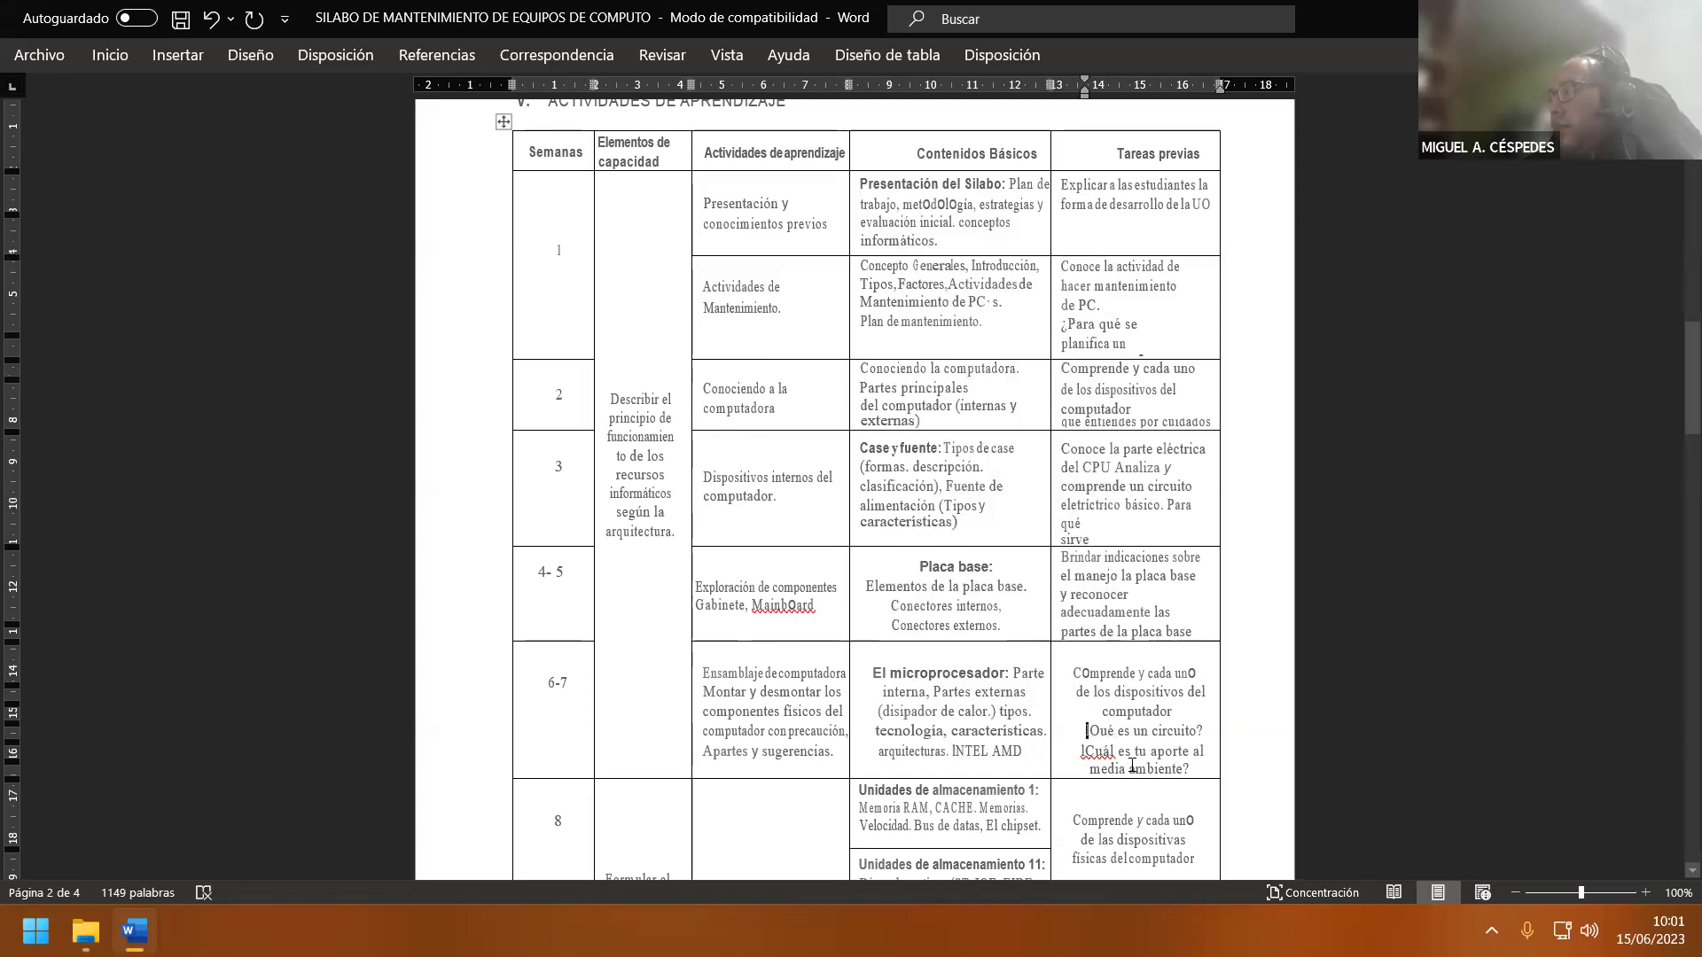
pyautogui.press('Delete')
pyautogui.press('Delete')
pyautogui.write('Q')
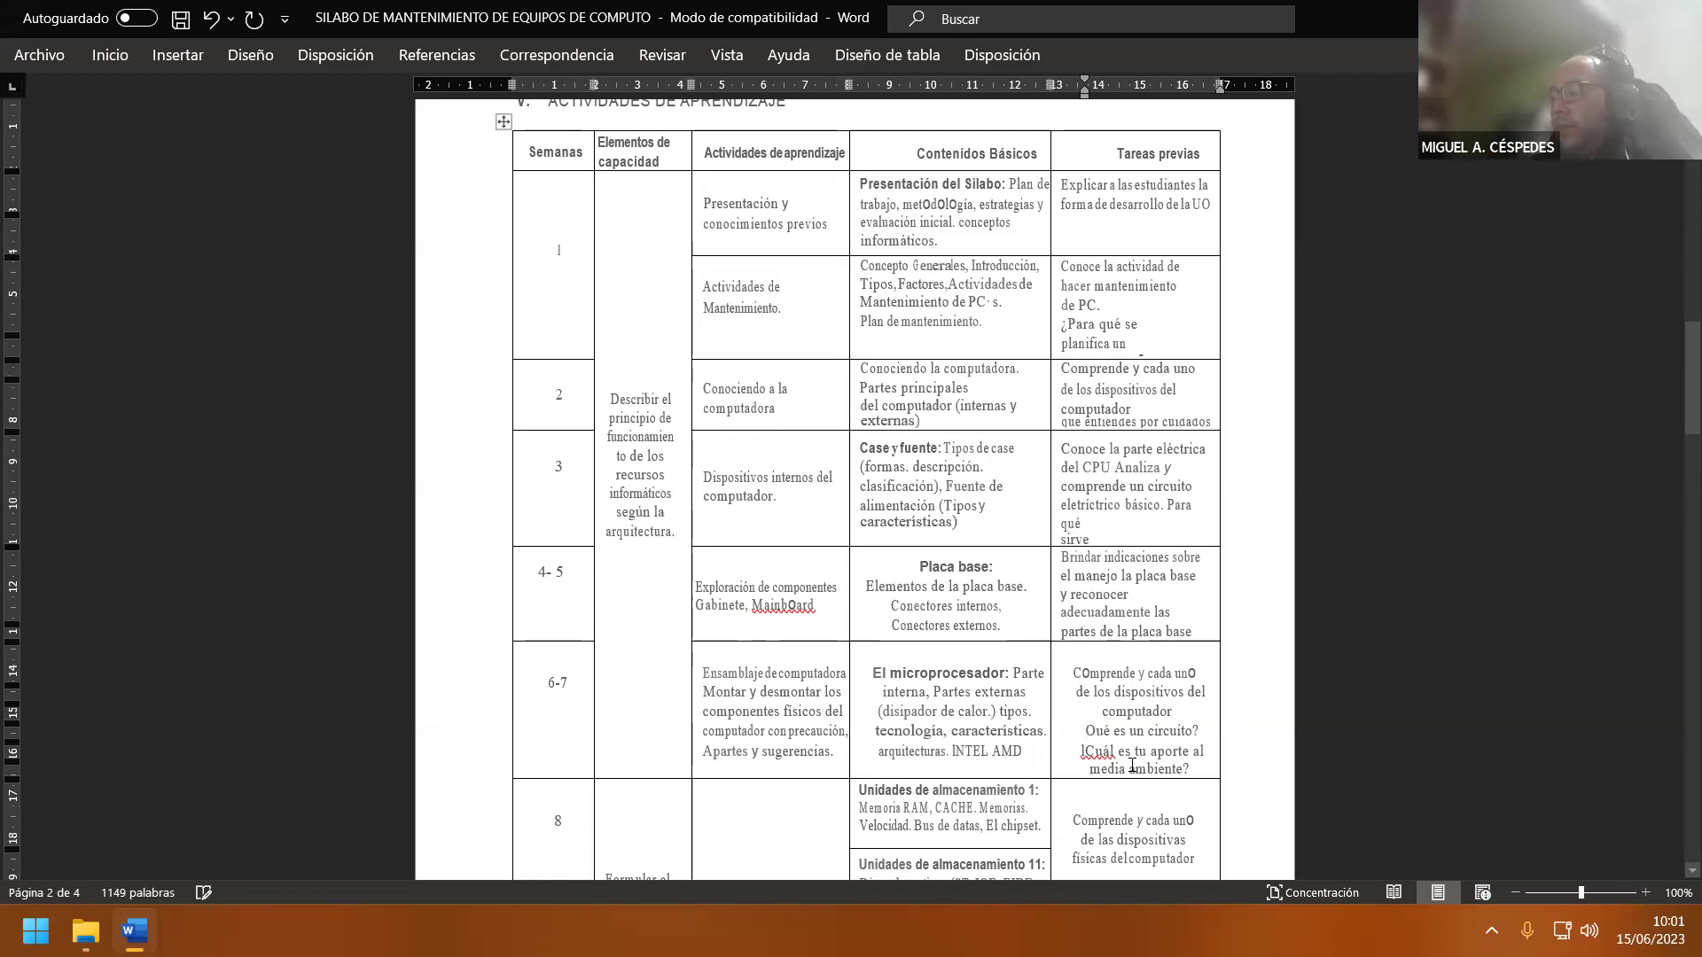
pyautogui.press('alt')
pyautogui.write('¿')
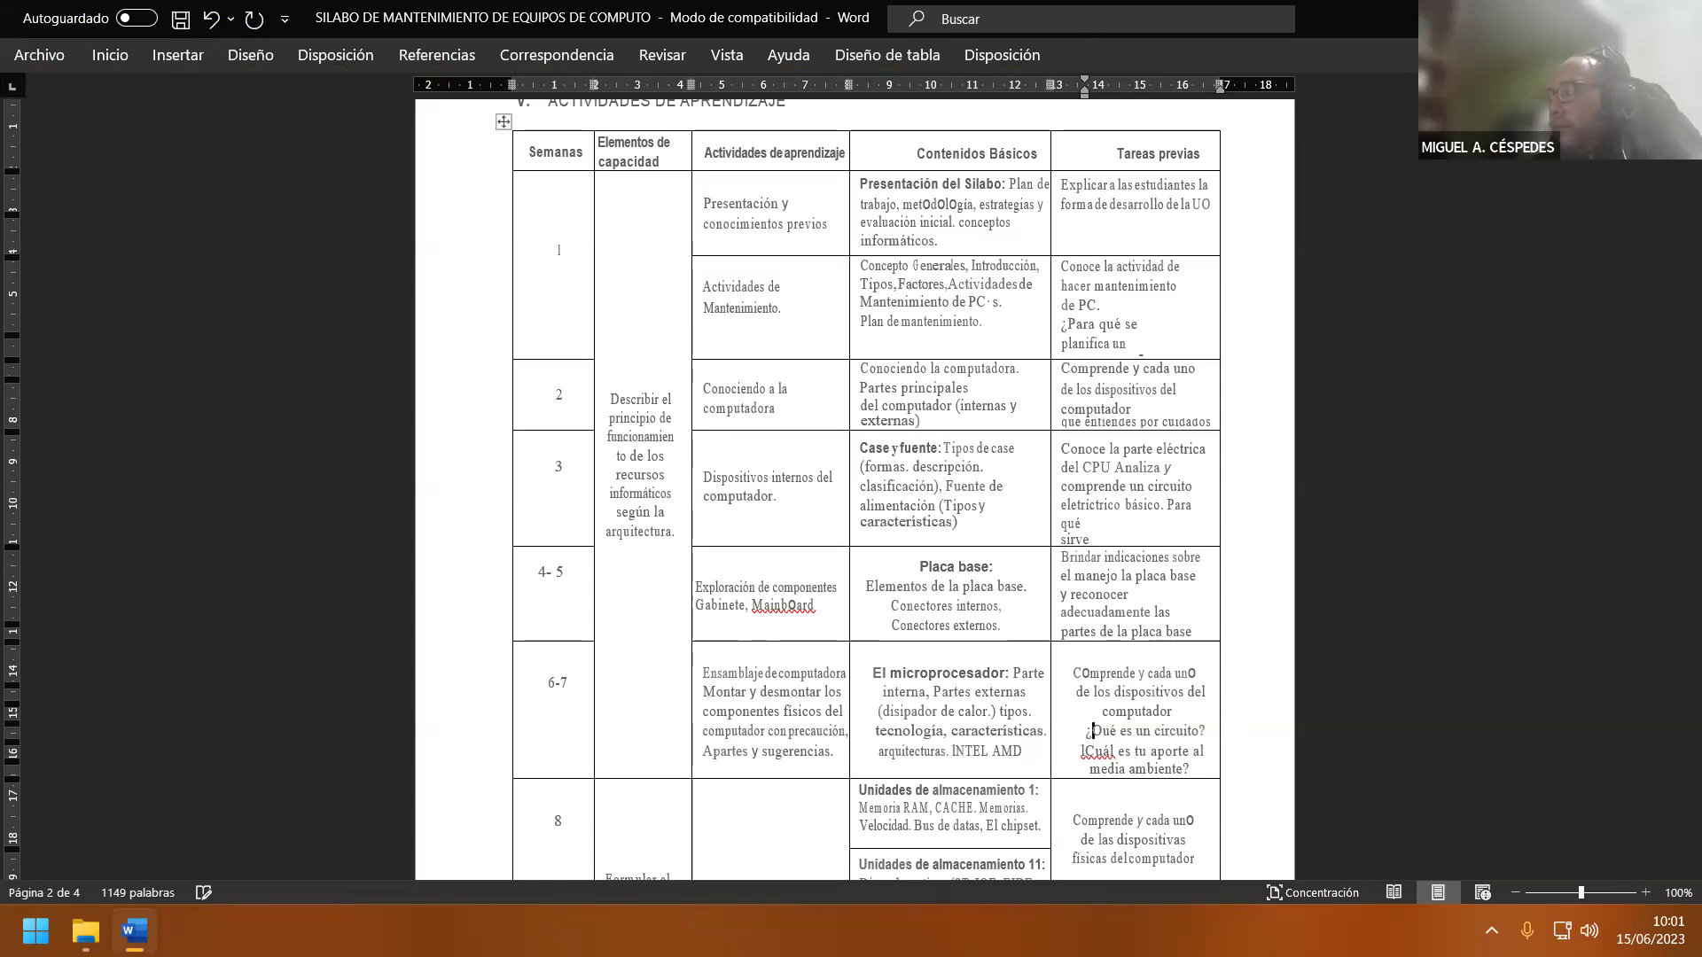
# - In the same prior tasks, start the "Cuál es tu aporte" question with "¿" and correct the circuit question's first word to "Qué"
pyautogui.click(1096, 749)
pyautogui.press('BackSpace')
pyautogui.write('¿')
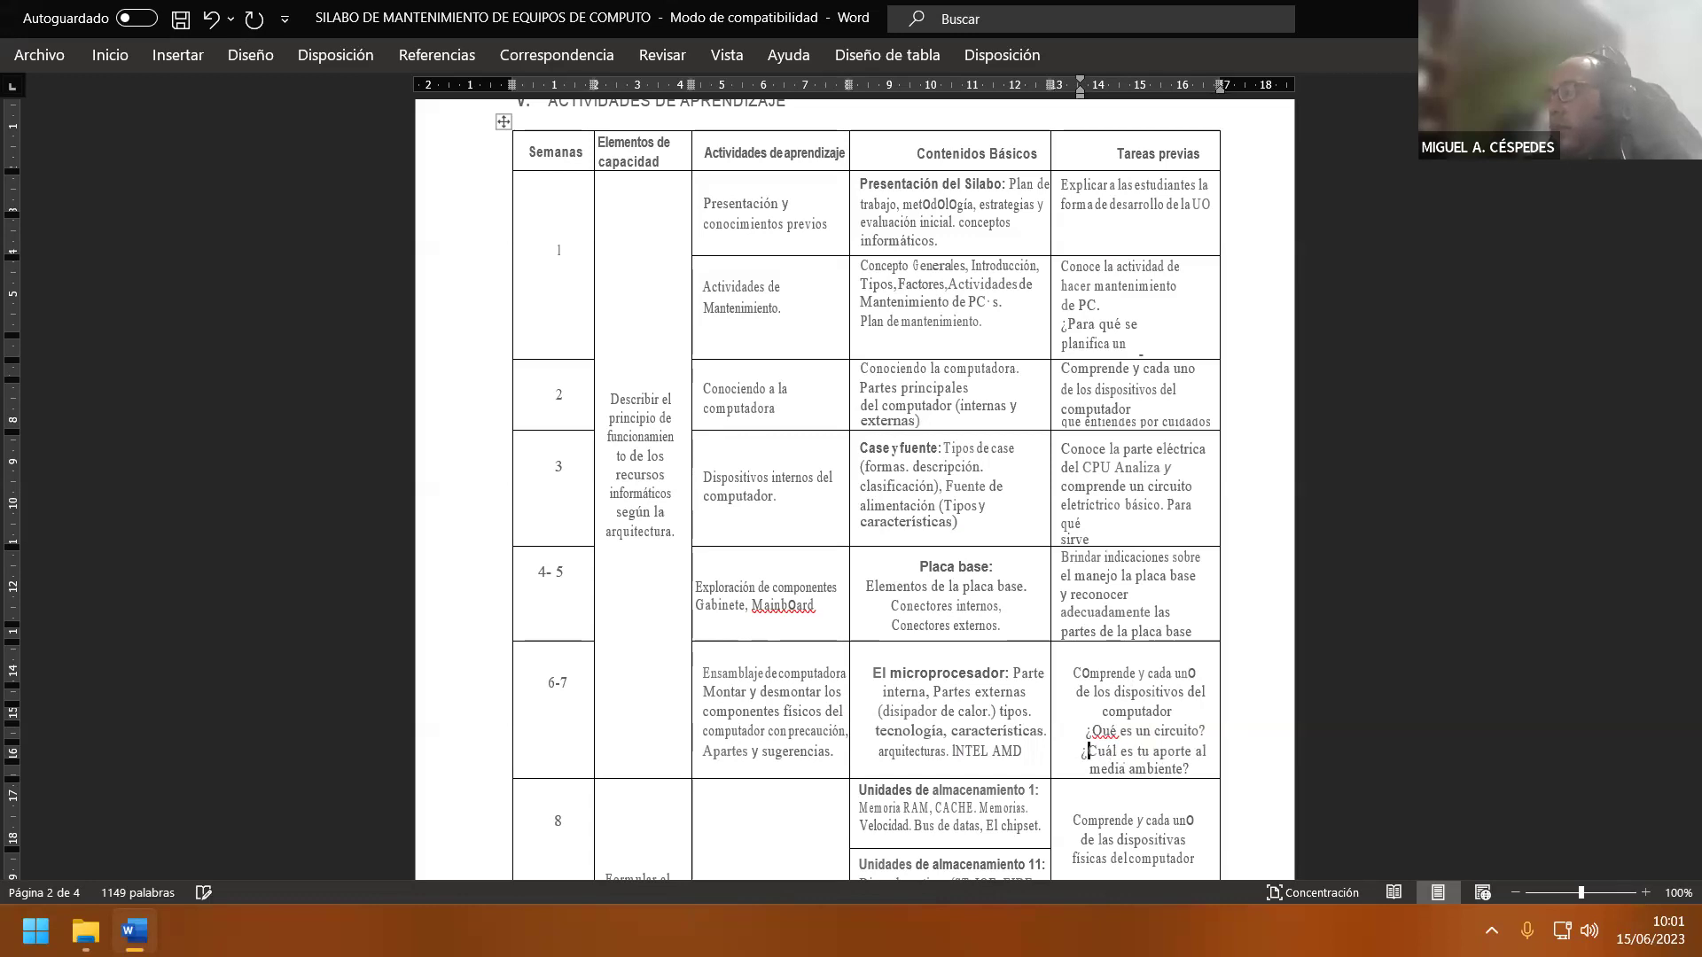
pyautogui.rightClick(1108, 729)
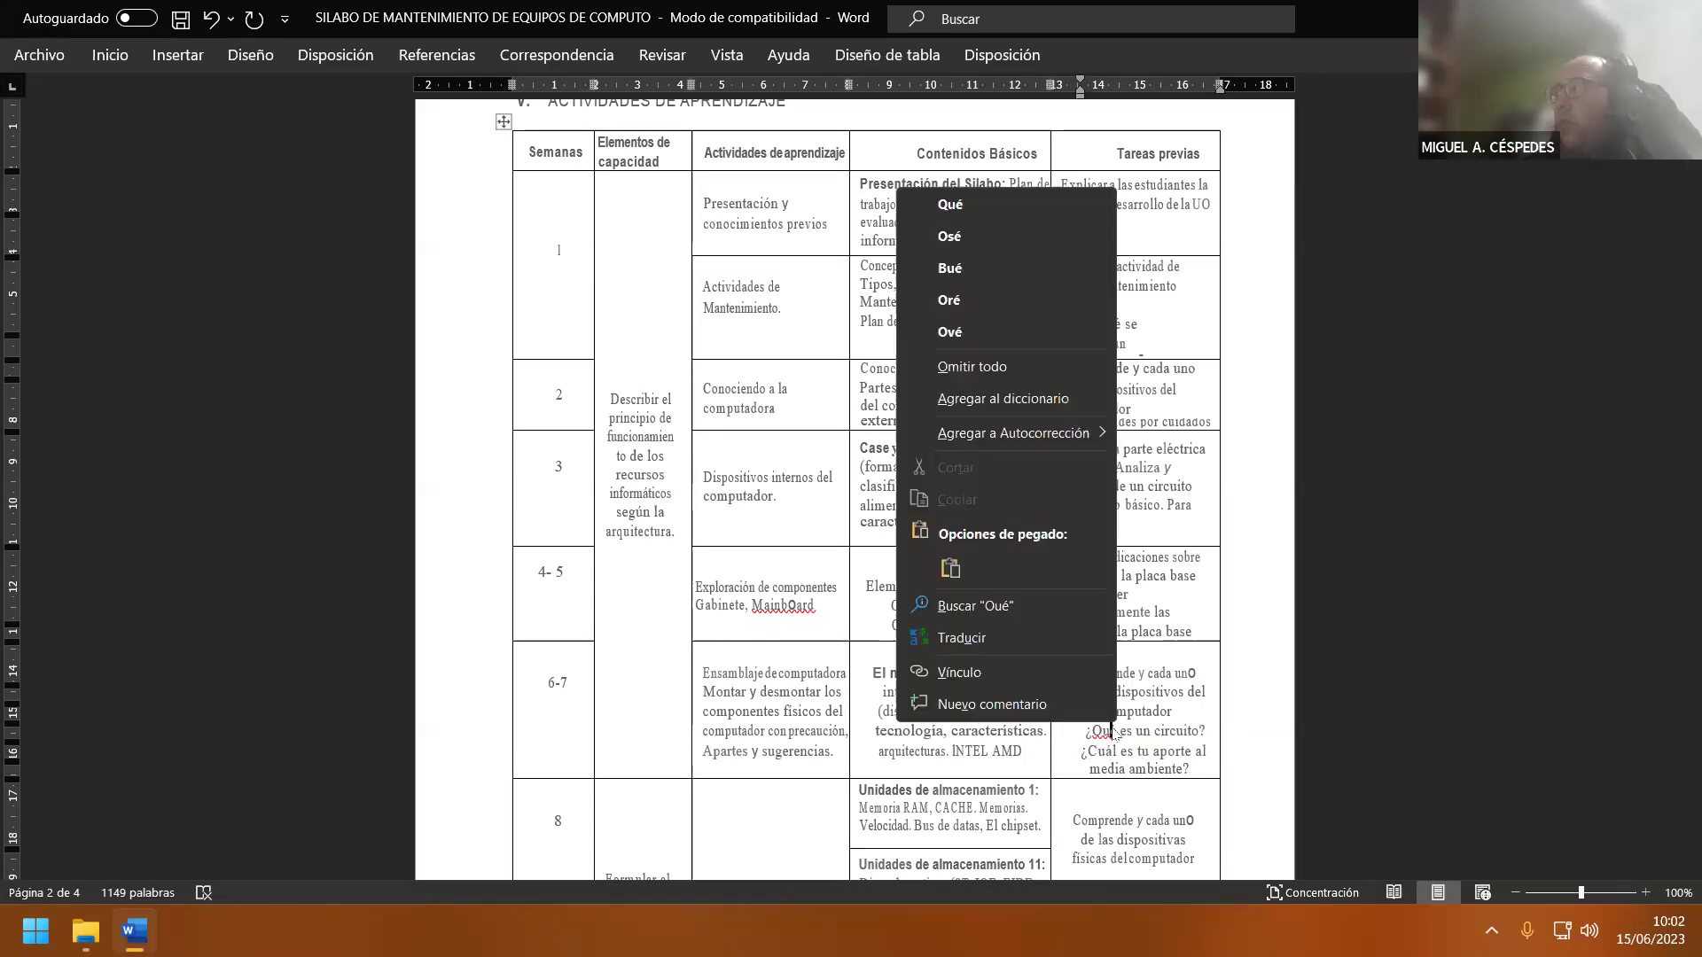
pyautogui.click(989, 196)
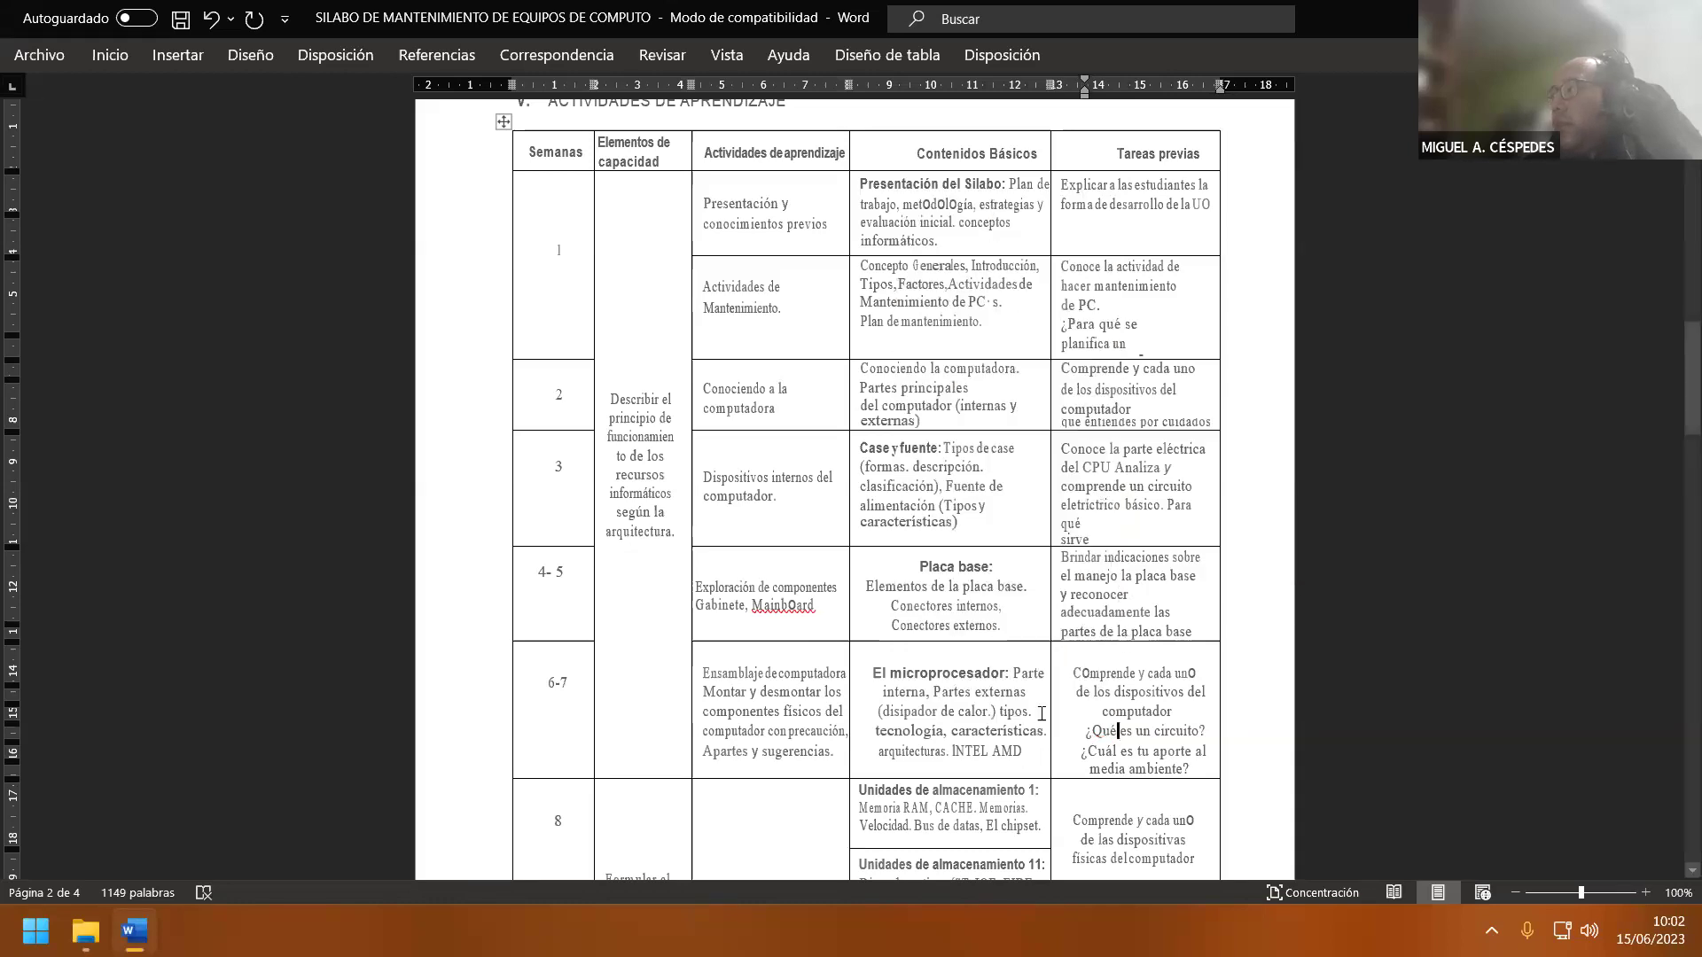
# - Resolve the spelling flag on "Floppy" in the "Unidades de almacenamiento 11" contents of the learning activities table
pyautogui.scroll(-5, 975, 716)
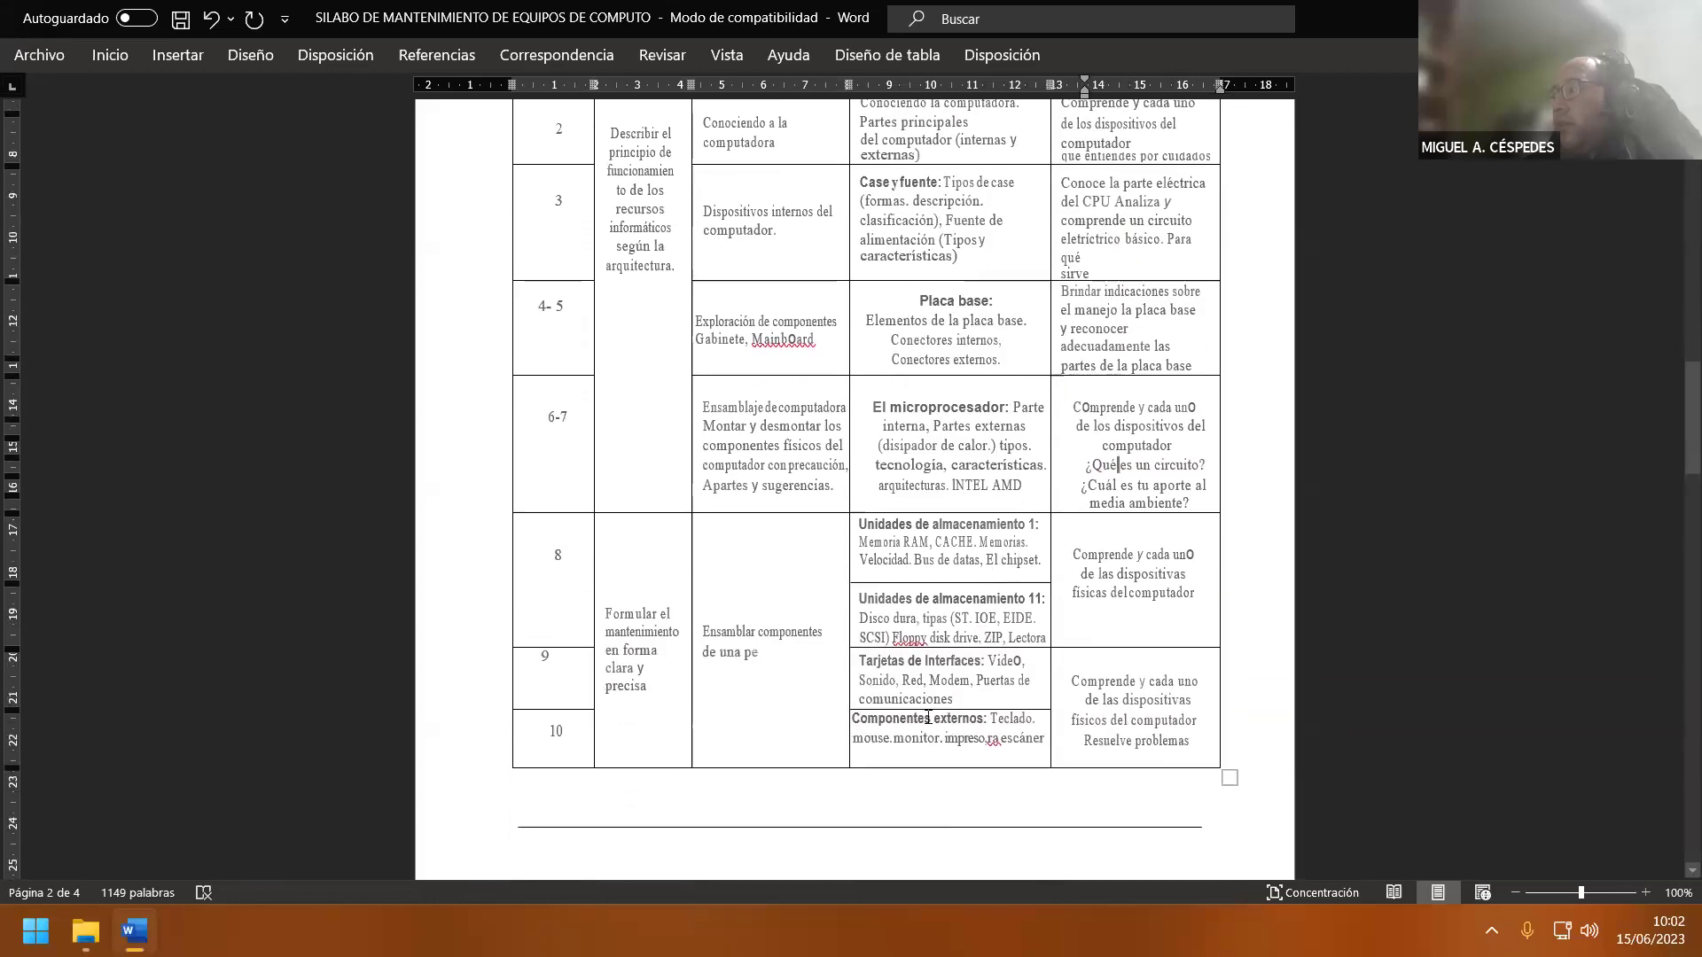
pyautogui.rightClick(911, 636)
pyautogui.moveTo(819, 329)
pyautogui.click(1138, 339)
# - In the week 10 "Componentes externos" contents, repair the broken word so it reads "impresora"
pyautogui.click(989, 738)
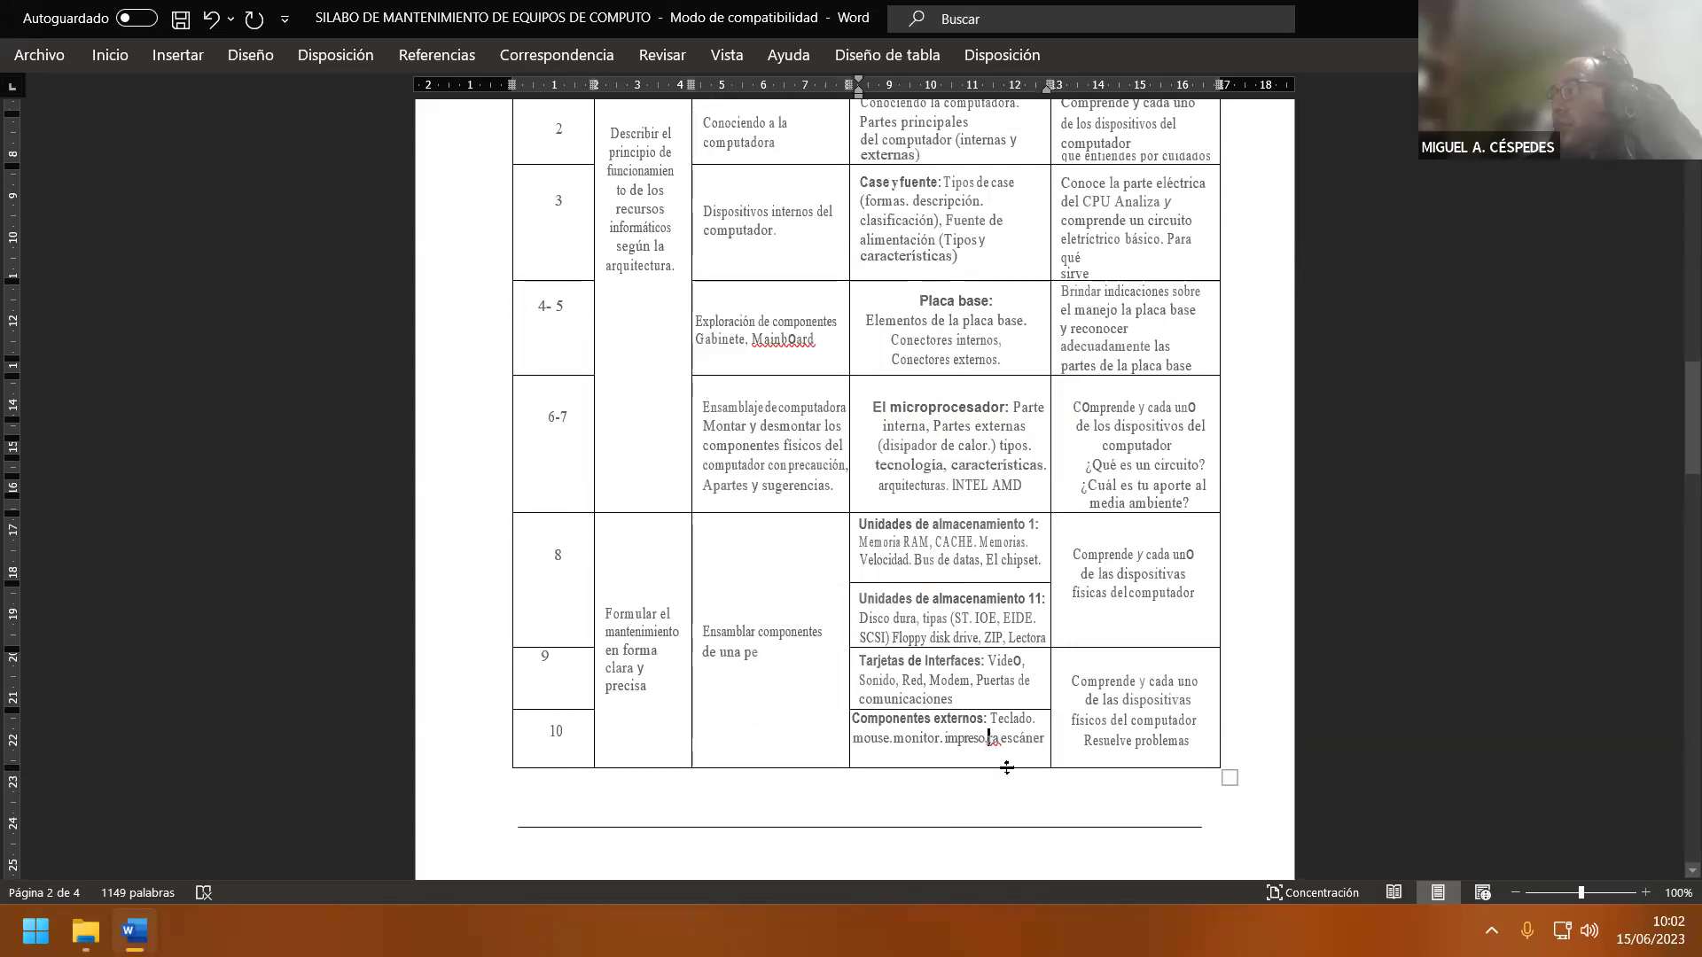
pyautogui.press('Delete')
pyautogui.write('r')
pyautogui.click(1073, 719)
pyautogui.rightClick(951, 739)
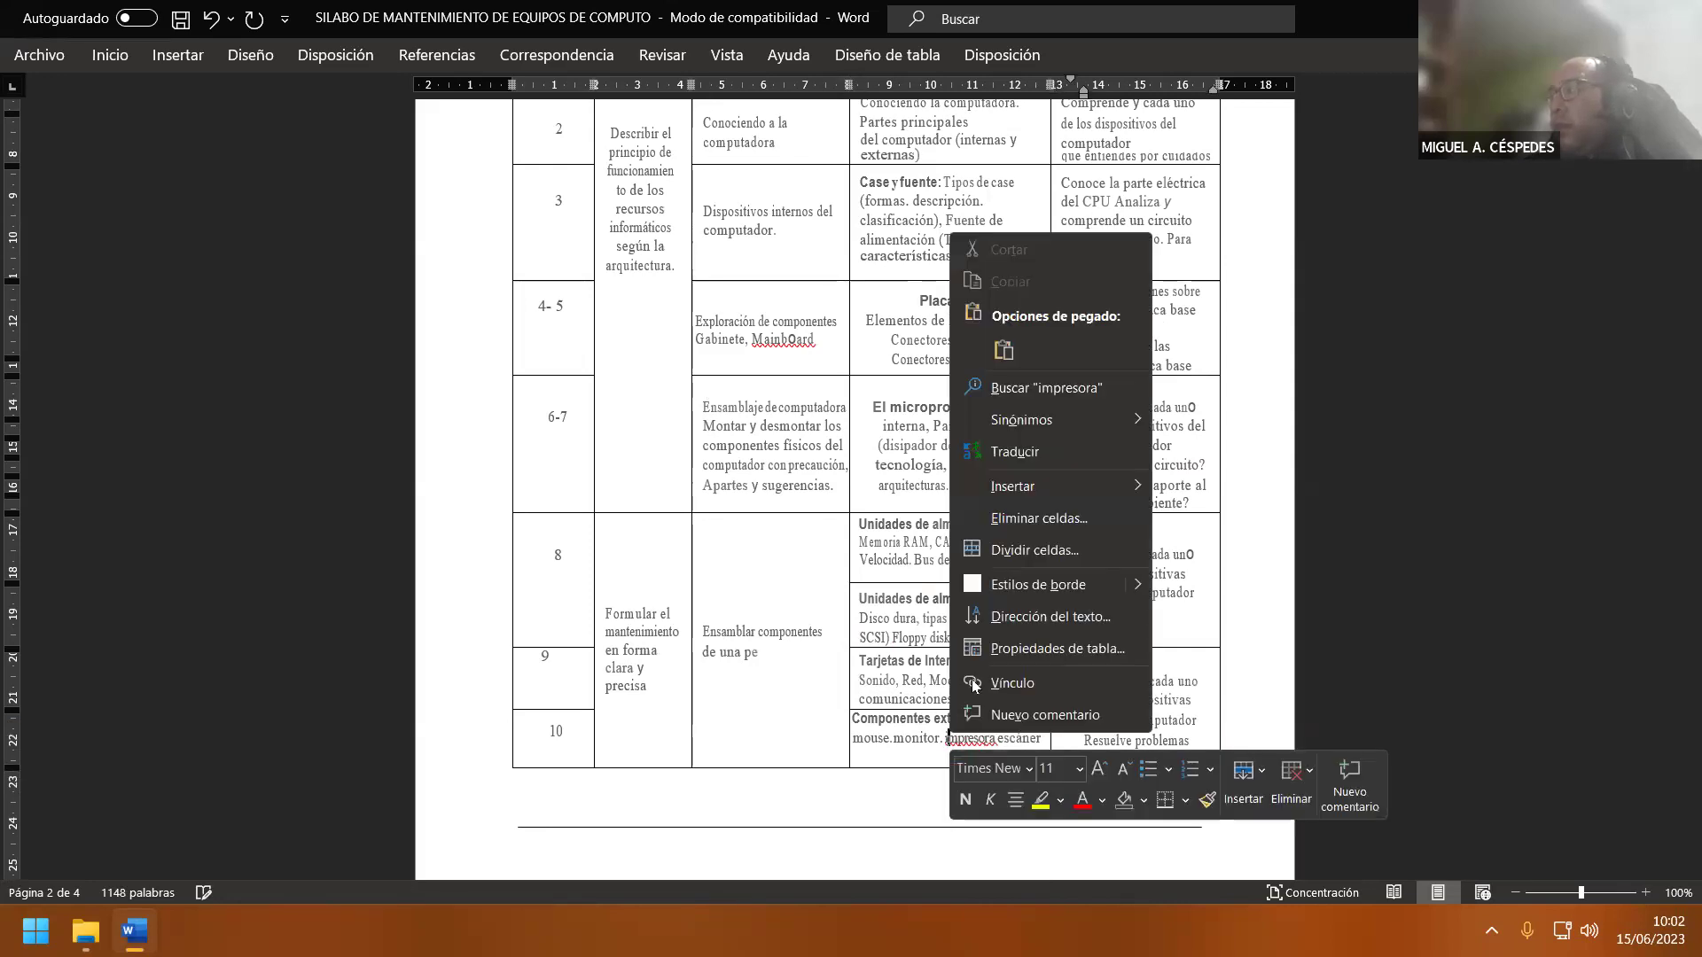
pyautogui.press('Escape')
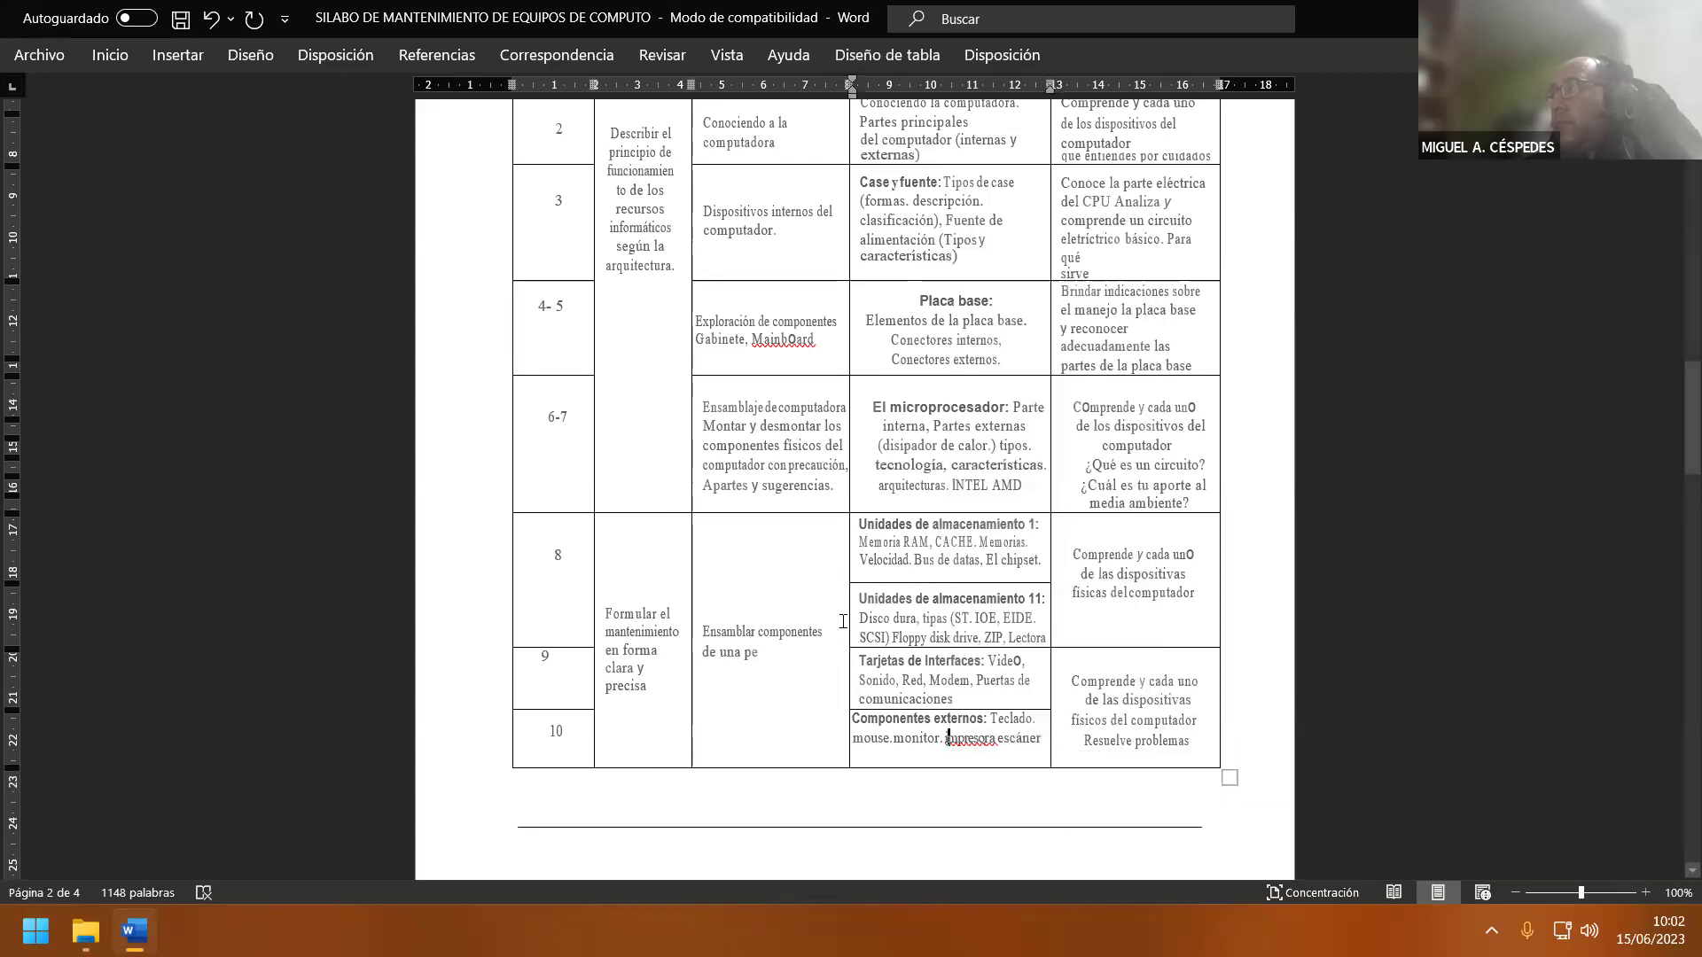
pyautogui.rightClick(968, 739)
pyautogui.press('Escape')
pyautogui.click(1159, 700)
# - Add "OiskManager", "Partition" and "Fdisk" in the week 13 contents to the spelling dictionary
pyautogui.scroll(-8, 1014, 732)
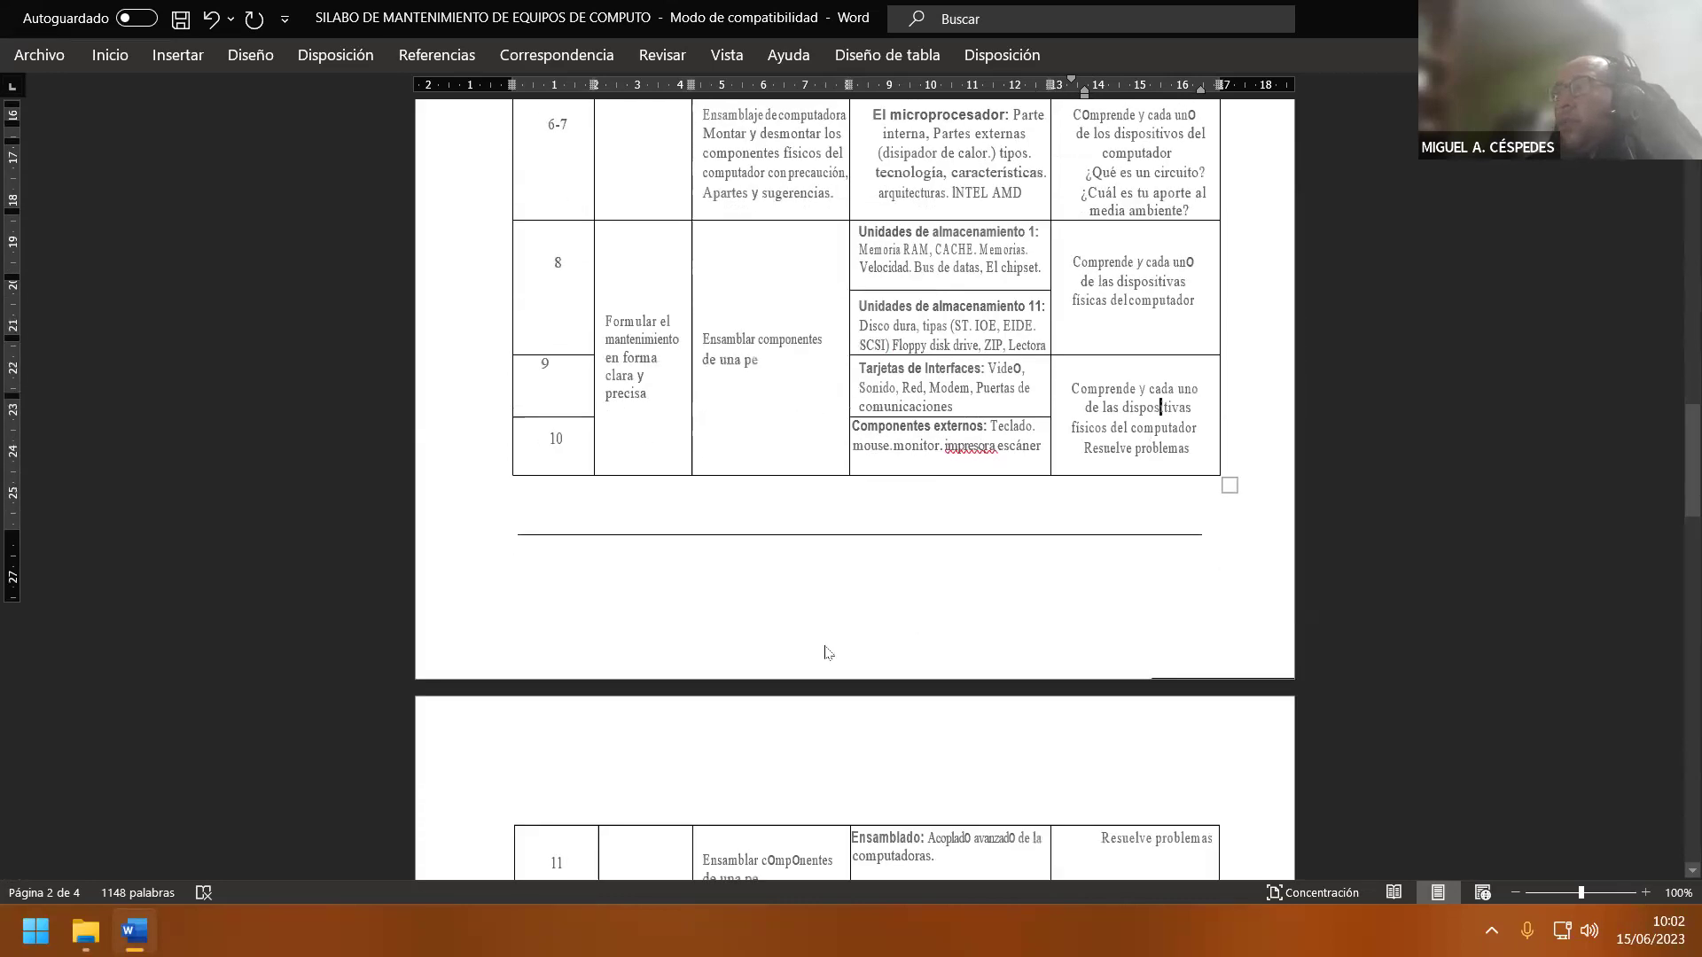
pyautogui.scroll(-2, 824, 646)
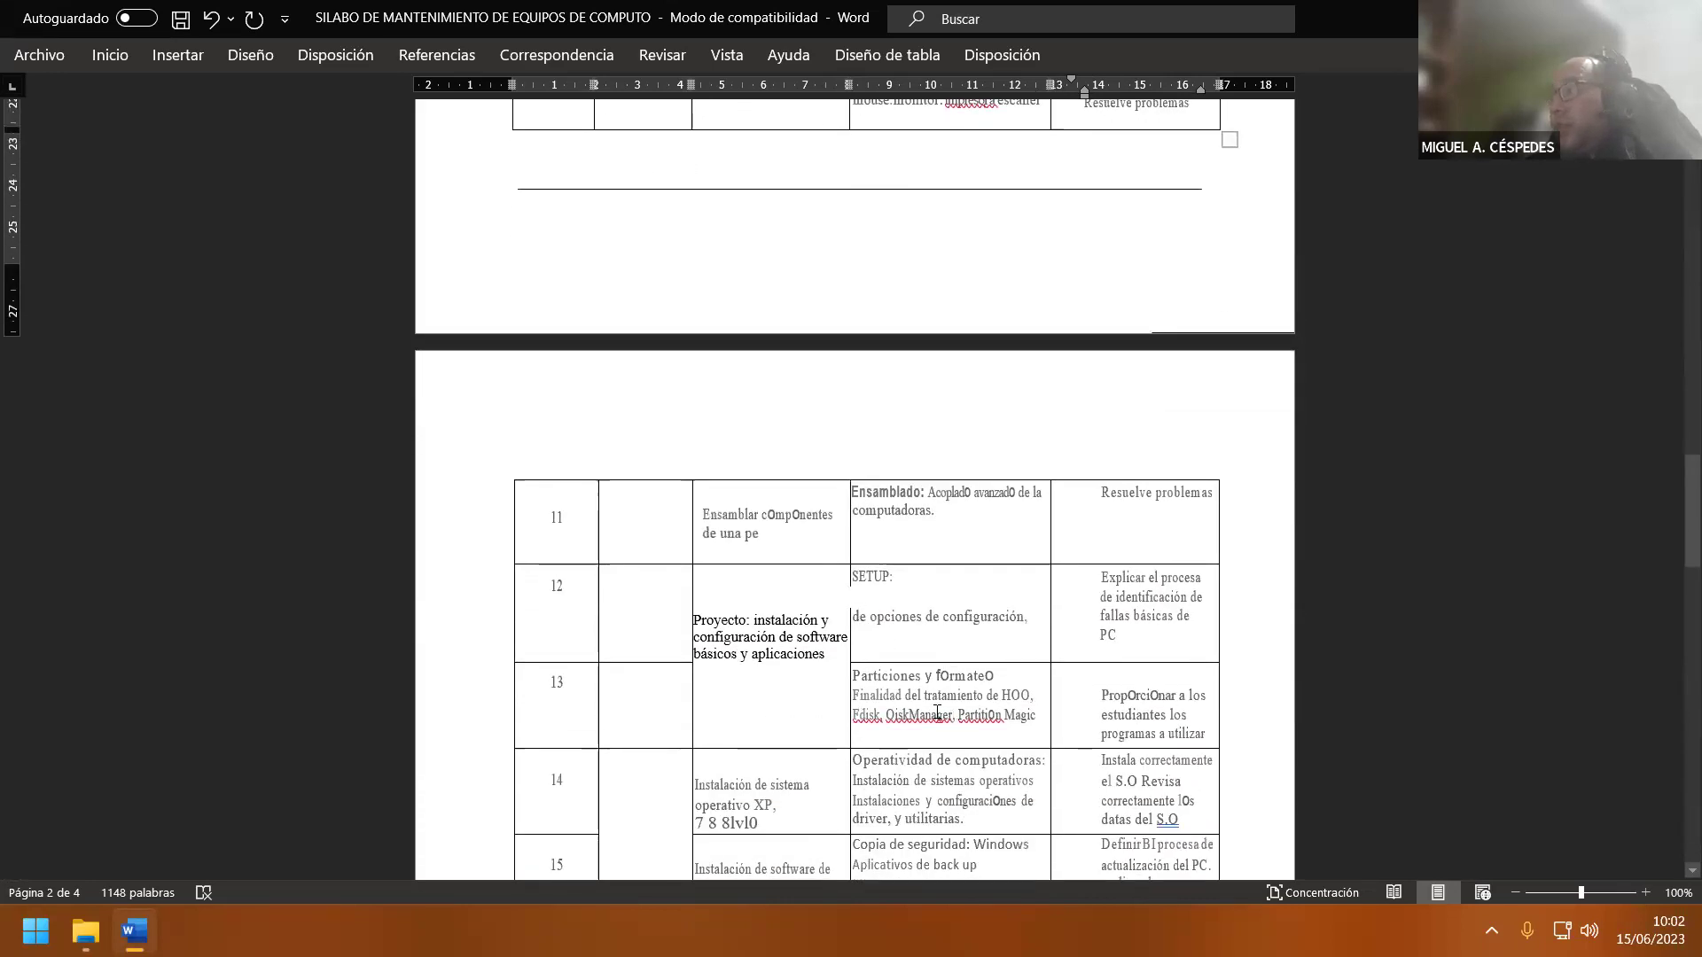
pyautogui.rightClick(899, 709)
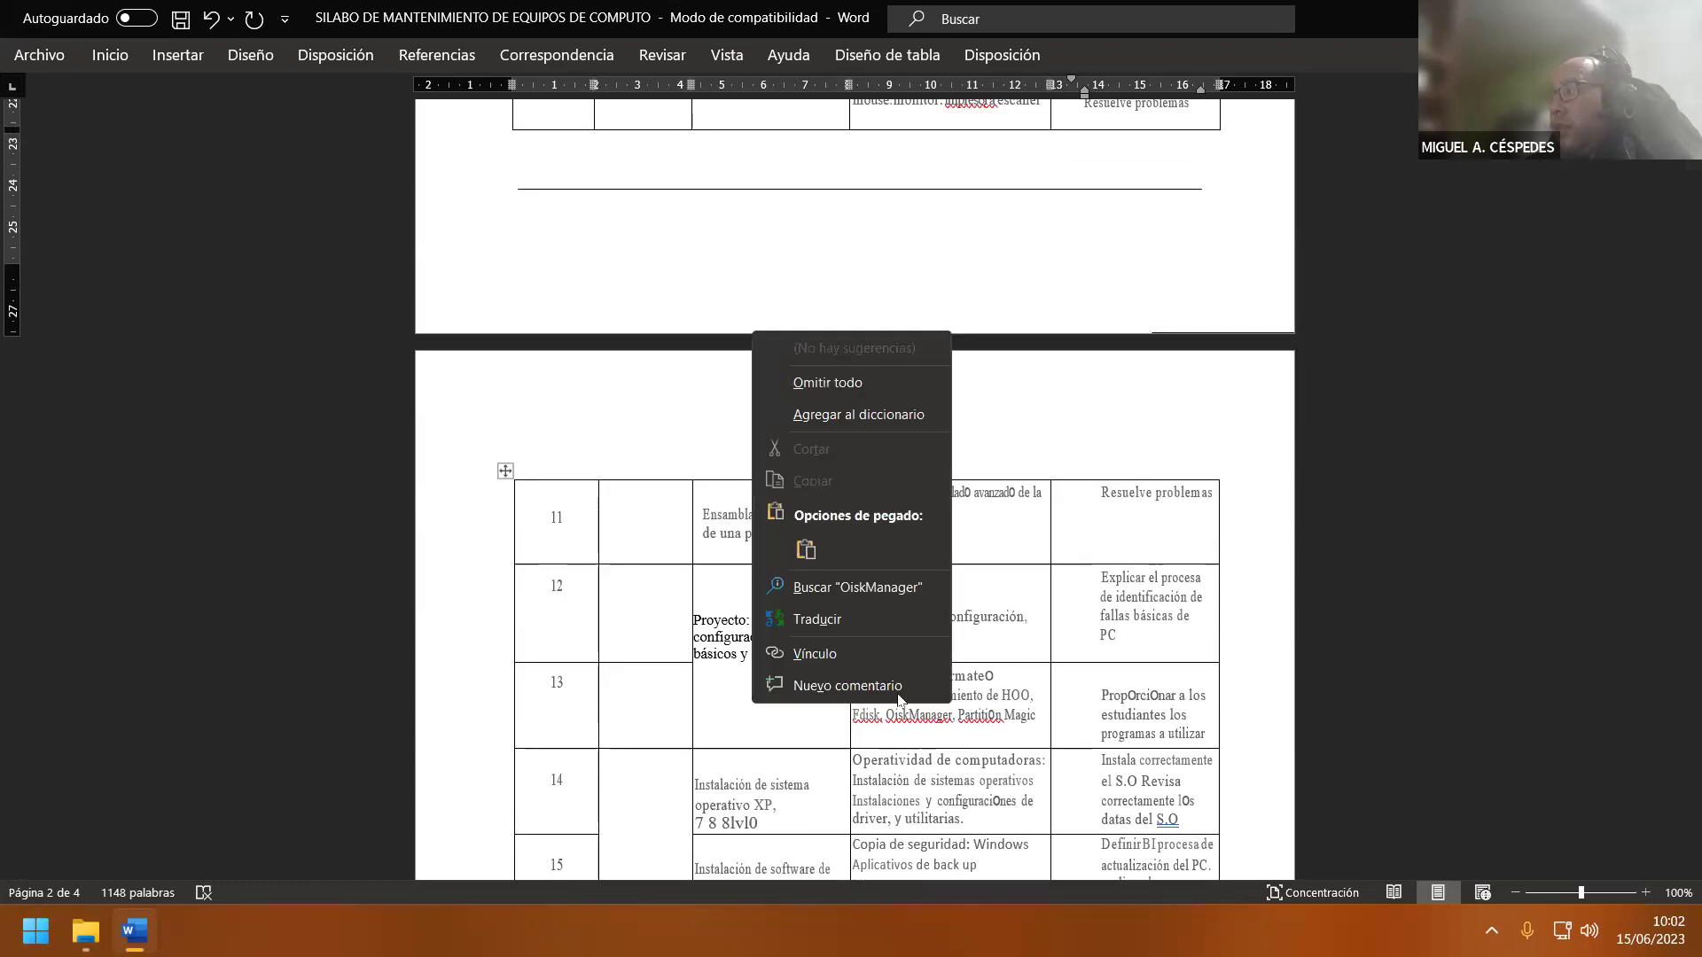
pyautogui.click(901, 414)
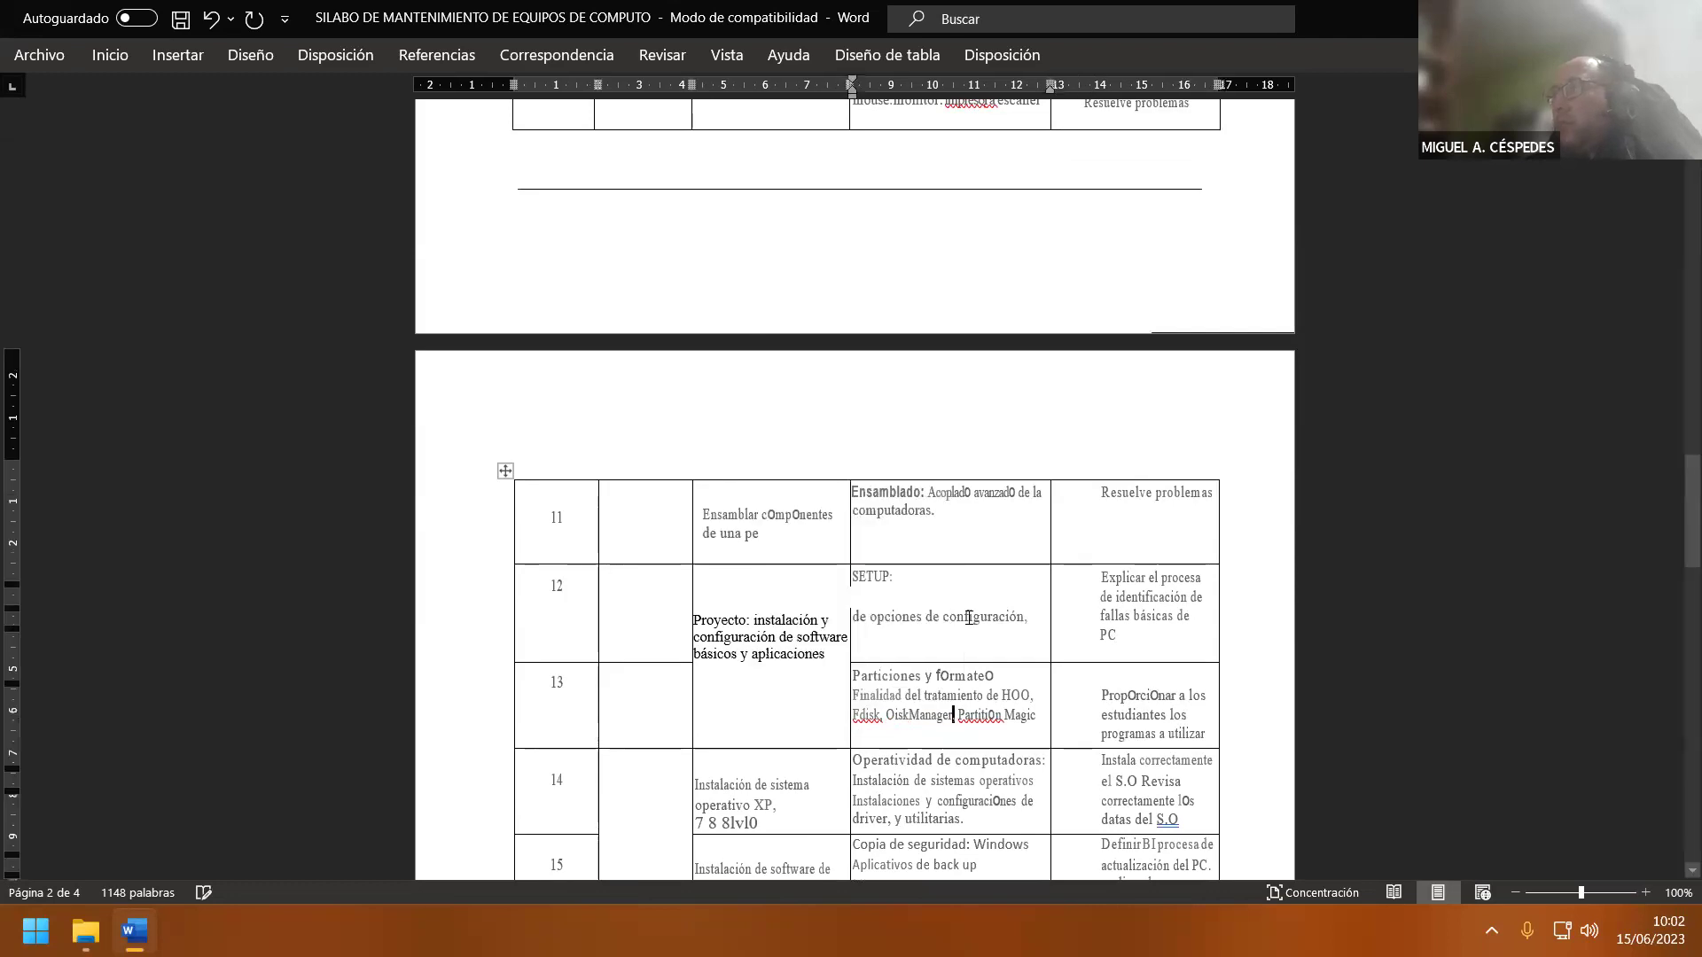
pyautogui.rightClick(990, 715)
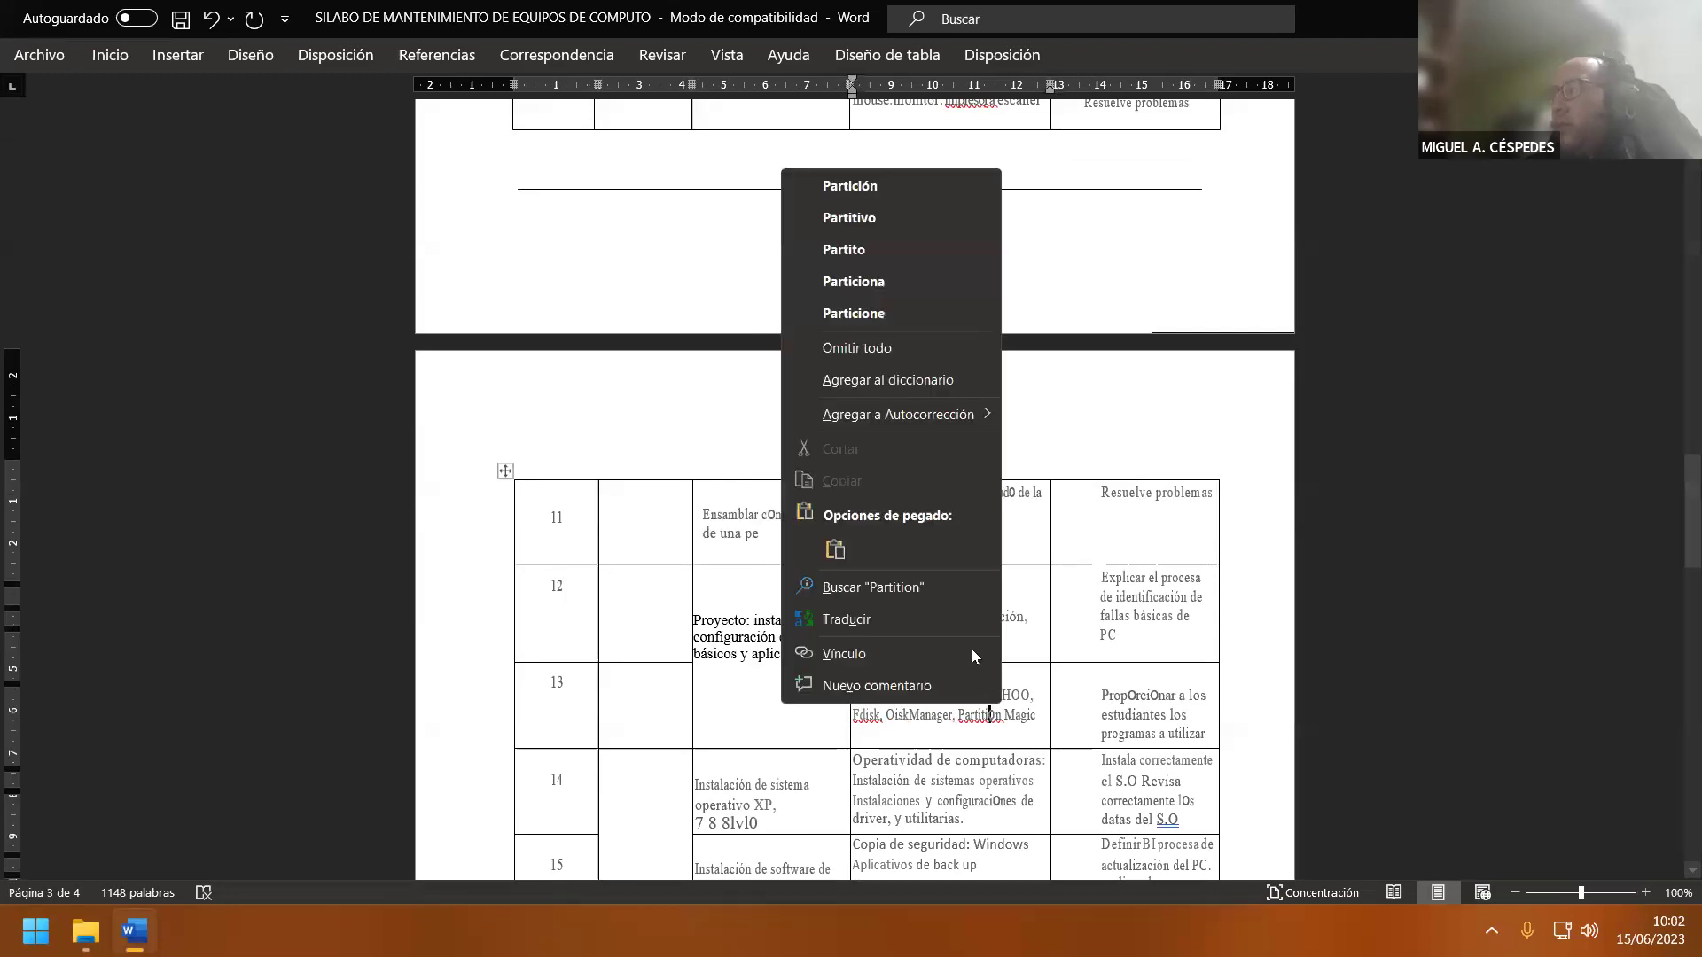
pyautogui.click(920, 383)
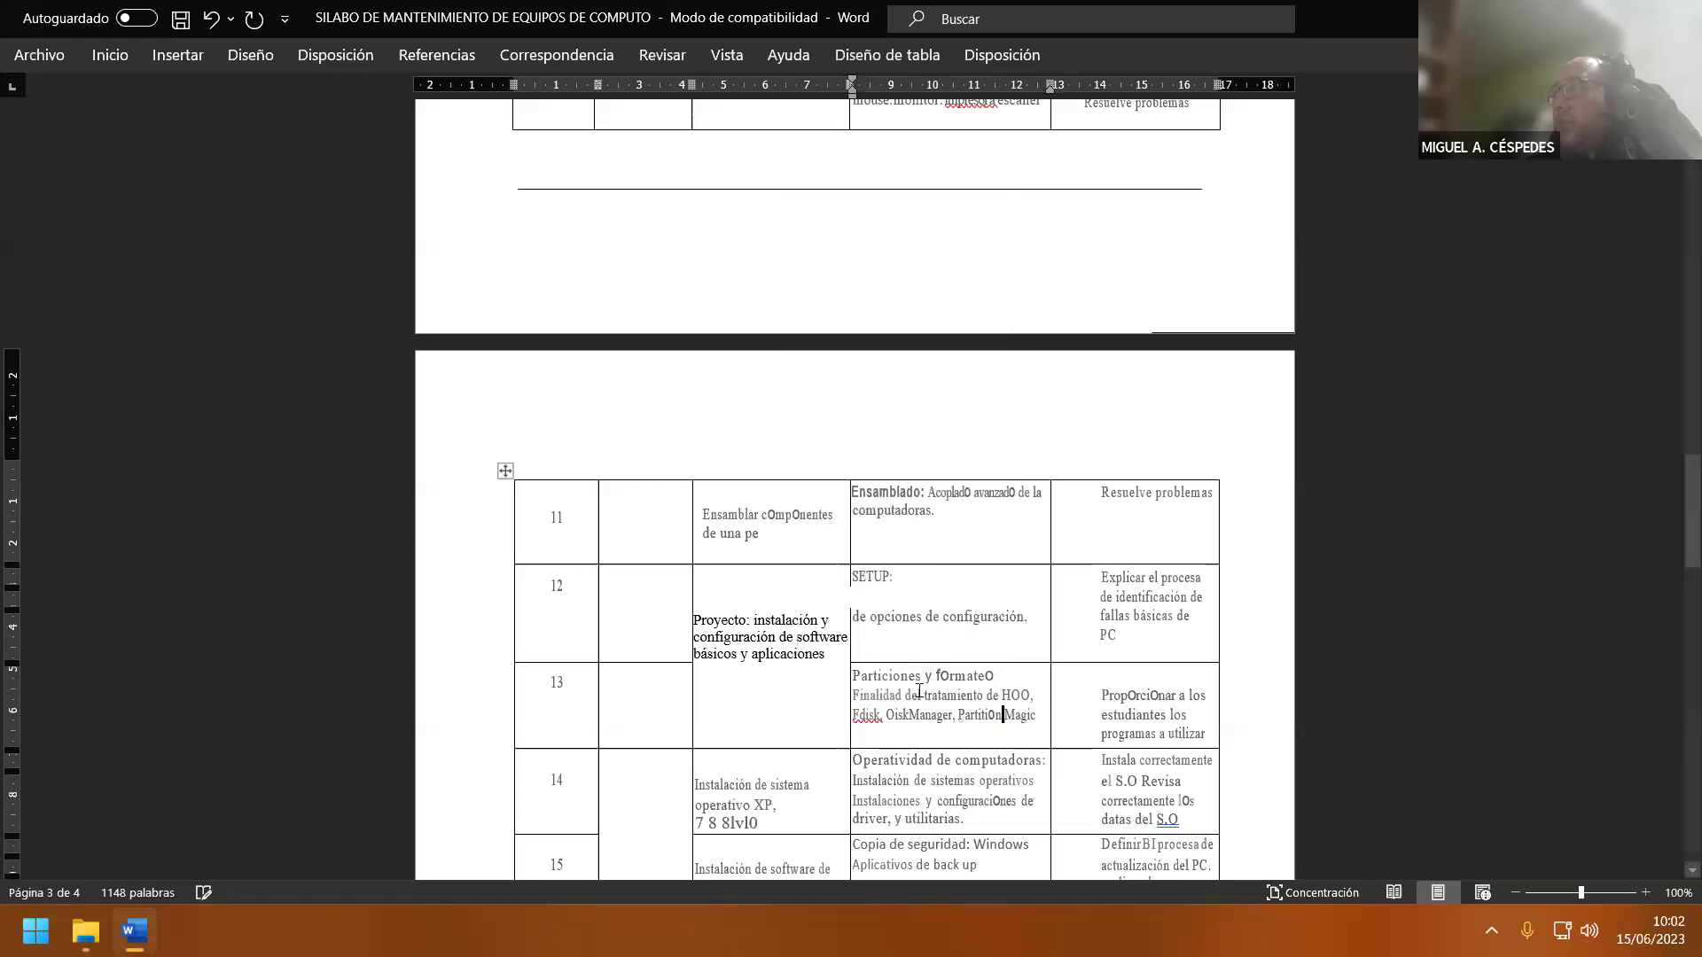
pyautogui.rightClick(867, 714)
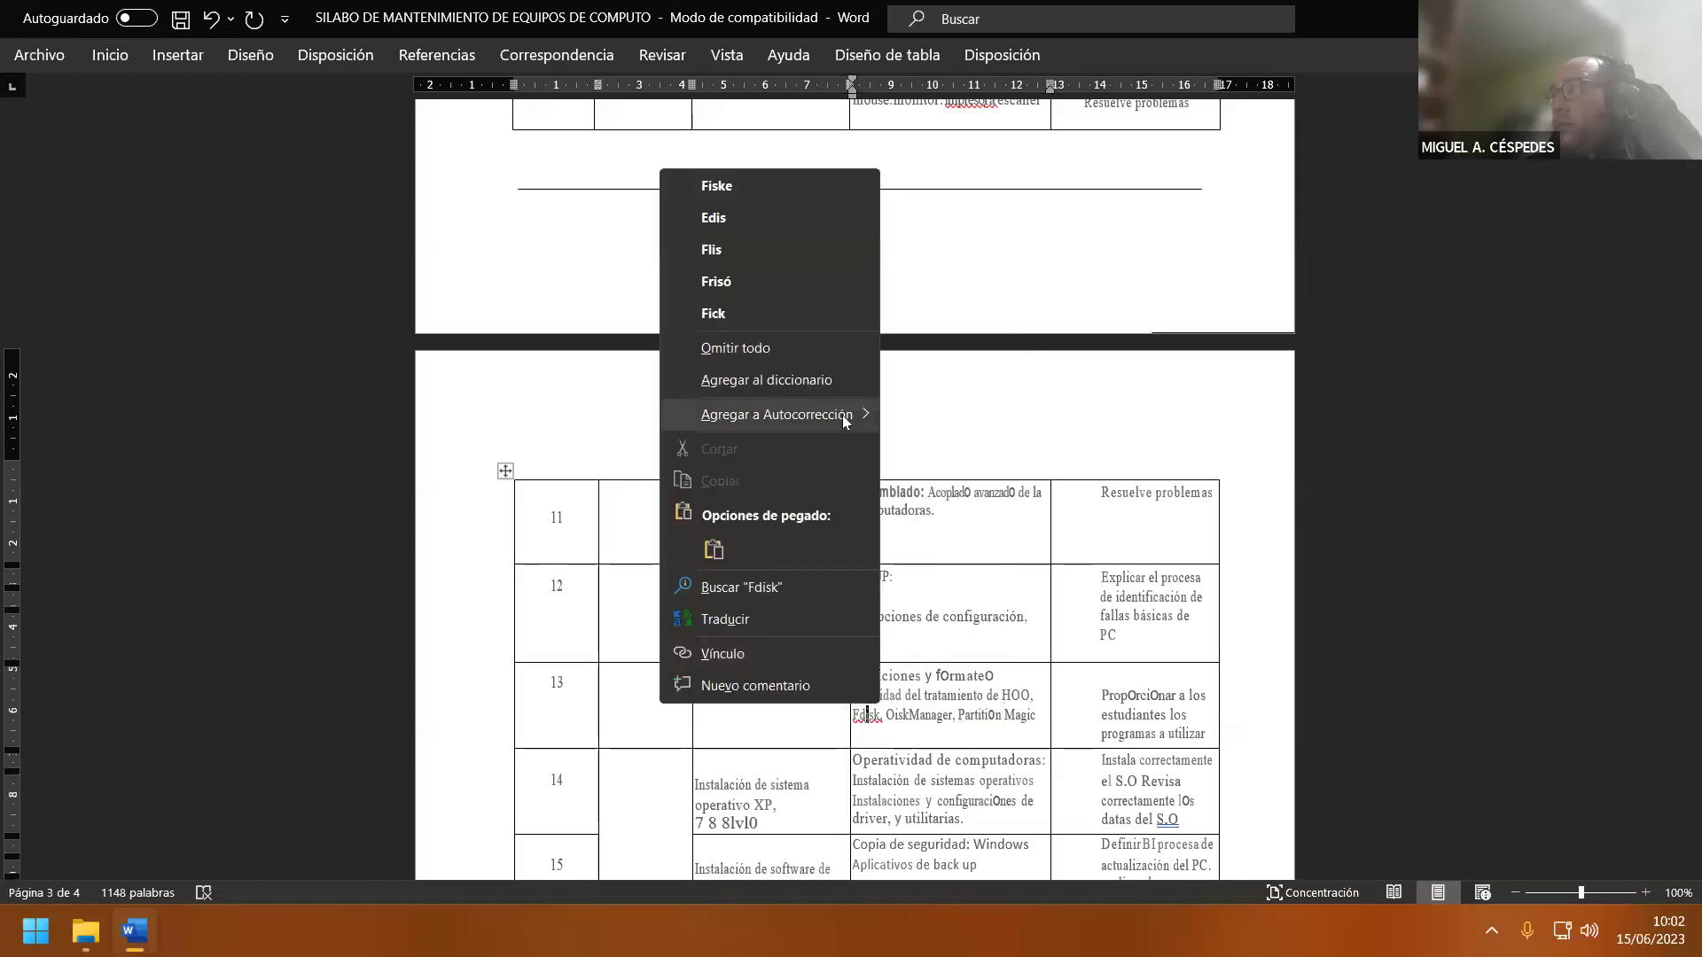
pyautogui.click(828, 377)
# - Apply the suggested correction "S. O" in the week 14 prior tasks and clear the spelling flag on "tuneup" in the week 16 contents
pyautogui.scroll(-2, 953, 688)
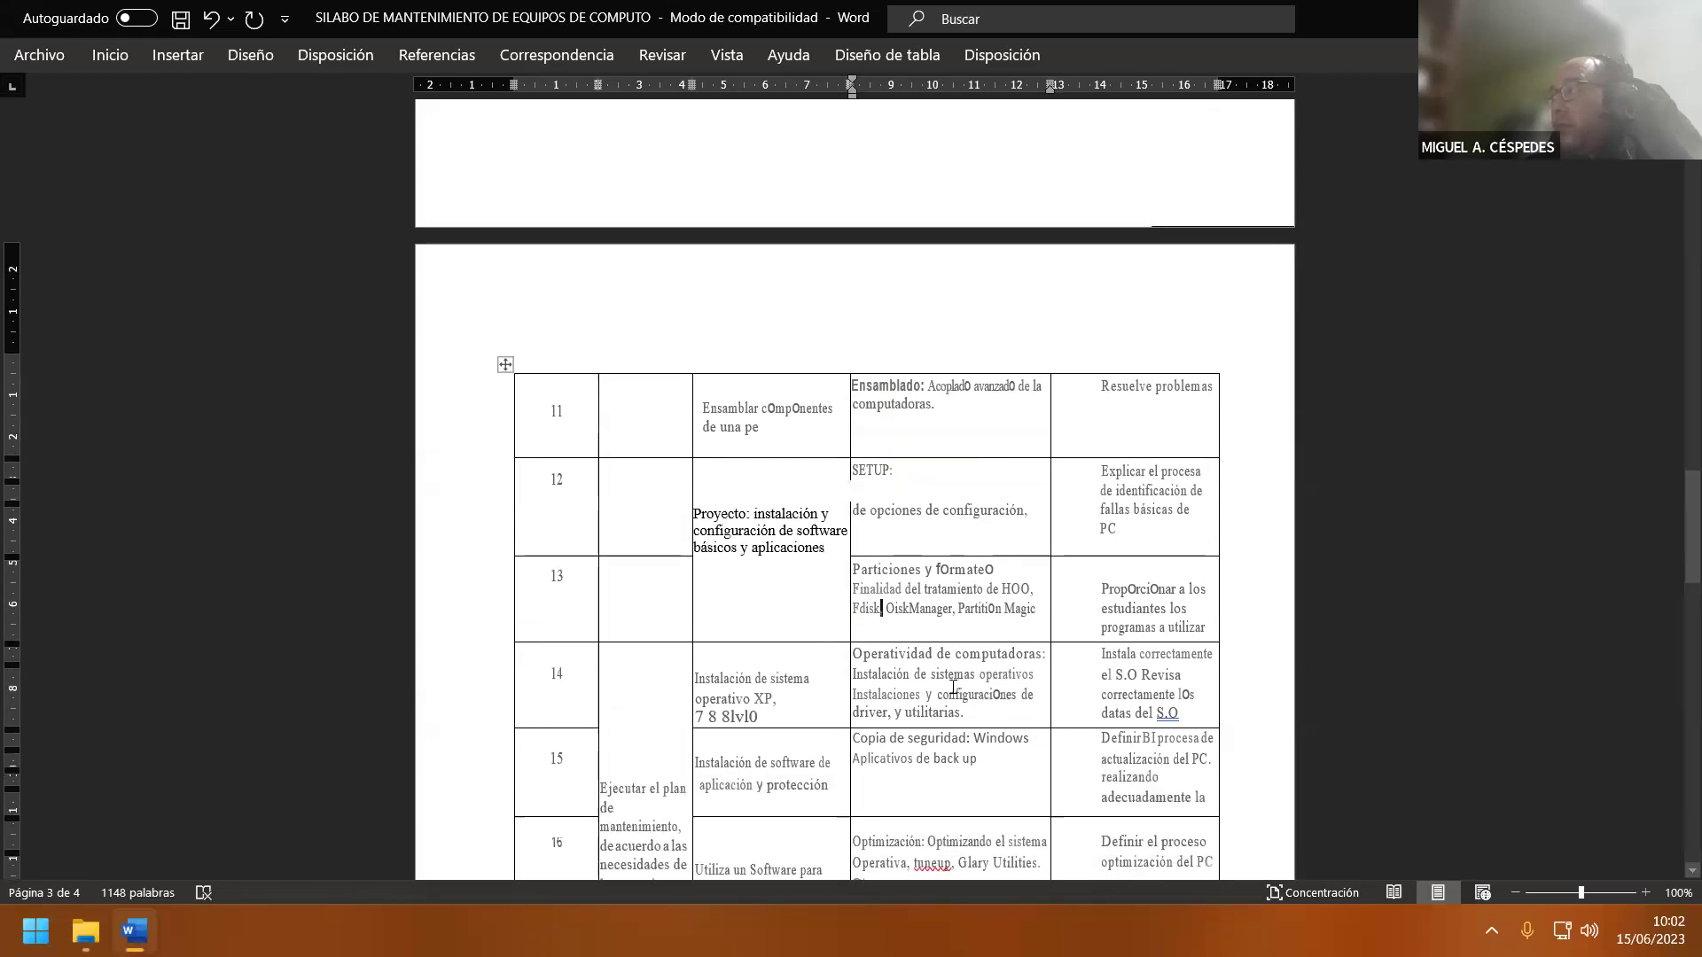
pyautogui.rightClick(1162, 712)
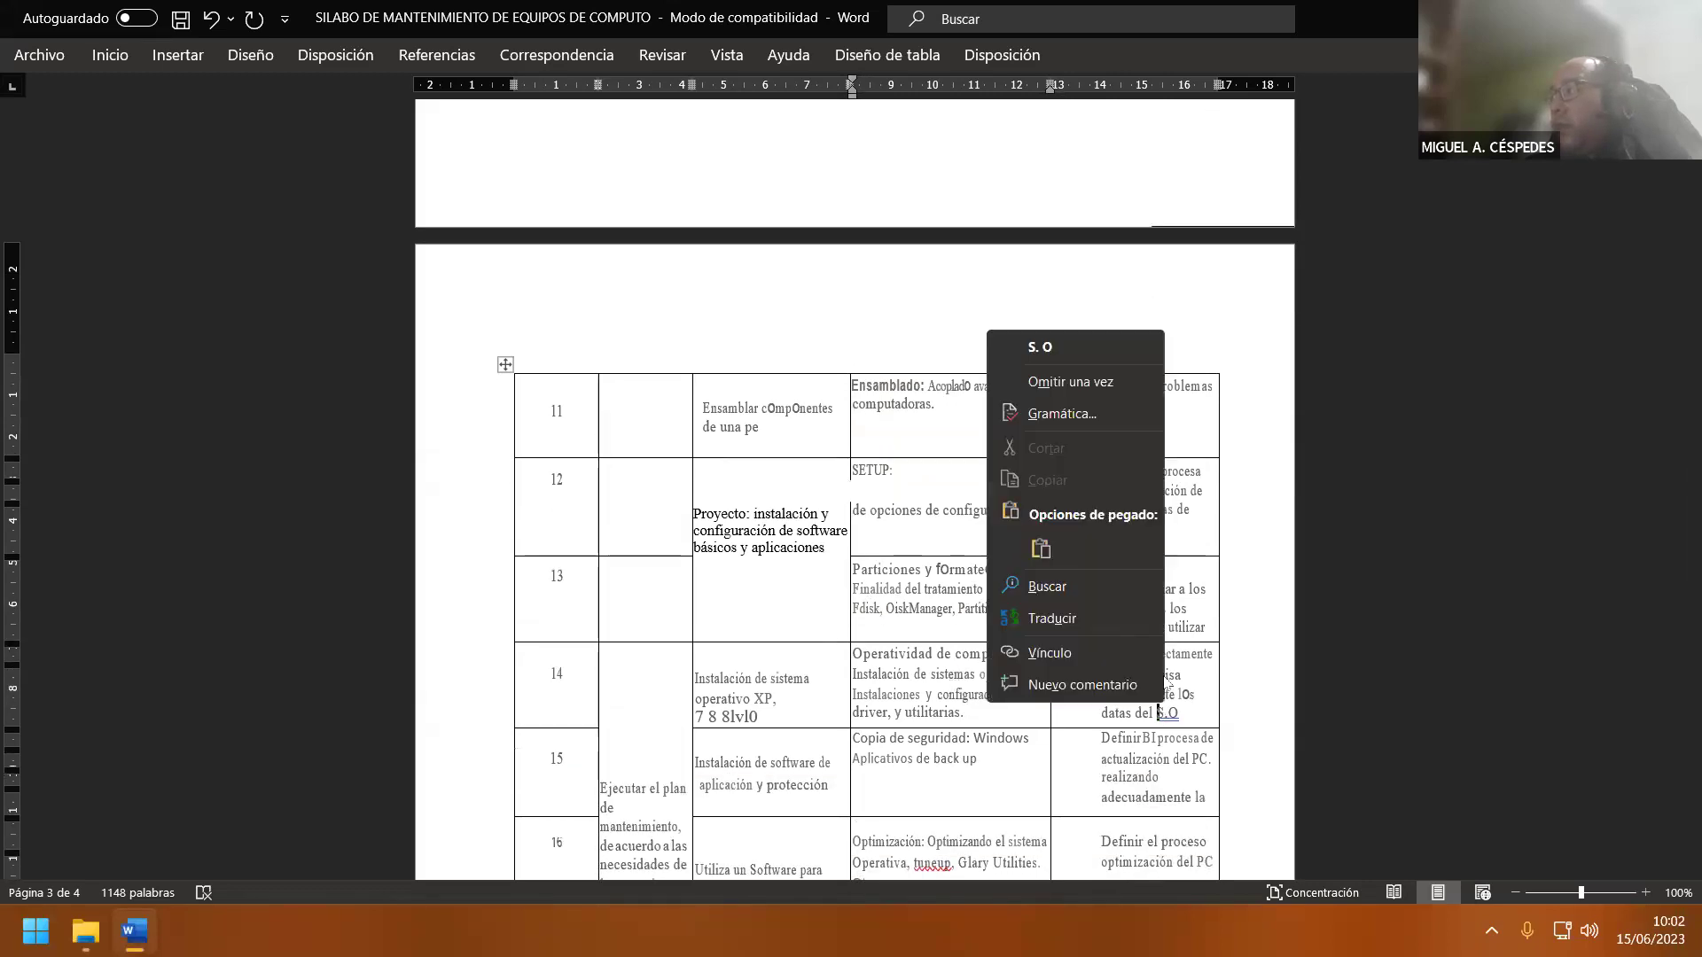
pyautogui.click(1072, 348)
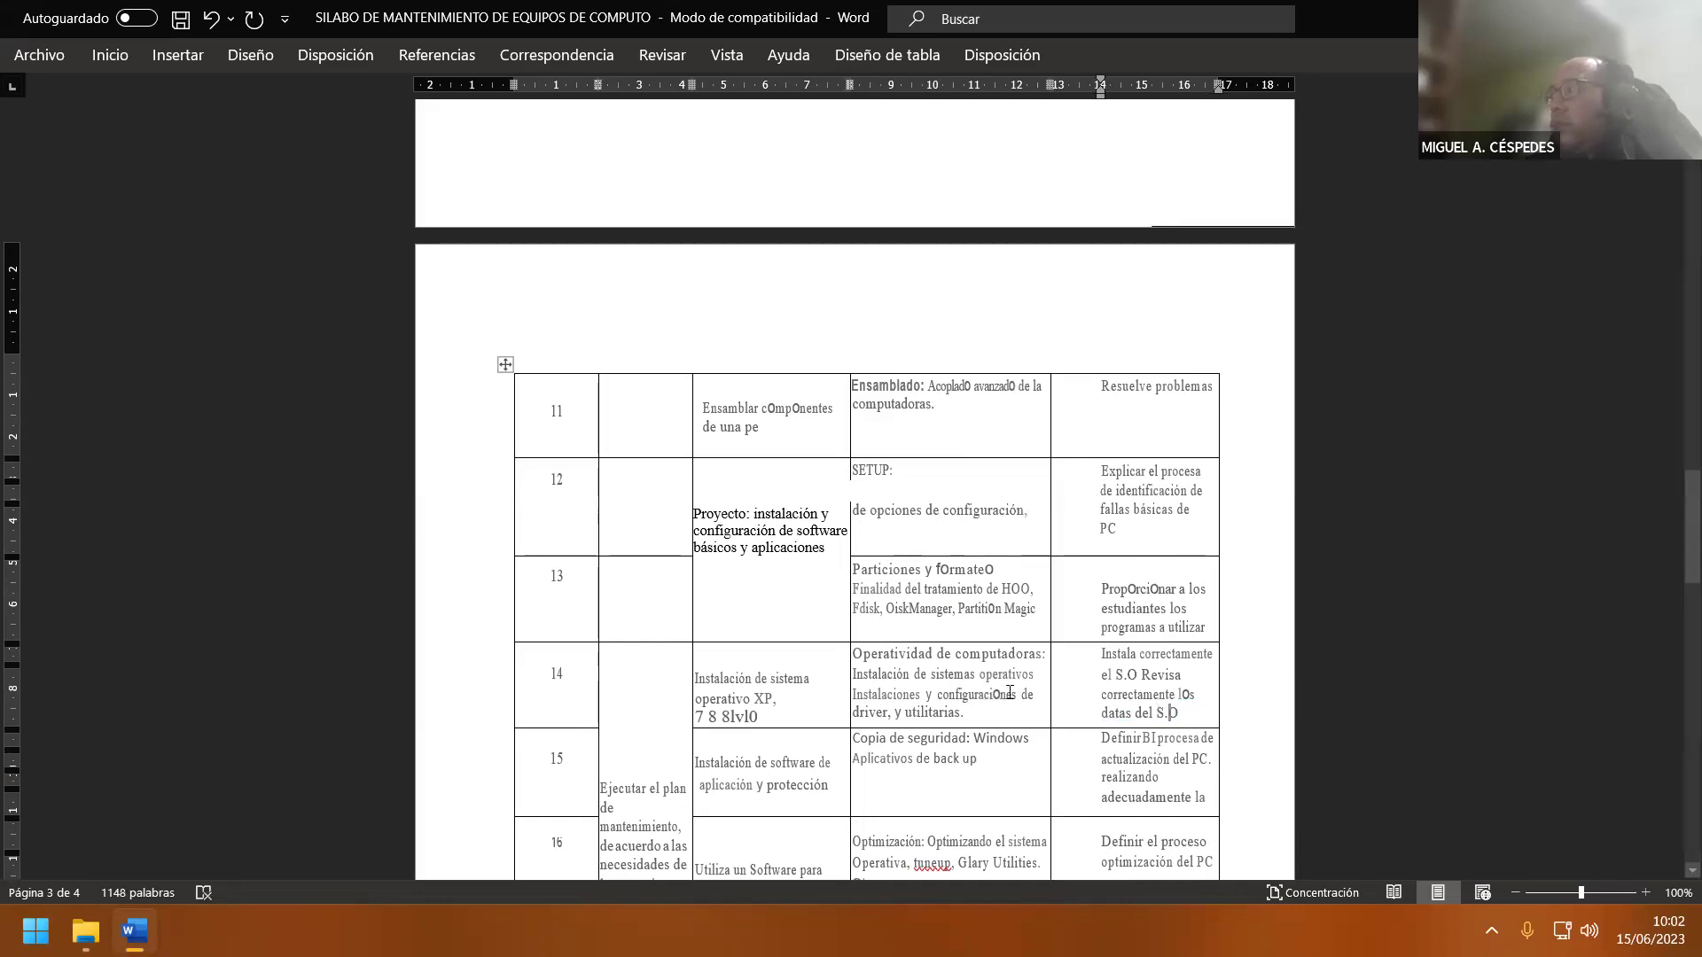
pyautogui.scroll(-3, 939, 718)
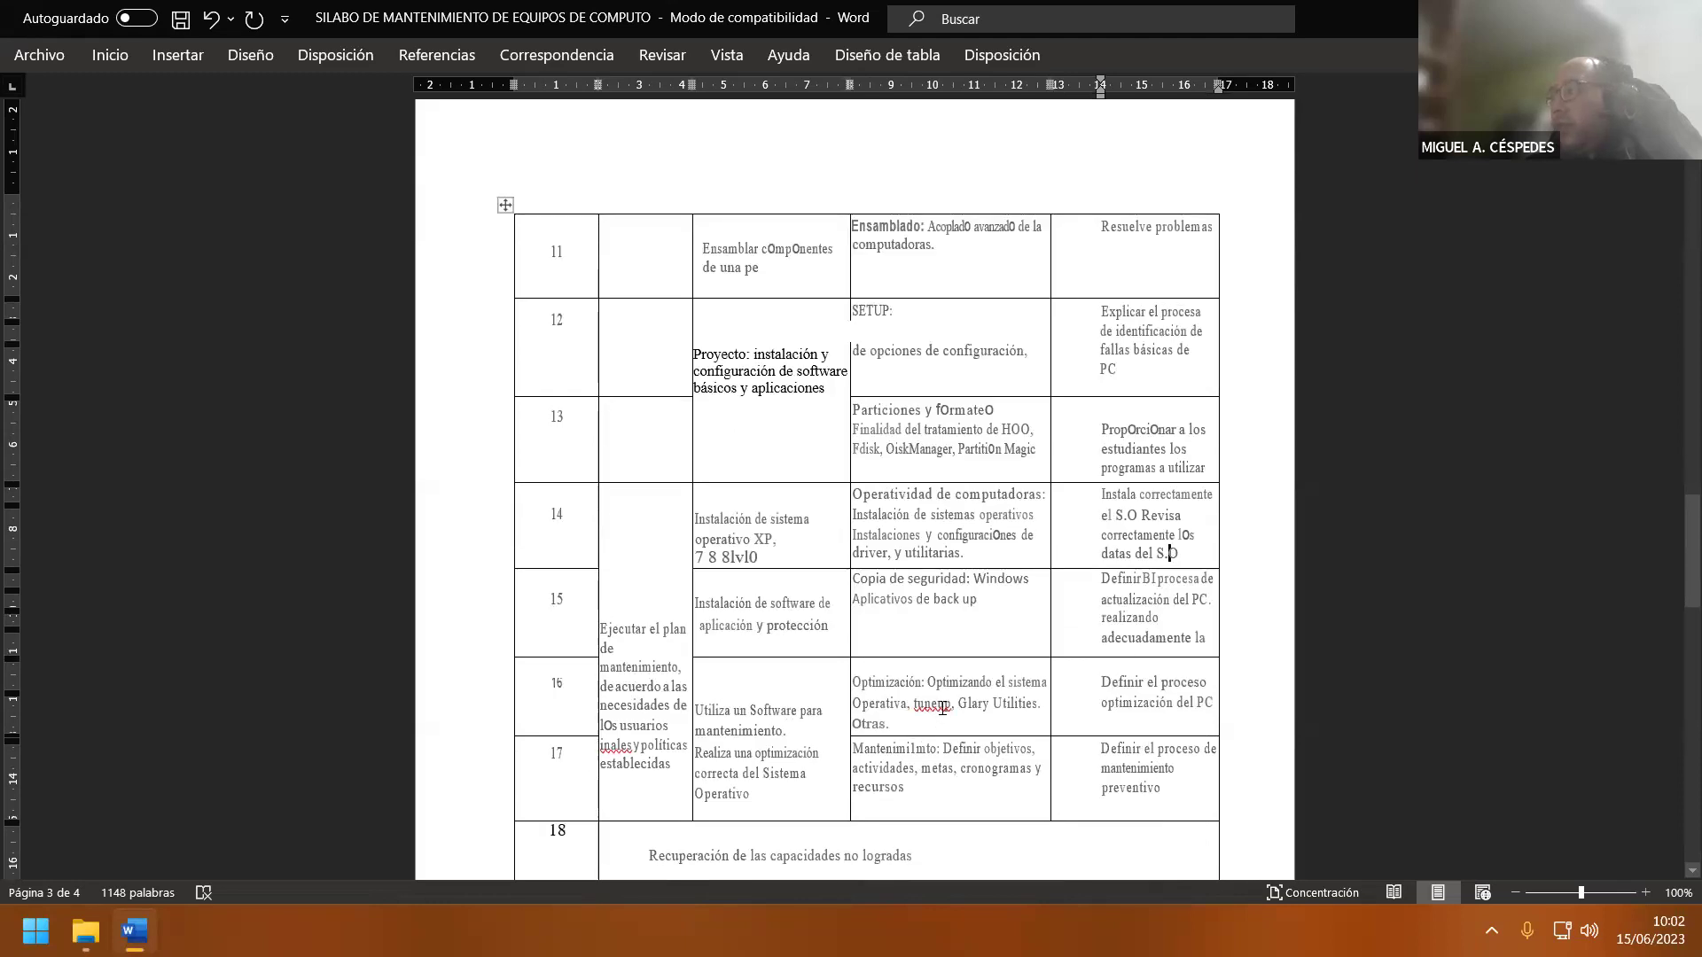
pyautogui.rightClick(942, 707)
pyautogui.click(874, 374)
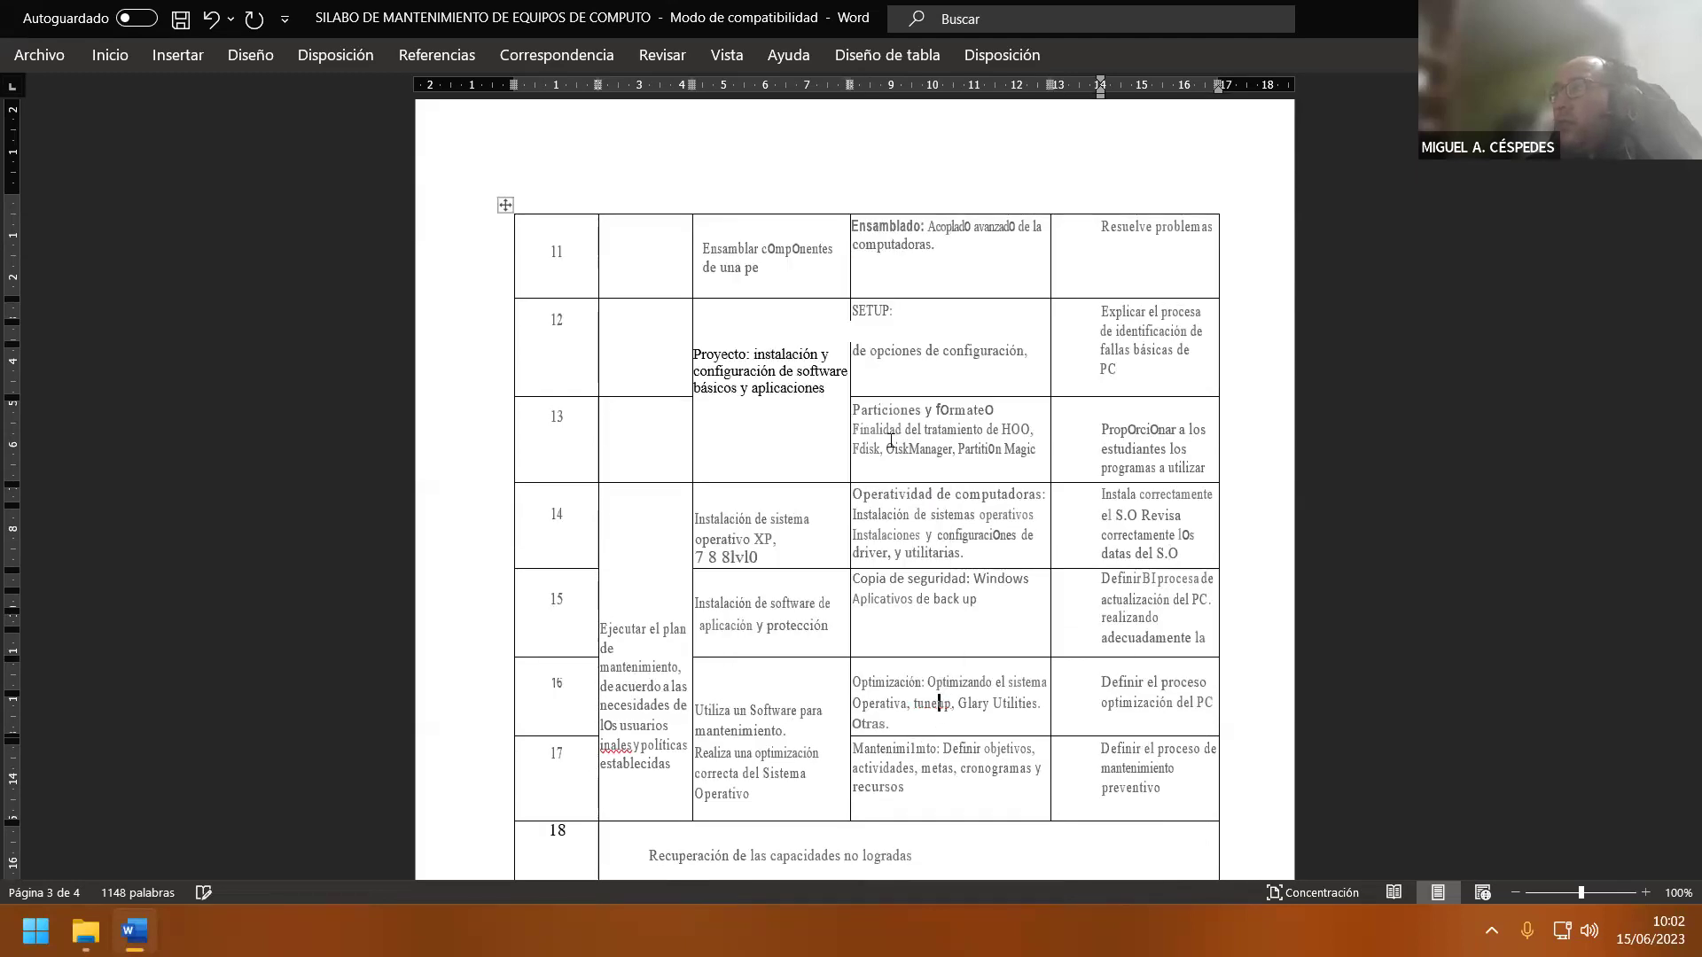
# - In the capacity element that begins "Ejecutar el plan de mantenimiento", correct "inales" to "finales"
pyautogui.scroll(-3, 890, 441)
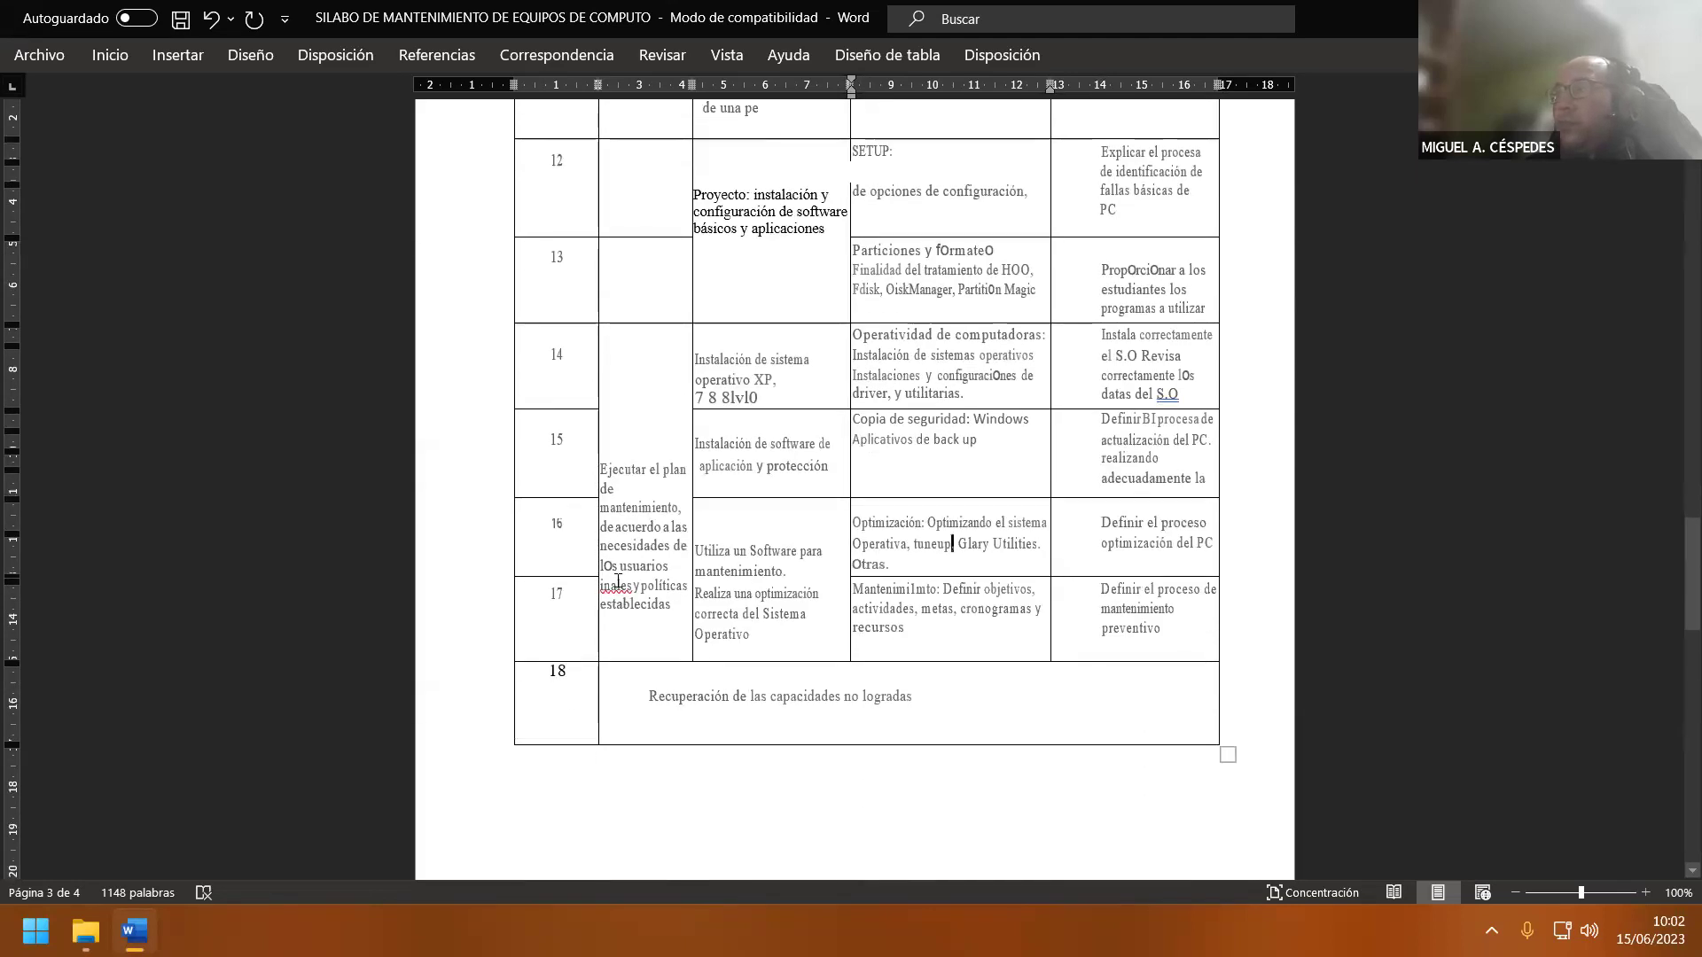
pyautogui.click(618, 583)
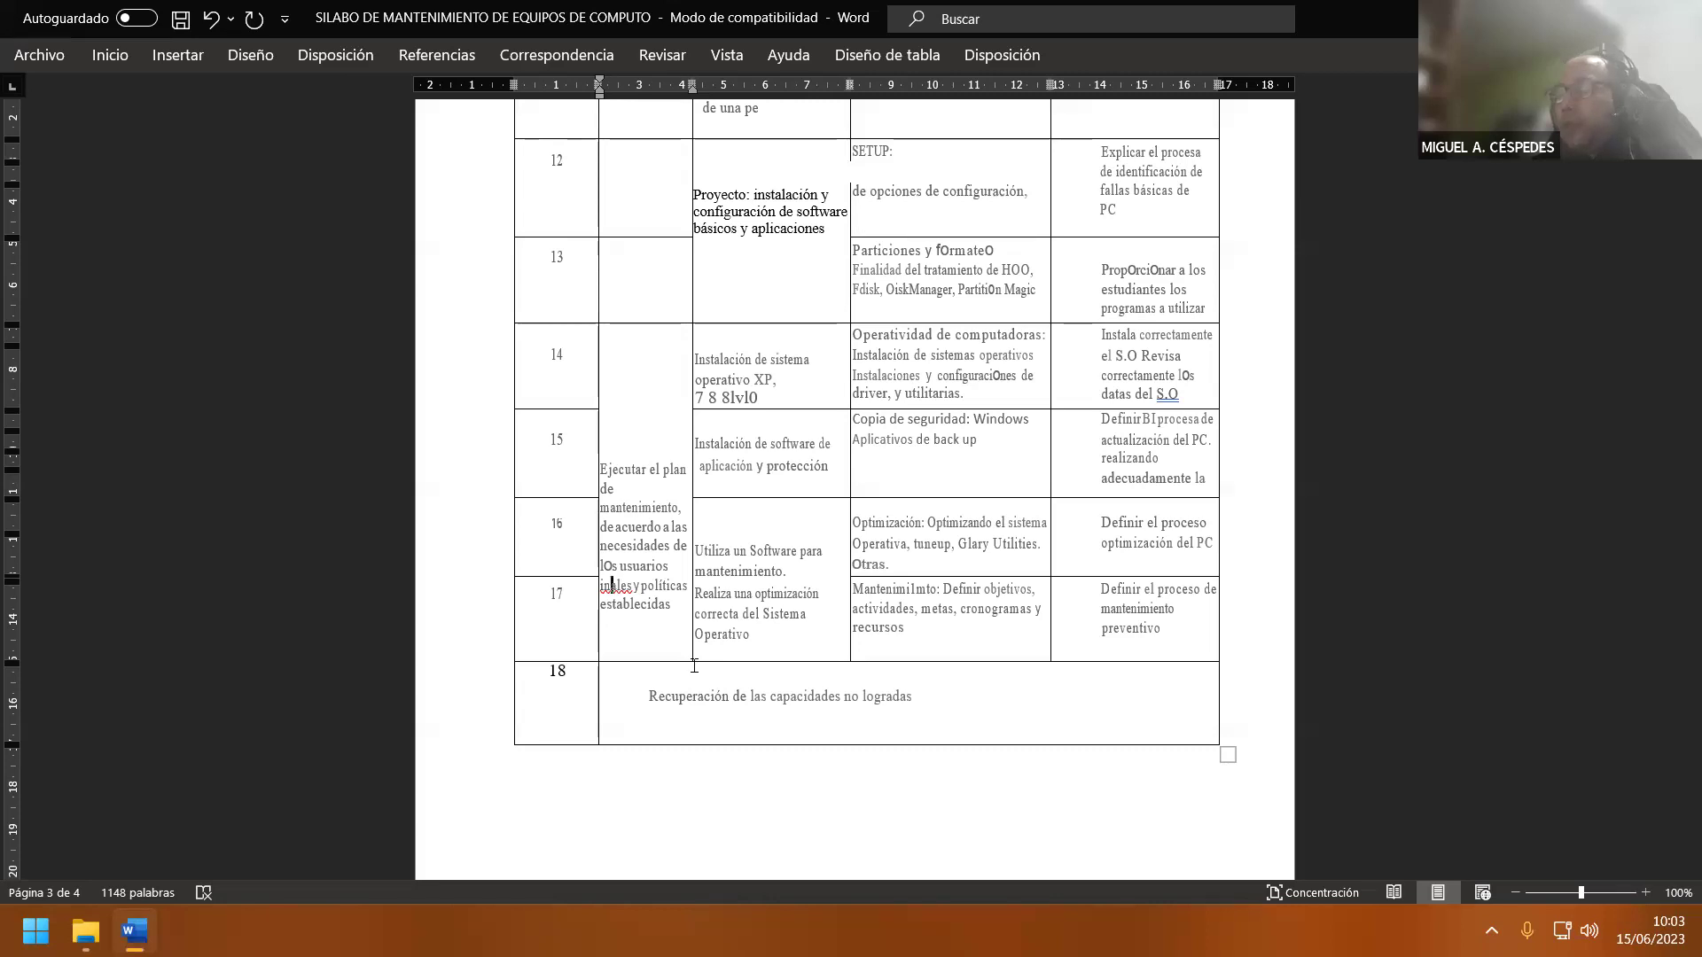
pyautogui.hotkey('shift', 'F10')
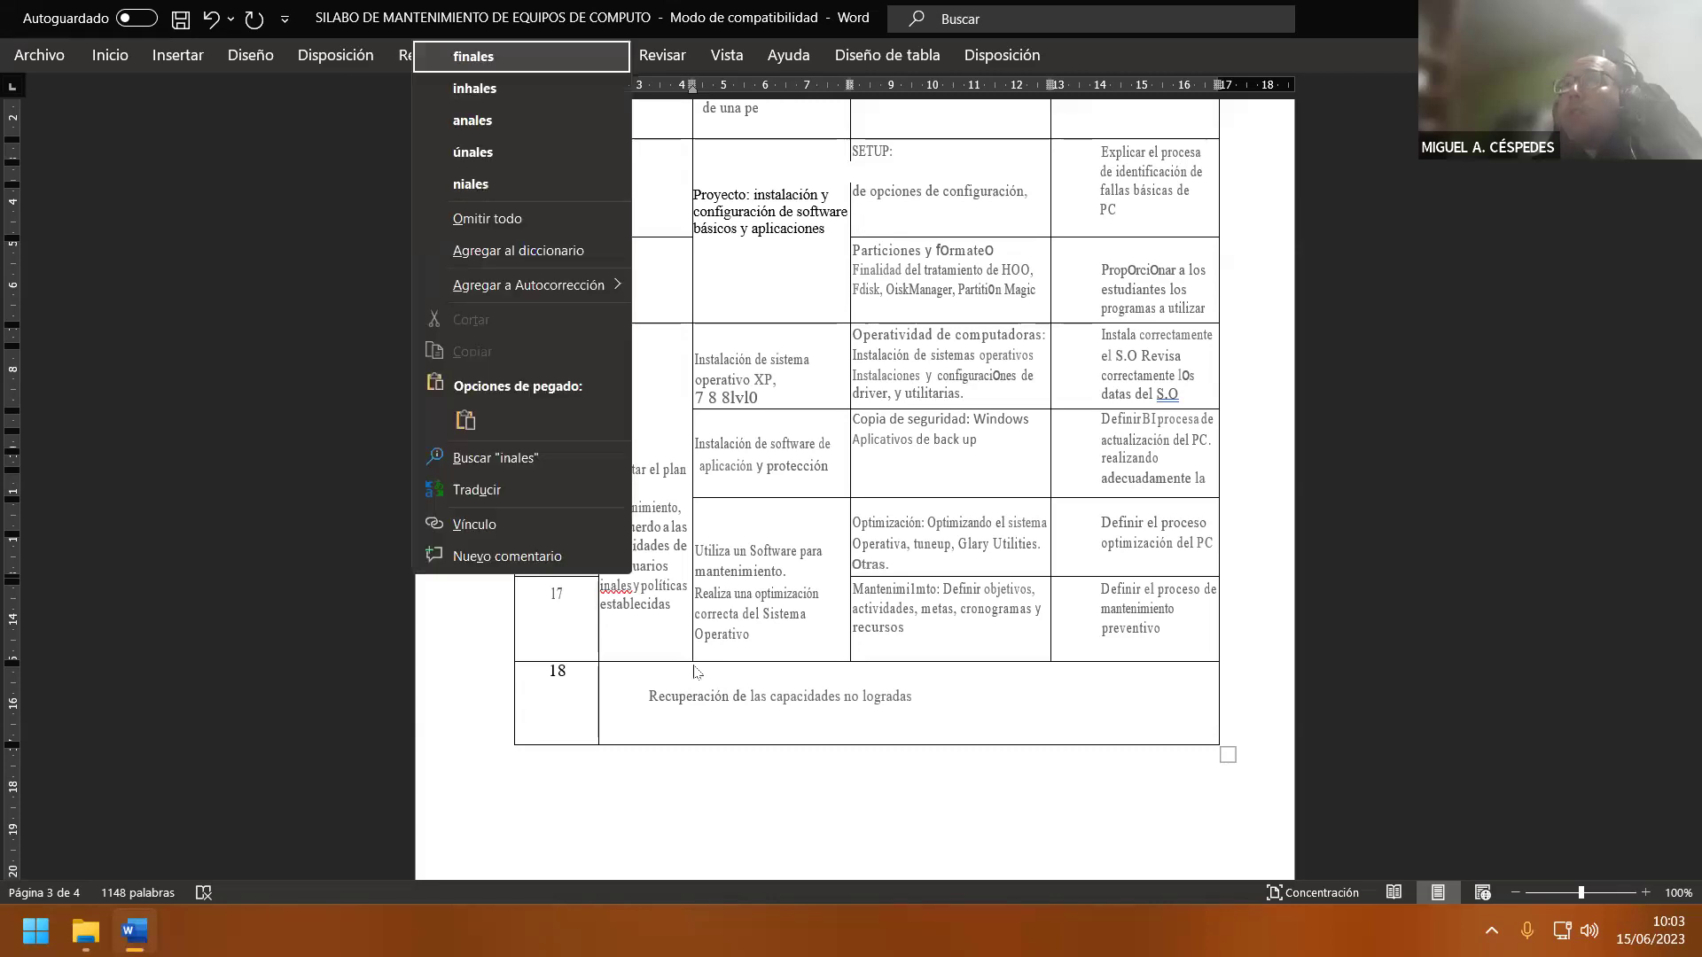
pyautogui.press('Return')
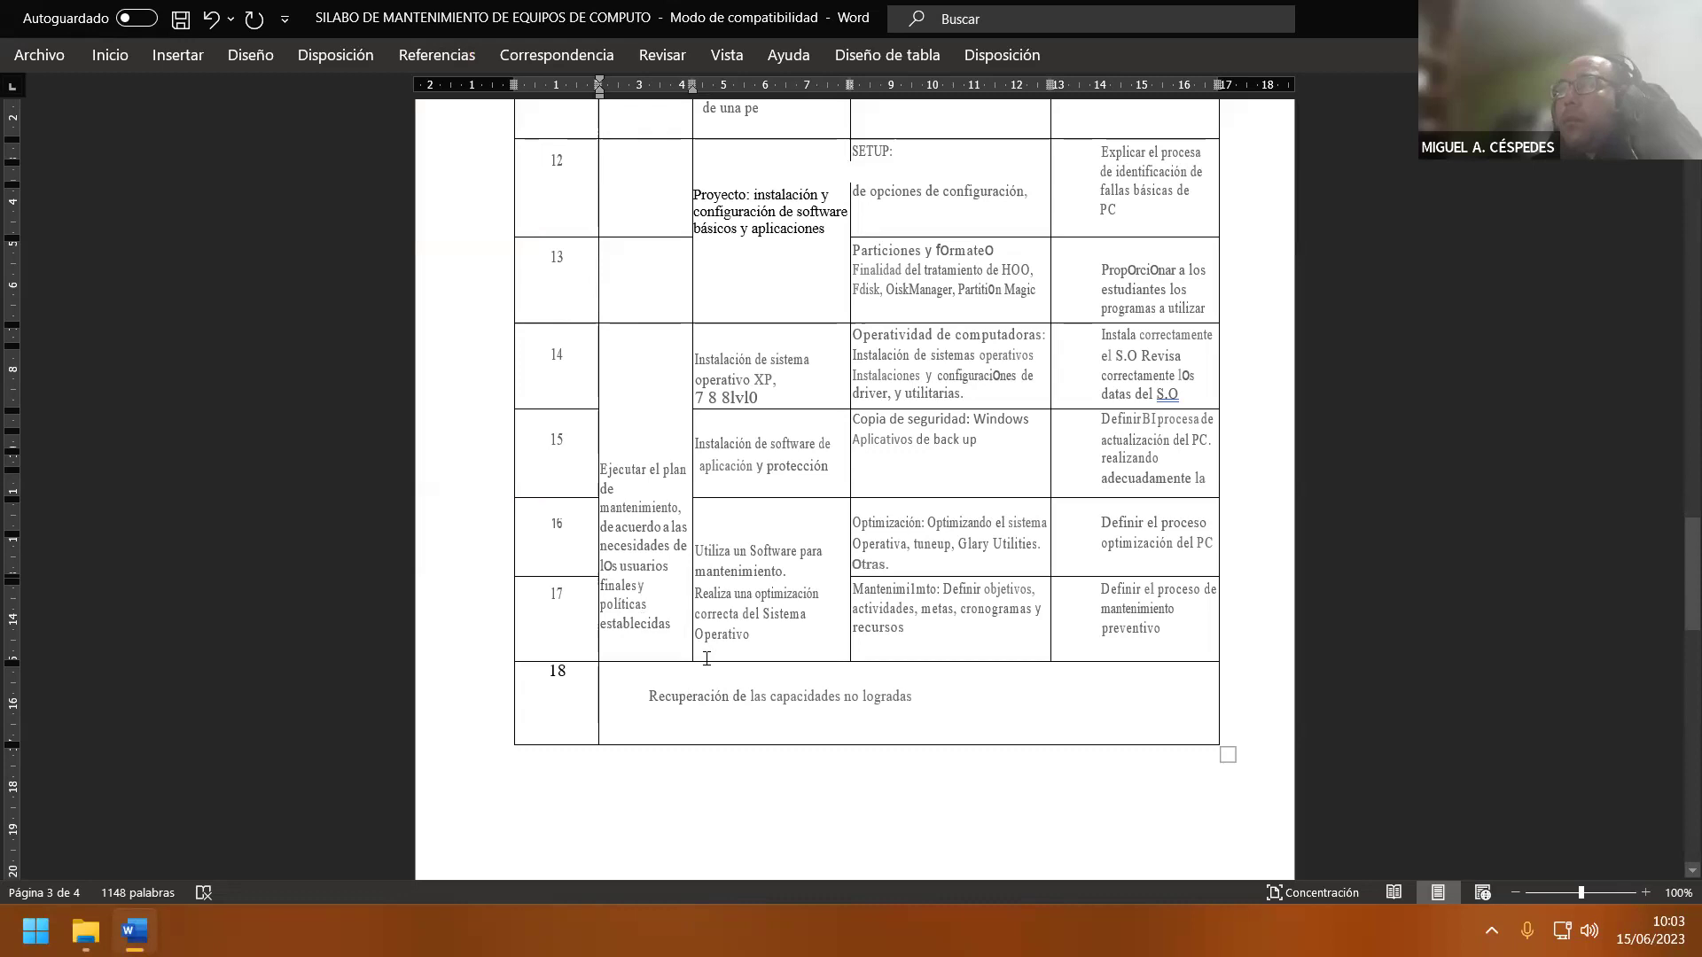
# - In the Evaluación section, apply the suggested corrections "tanto," in item 8.5 and "separada" in item 8.7
pyautogui.scroll(-5, 706, 659)
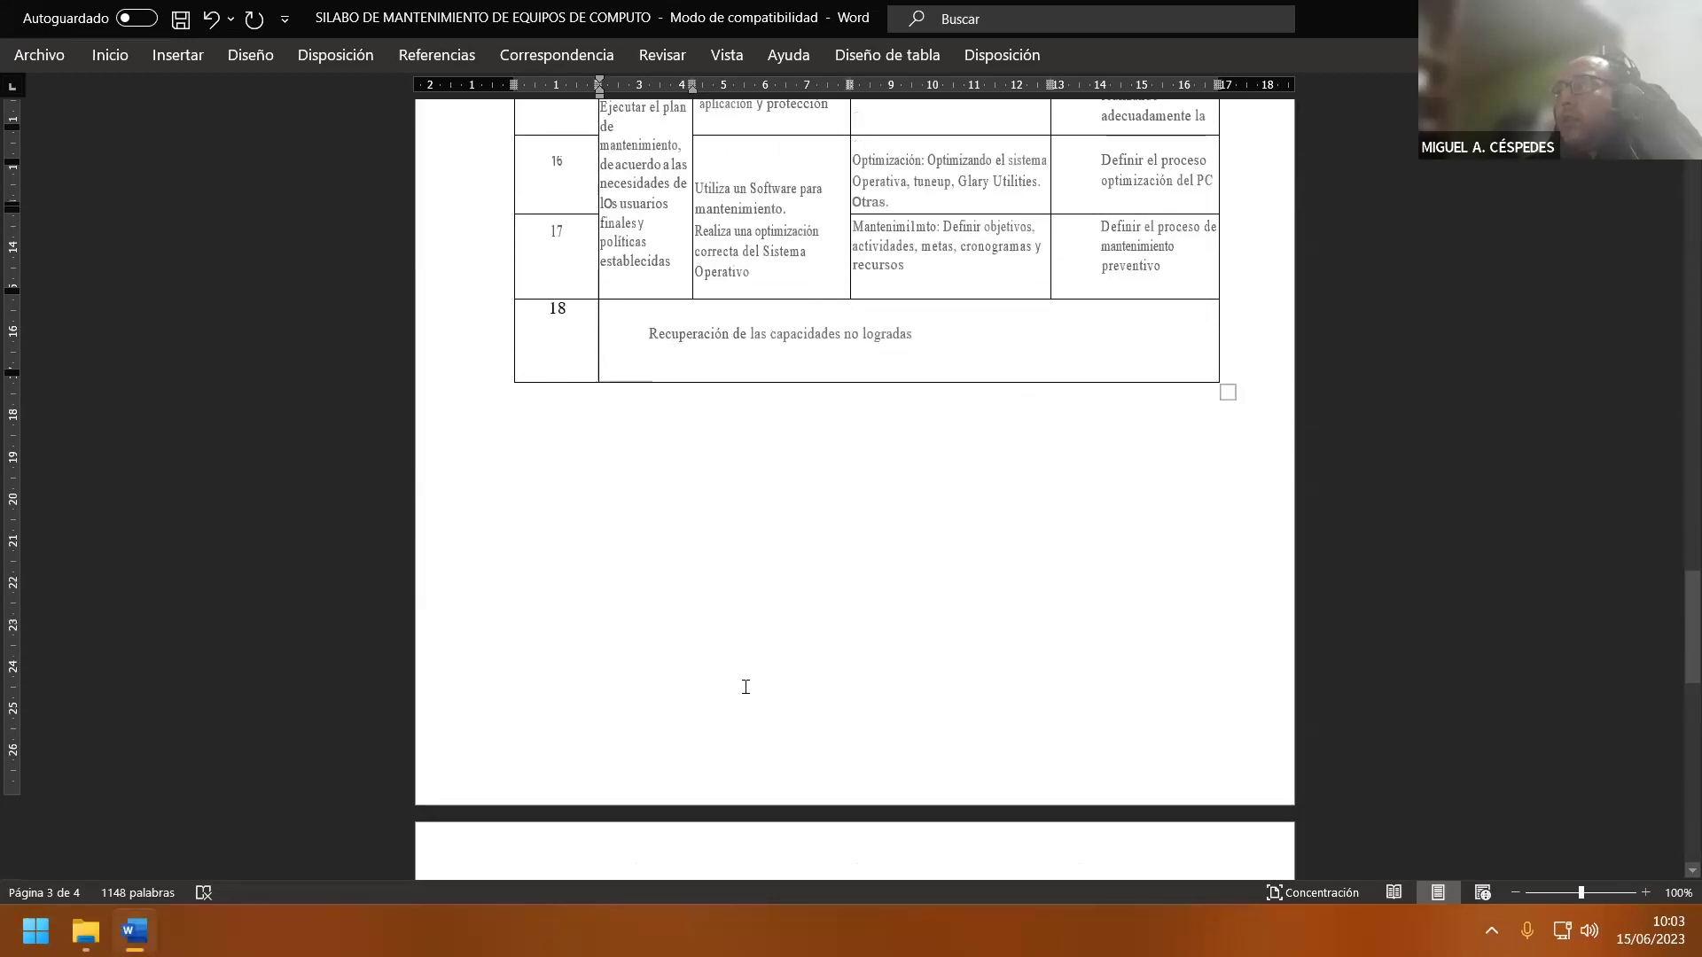
pyautogui.scroll(-9, 745, 687)
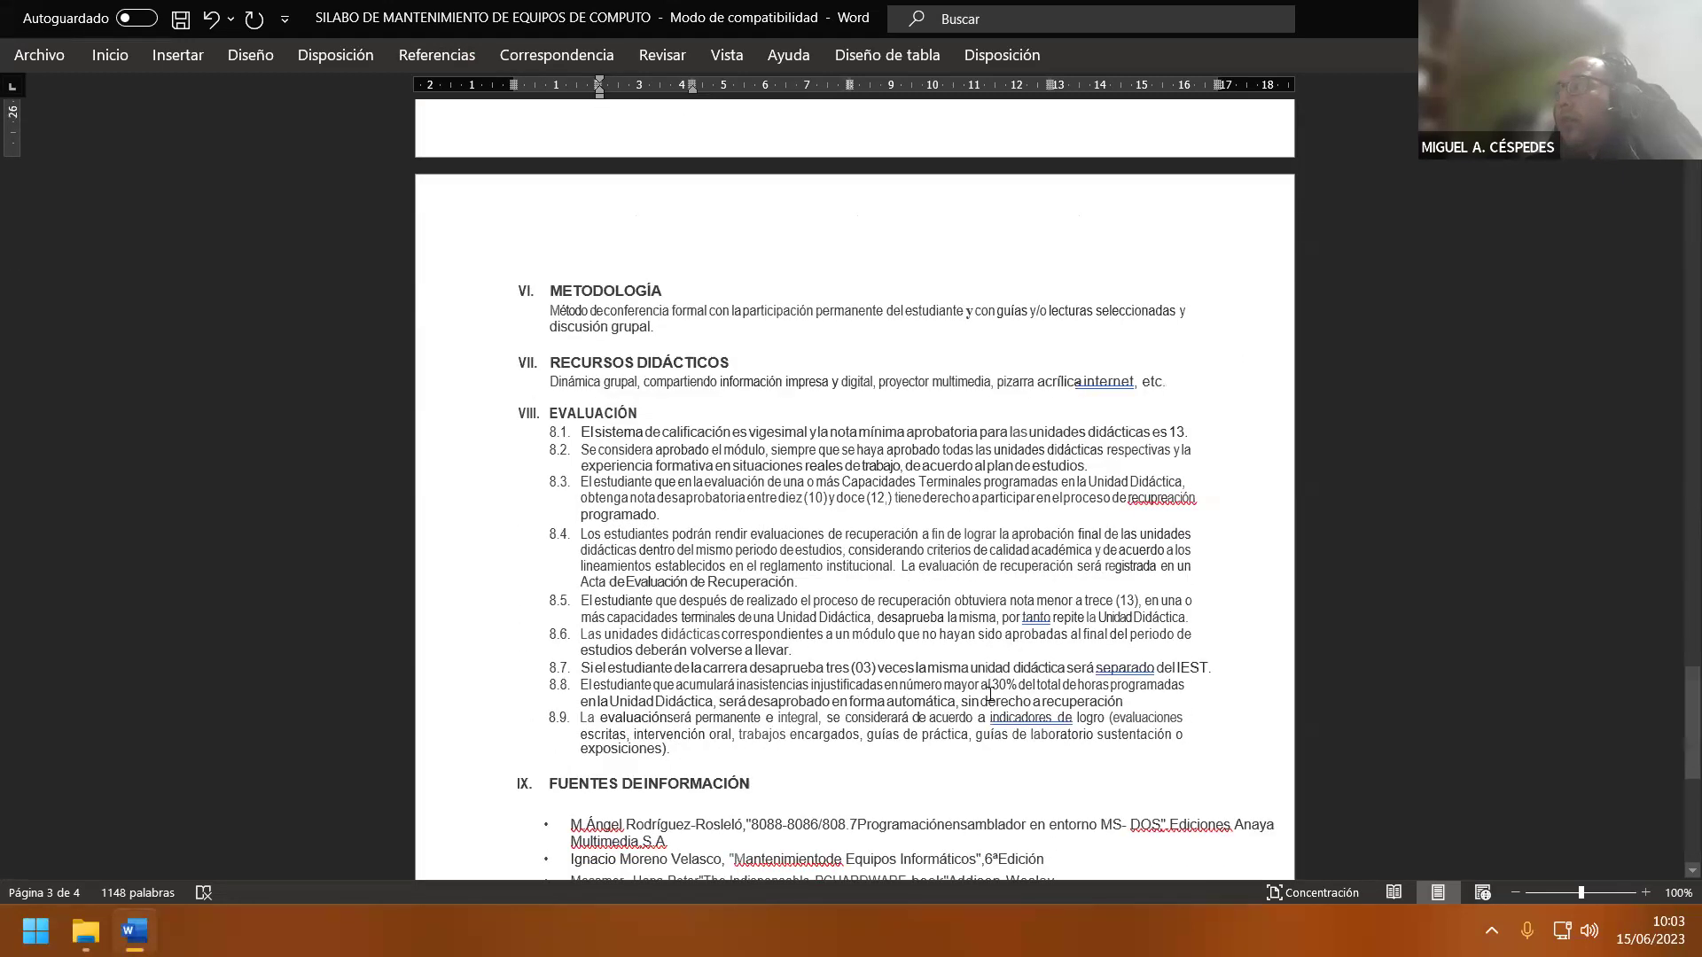
pyautogui.rightClick(1037, 618)
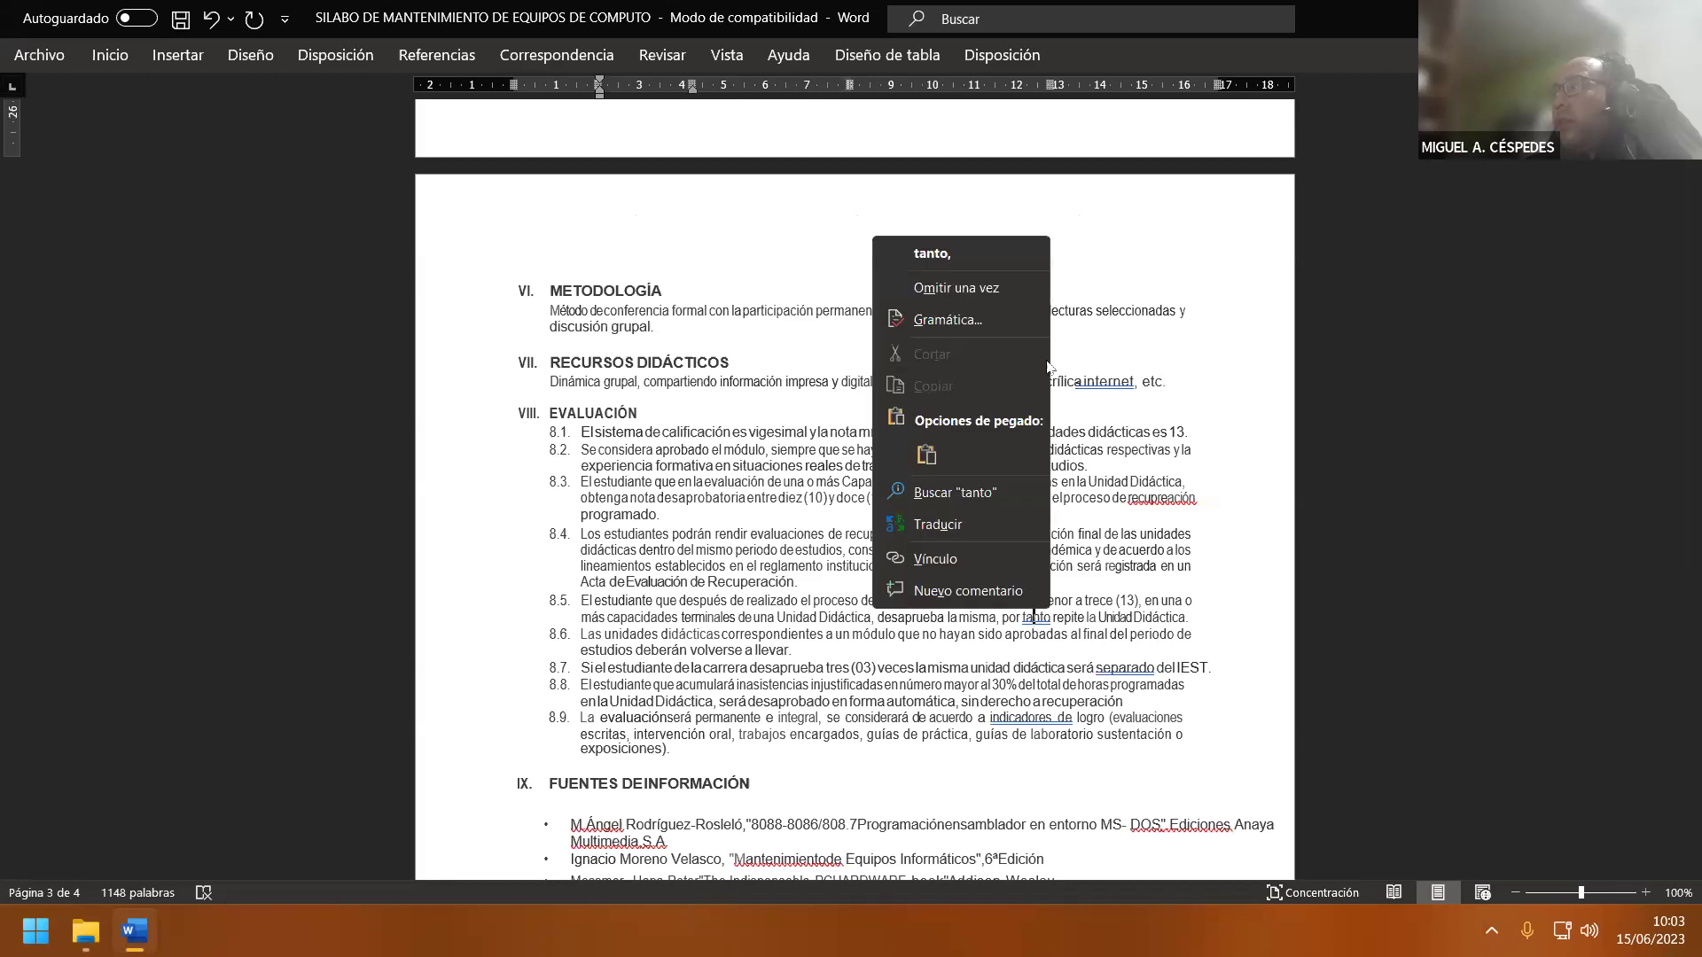
pyautogui.click(1005, 253)
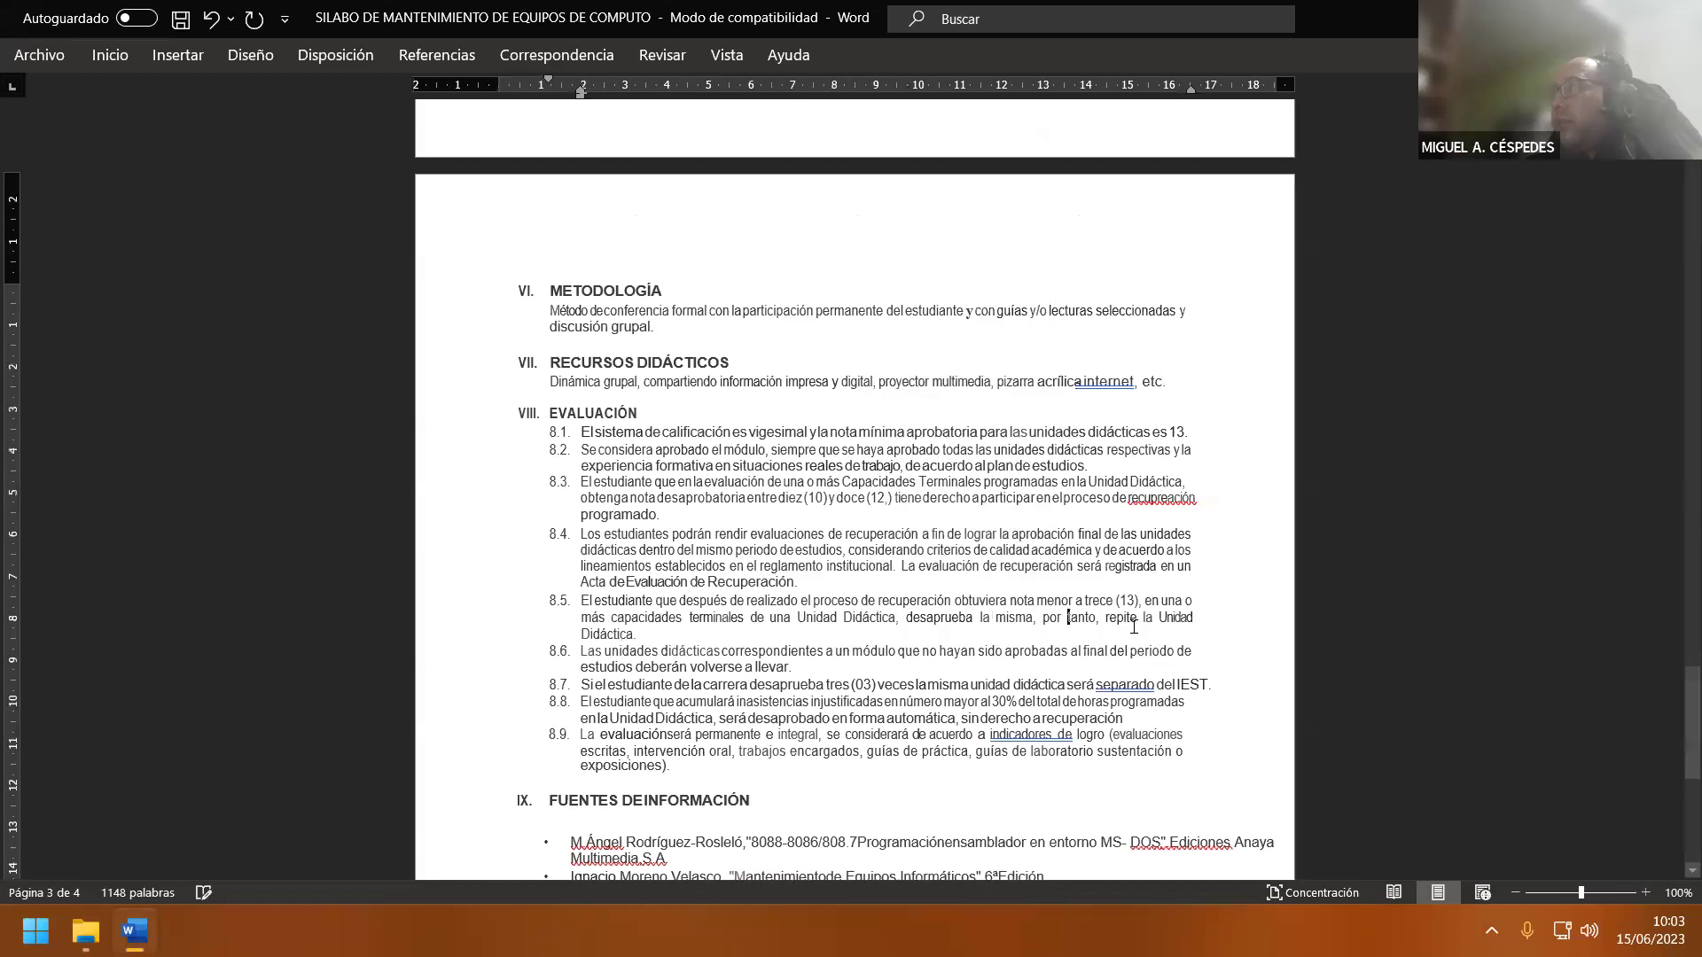
pyautogui.rightClick(1132, 682)
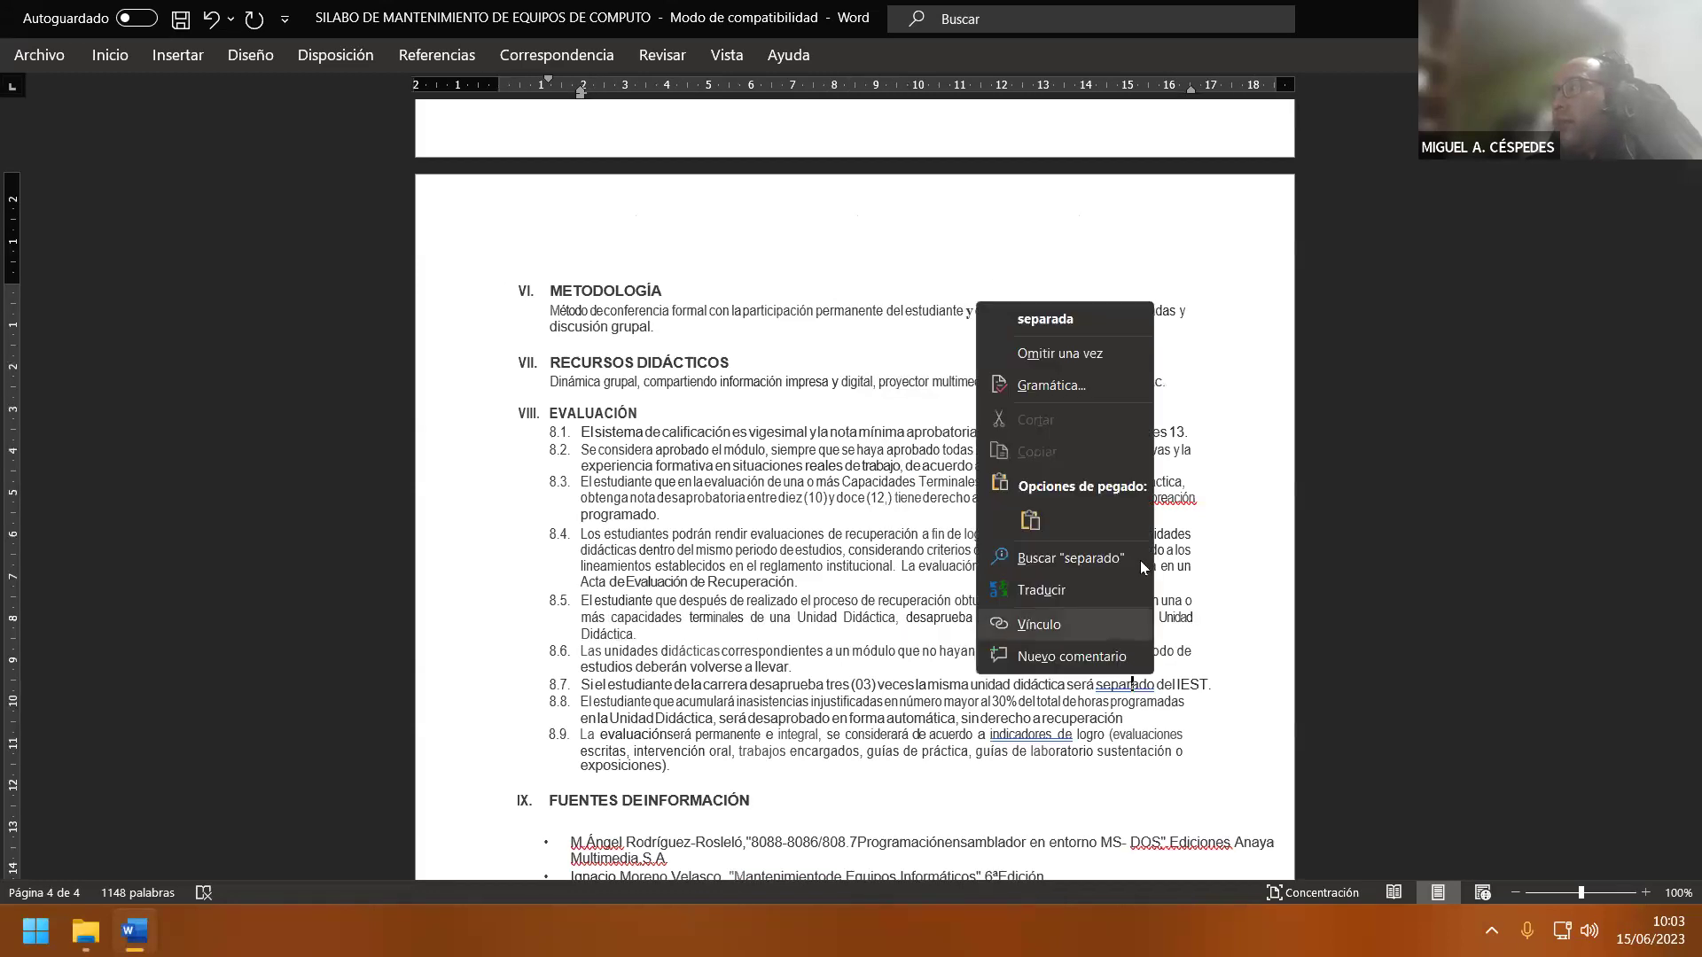
pyautogui.click(1093, 317)
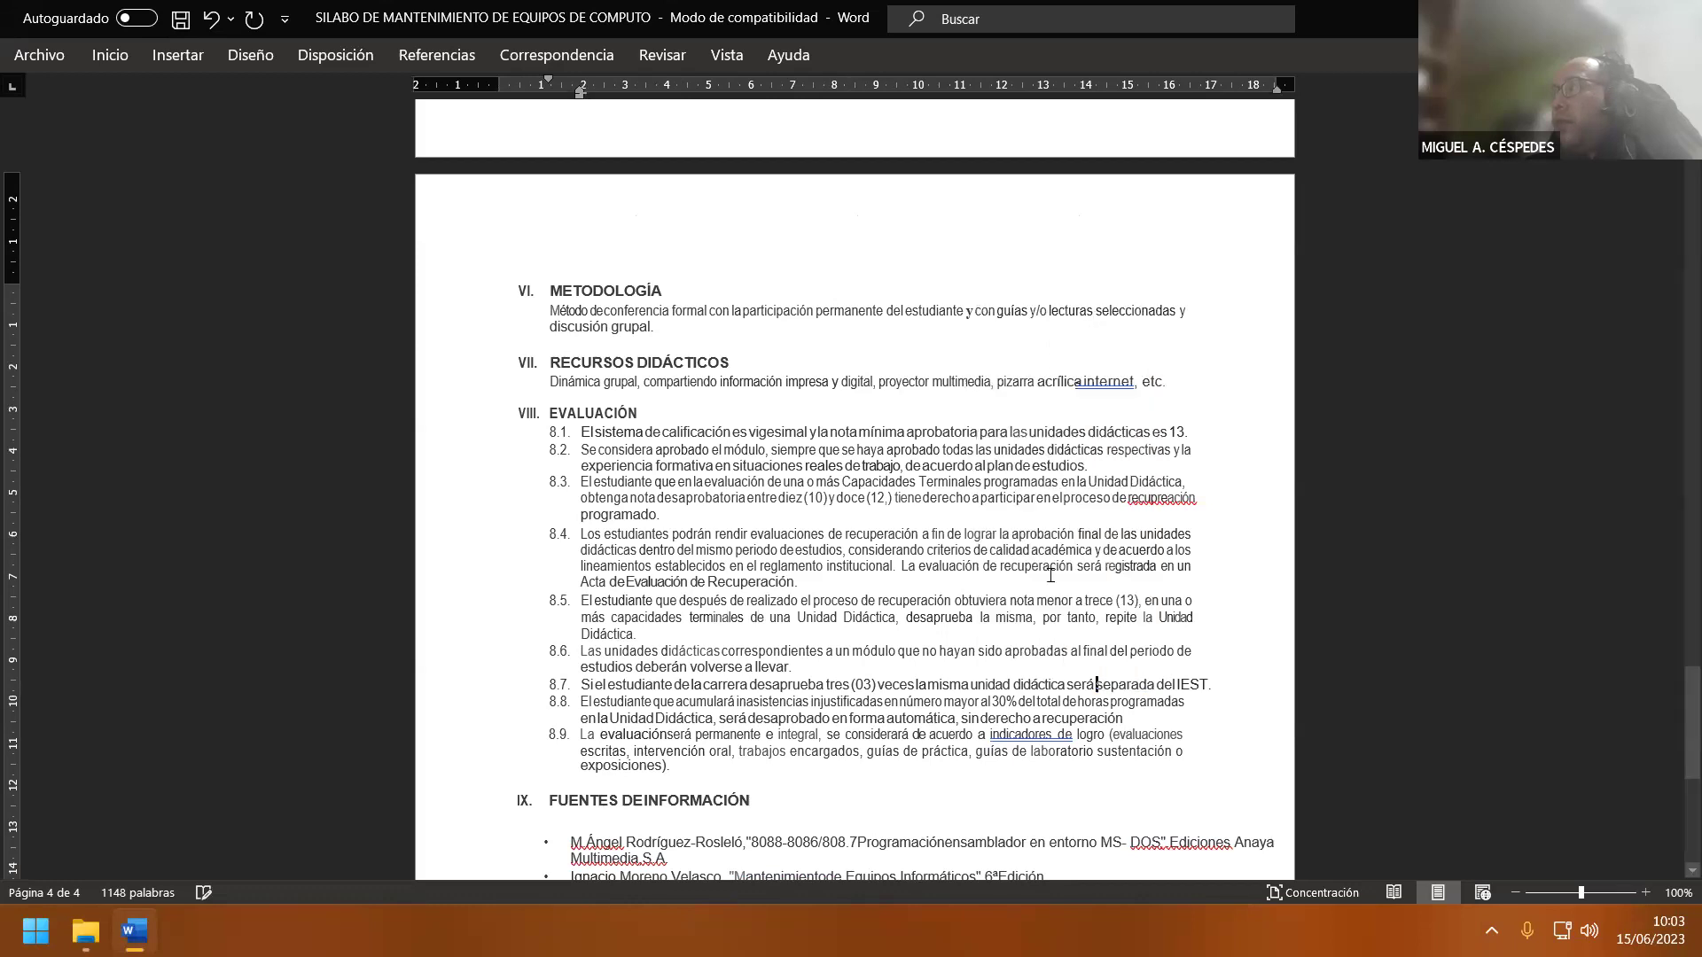
# - Apply the suggested fix to "indicadores de" in item 8.9 and correct the misspelled word in item 8.3 to "recuperación"
pyautogui.rightClick(1031, 740)
pyautogui.click(975, 369)
pyautogui.rightClick(1155, 492)
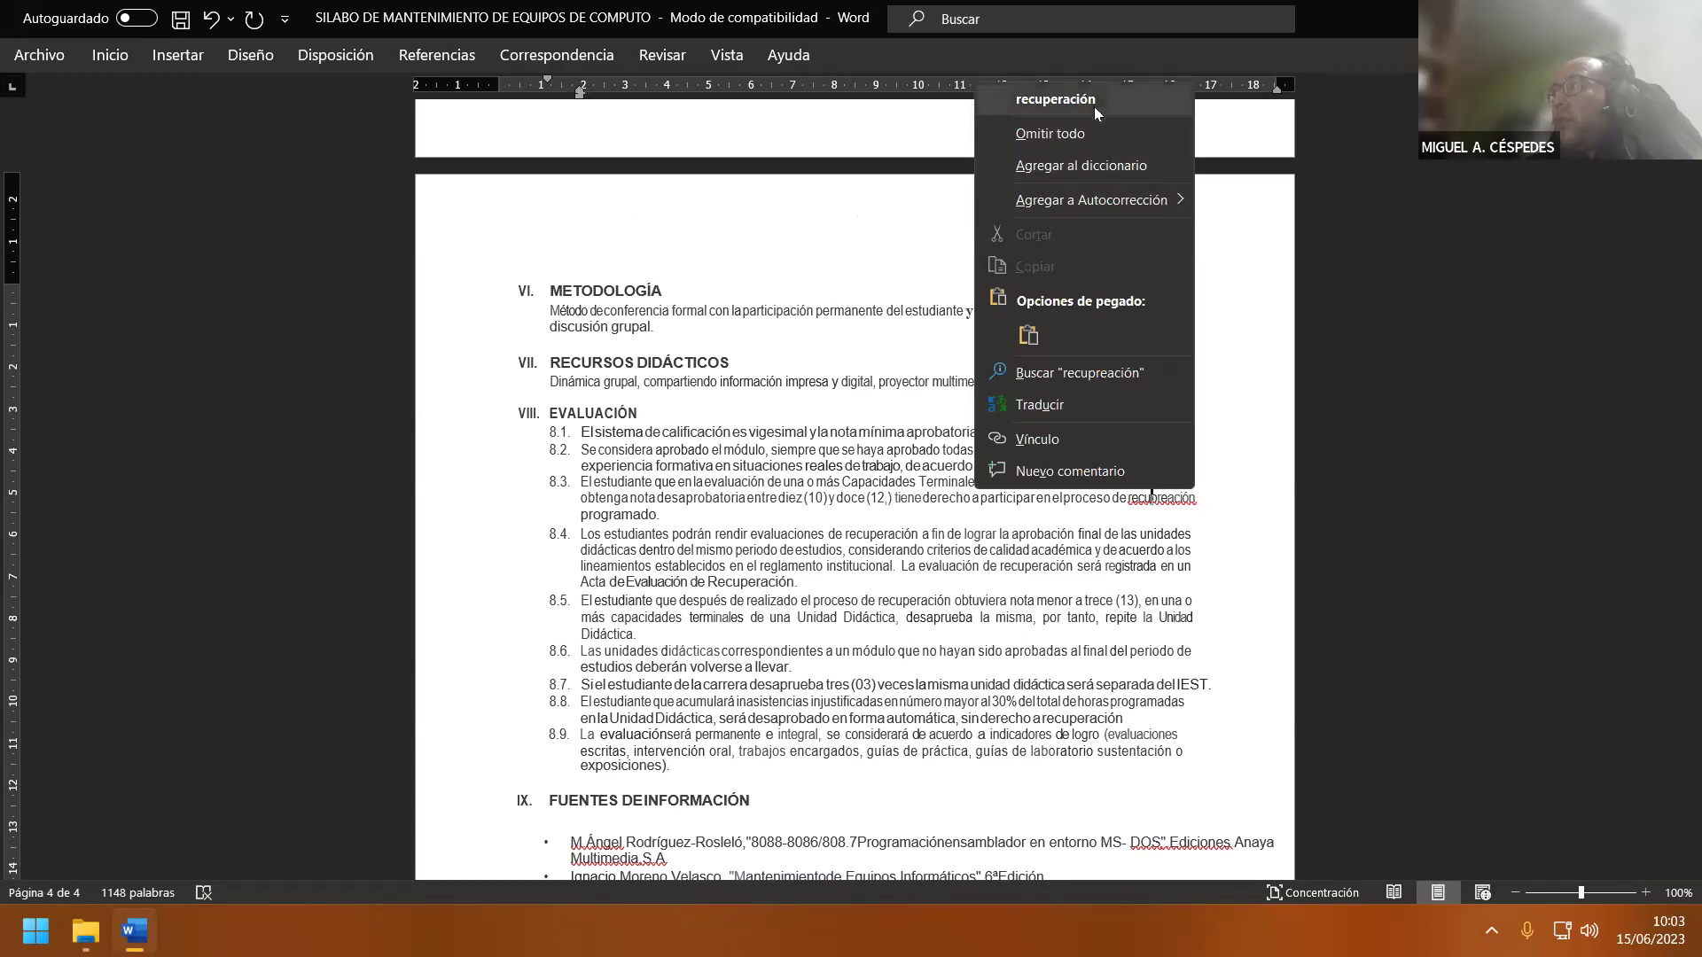
pyautogui.press('Escape')
# - In Recursos Didácticos, apply the suggested correction to the flagged text at "internet" and try the Normal style on "acrílica- internet"
pyautogui.rightClick(1111, 381)
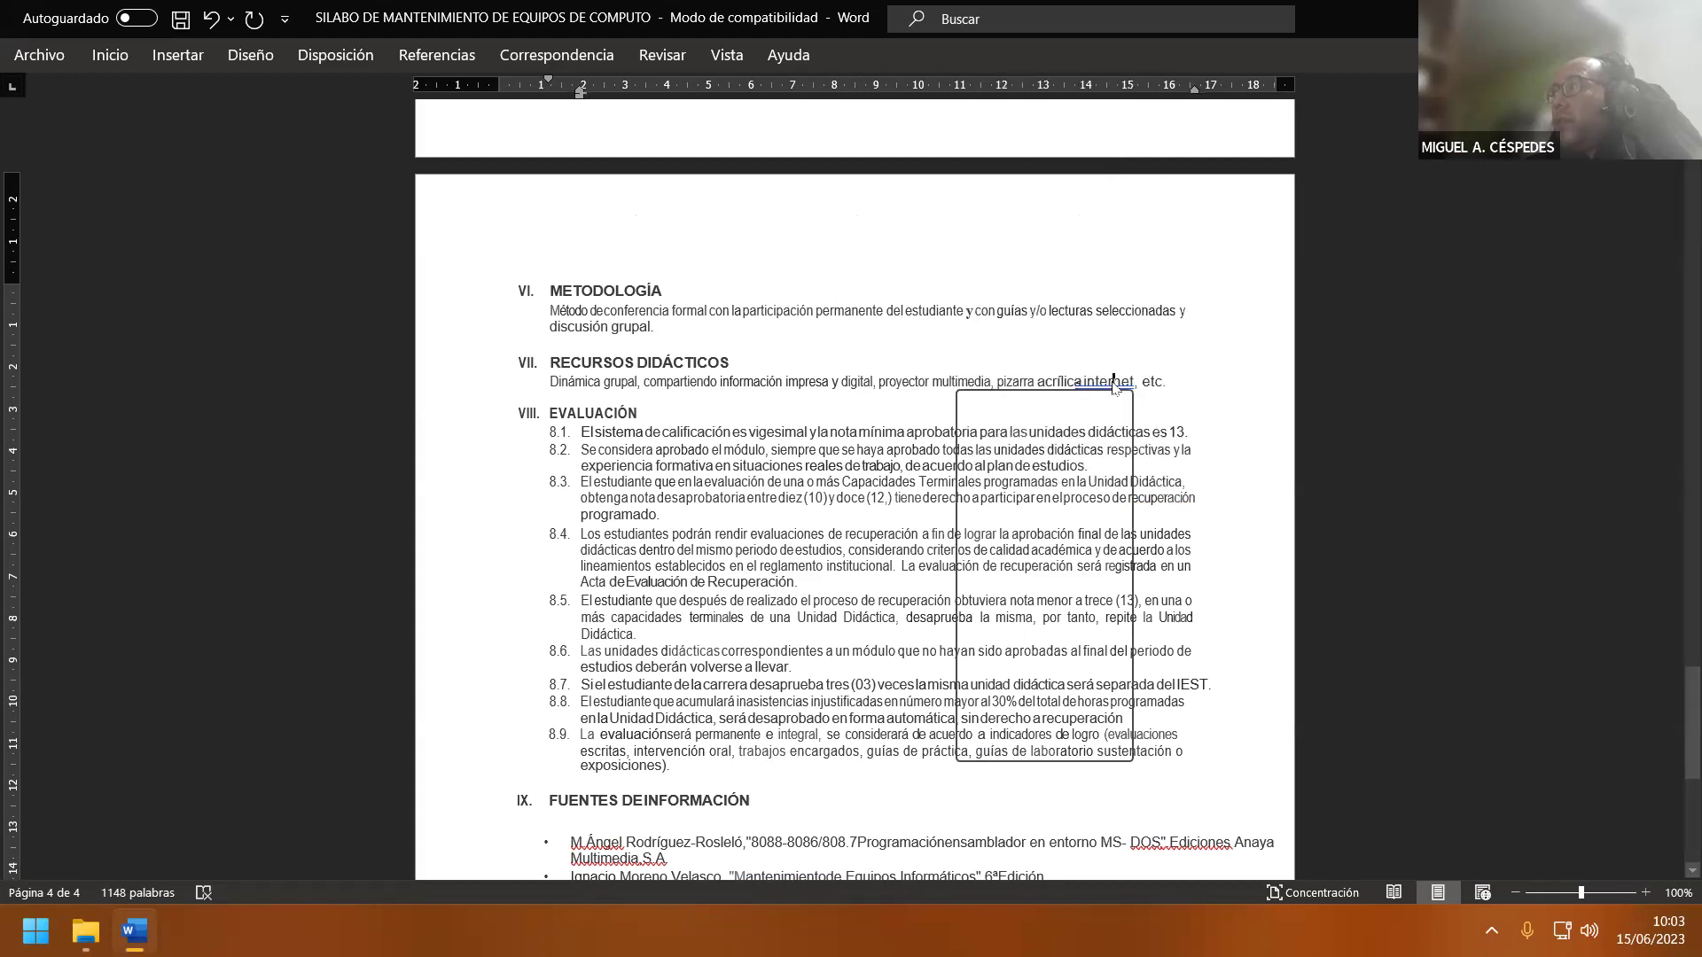
pyautogui.click(1099, 406)
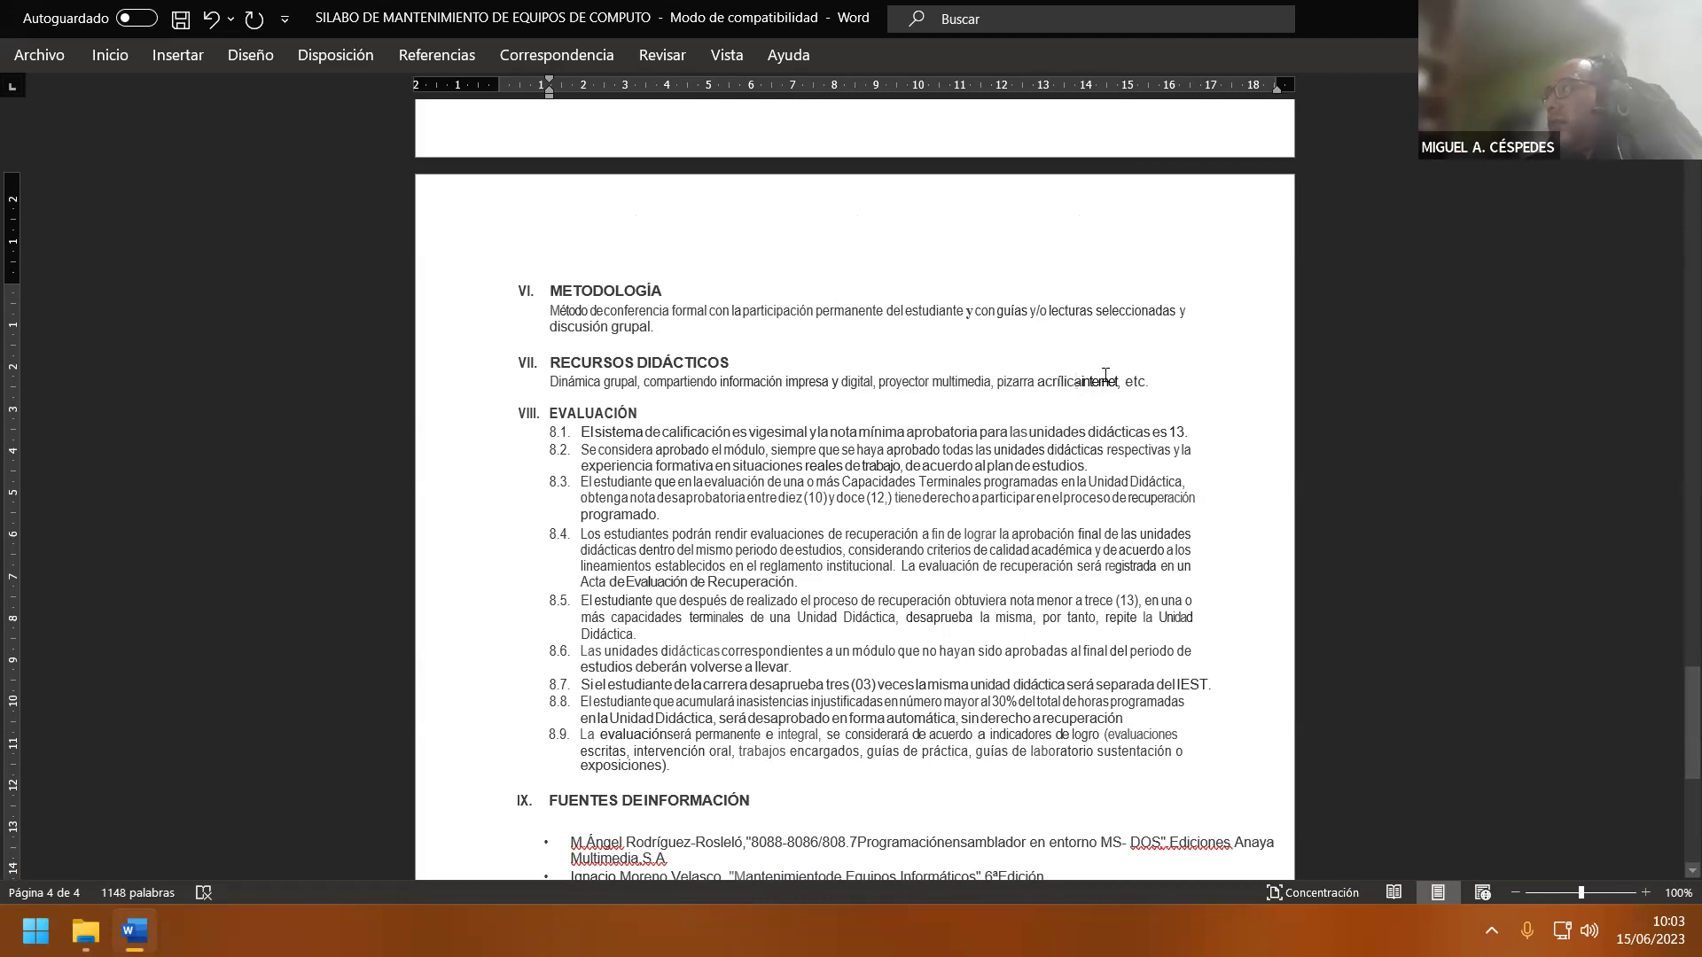
pyautogui.moveTo(1119, 381); pyautogui.dragTo(1069, 379)
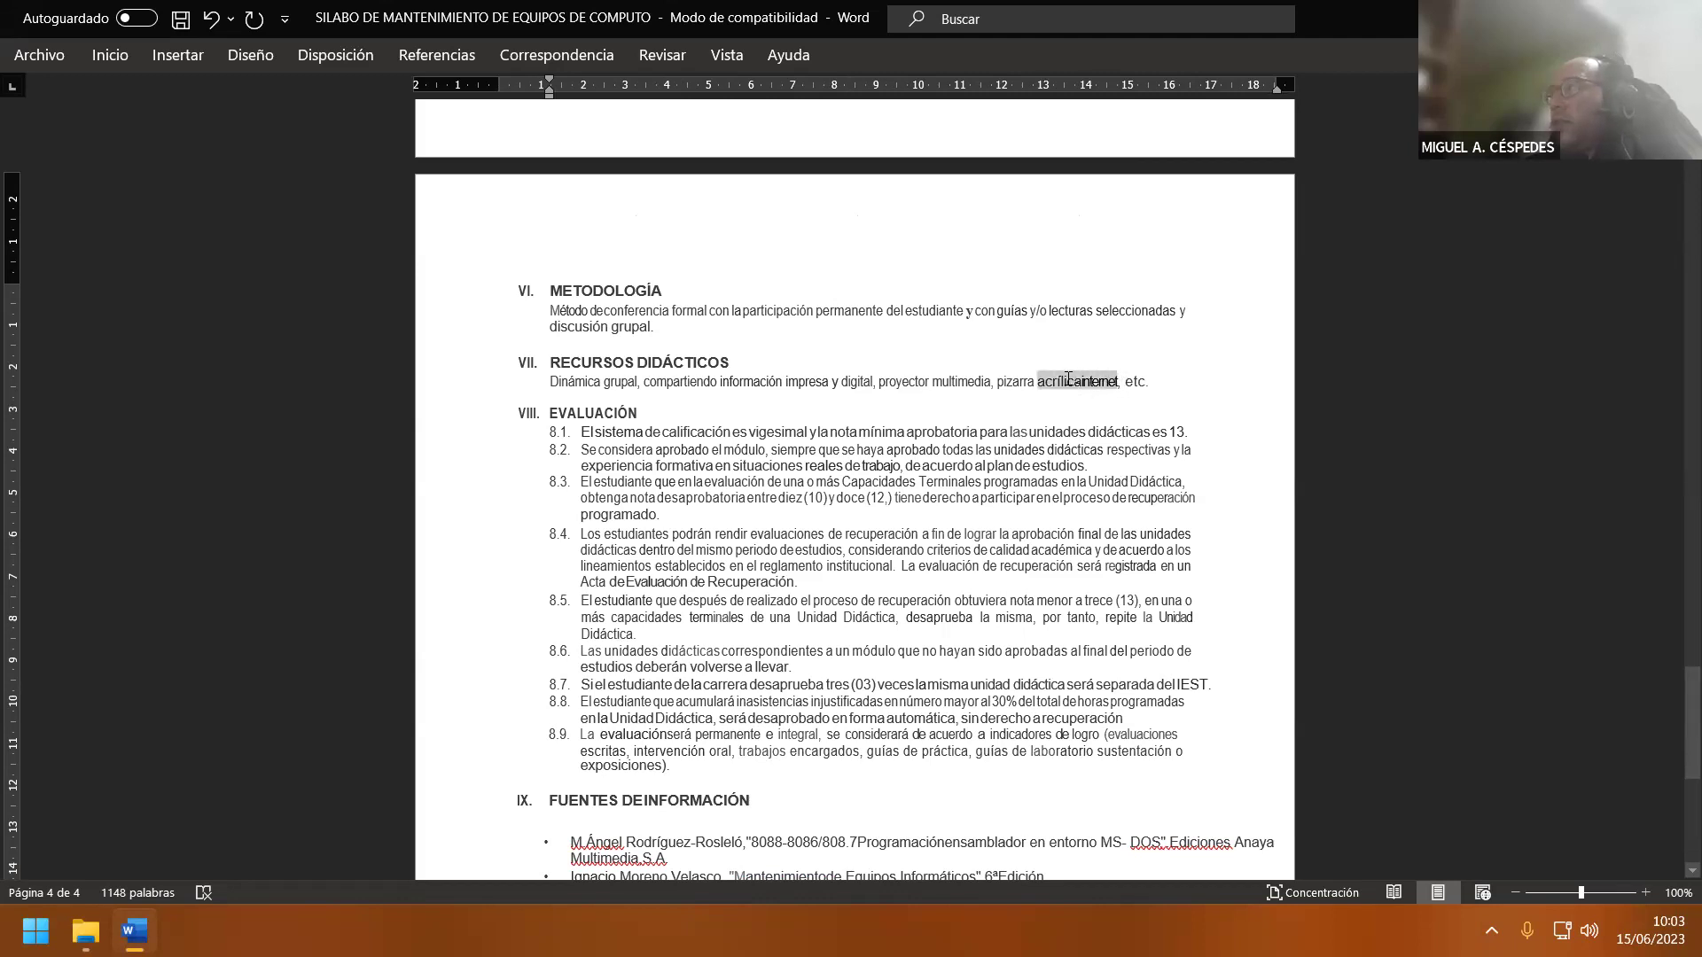
pyautogui.click(111, 54)
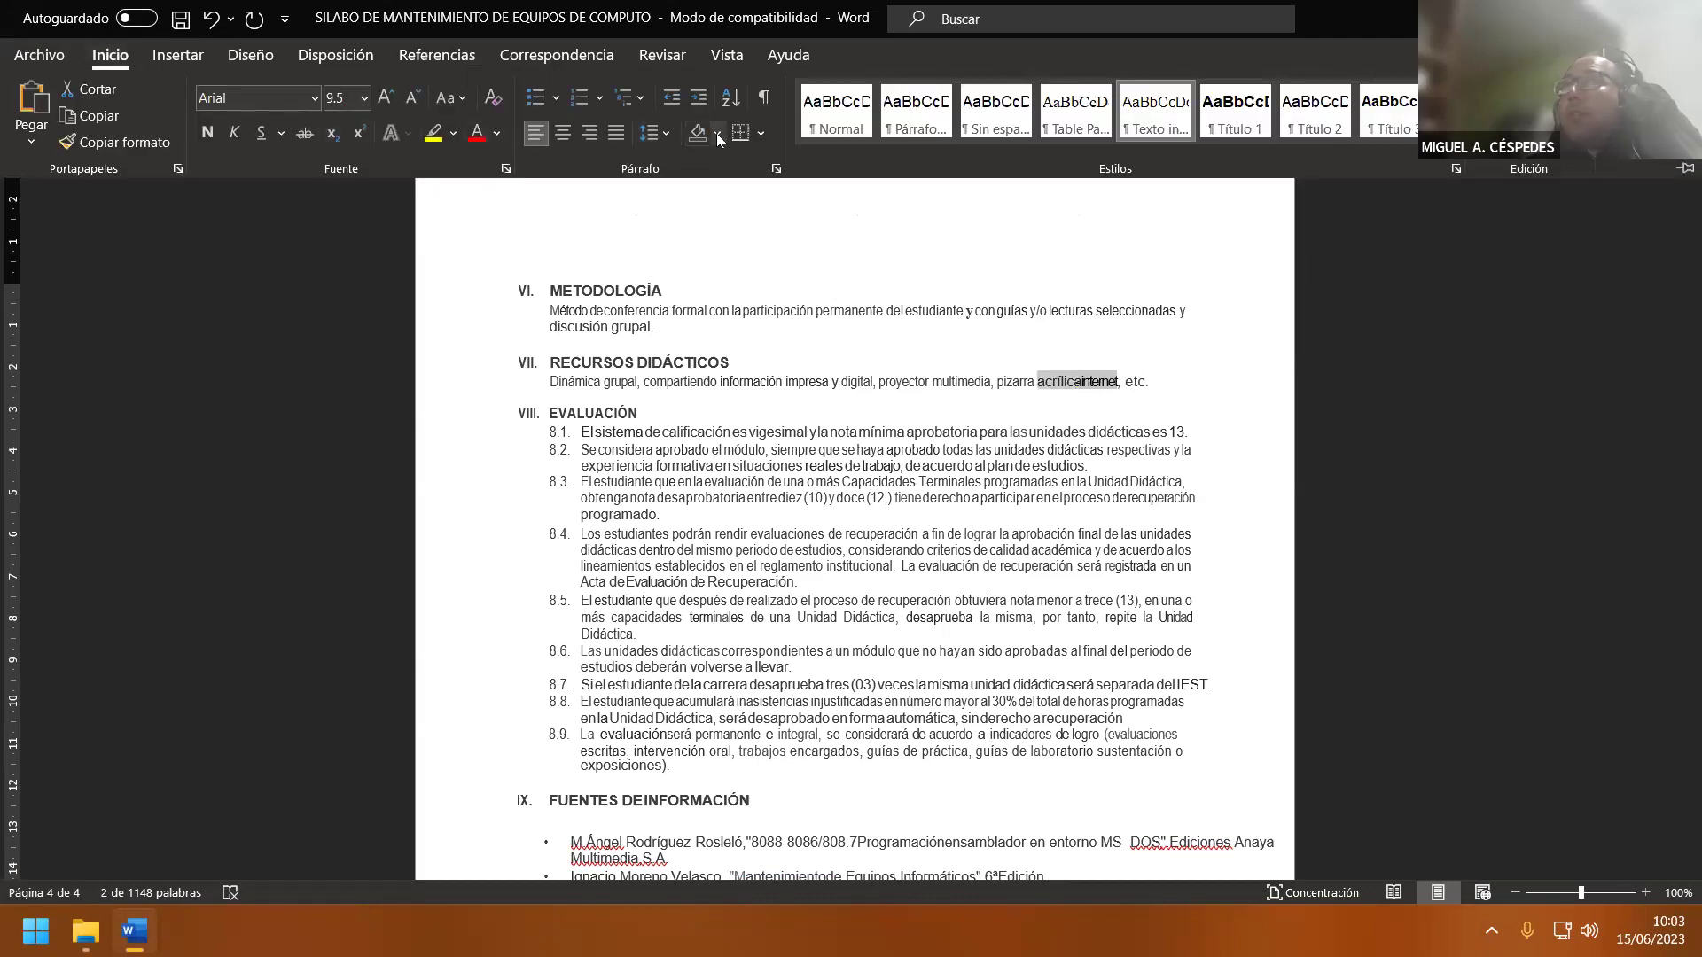
pyautogui.click(833, 120)
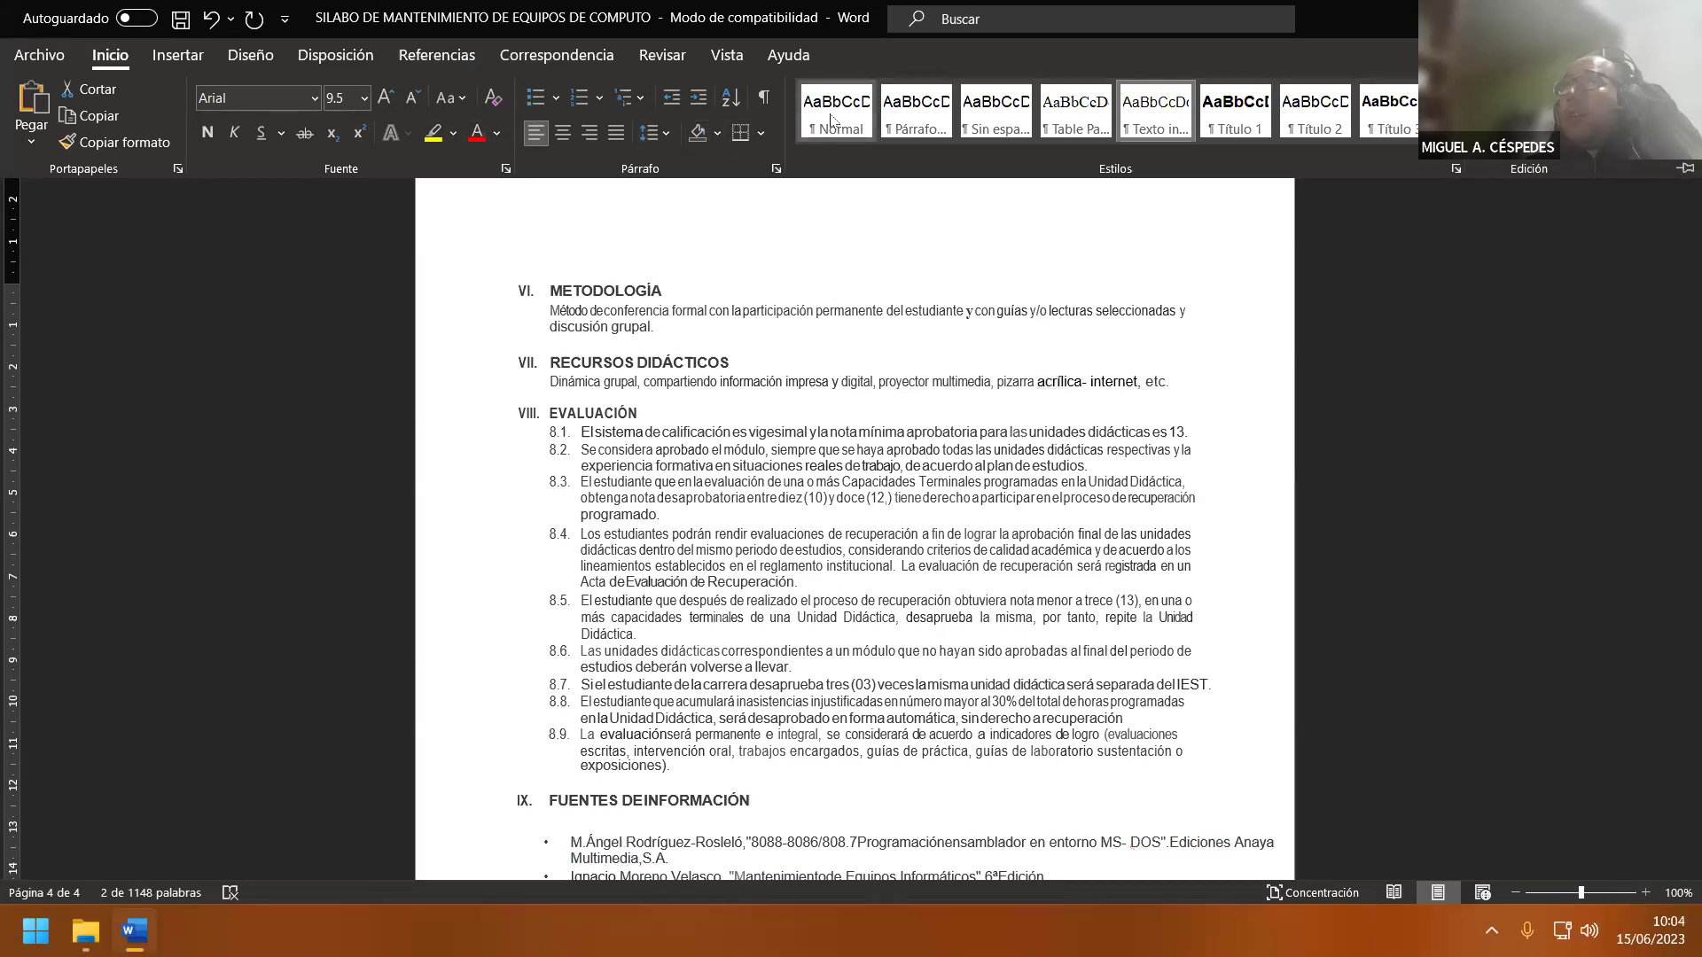
pyautogui.hotkey('ctrl', 'z')
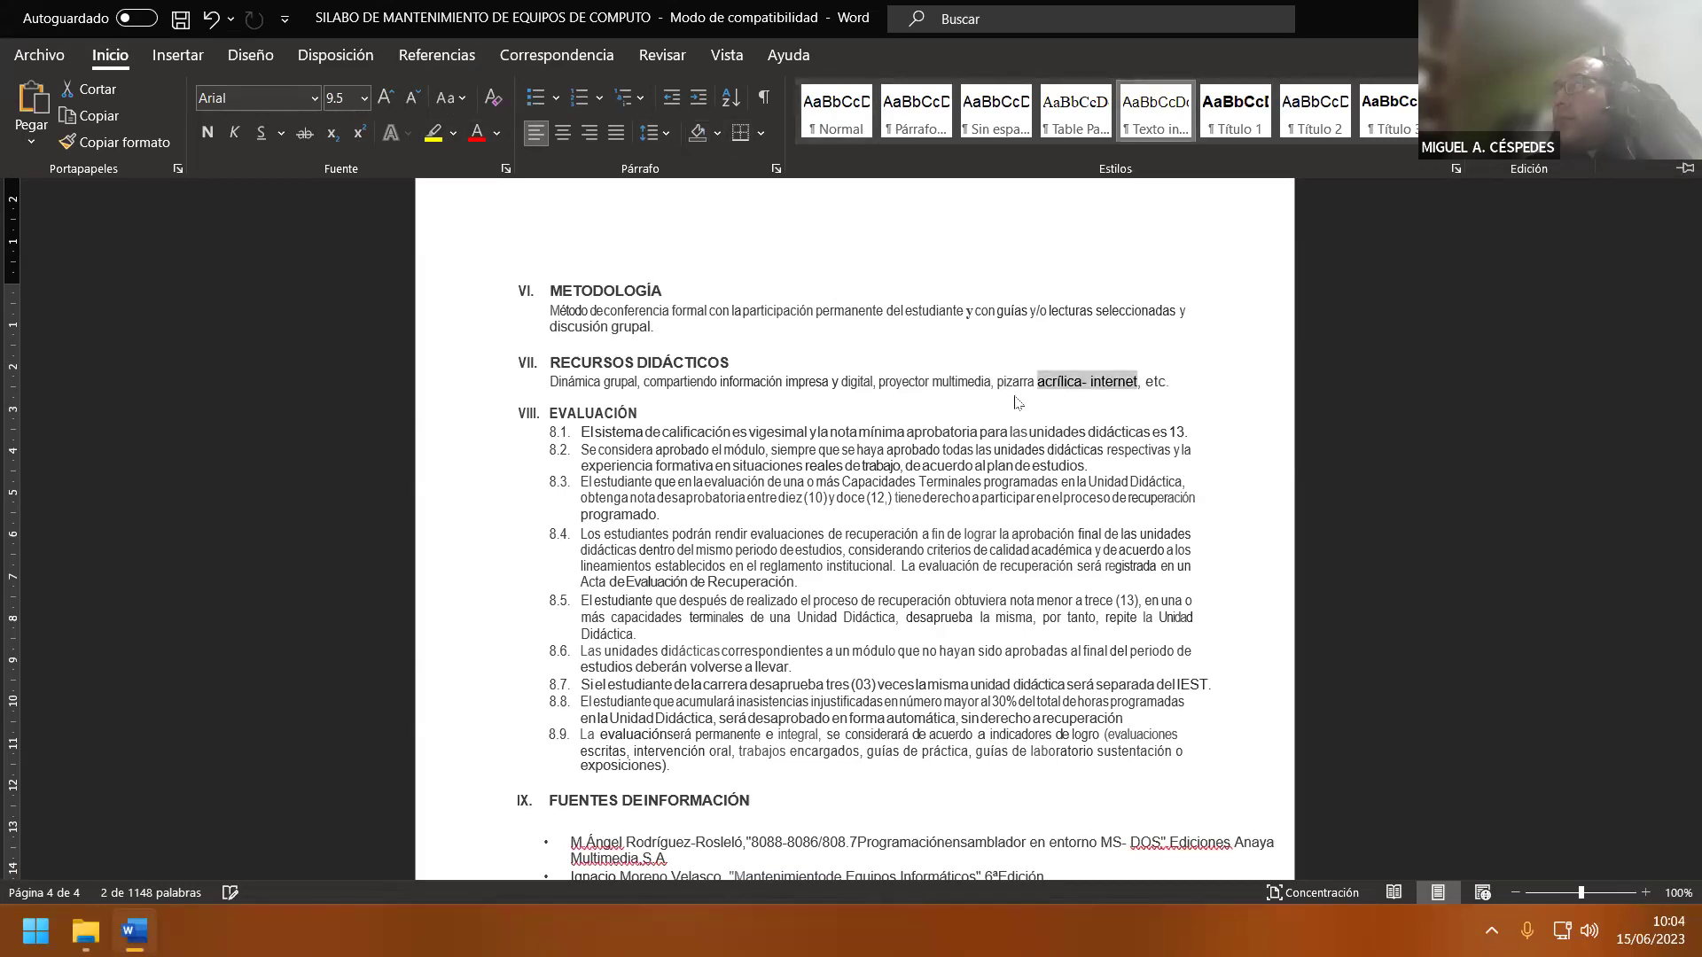
# - Copy the formatting of "pizarra" onto "acrílica- internet" in the Recursos Didácticos paragraph
pyautogui.rightClick(1013, 381)
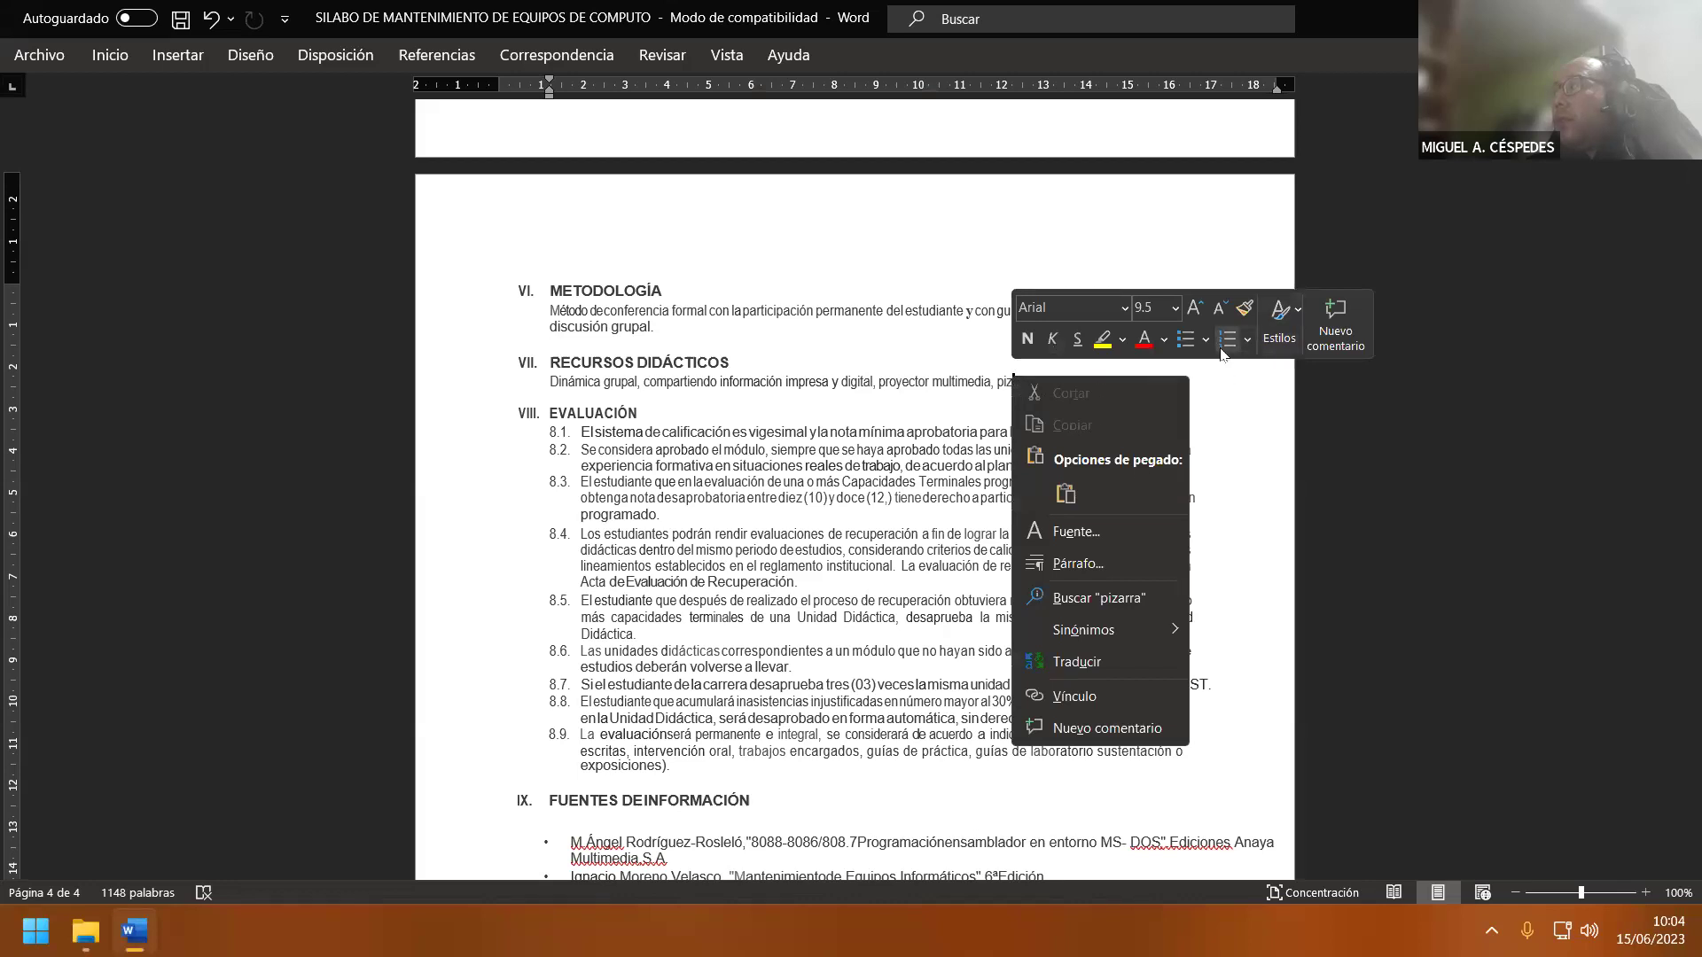
pyautogui.click(1245, 308)
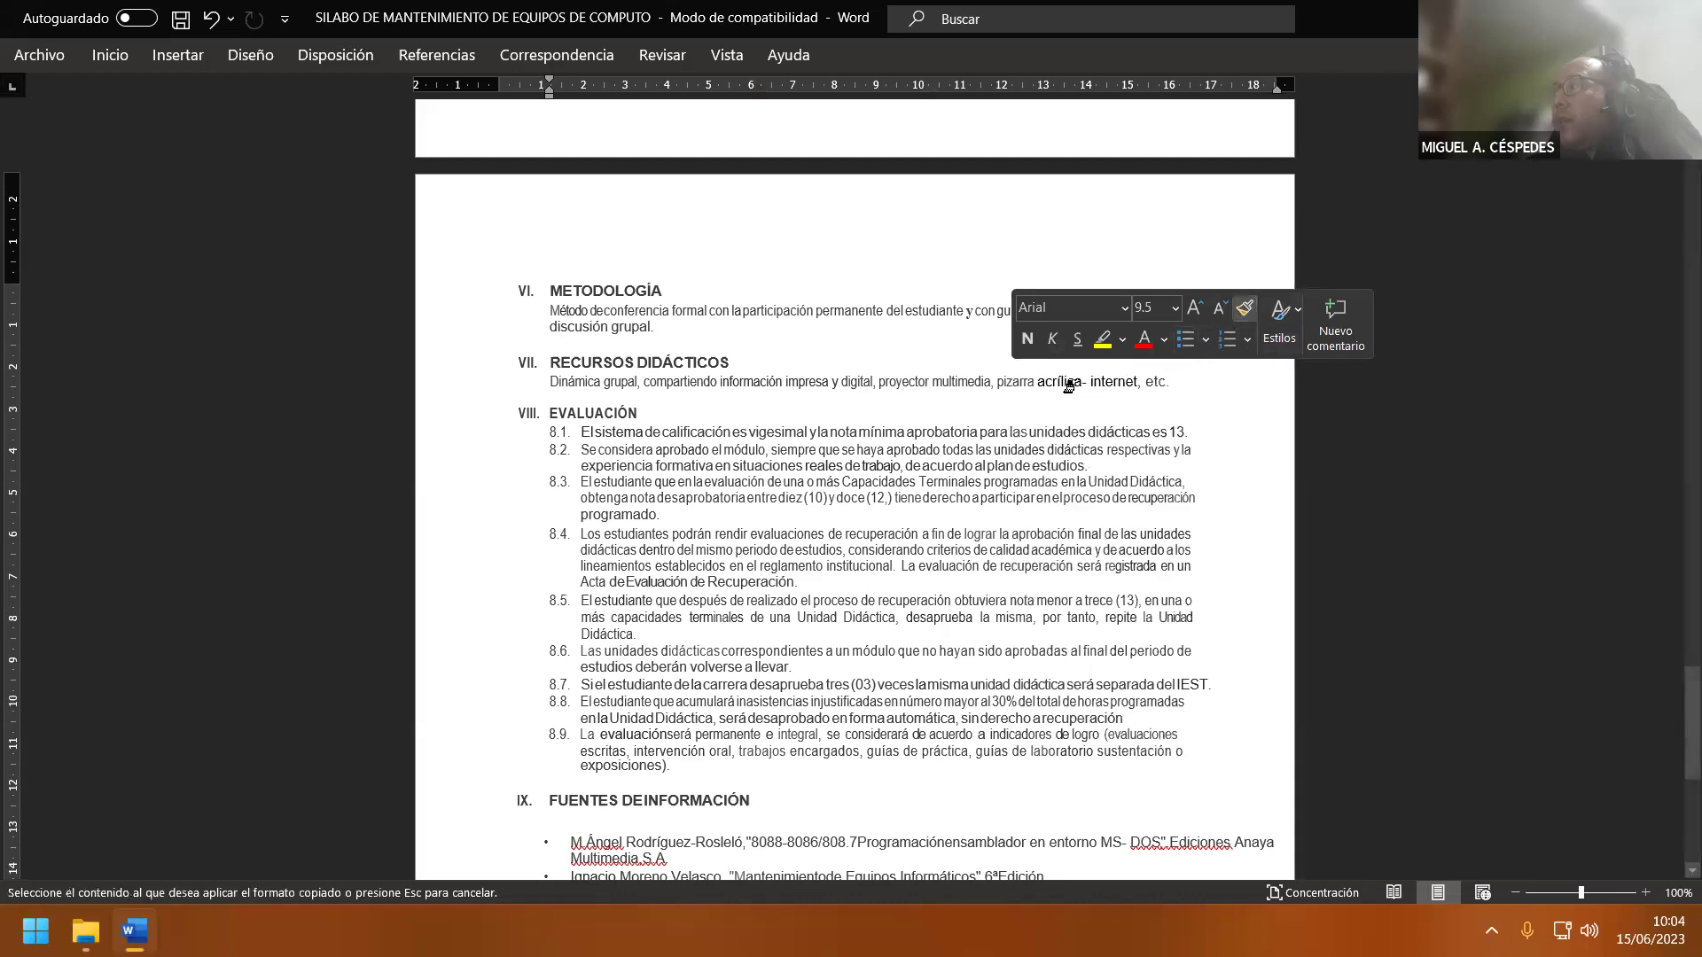
pyautogui.moveTo(1032, 382); pyautogui.dragTo(1132, 390)
pyautogui.click(975, 397)
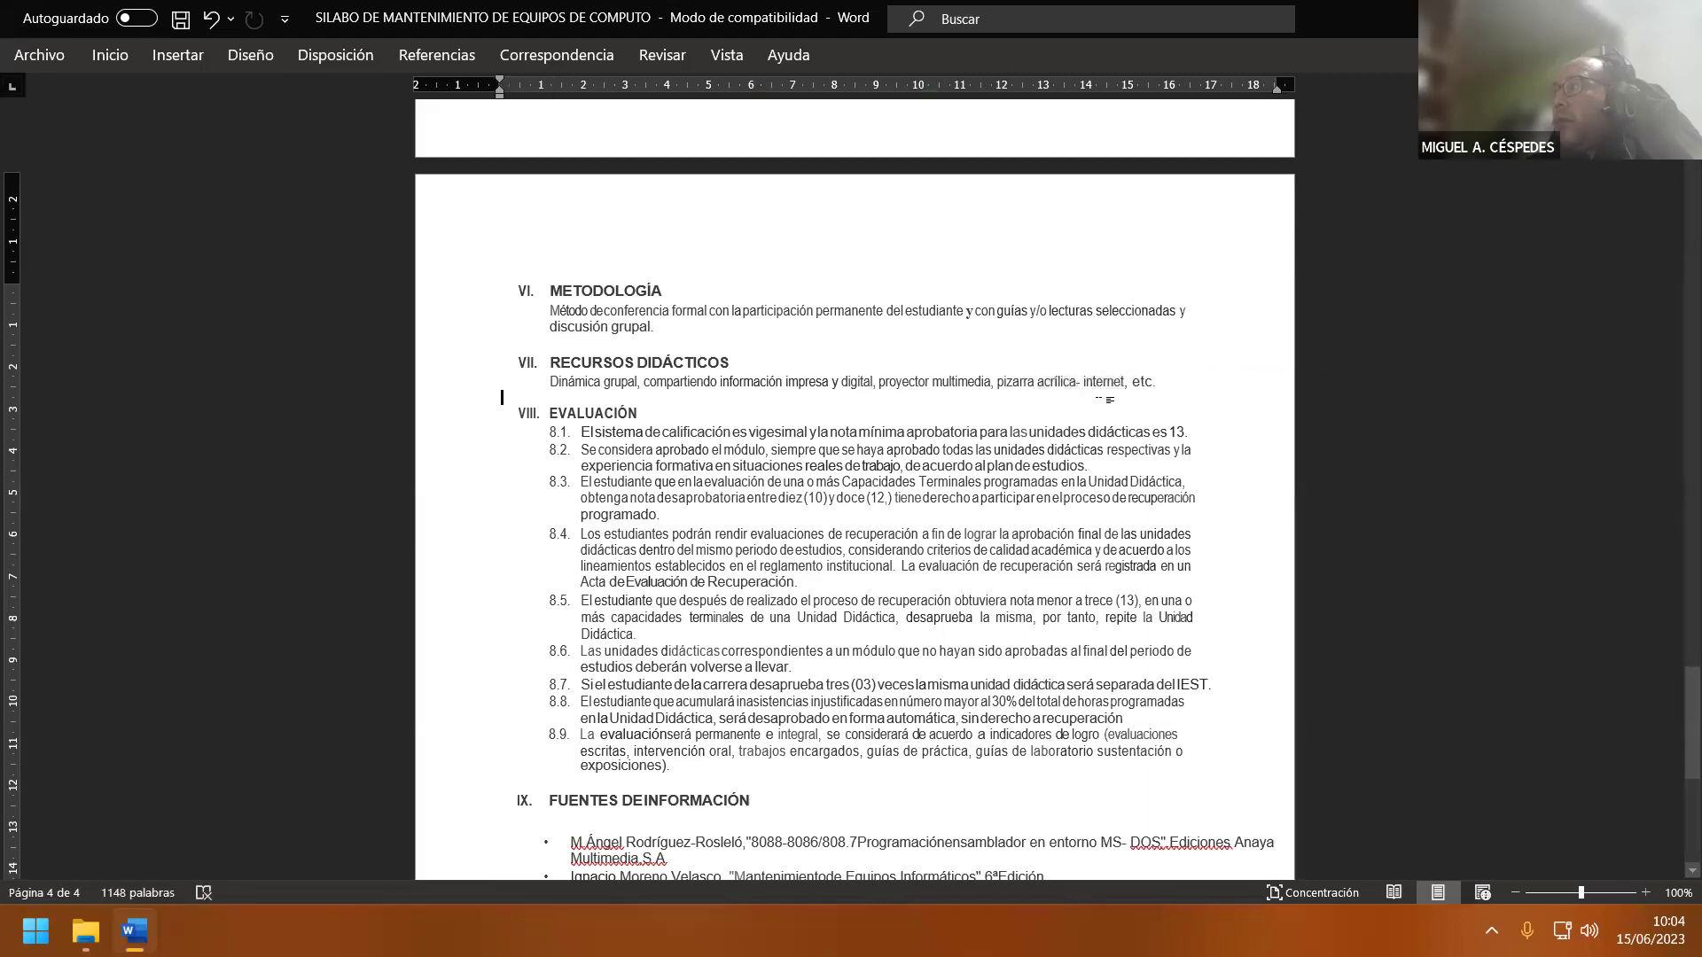
# - Remove the syllabus document from Word's list of recent documents
pyautogui.scroll(-1, 915, 489)
pyautogui.scroll(-3, 916, 488)
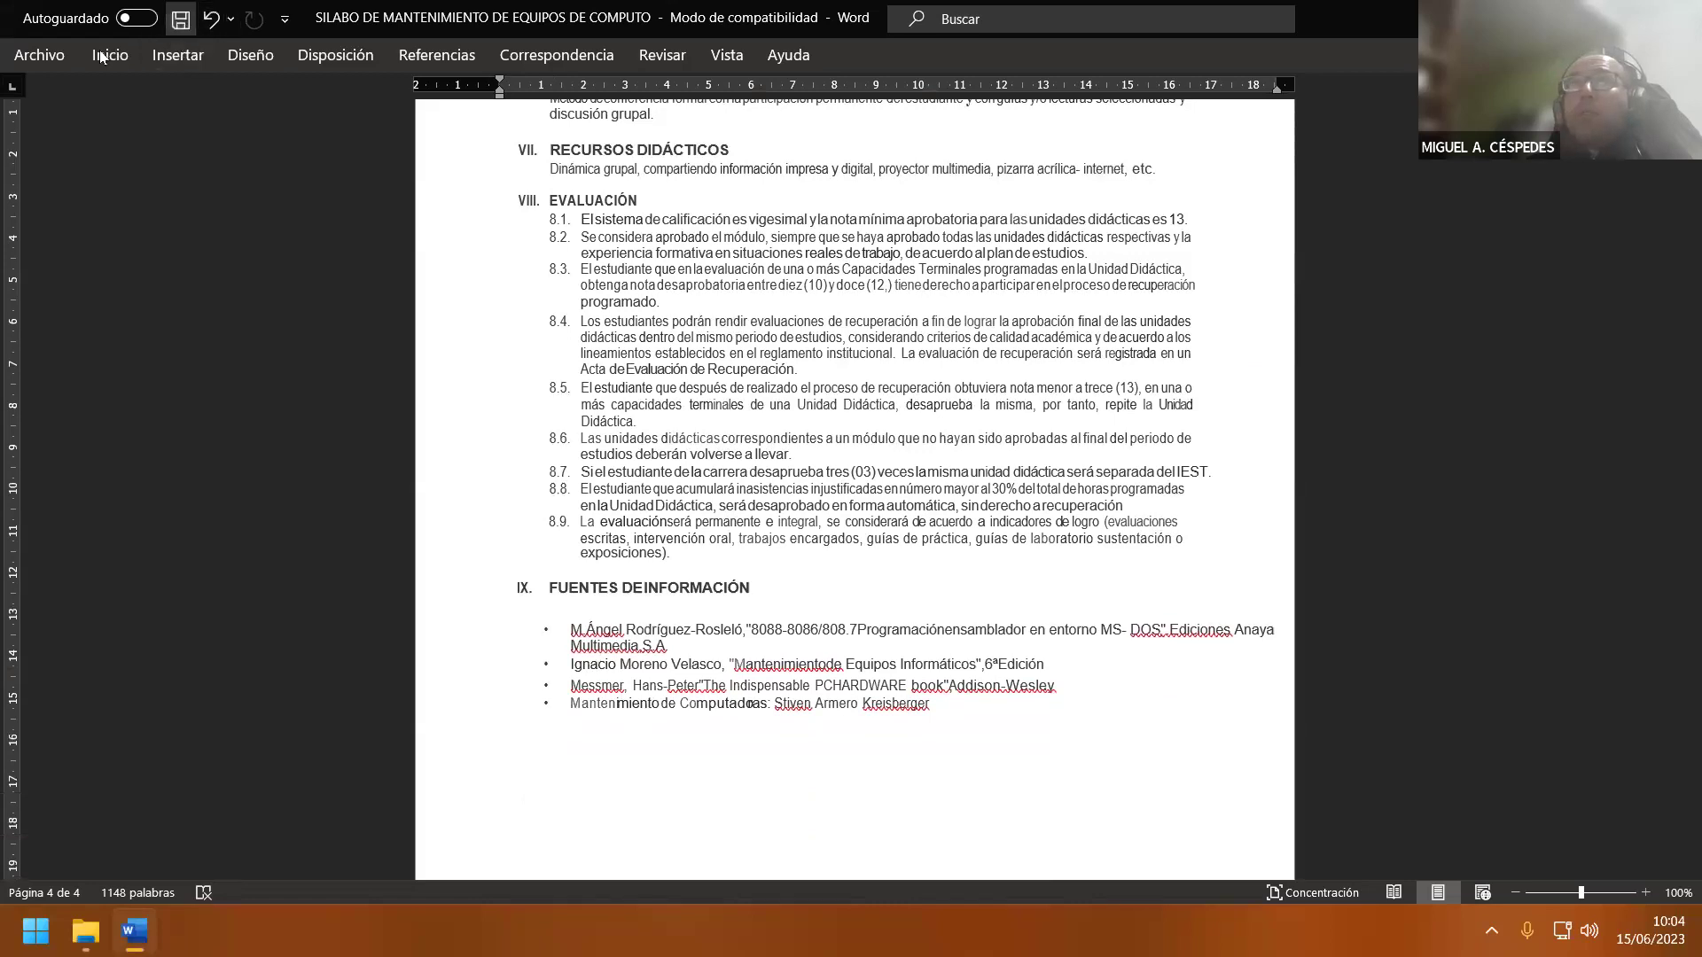
pyautogui.click(39, 55)
pyautogui.rightClick(772, 521)
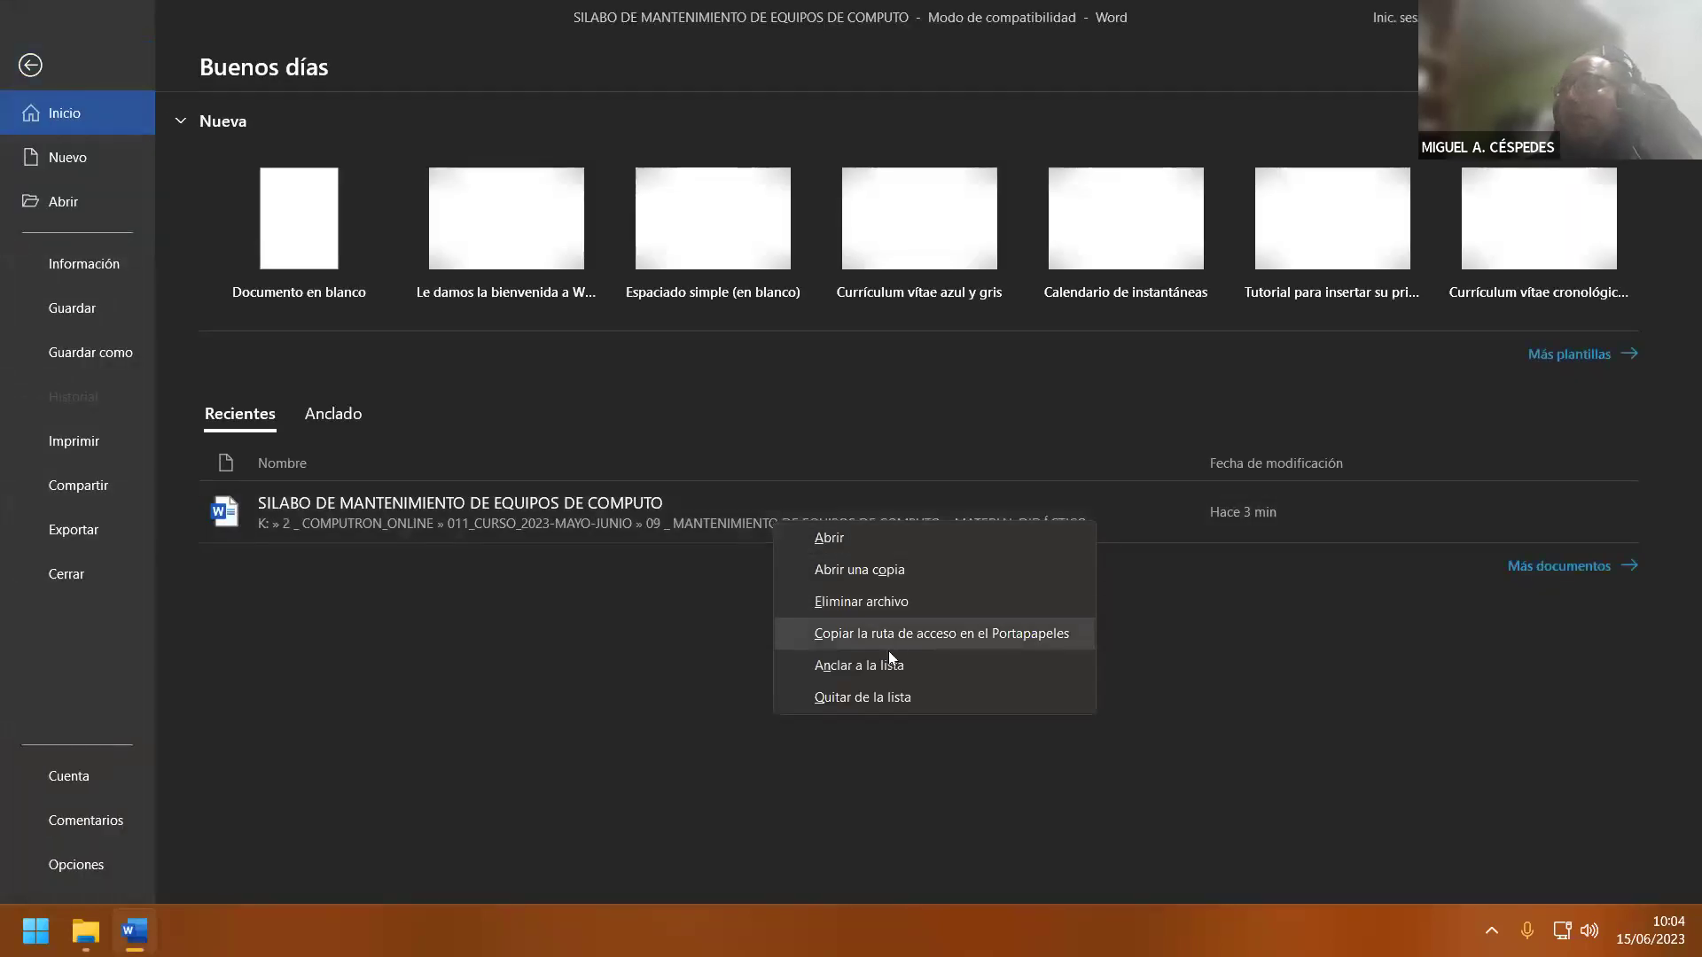
pyautogui.press('Escape')
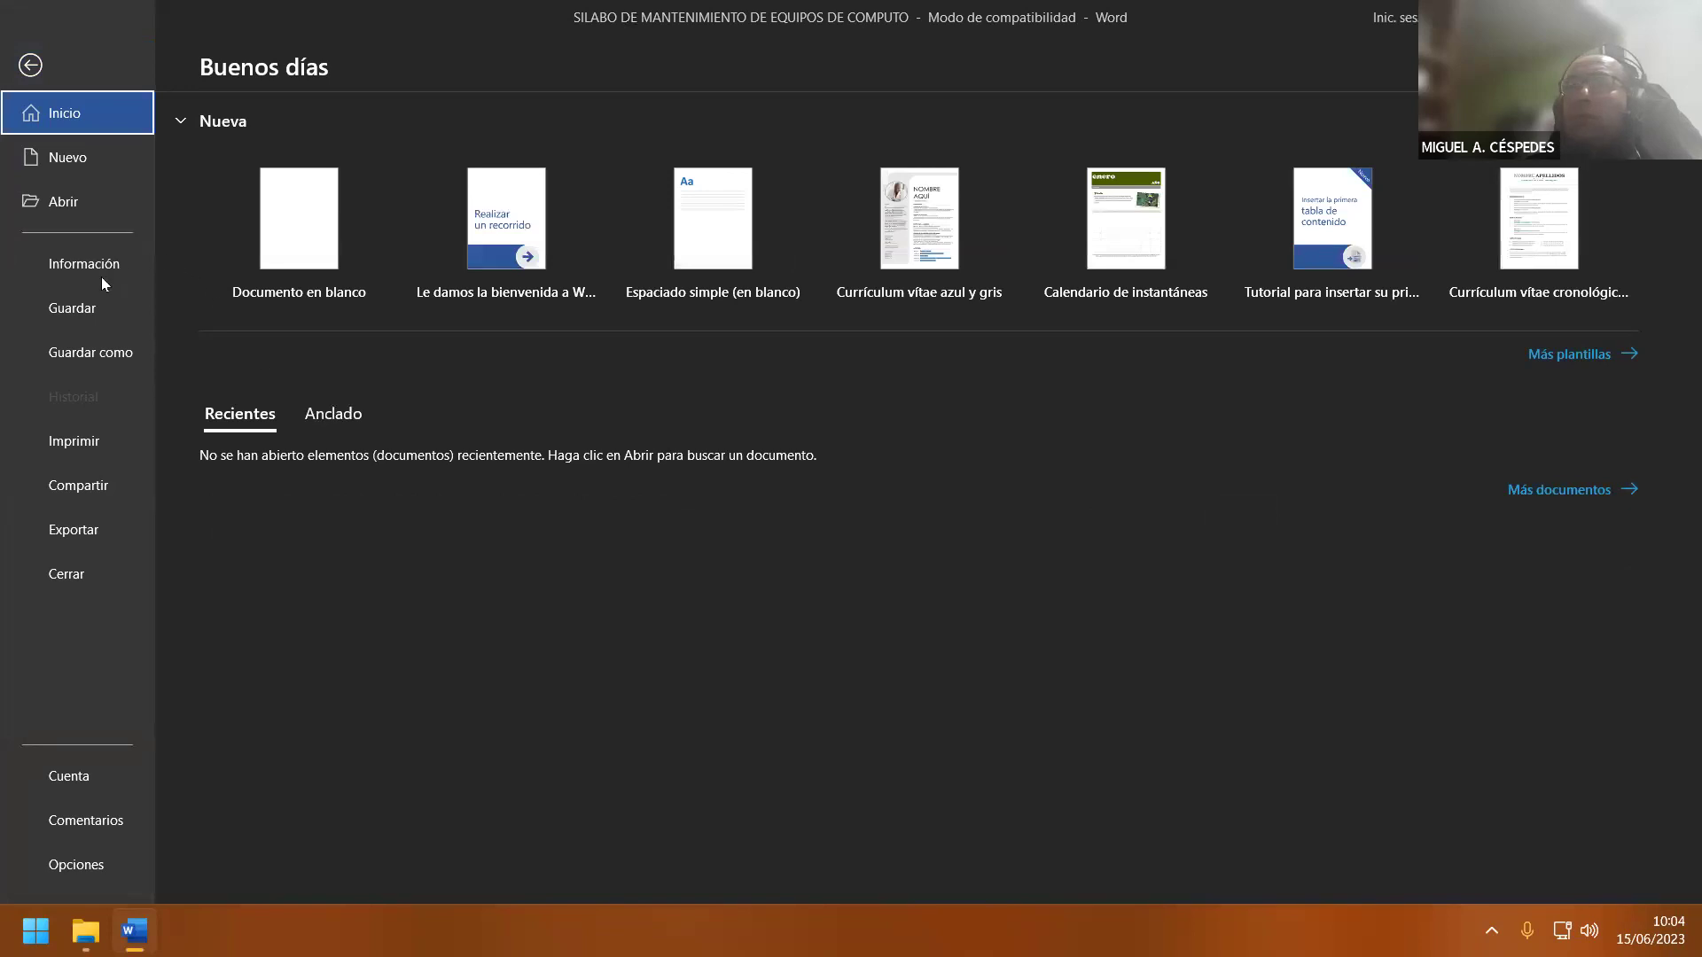
# - Clear all unpinned folders from the Save As location list and return to the document
pyautogui.click(103, 353)
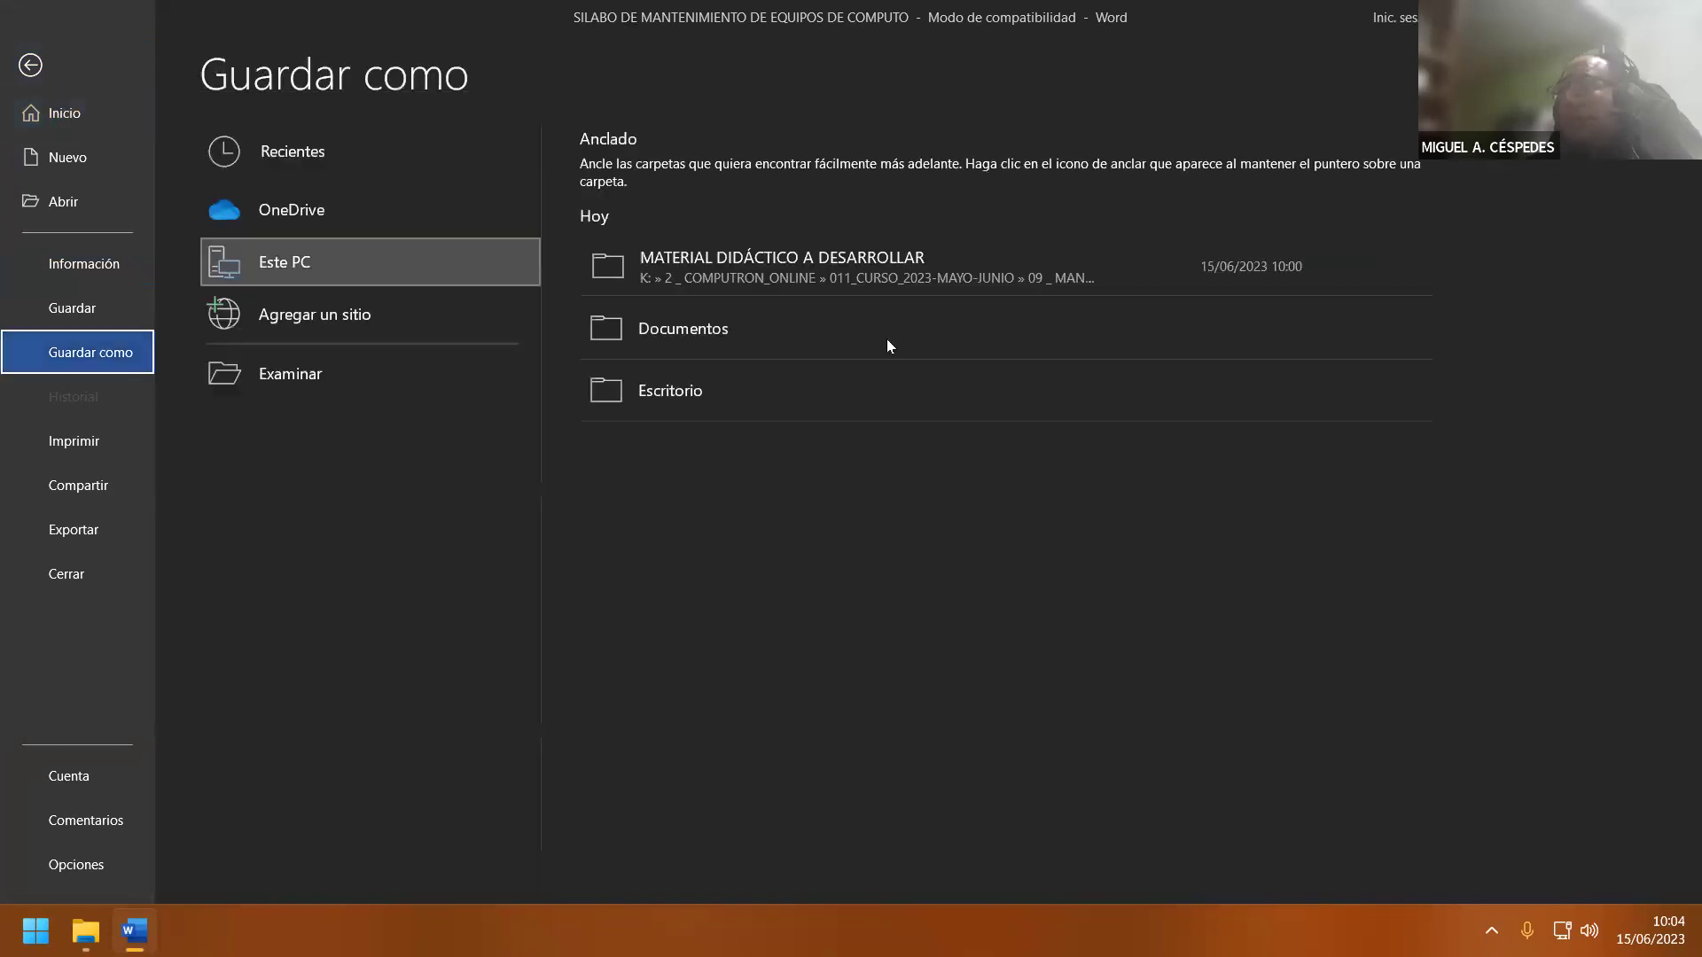
pyautogui.rightClick(844, 282)
pyautogui.click(1054, 429)
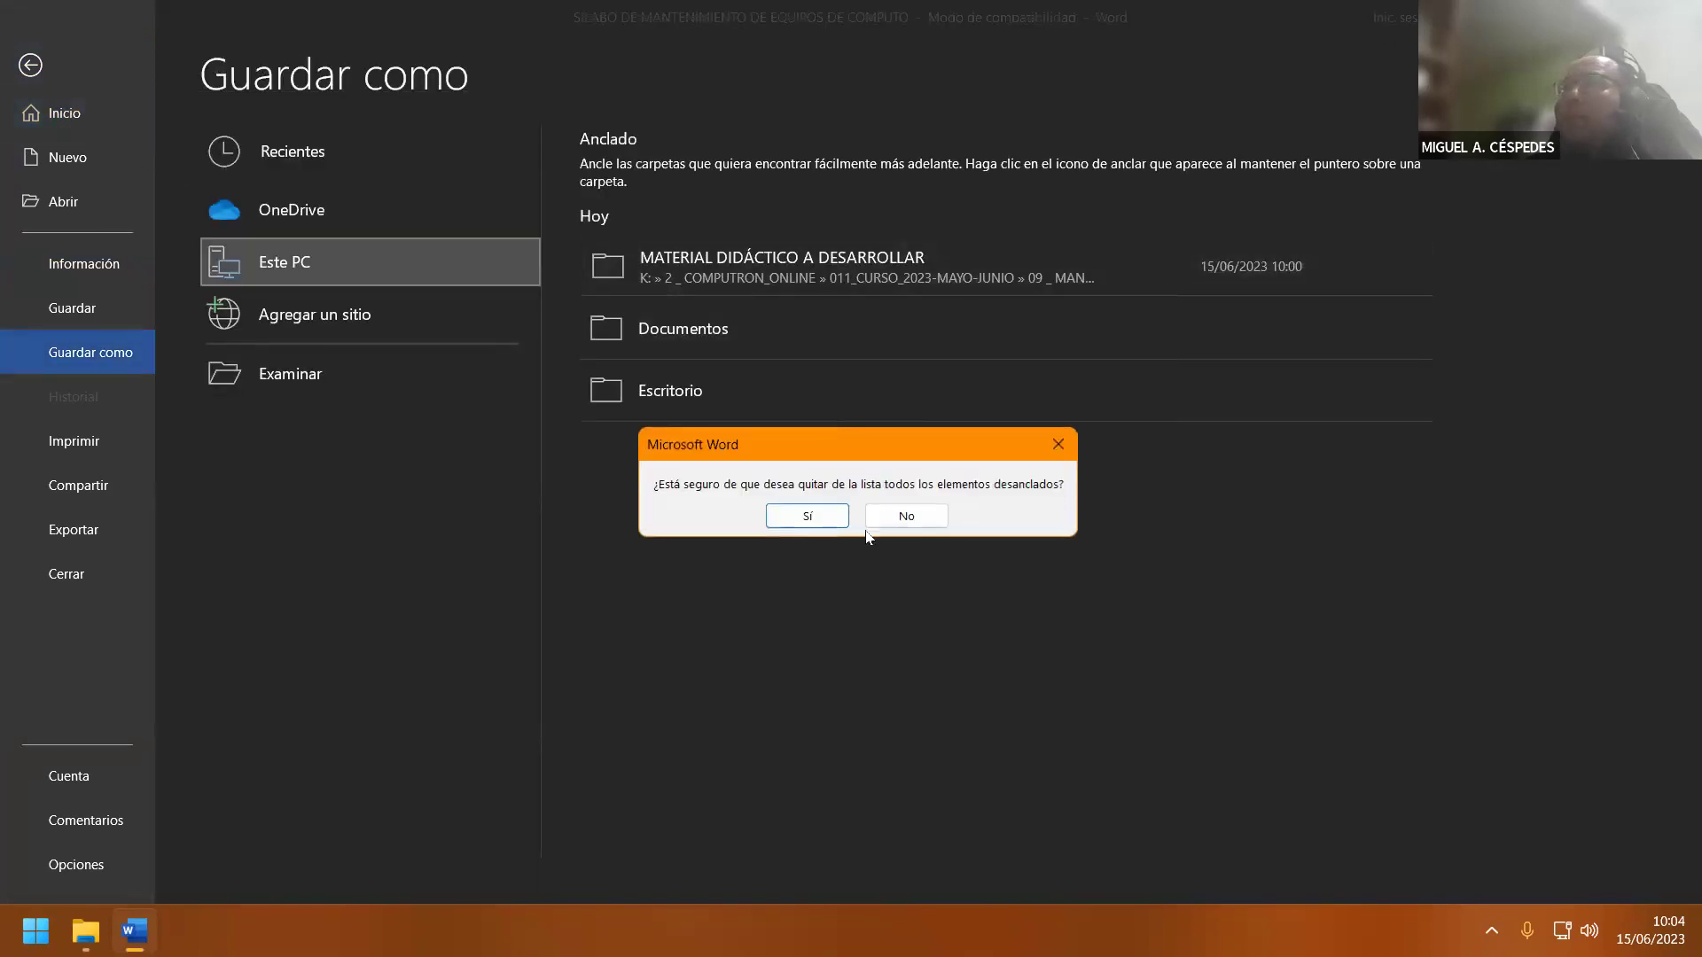
pyautogui.click(823, 514)
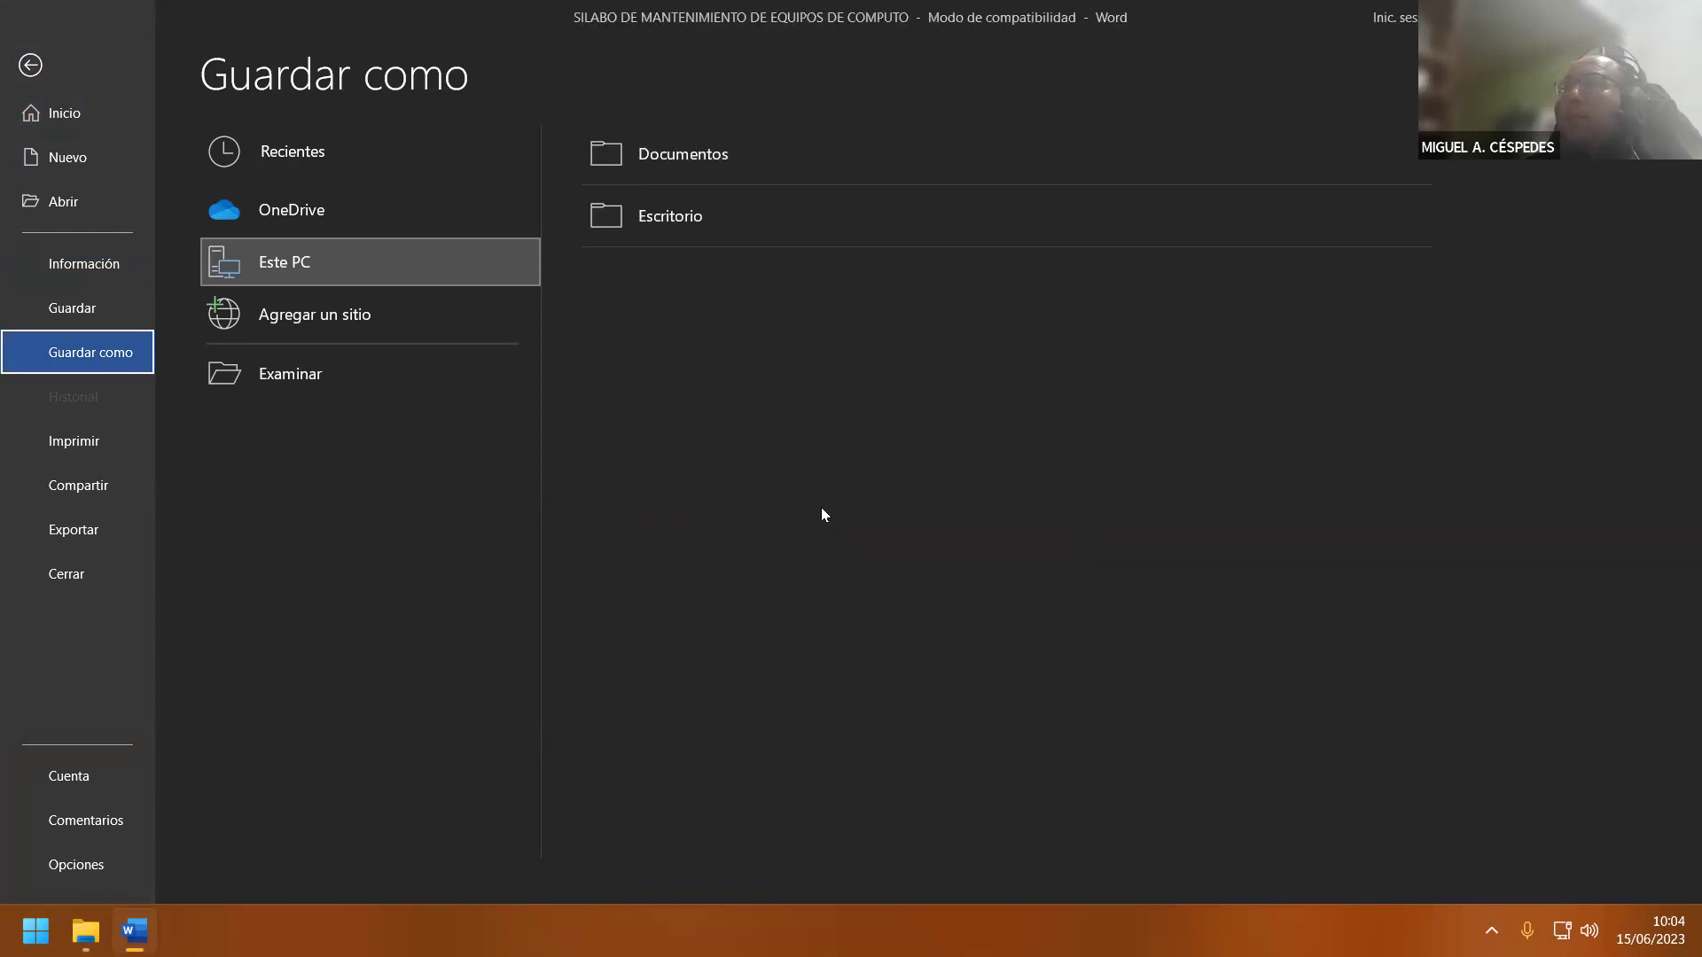
pyautogui.click(44, 80)
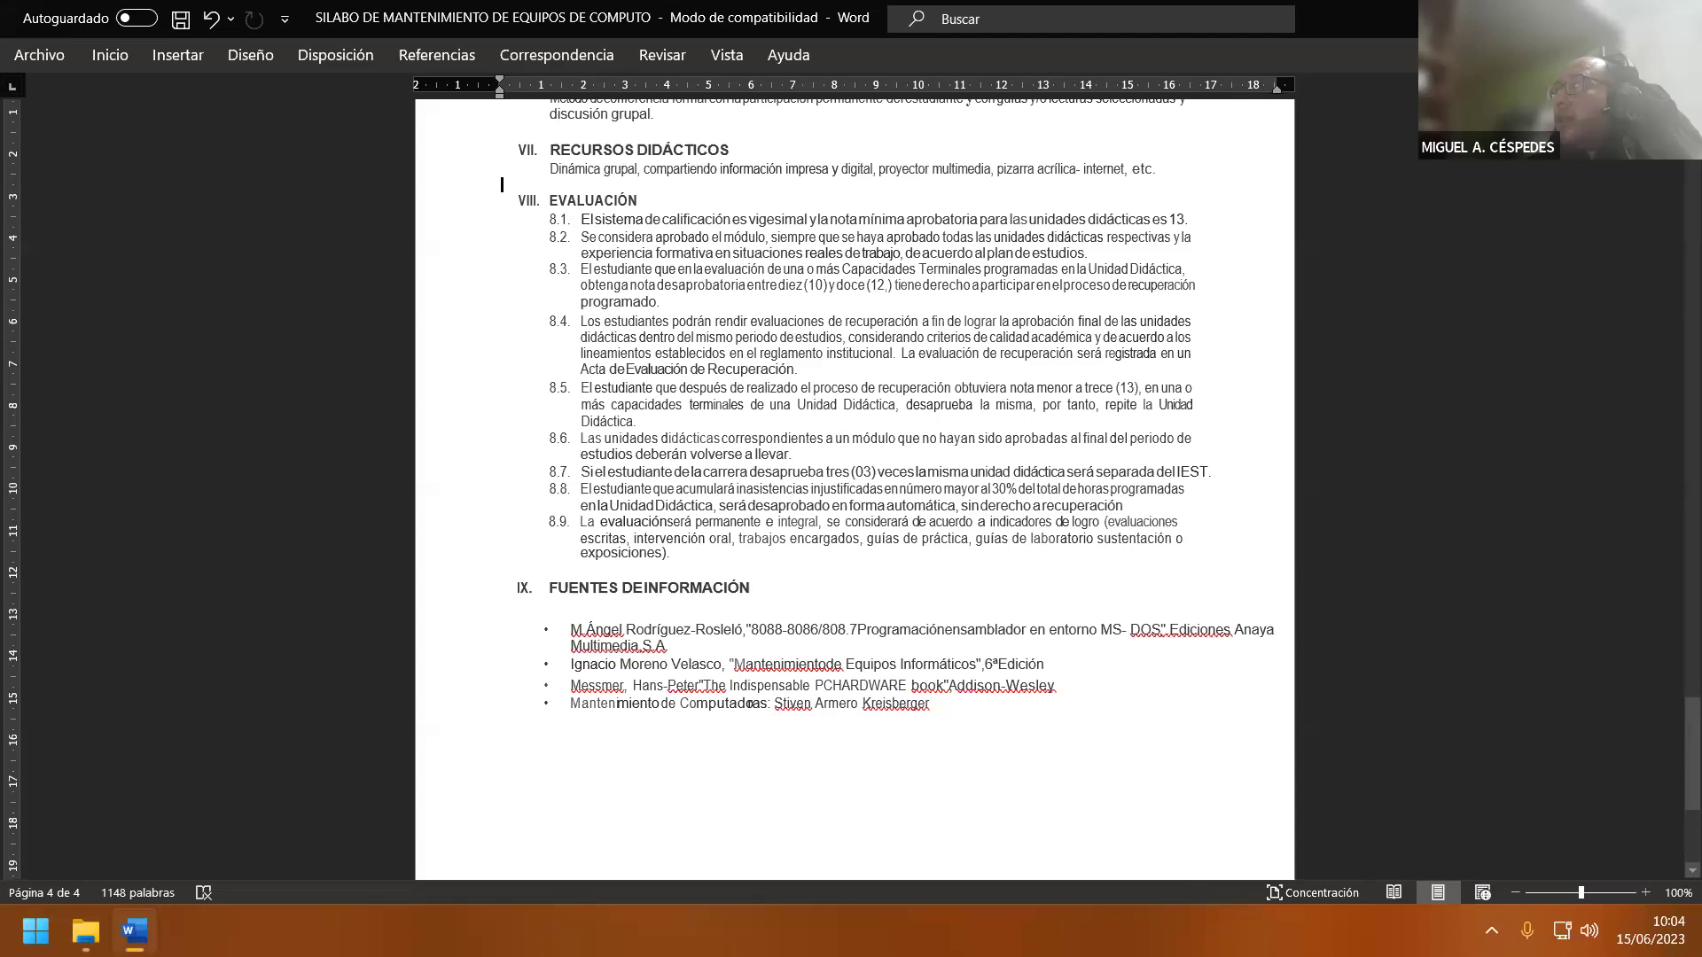
# - Close the syllabus, widen the Nombre column in File Explorer and open the folder "SESIÓN DE CLASE_N°03 - SOPORTE"
pyautogui.hotkey('alt', 'F4')
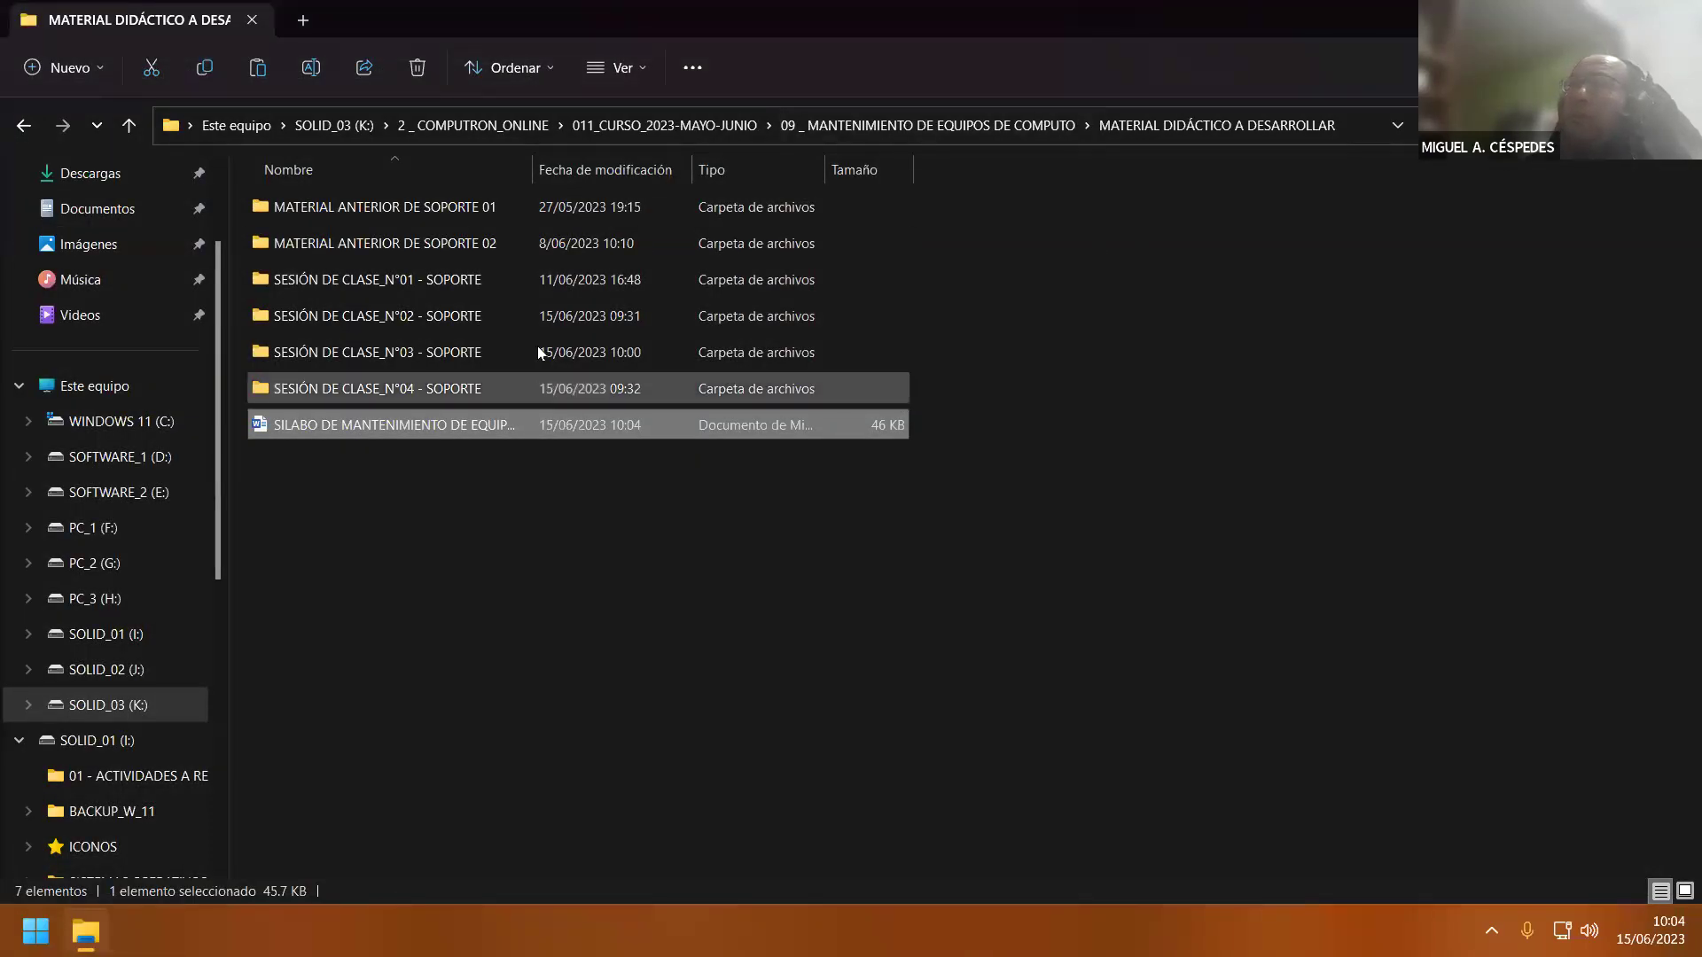
pyautogui.moveTo(531, 165); pyautogui.dragTo(553, 165)
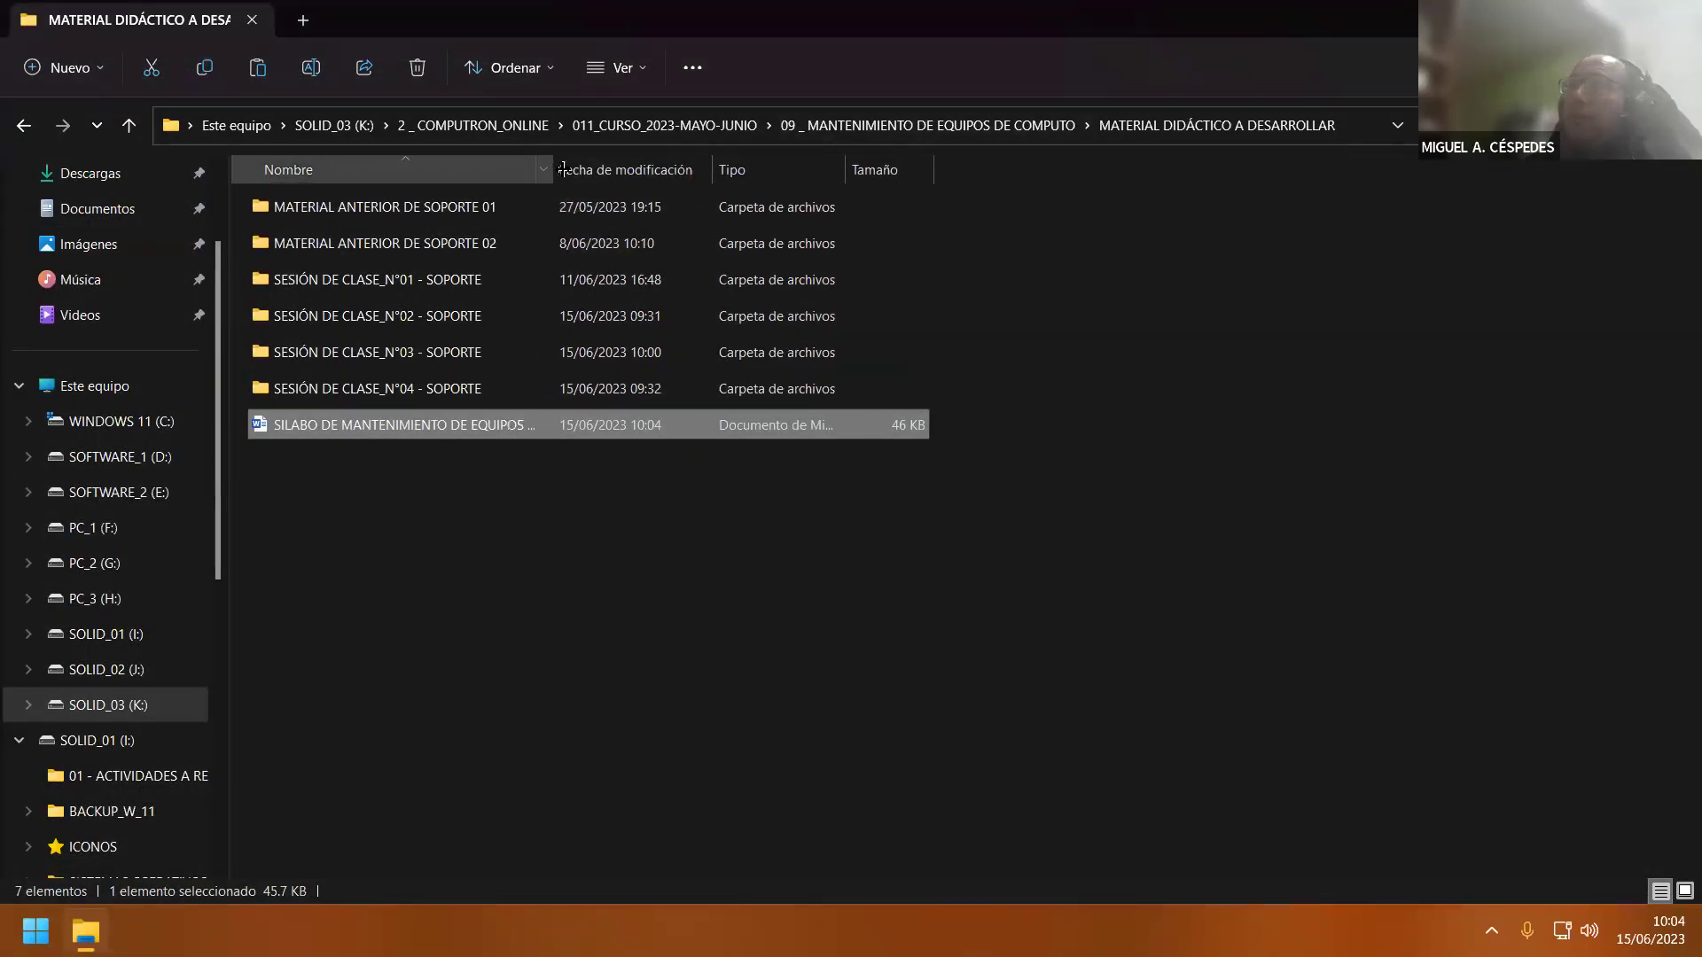
pyautogui.click(485, 345)
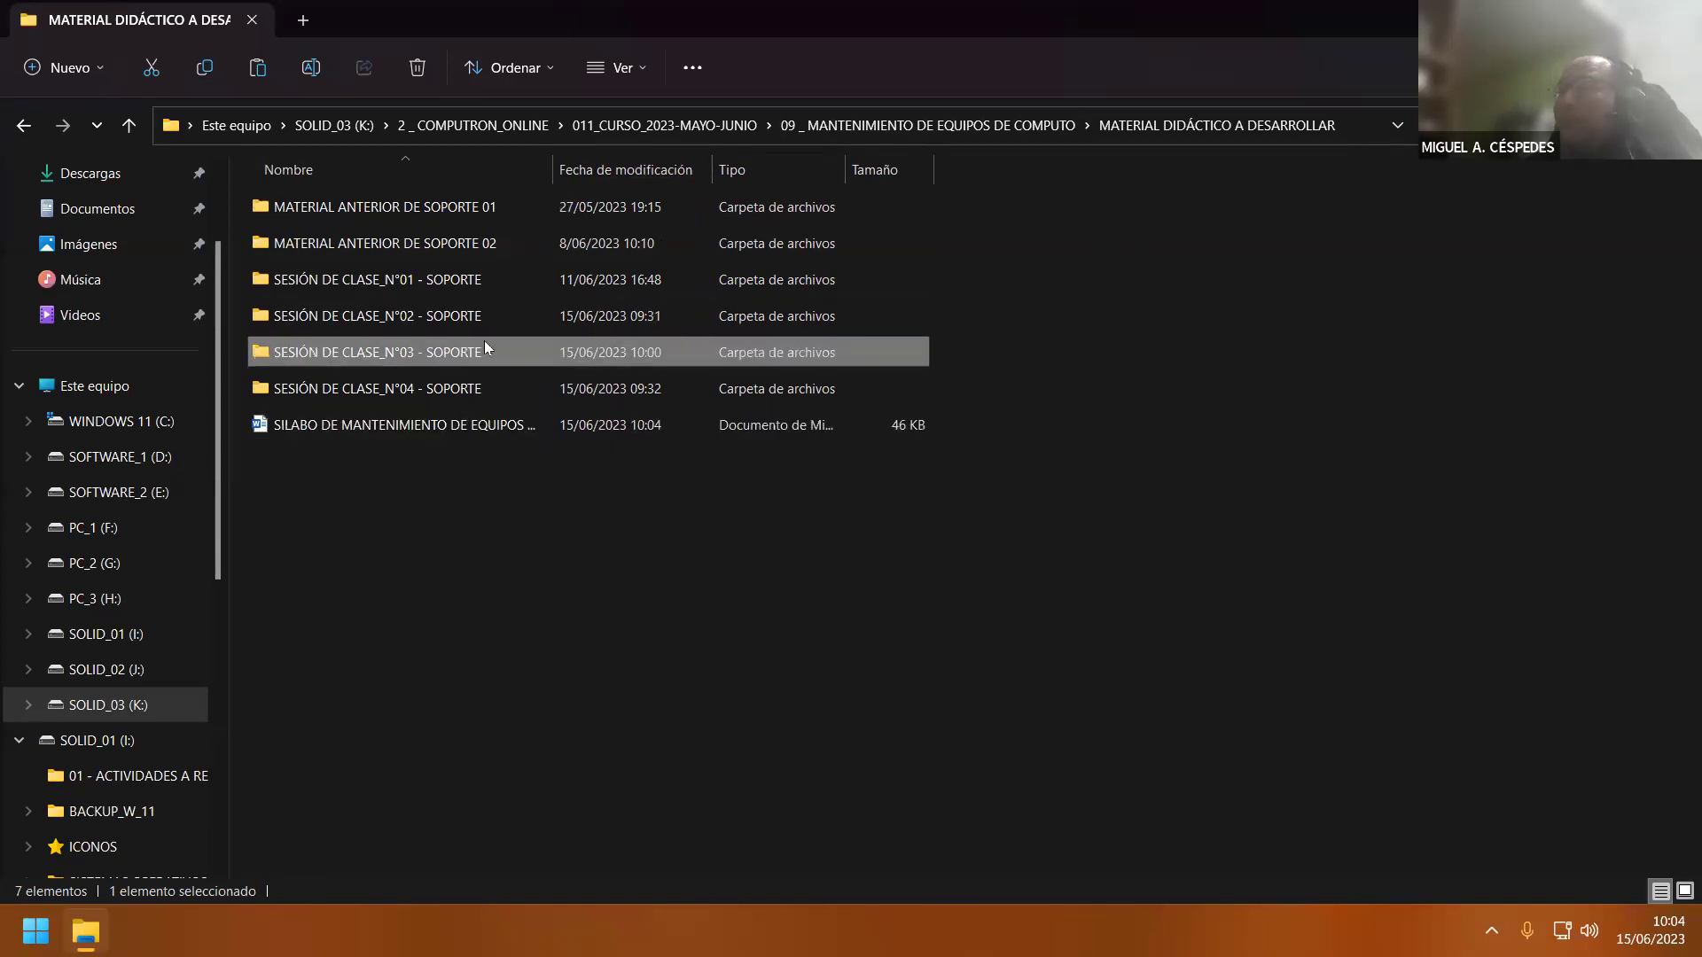
pyautogui.doubleClick(485, 346)
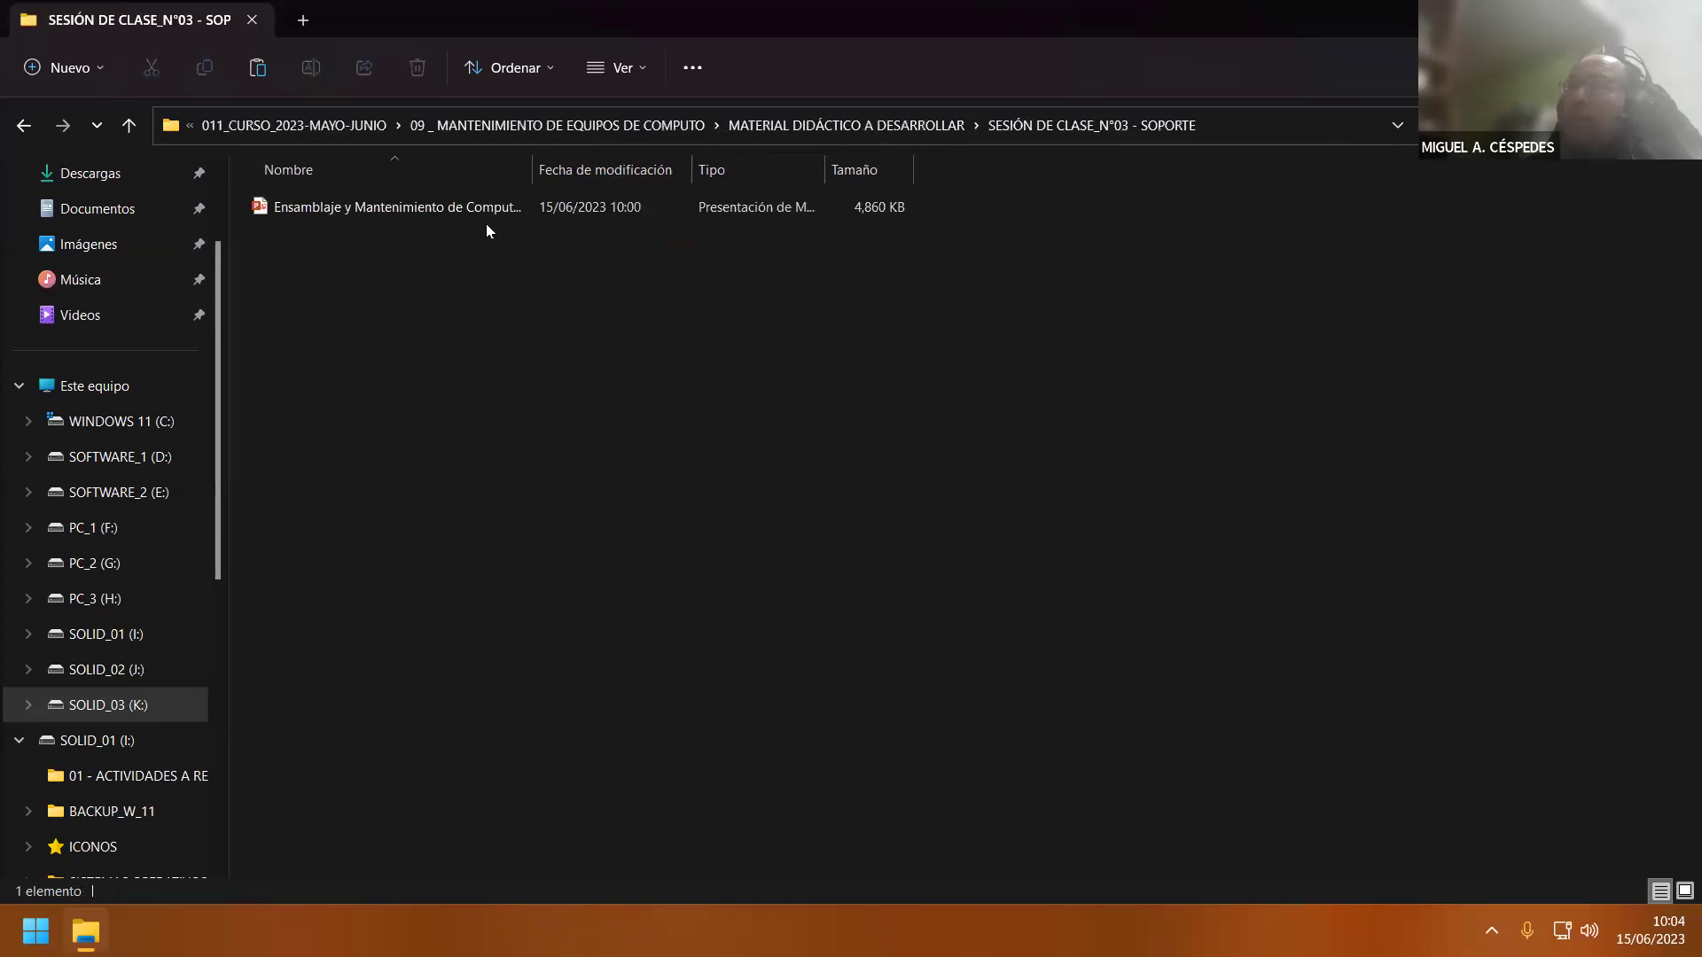
# - Open the presentation "Ensamblaje y Mantenimiento de Computadoras - 3" in PowerPoint and start the slide show from slide 8
pyautogui.doubleClick(486, 216)
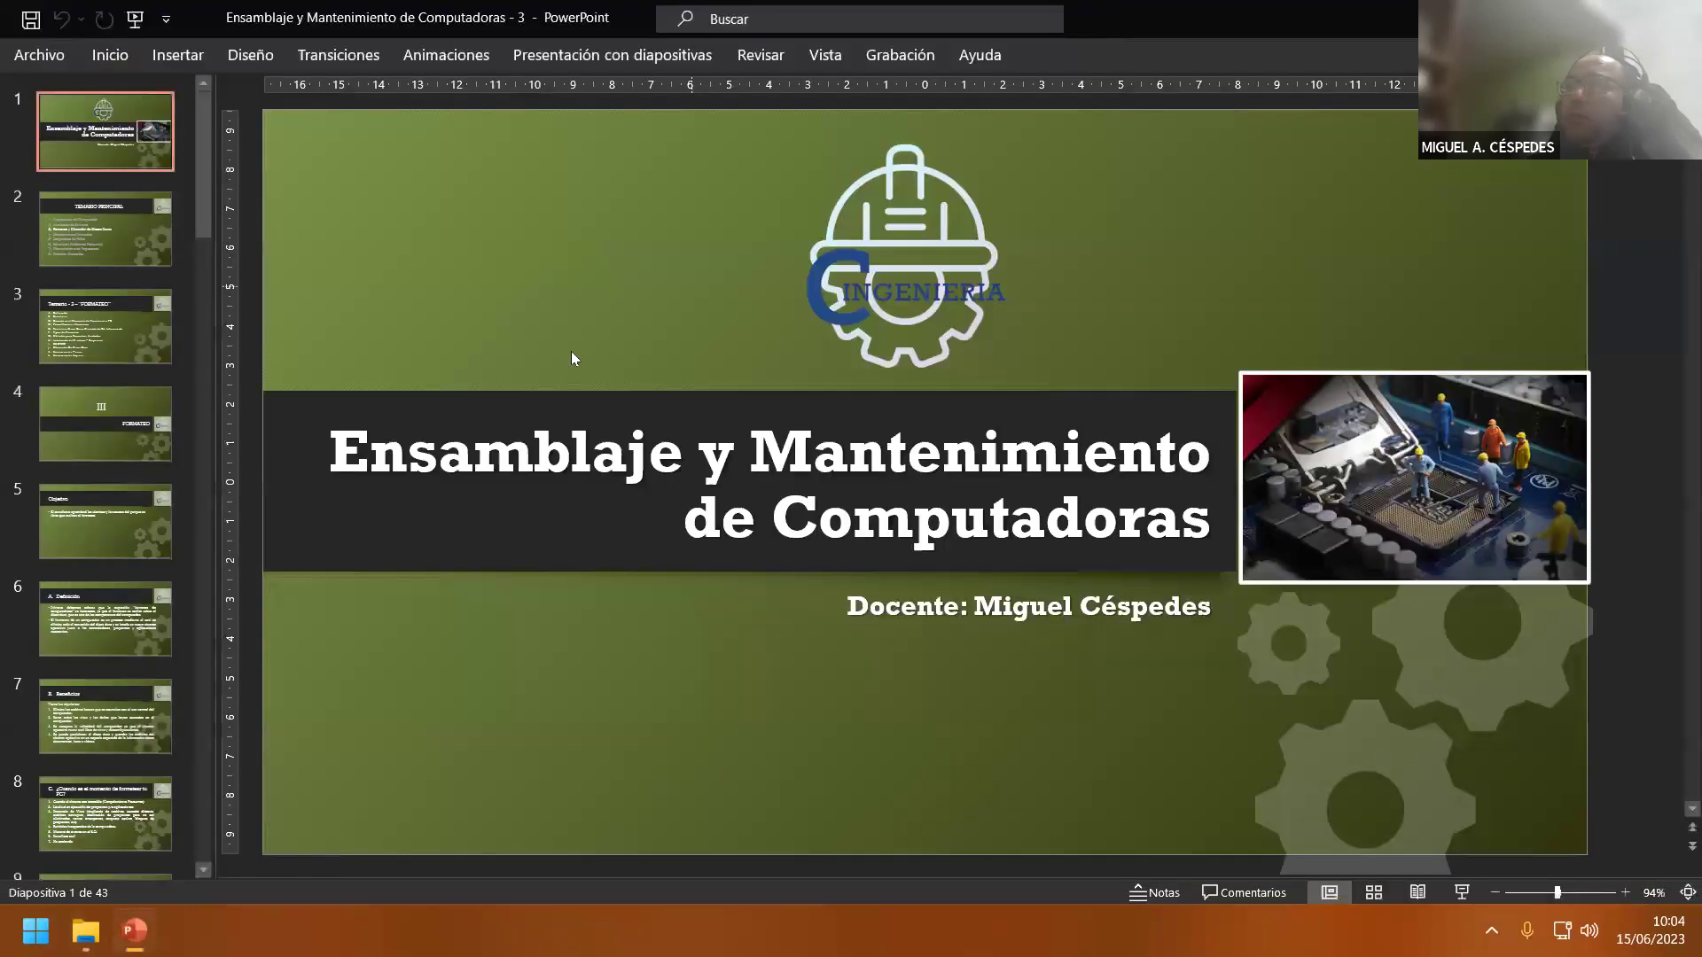
pyautogui.click(71, 780)
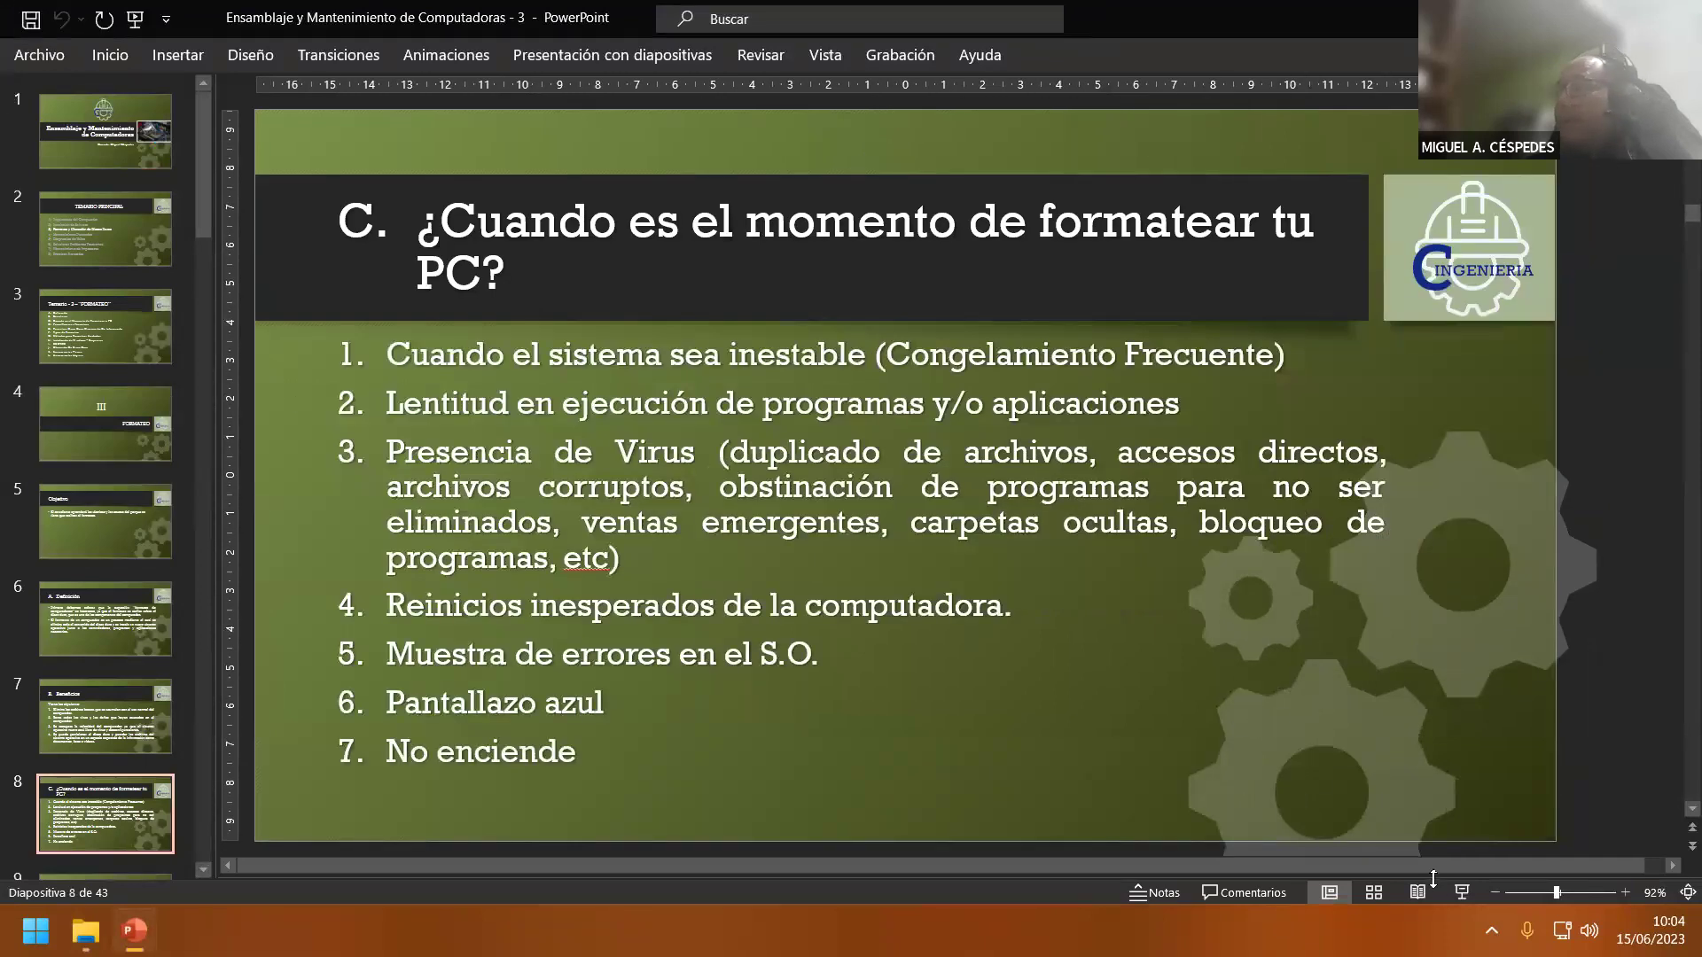
pyautogui.click(1462, 892)
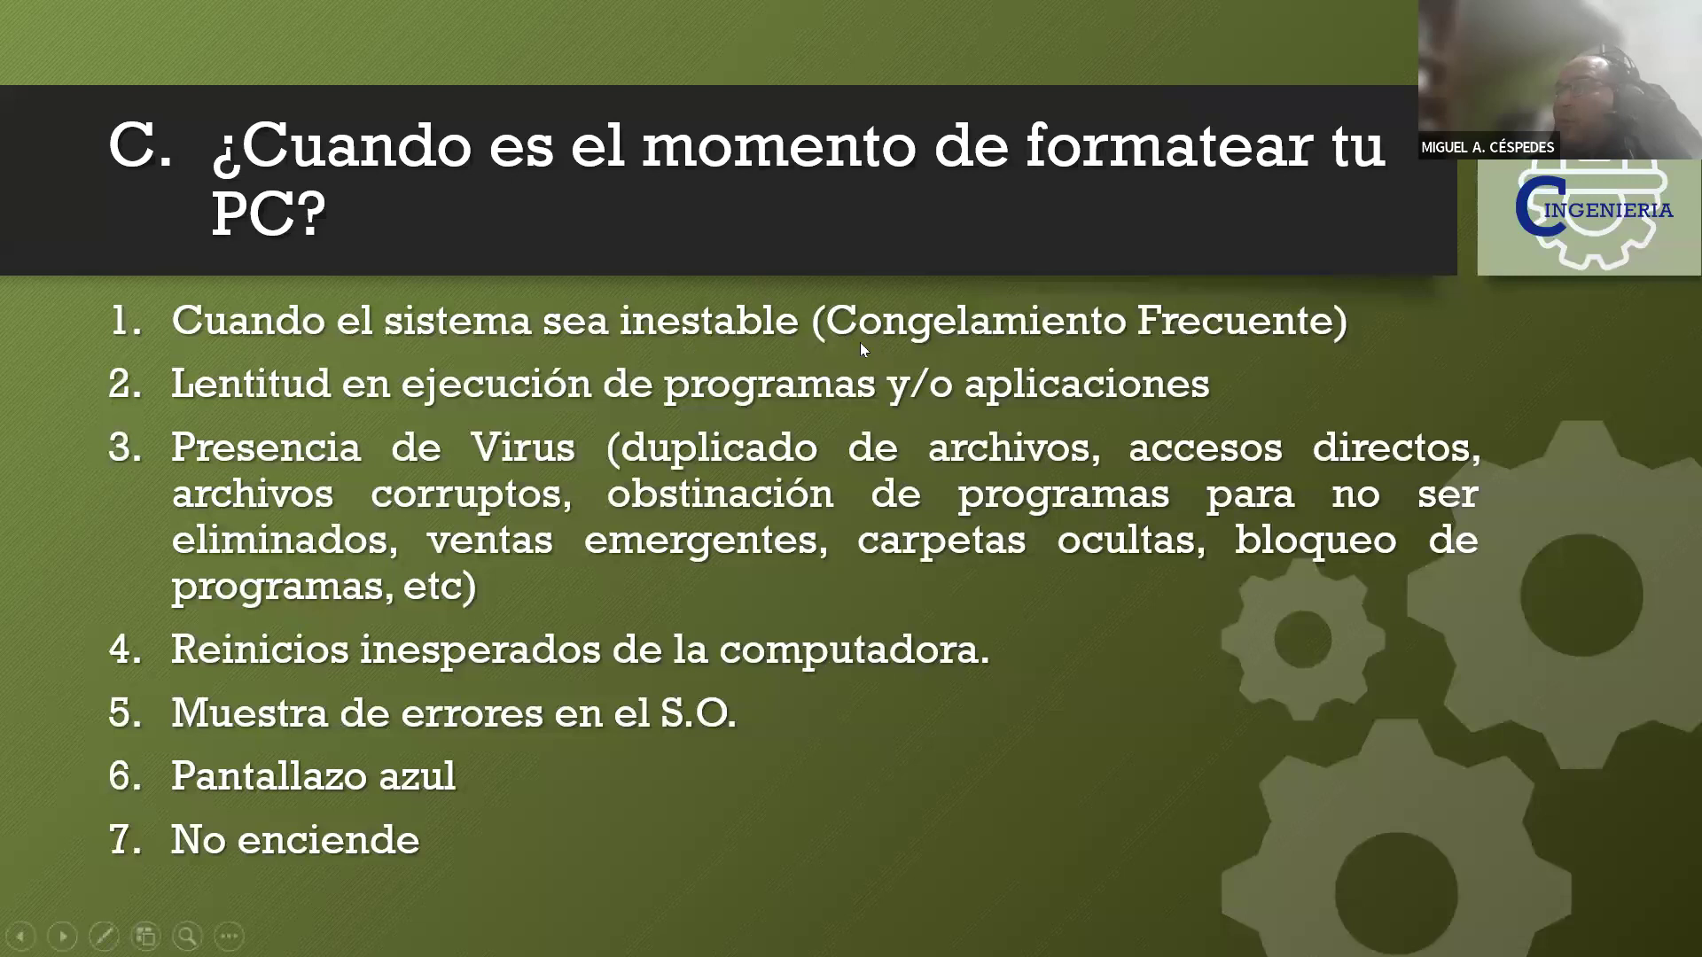